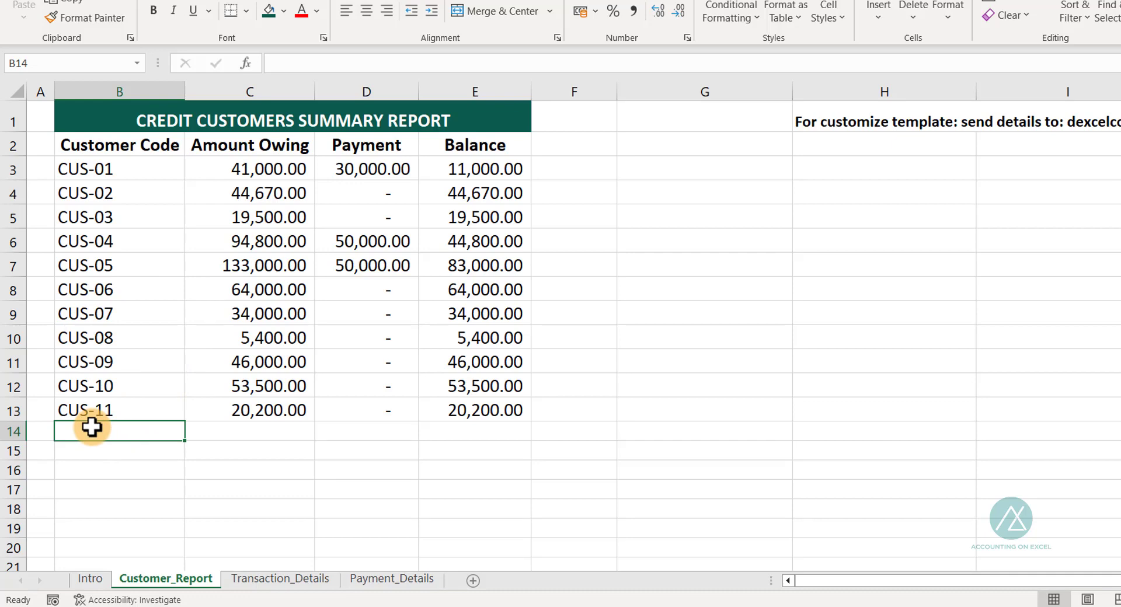
- Review the finished template's Customer_Report, Transaction_Details and Payment_Details sheets, including the Days Owing formula in E4
left_click(250, 583)
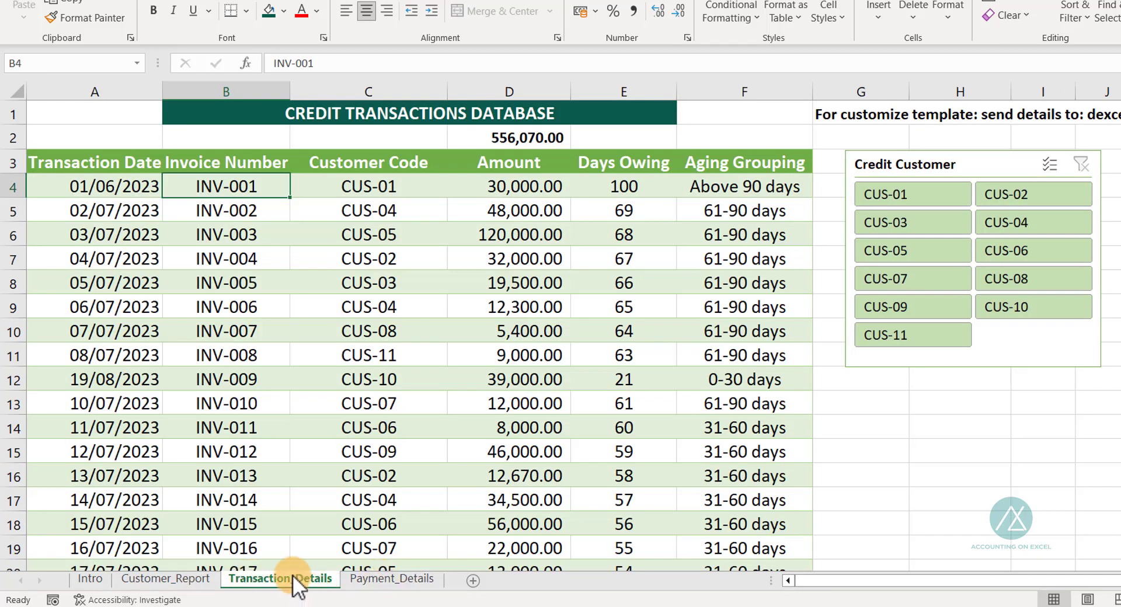
left_click(377, 581)
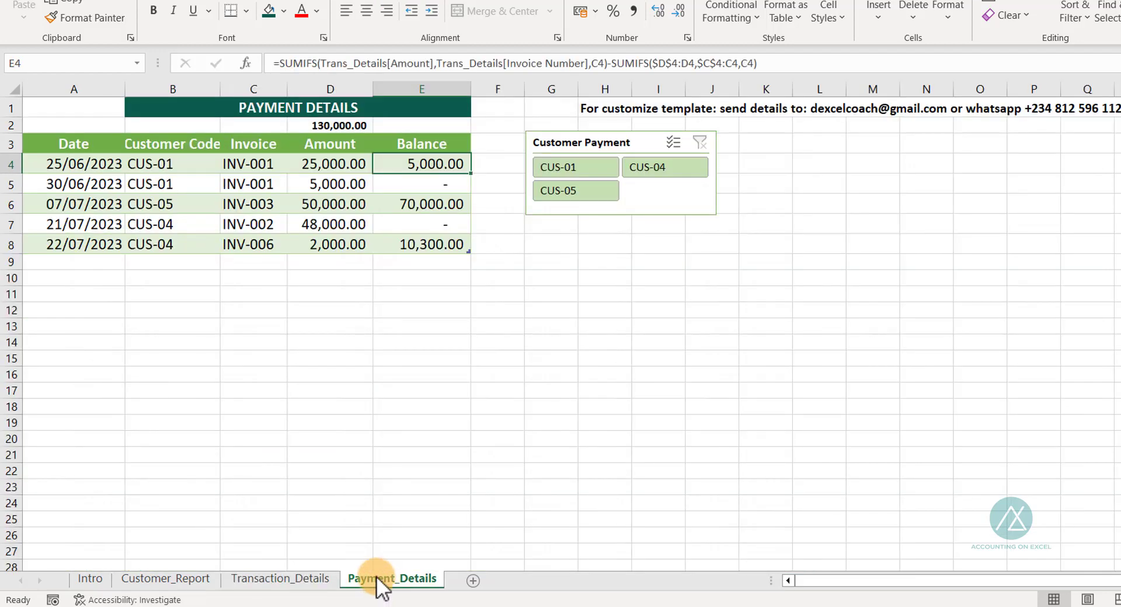
left_click(193, 581)
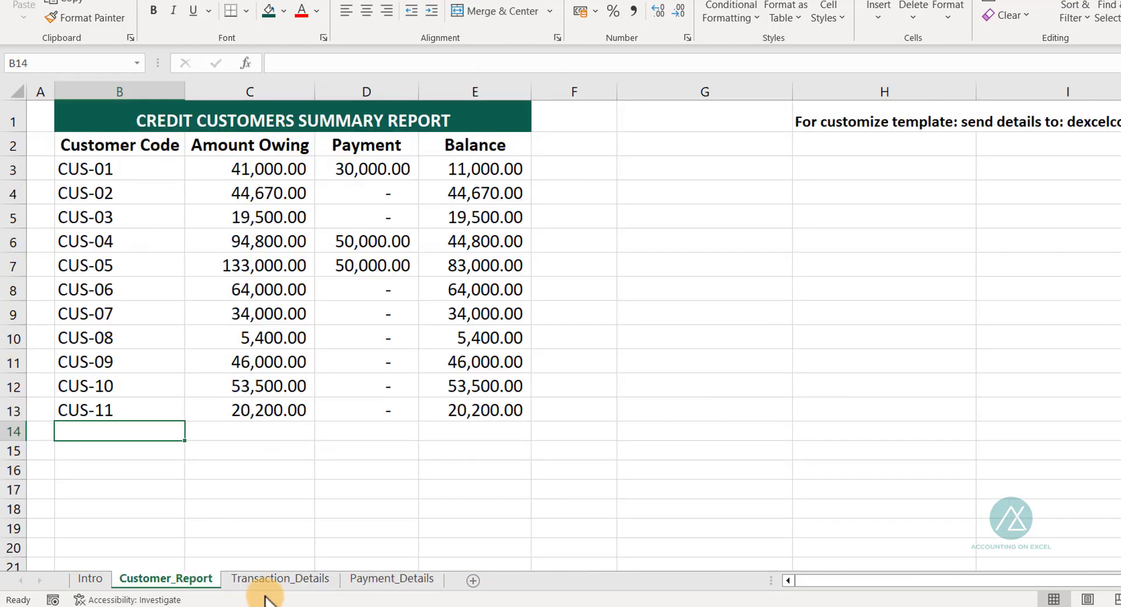
left_click(273, 580)
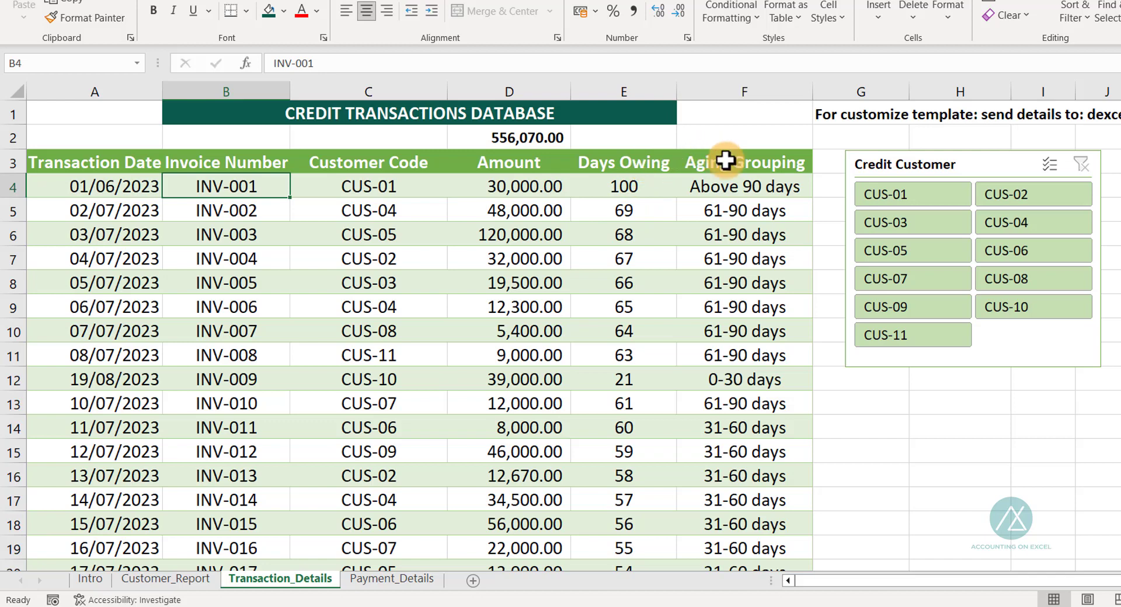
left_click(624, 185)
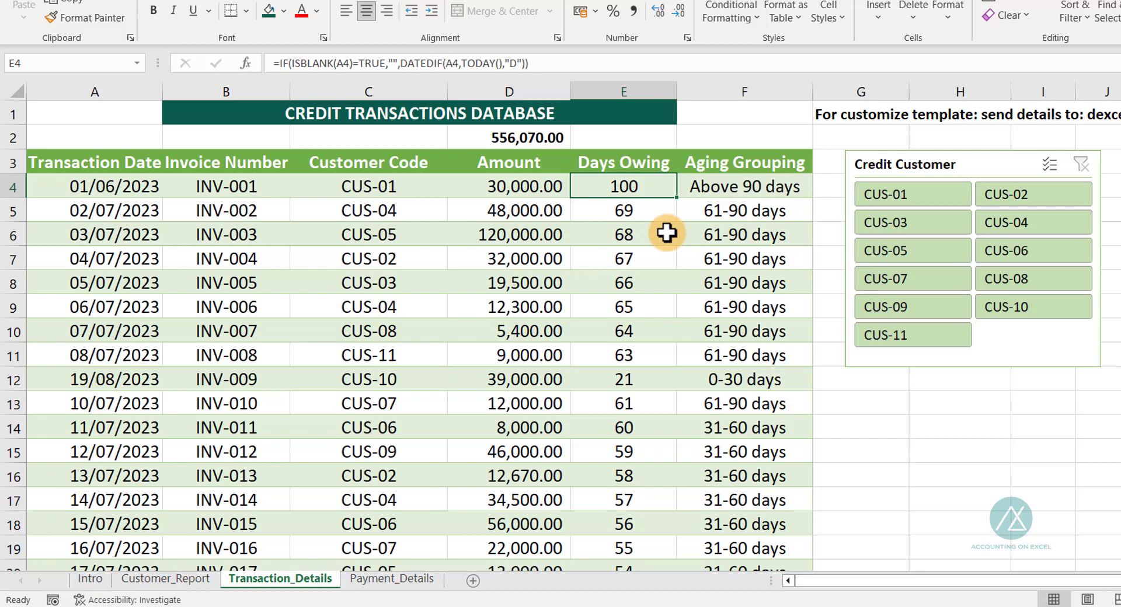
left_click(402, 580)
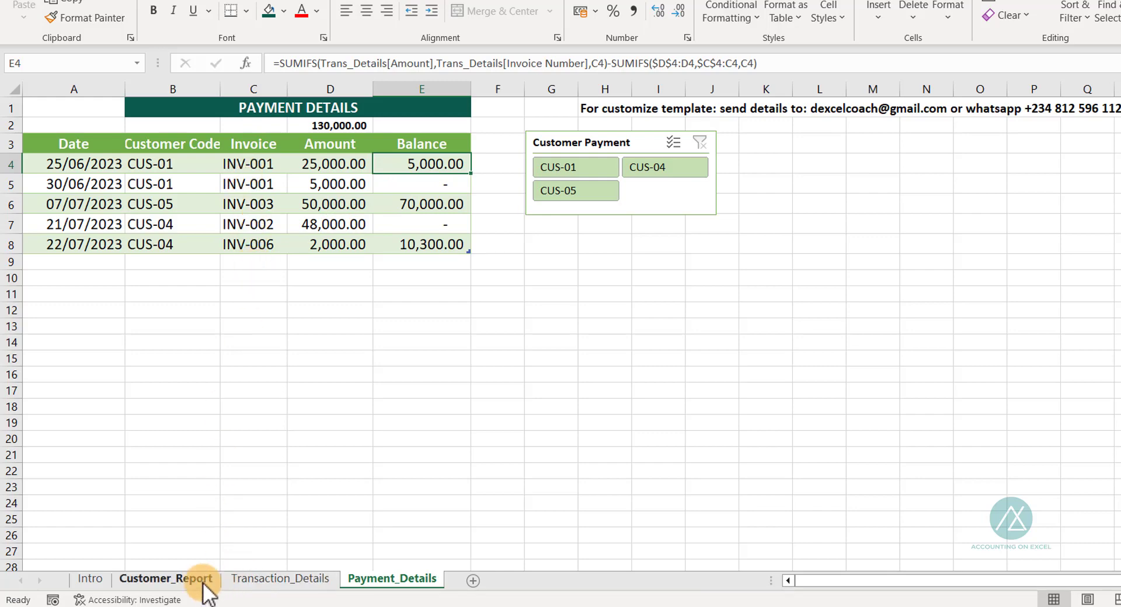
left_click(251, 580)
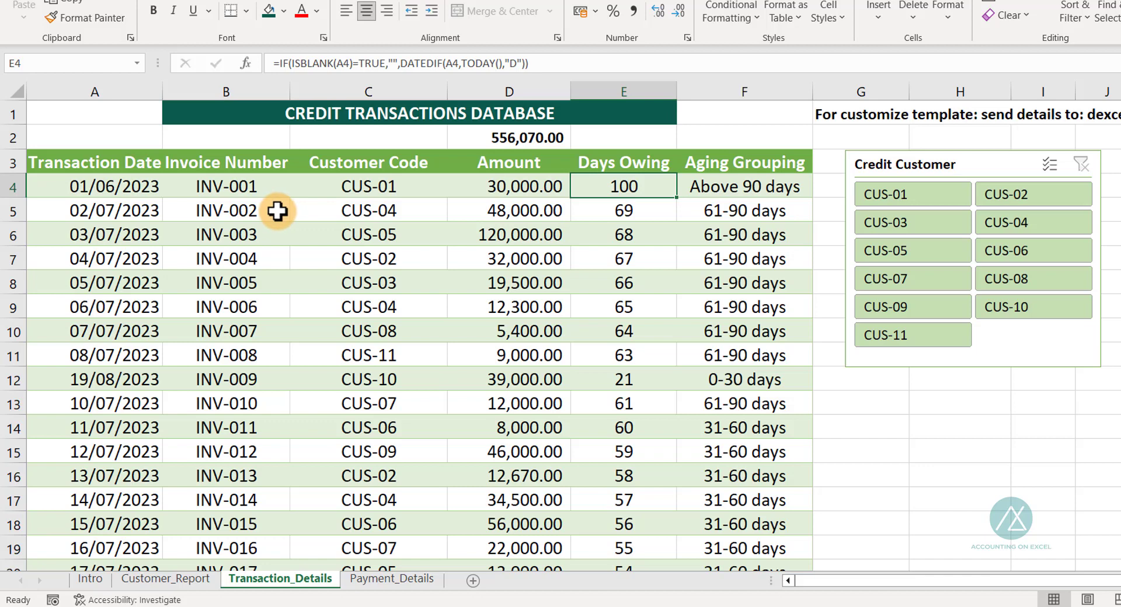
left_click(390, 579)
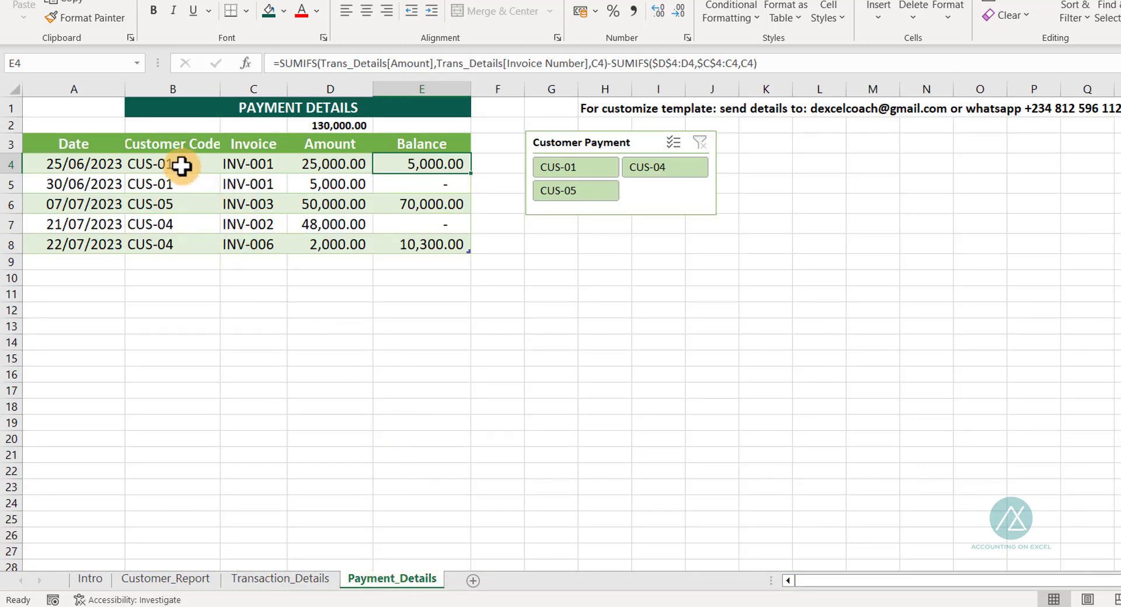
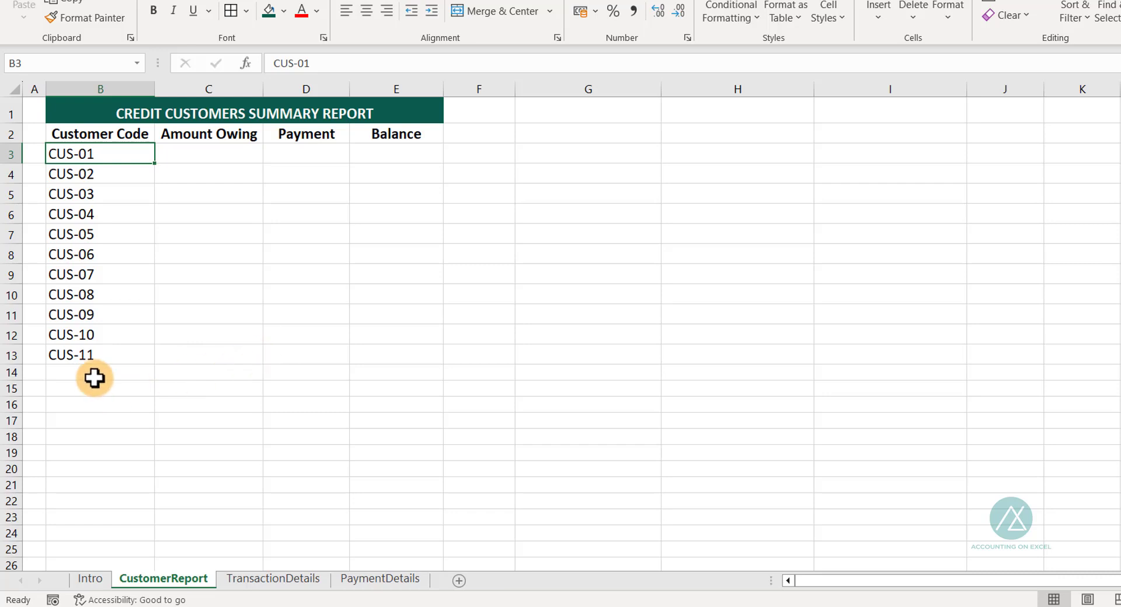
- Examine the customer codes on the unfinished CustomerReport sheet and the full list of credit transactions on TransactionDetails
left_click(95, 372)
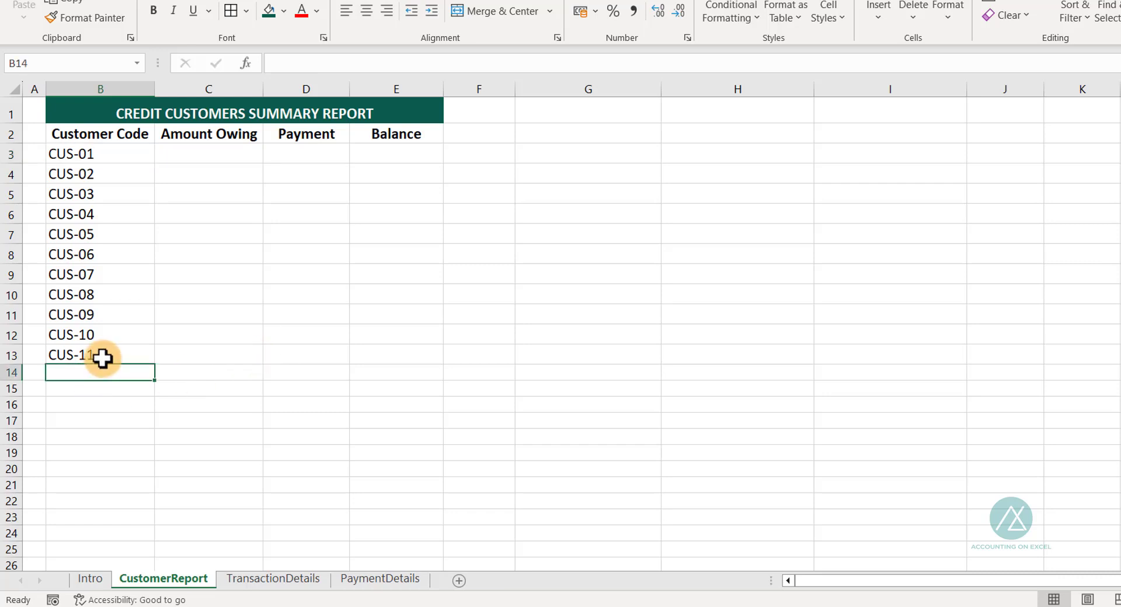
left_click(248, 579)
scroll(140, 496, "down", 2)
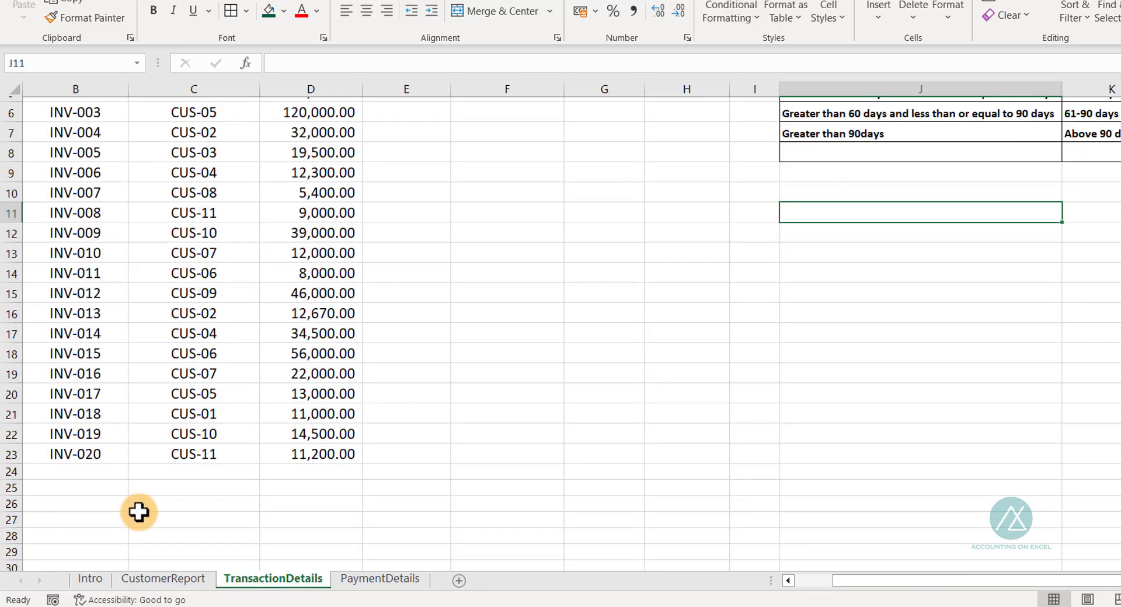
left_click_drag(908, 593, 799, 591)
scroll(158, 488, "up", 2)
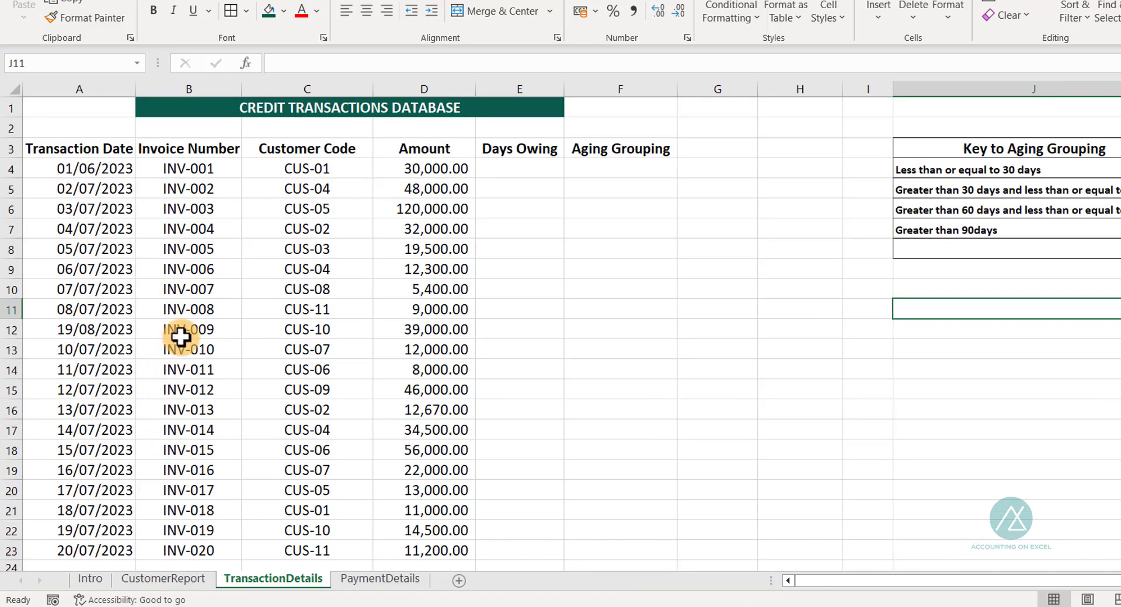
scroll(197, 491, "down", 2)
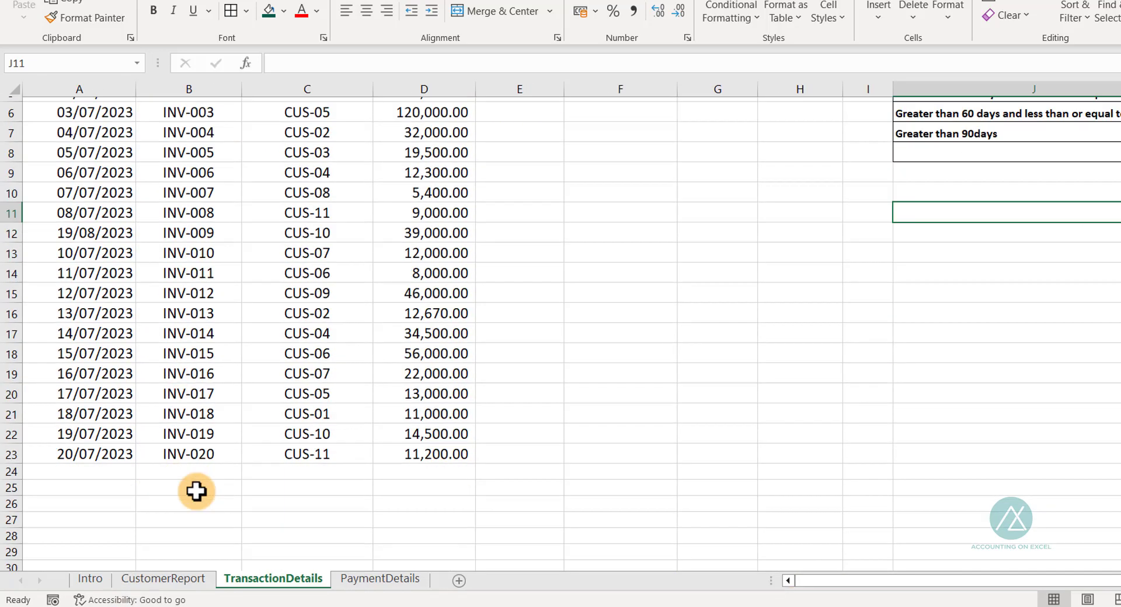
left_click(303, 470)
scroll(328, 338, "up", 2)
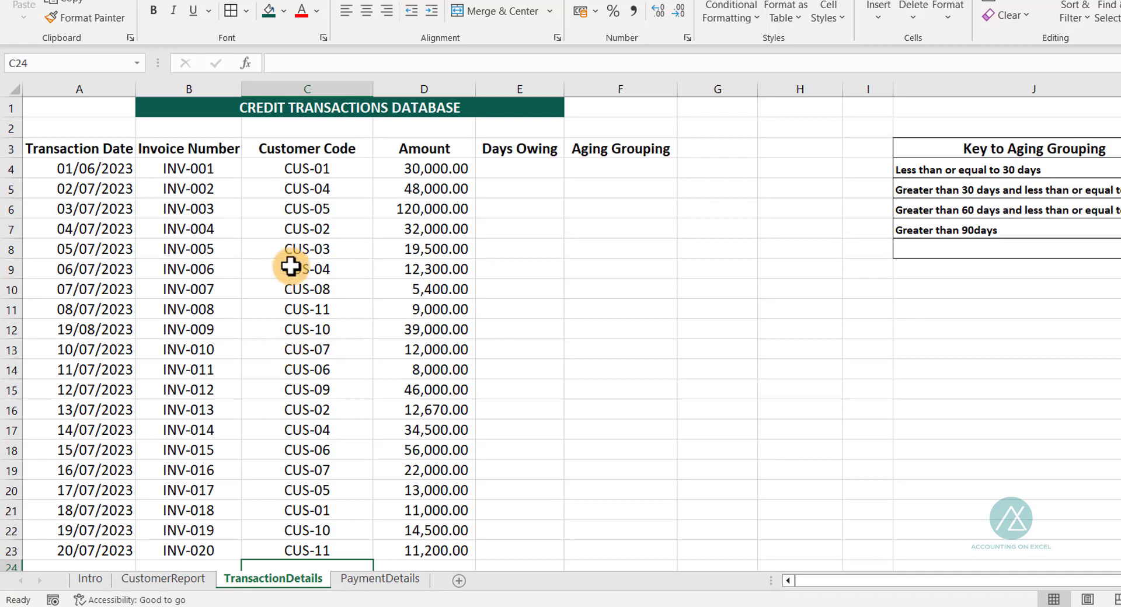
left_click(325, 168)
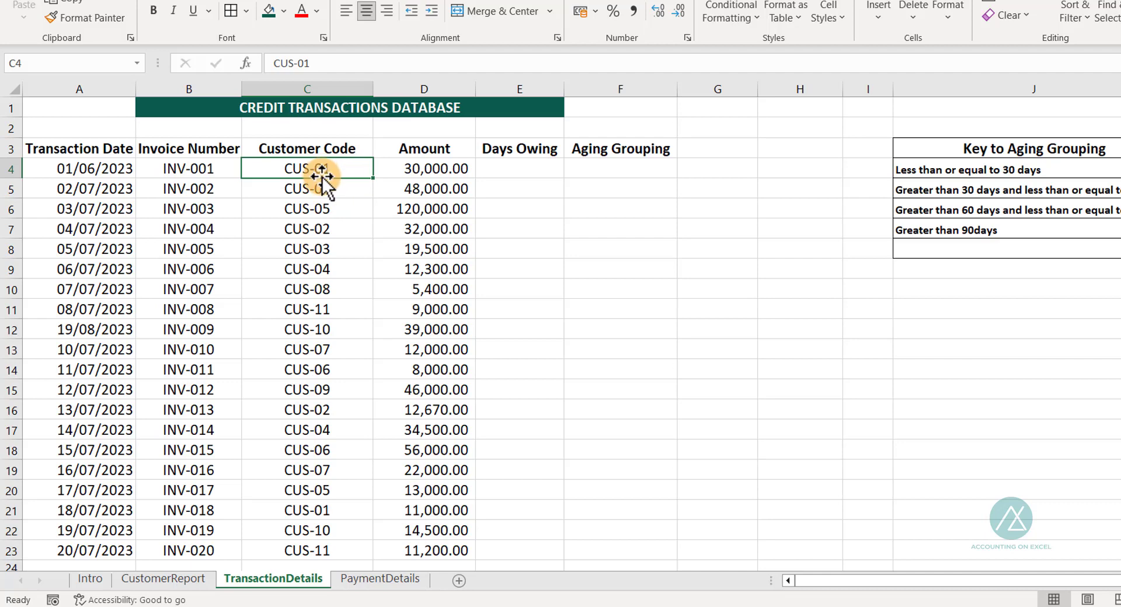
- Compare the Customer Code columns across the CustomerReport, TransactionDetails and PaymentDetails sheets
left_click(161, 578)
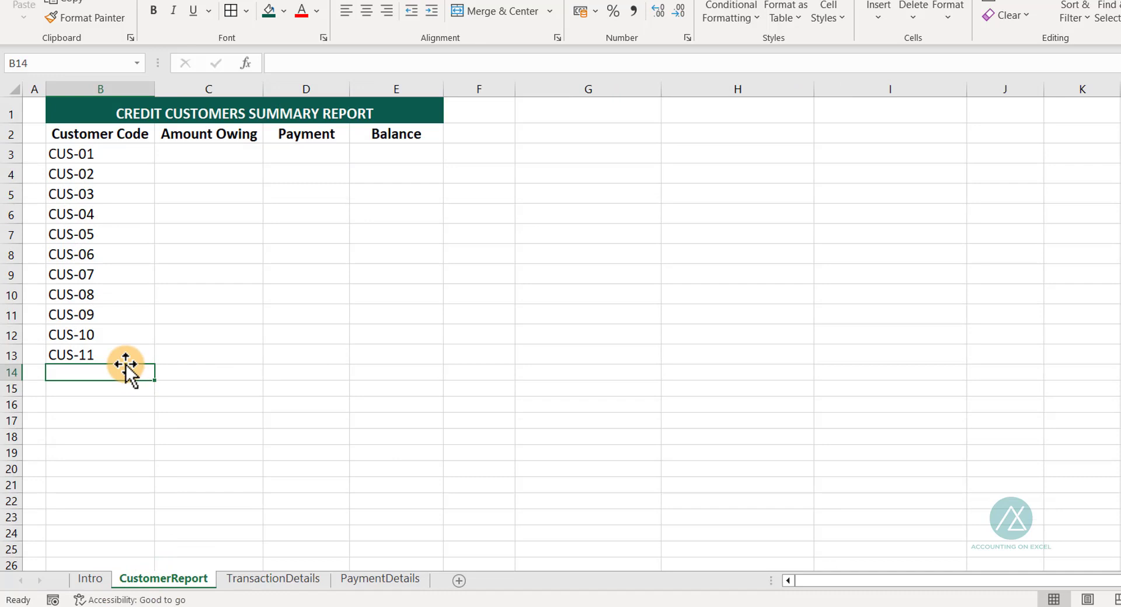
left_click(273, 579)
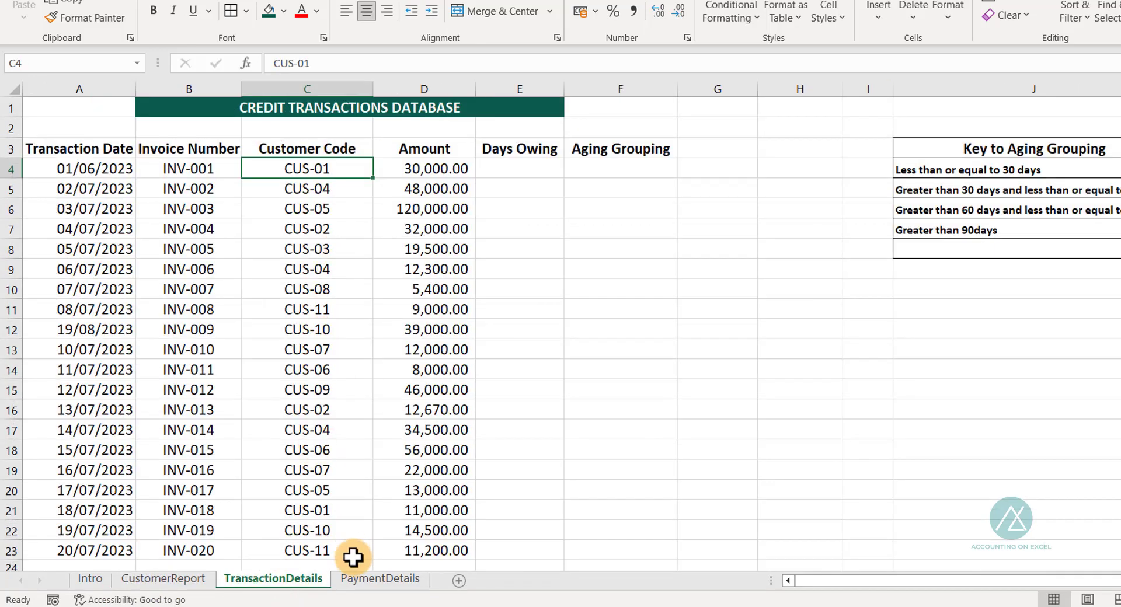
left_click(385, 581)
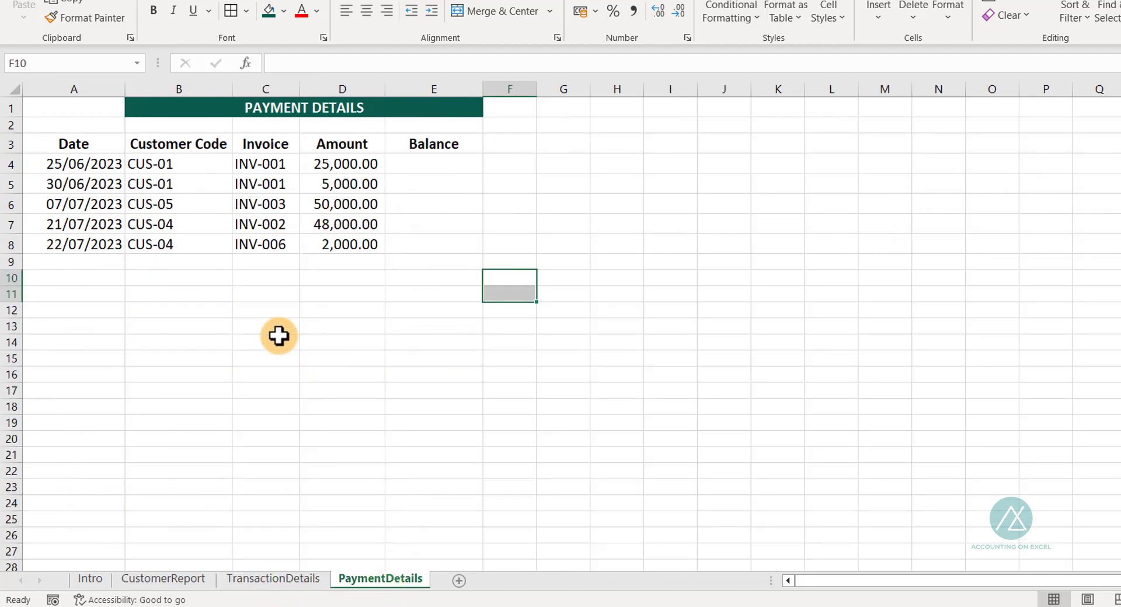
left_click(184, 580)
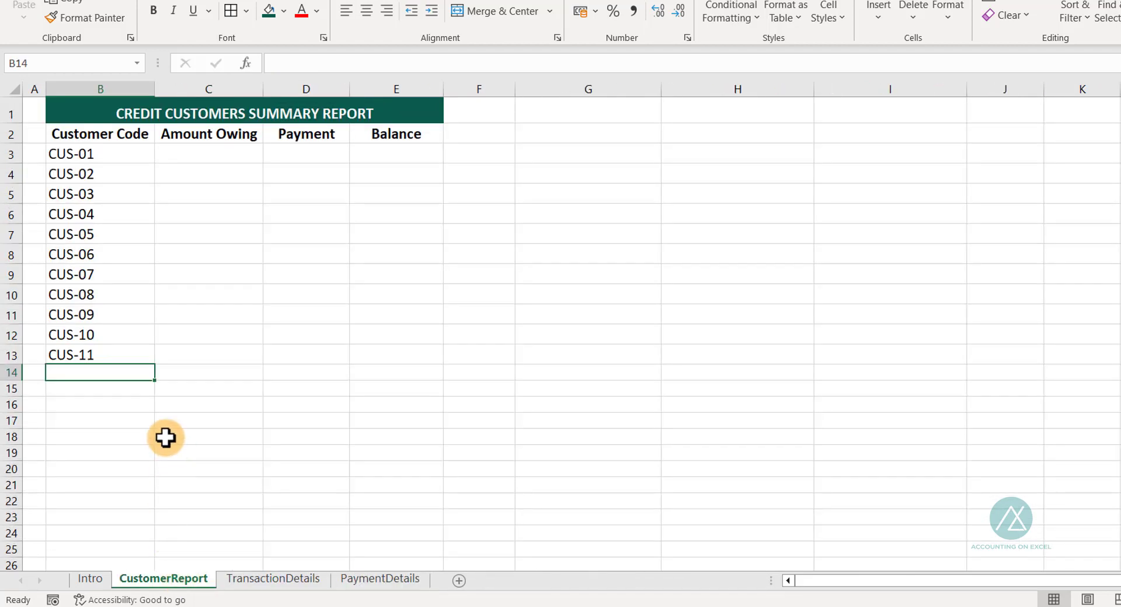
key("ctrl+Page_Down")
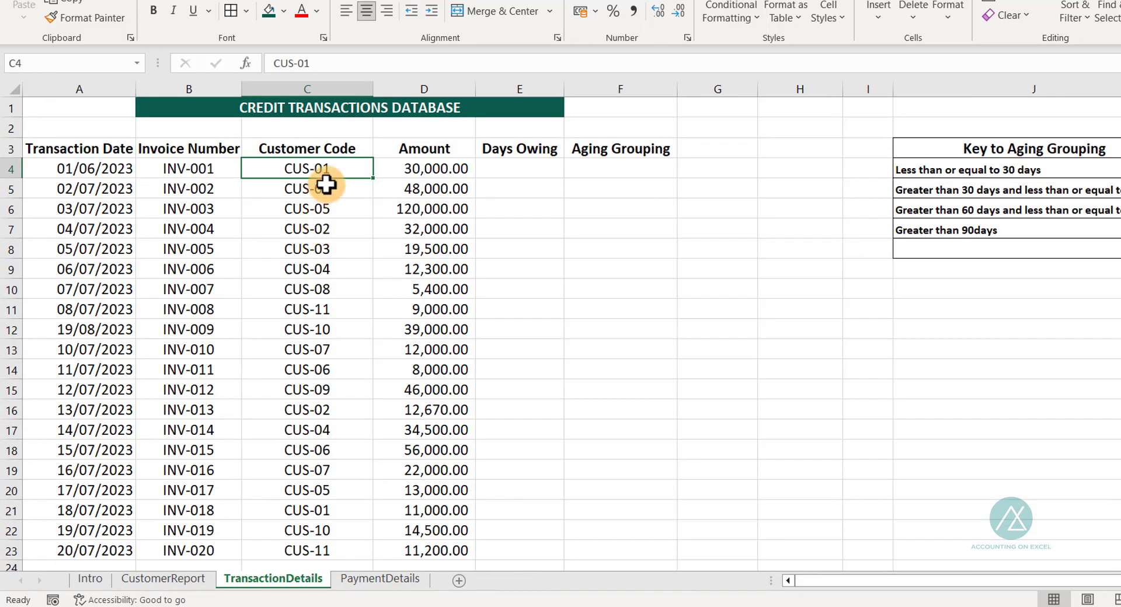
left_click(403, 581)
left_click(282, 581)
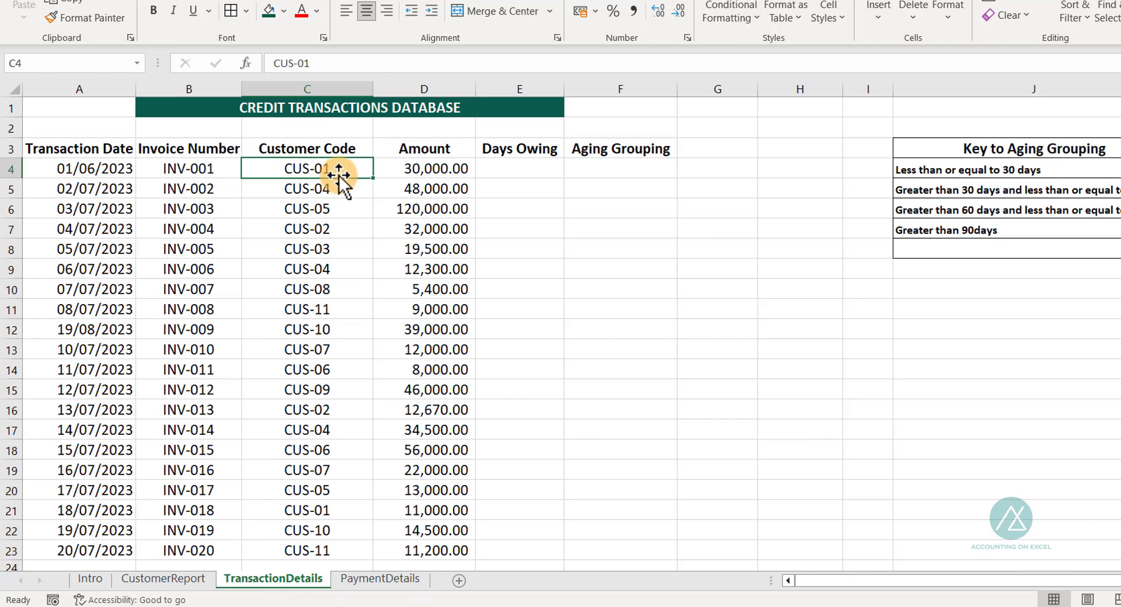
left_click(362, 580)
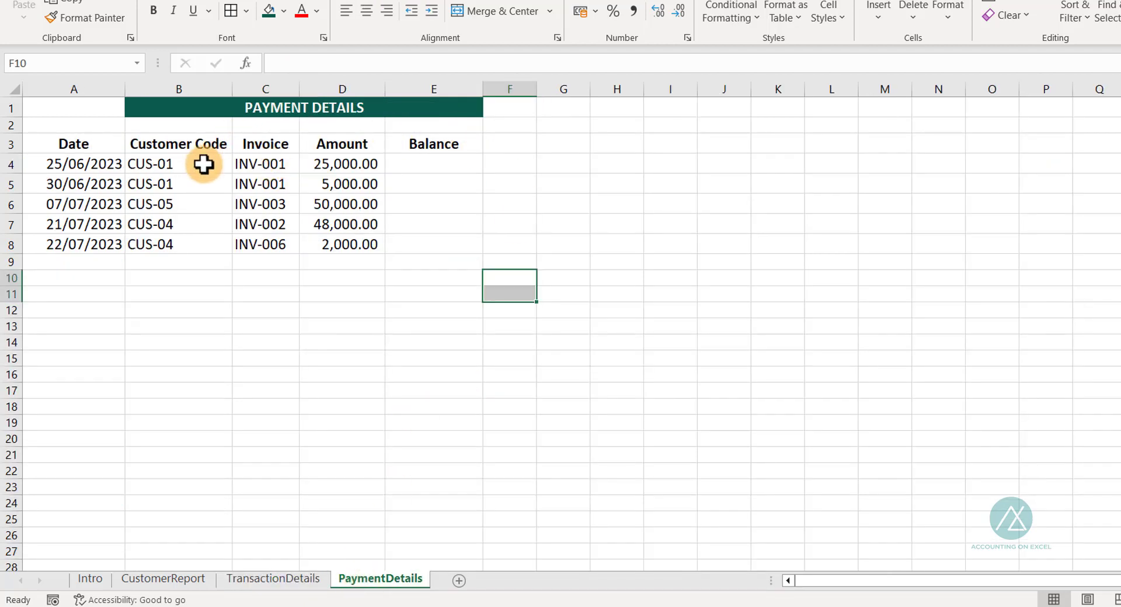
left_click_drag(202, 163, 176, 245)
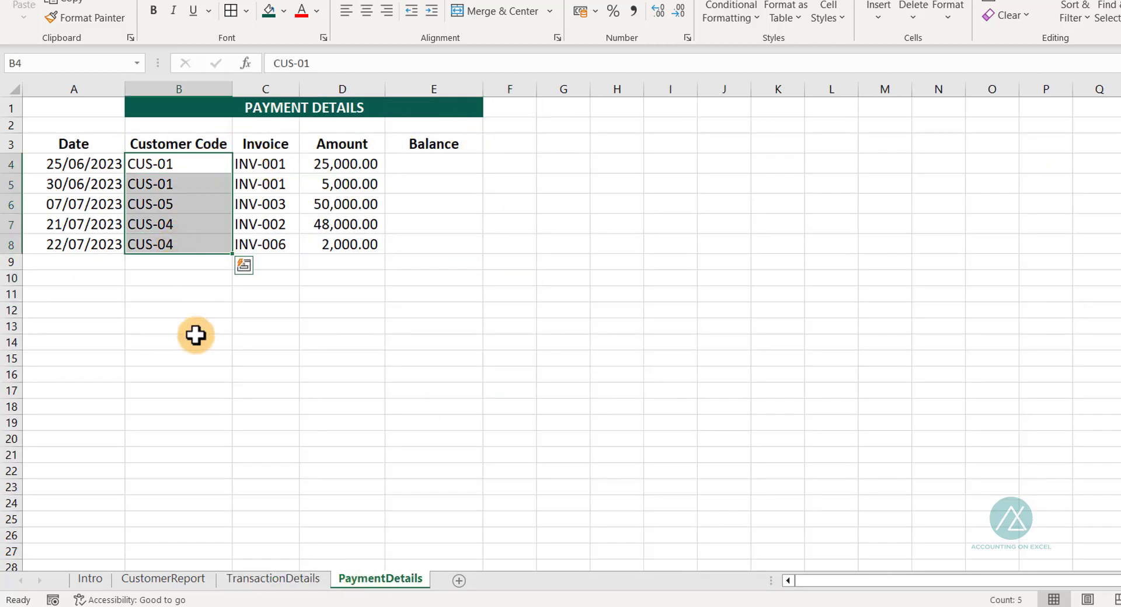
left_click(163, 580)
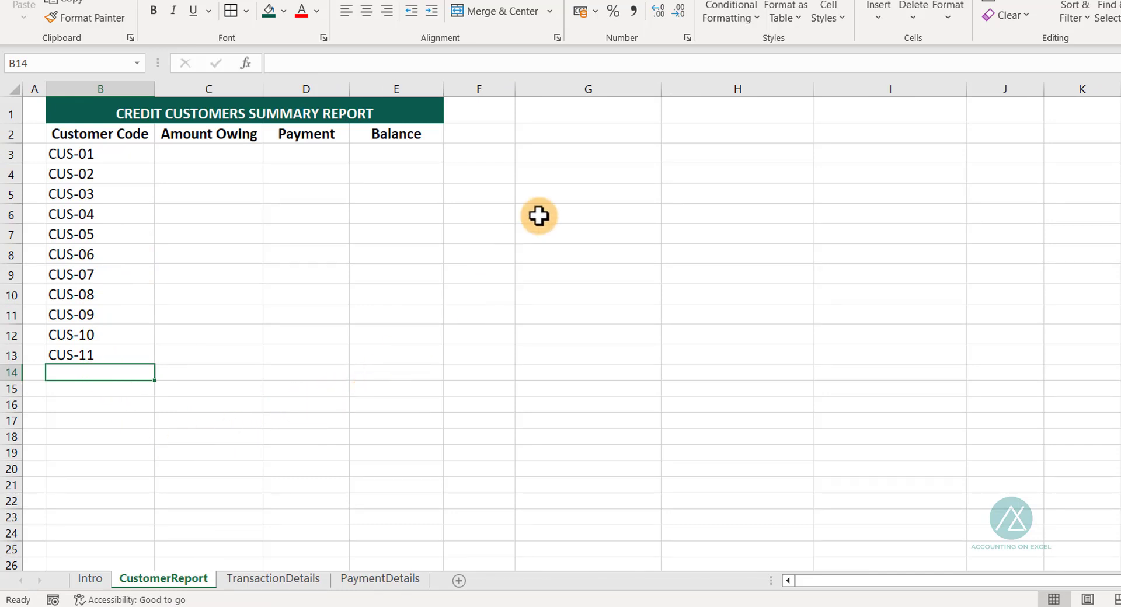
- Begin an OFFSET formula in cell G3 of CustomerReport with reference B3, 0 rows and 0 columns
left_click(584, 149)
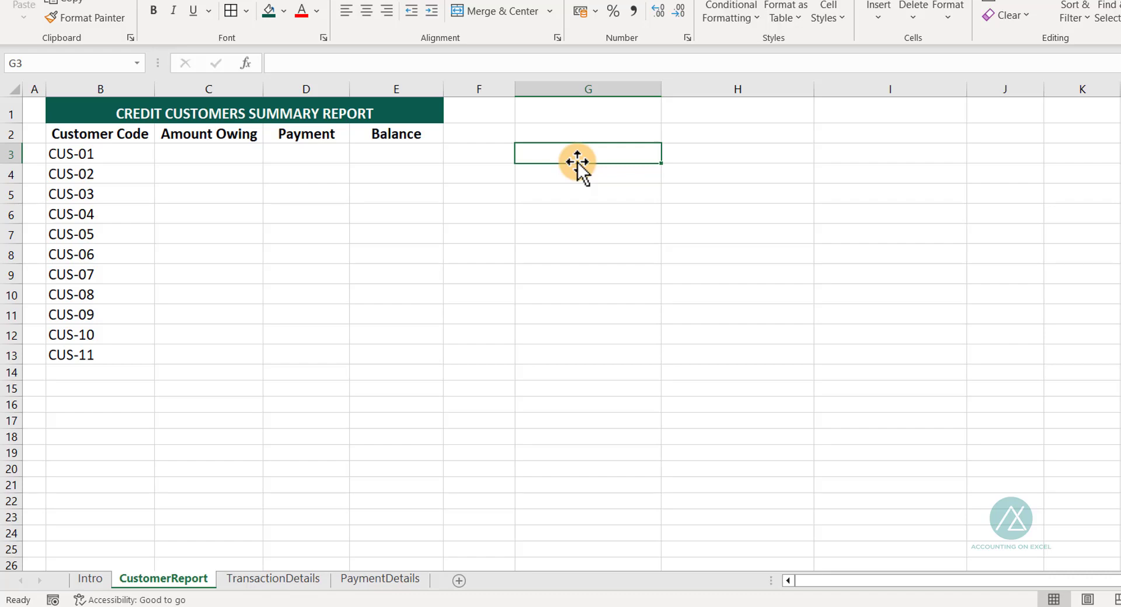
type("=off")
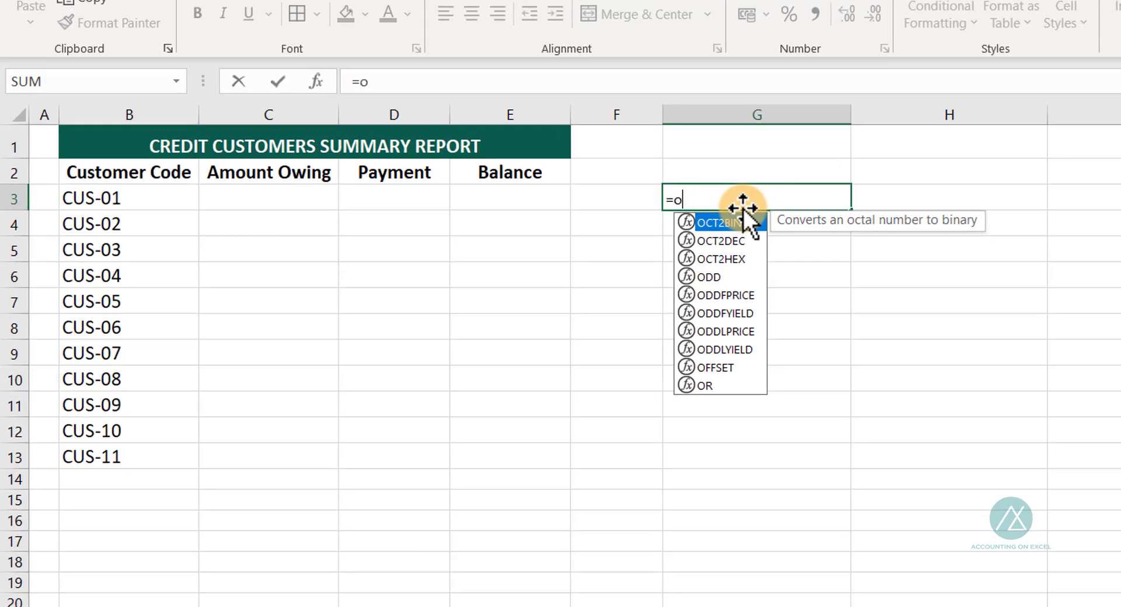
key("Tab")
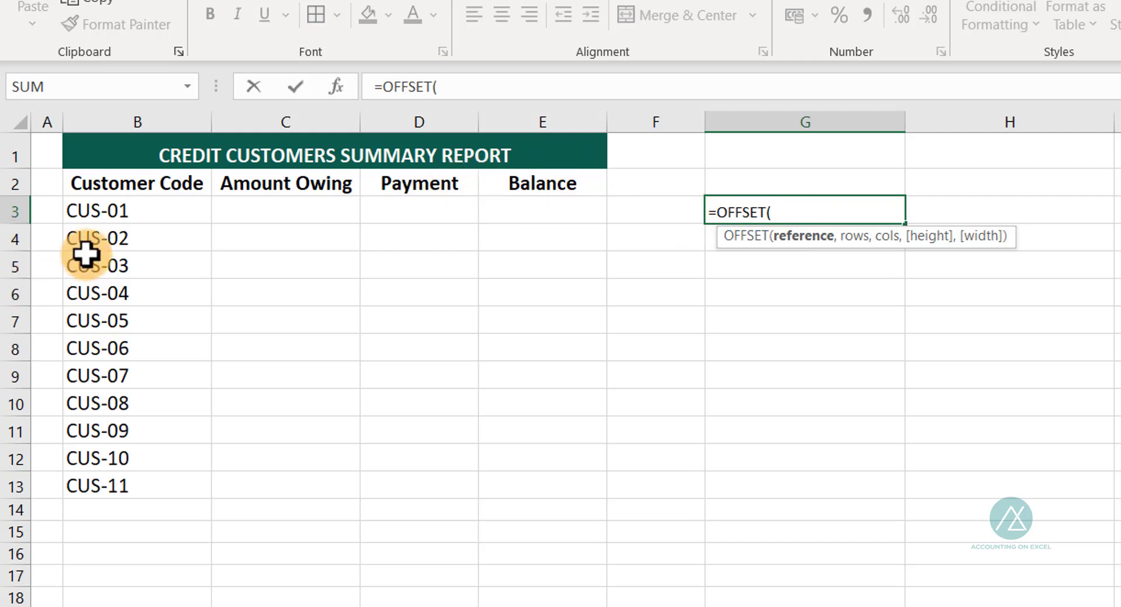
left_click(104, 211)
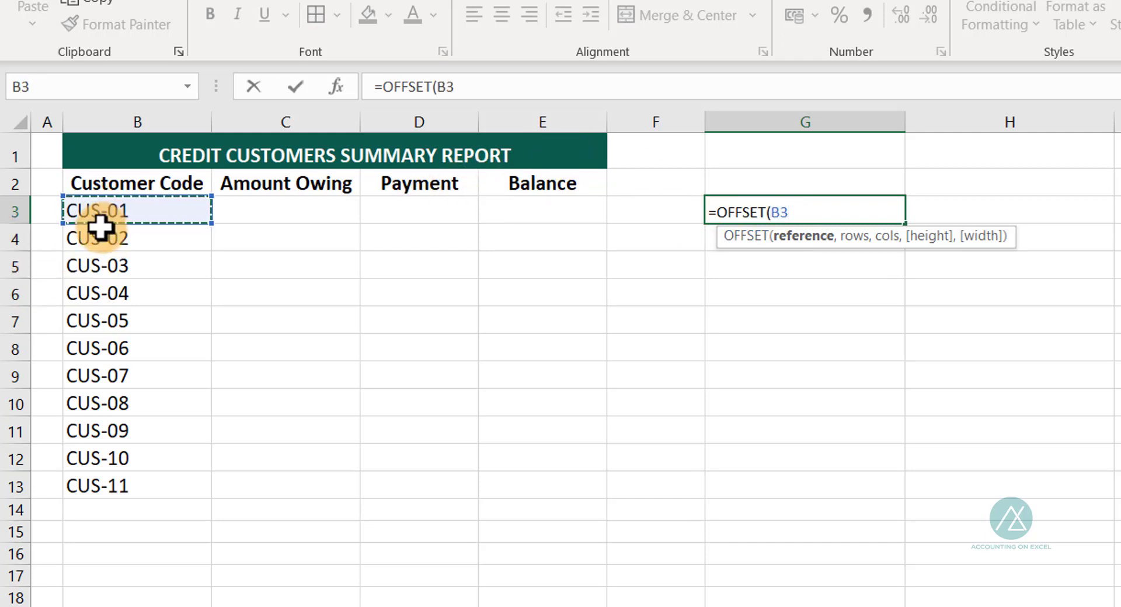
type(",")
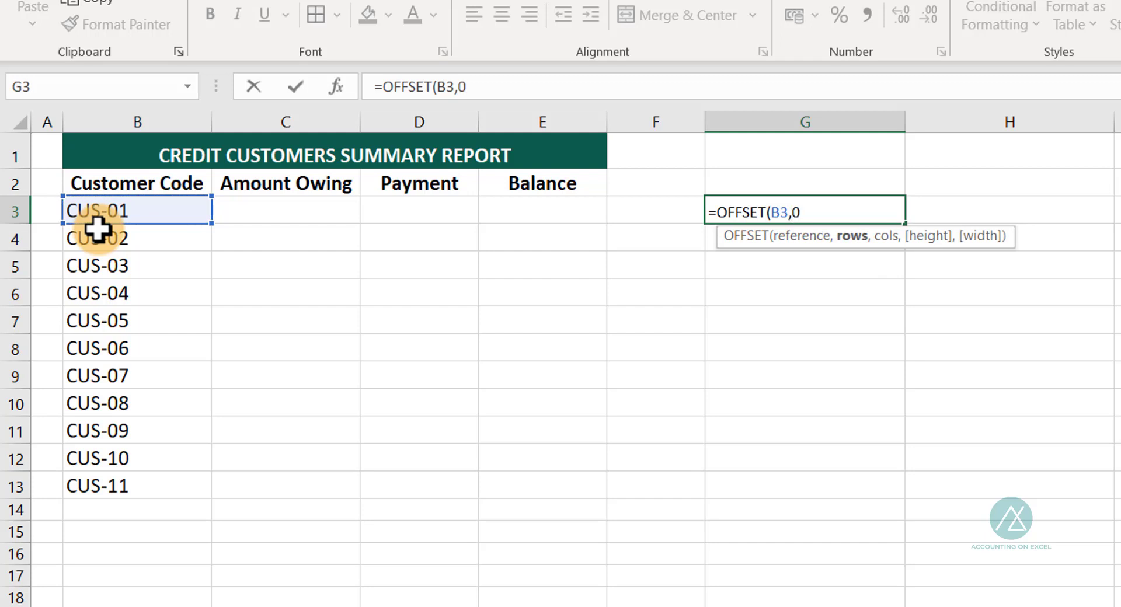
type("0,")
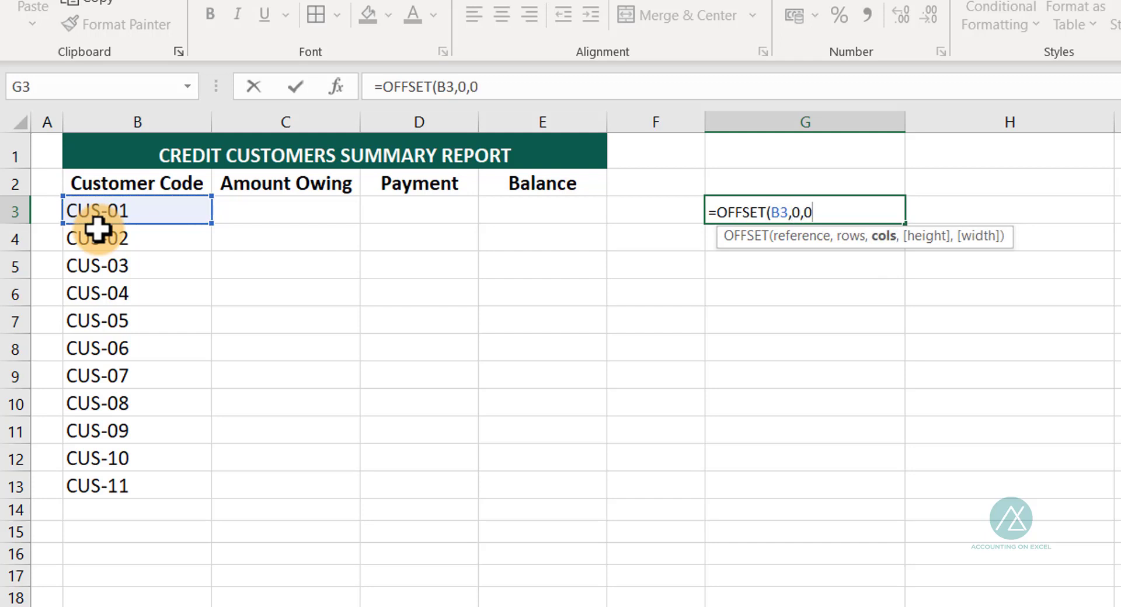
type("0,")
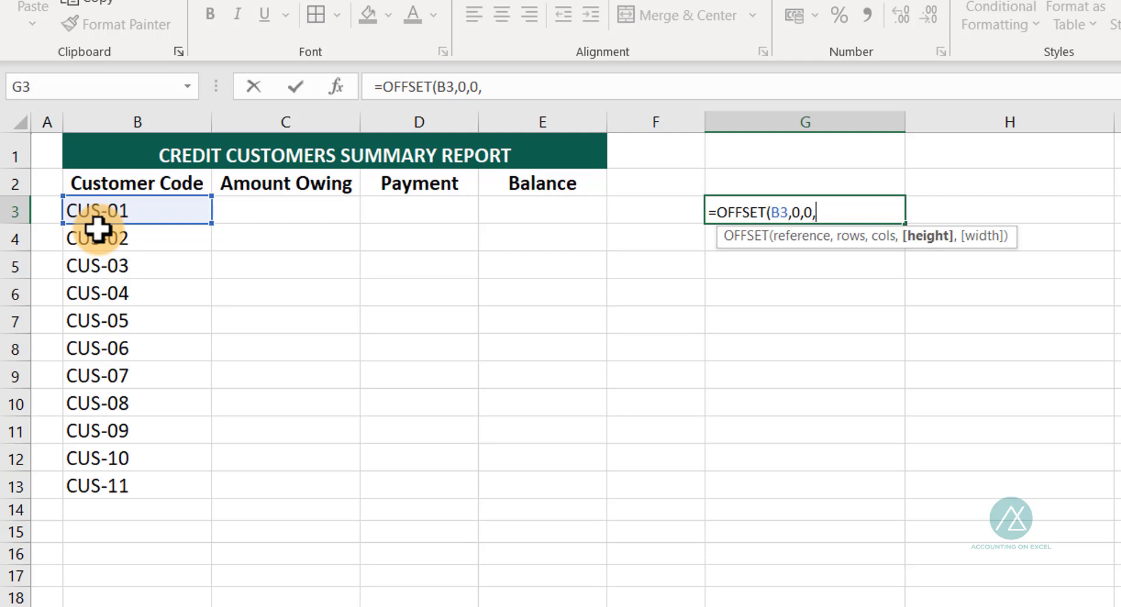
- Complete the OFFSET formula in G3 with COUNTA($B$3:$B$22) as its height argument
type("counta")
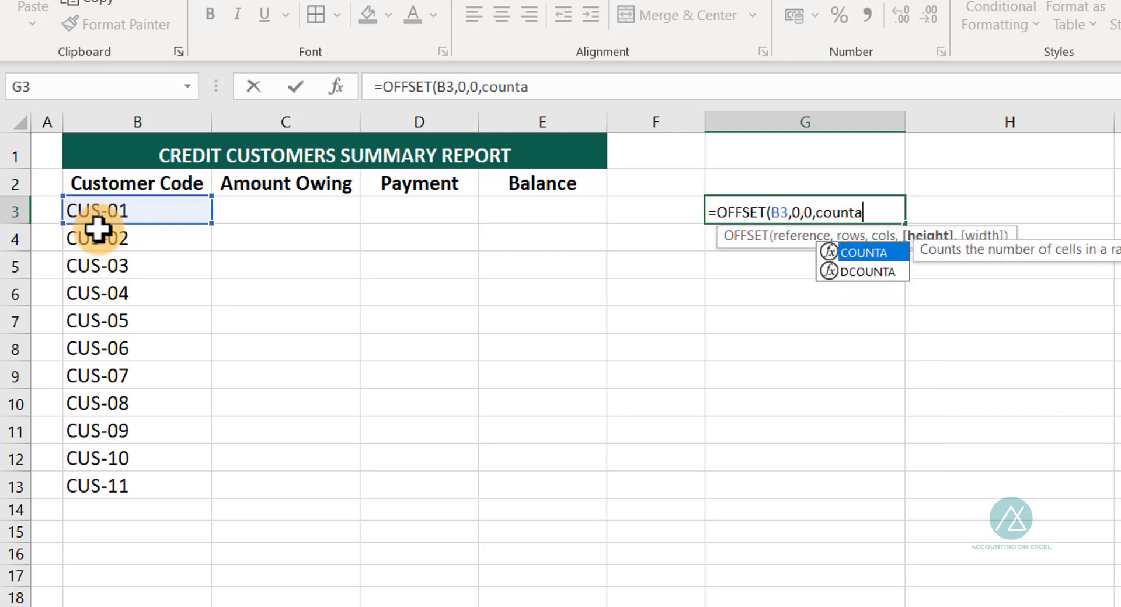
key("Tab")
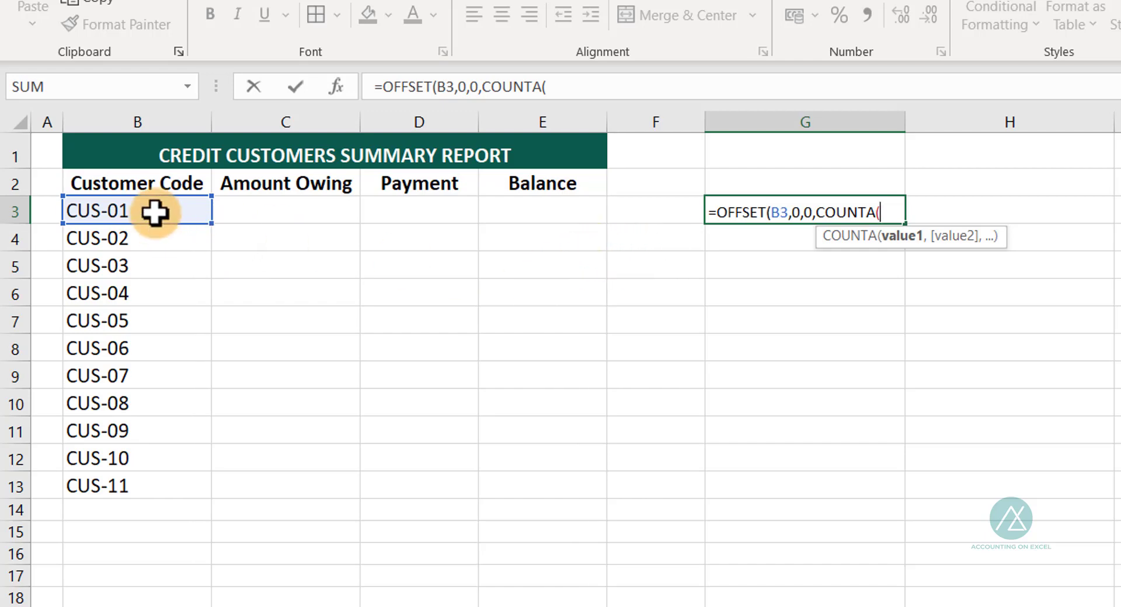
left_click_drag(155, 211, 101, 596)
left_click_drag(102, 511, 100, 565)
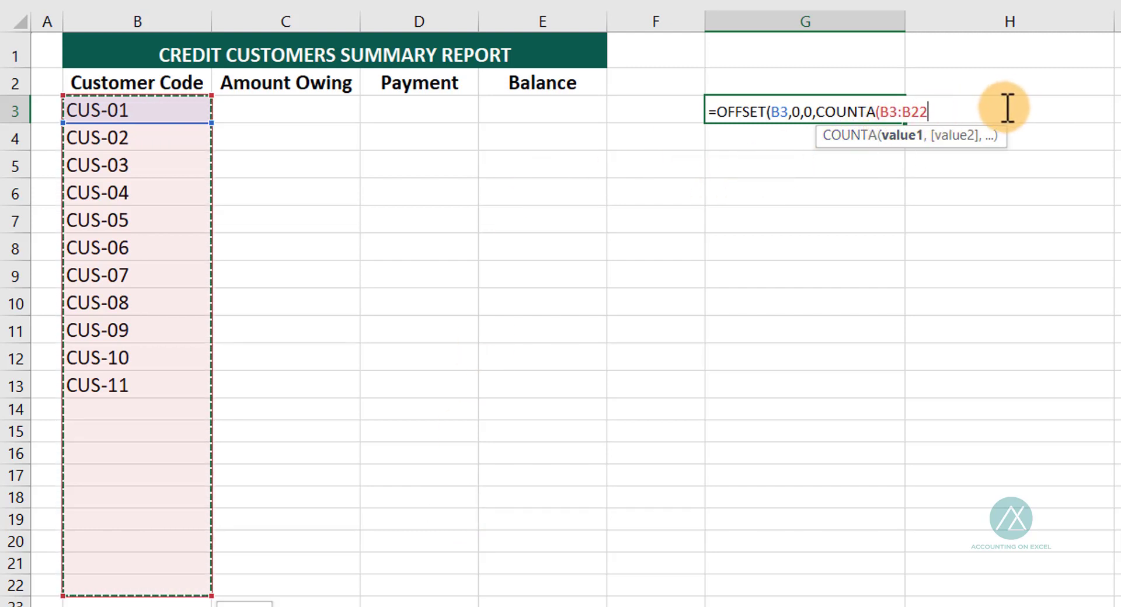
key("F4")
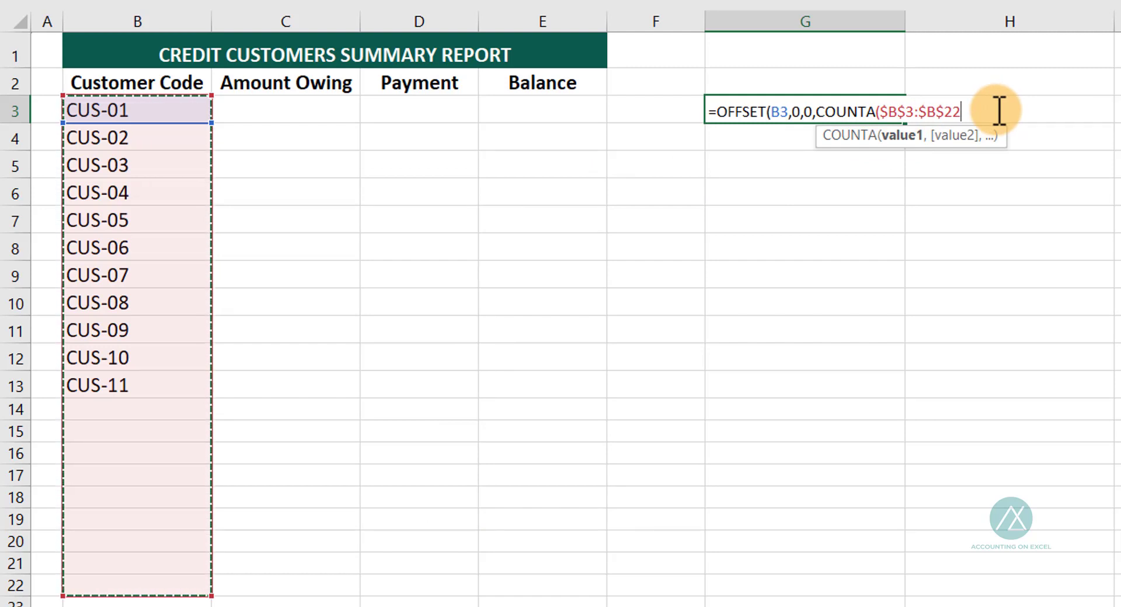
type(")")
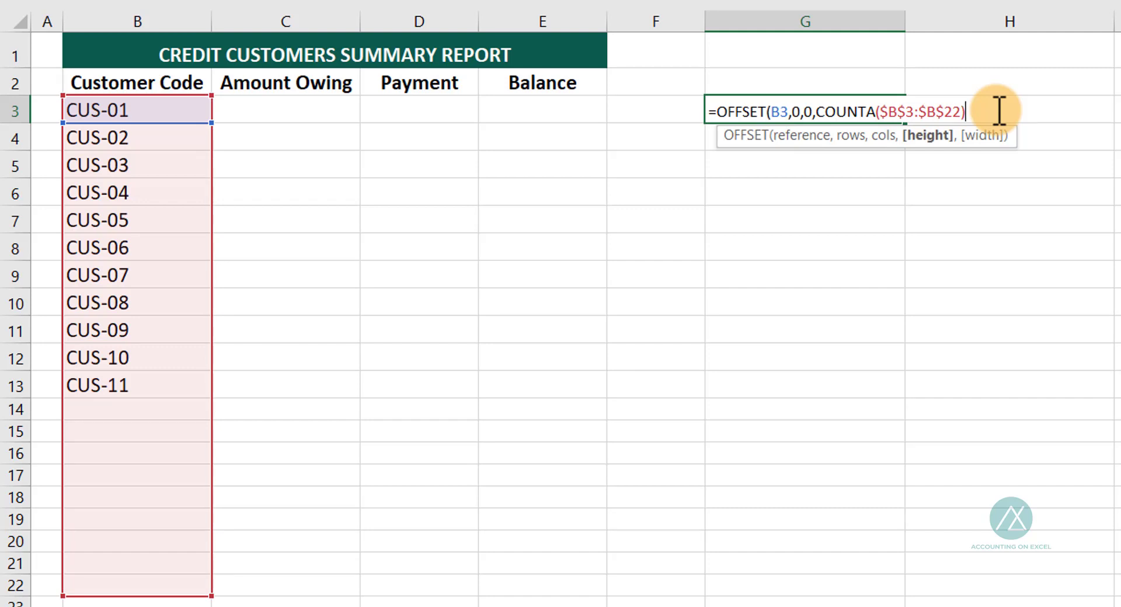
type(")")
key("Return")
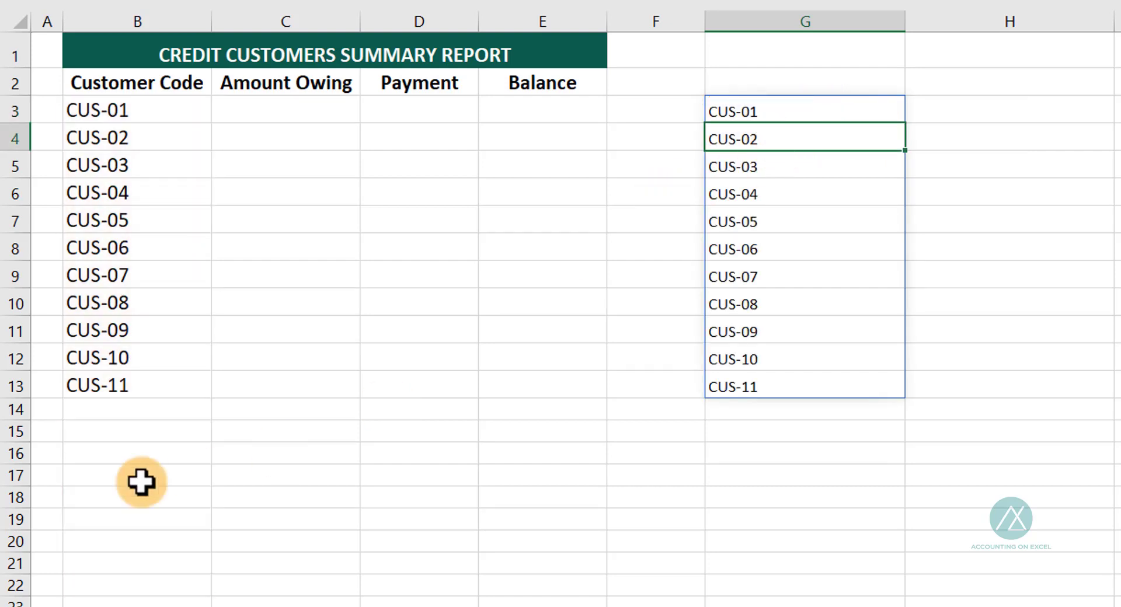
- Add the customer code CUS-12 in cell B14 of CustomerReport, directly below CUS-11
left_click(122, 410)
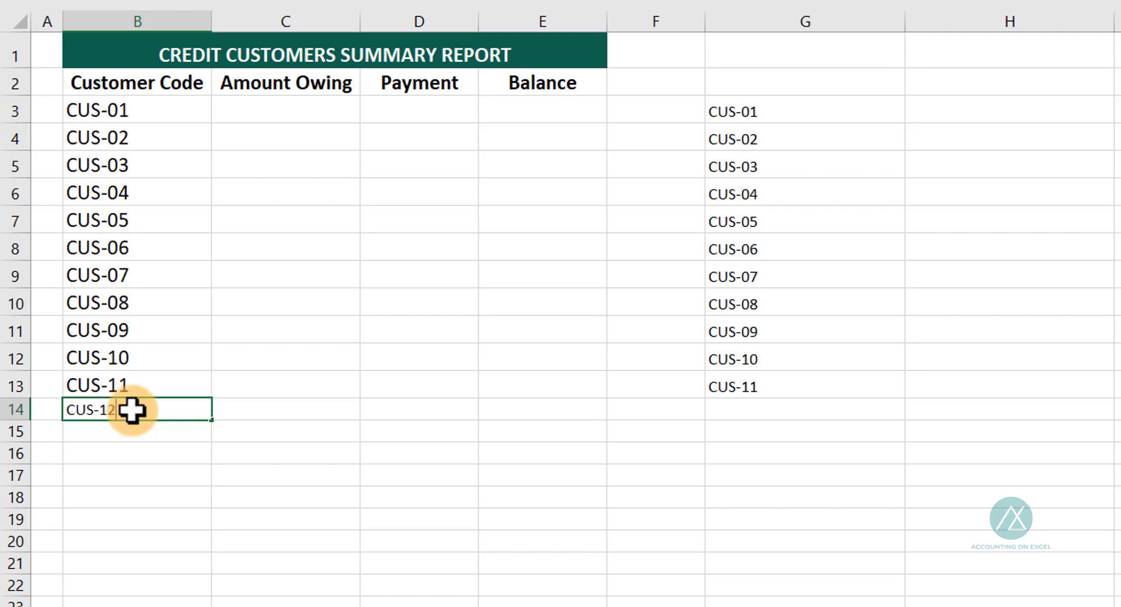
key("Return")
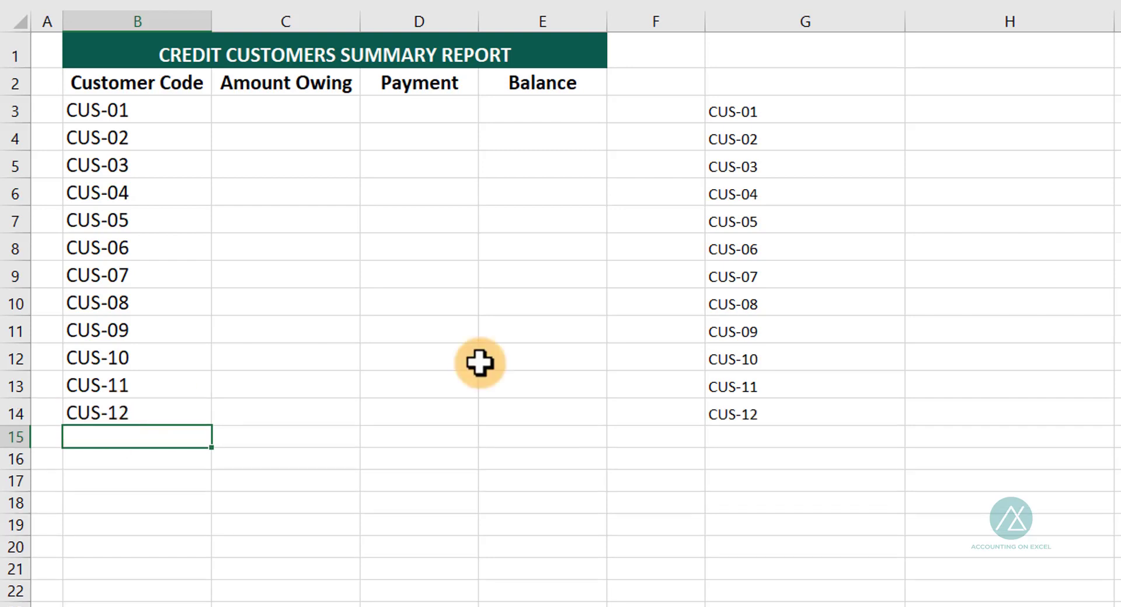
- Copy the full OFFSET formula text from cell G3 and clear that cell
left_click(759, 110)
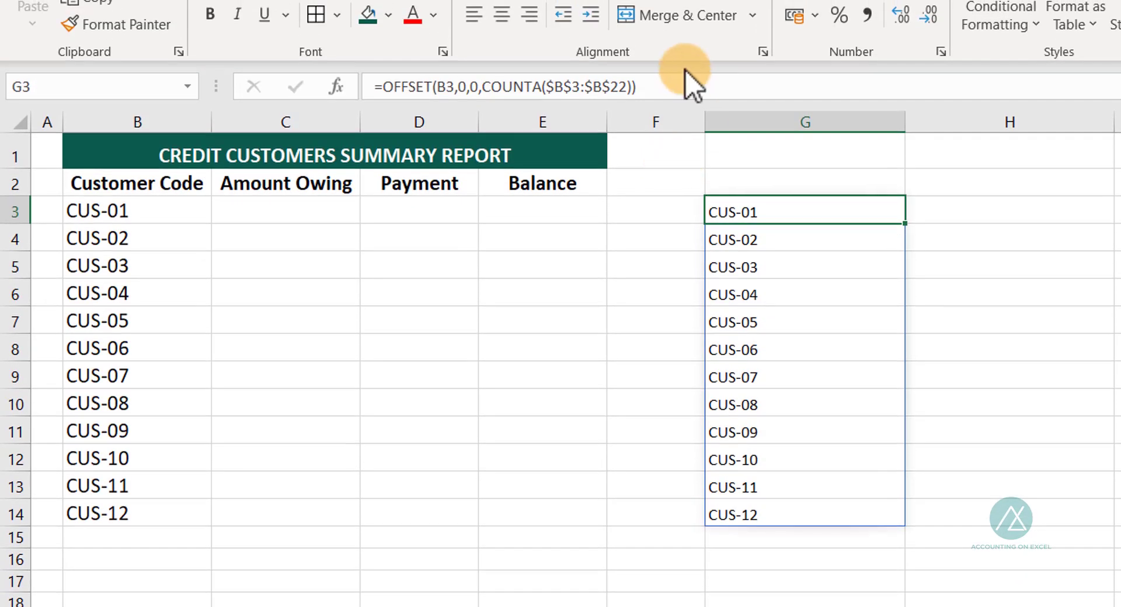
left_click_drag(657, 89, 368, 141)
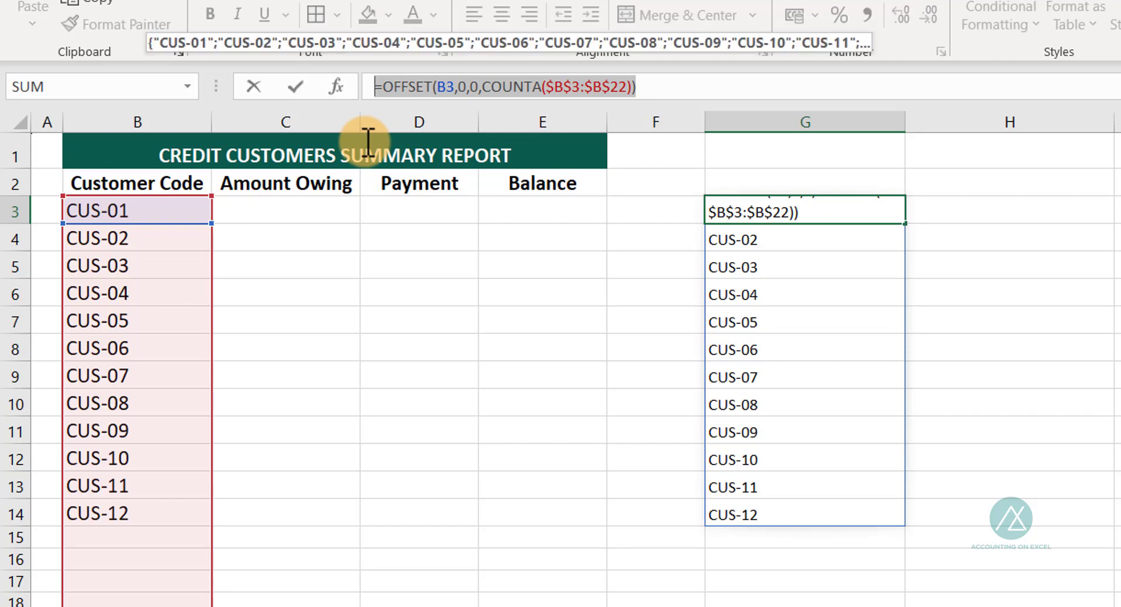
key("Escape")
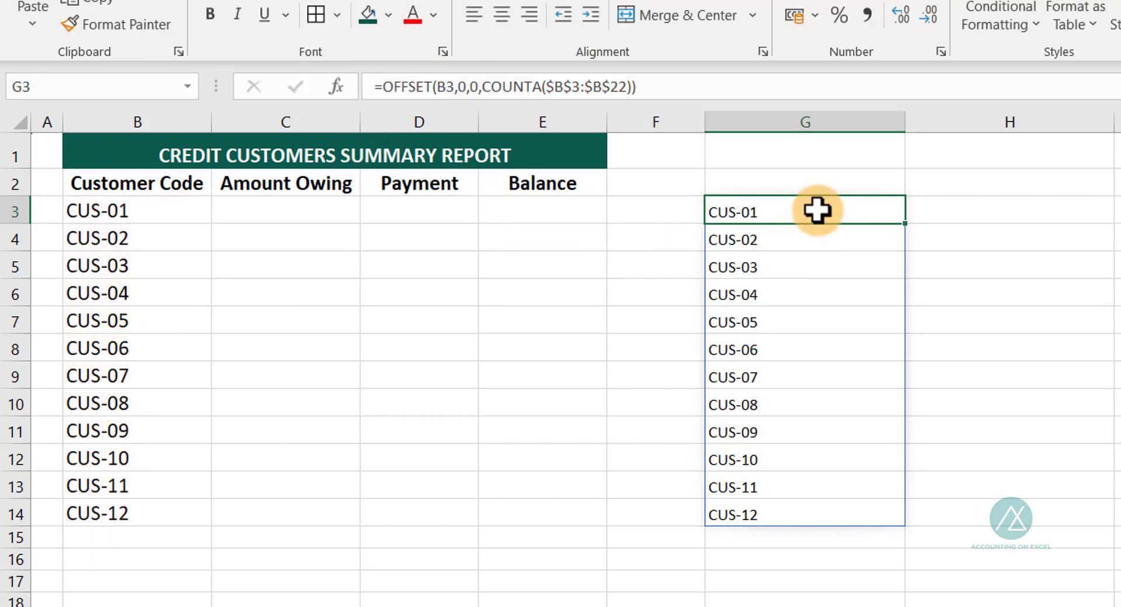
key("Delete")
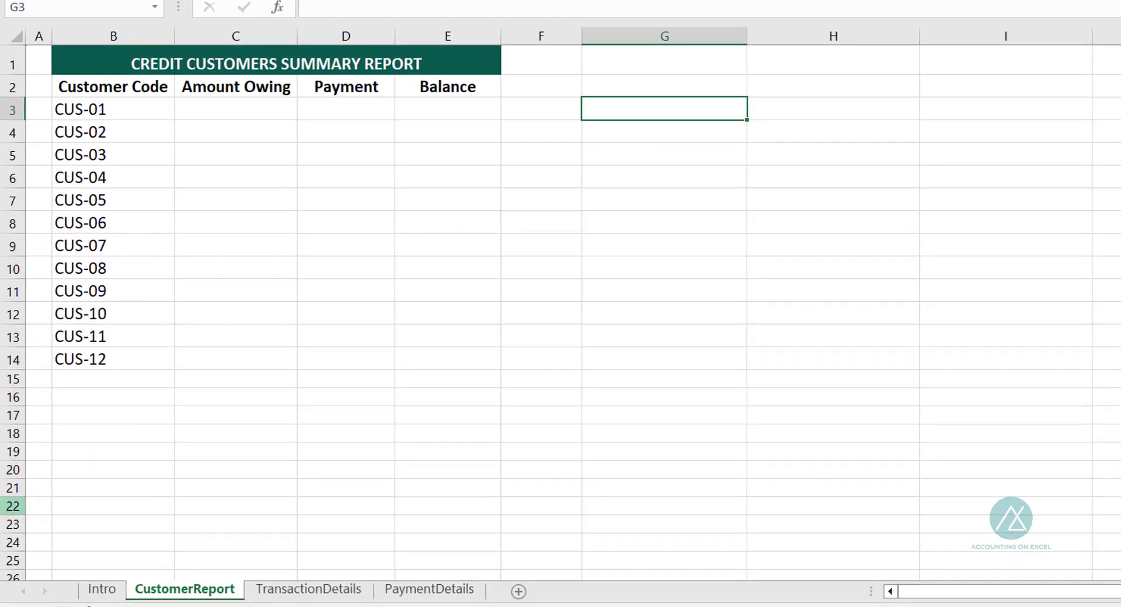
- Start a data validation rule of type List on the Customer Code cells from C4 down on TransactionDetails
left_click(314, 591)
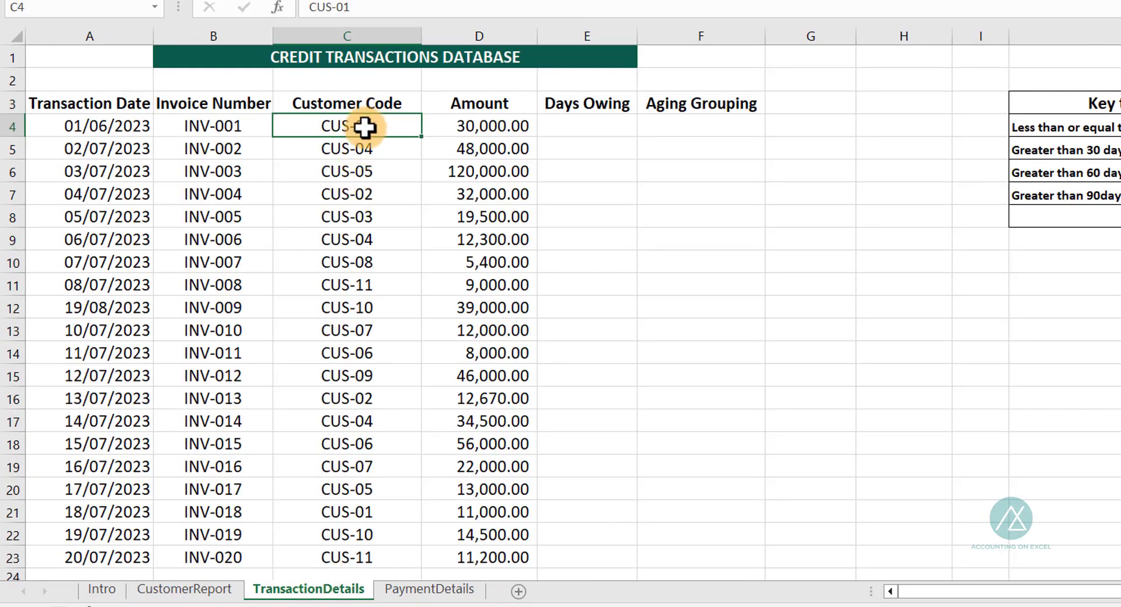
left_click_drag(368, 126, 334, 529)
scroll(397, 373, "up", 3)
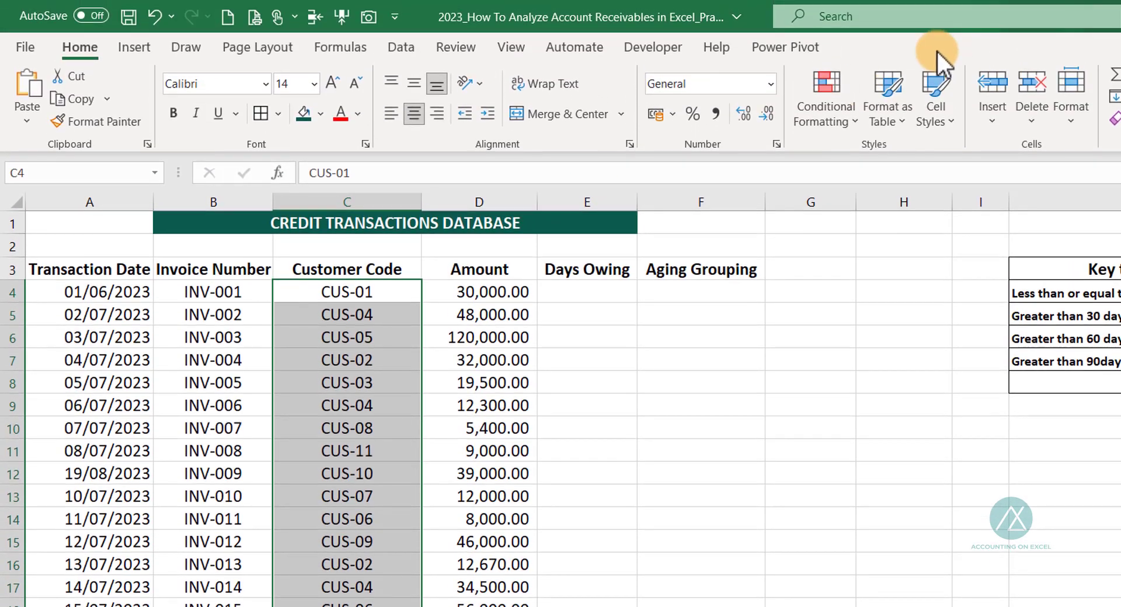
left_click(393, 51)
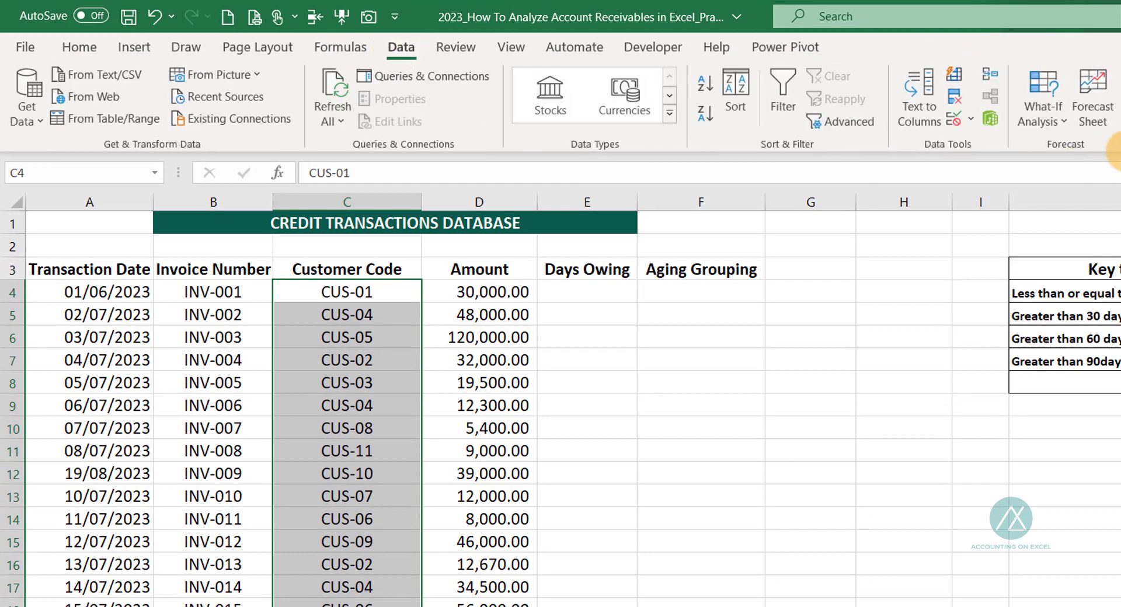
left_click(971, 120)
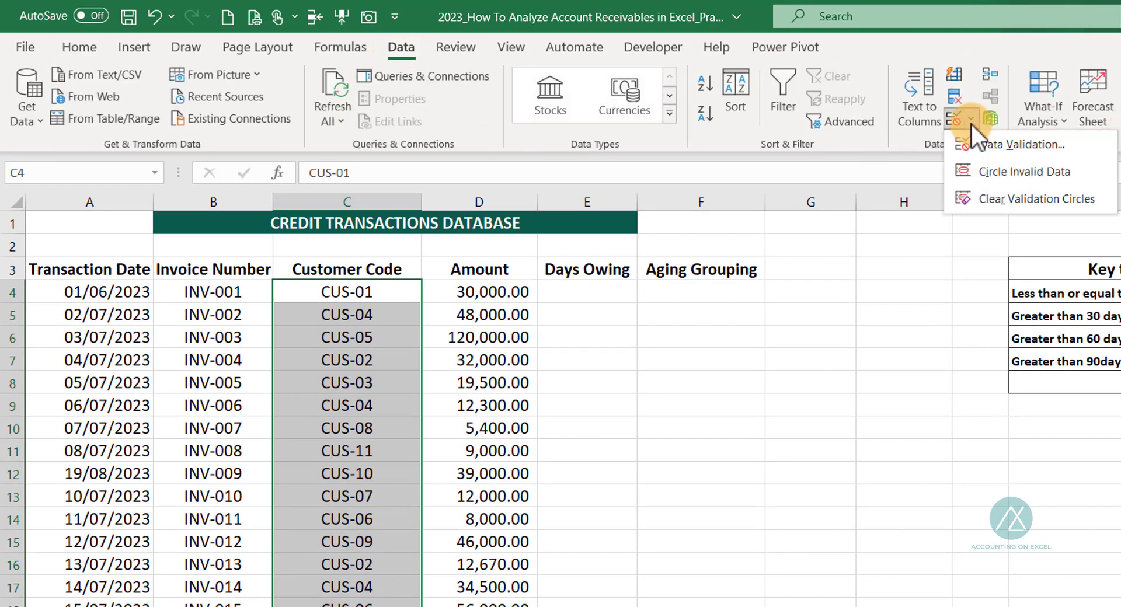
left_click(1017, 152)
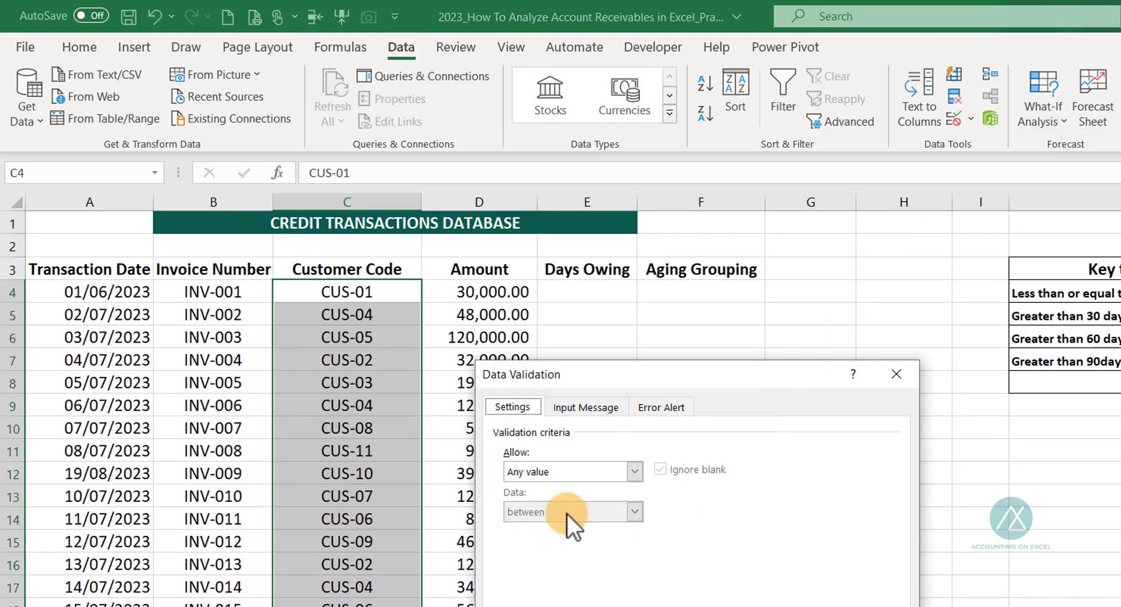
left_click(636, 472)
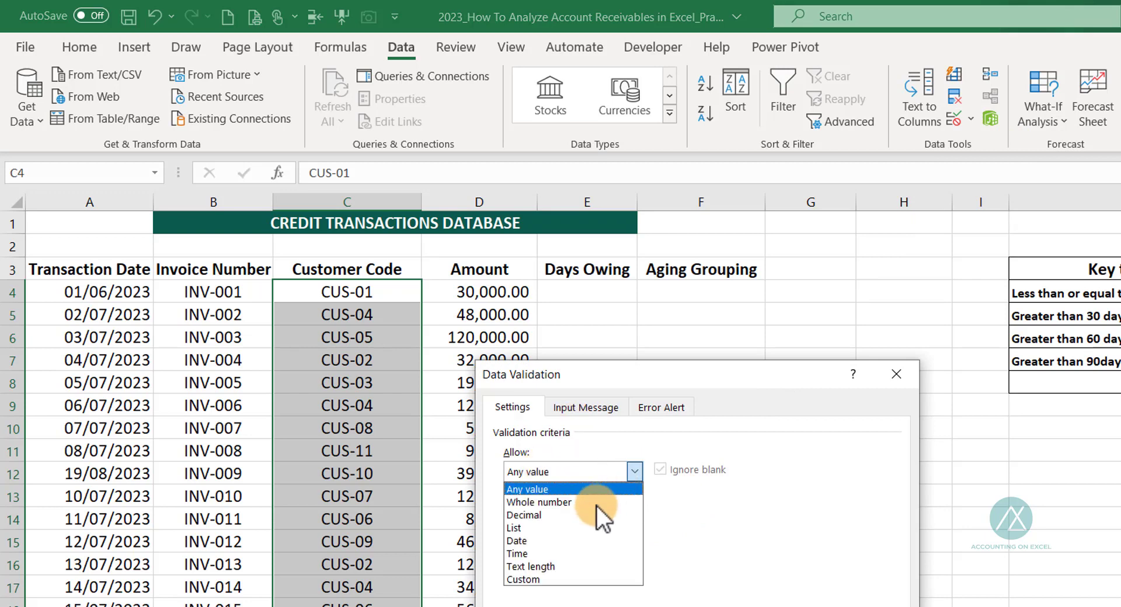
left_click(565, 529)
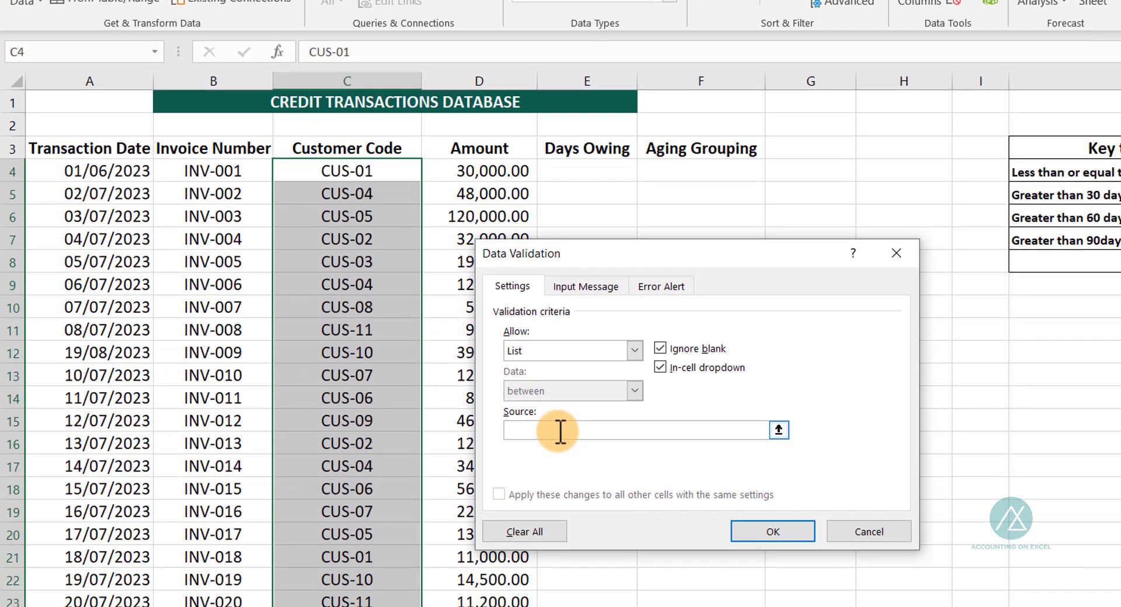
- Set the list source to =OFFSET(CustomerReport!$B$3,0,0,COUNTA(CustomerReport!$B$3:$B$22)) and apply the validation
type("=OFFSET($B$3,0,0,COUNTA($B$3:$B$22))")
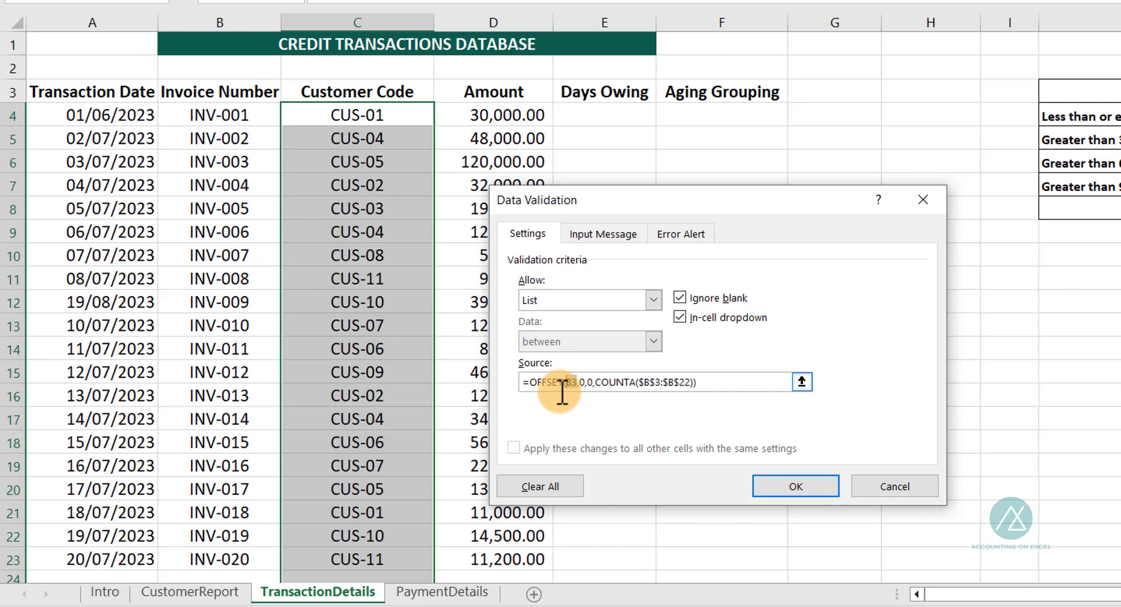
left_click(190, 592)
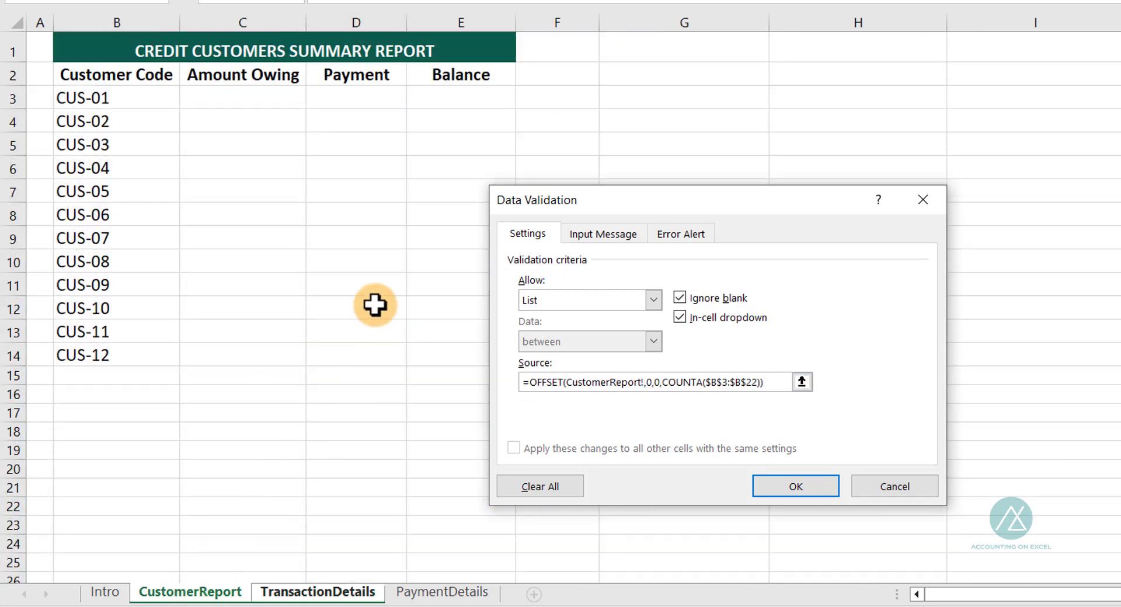
left_click(131, 92)
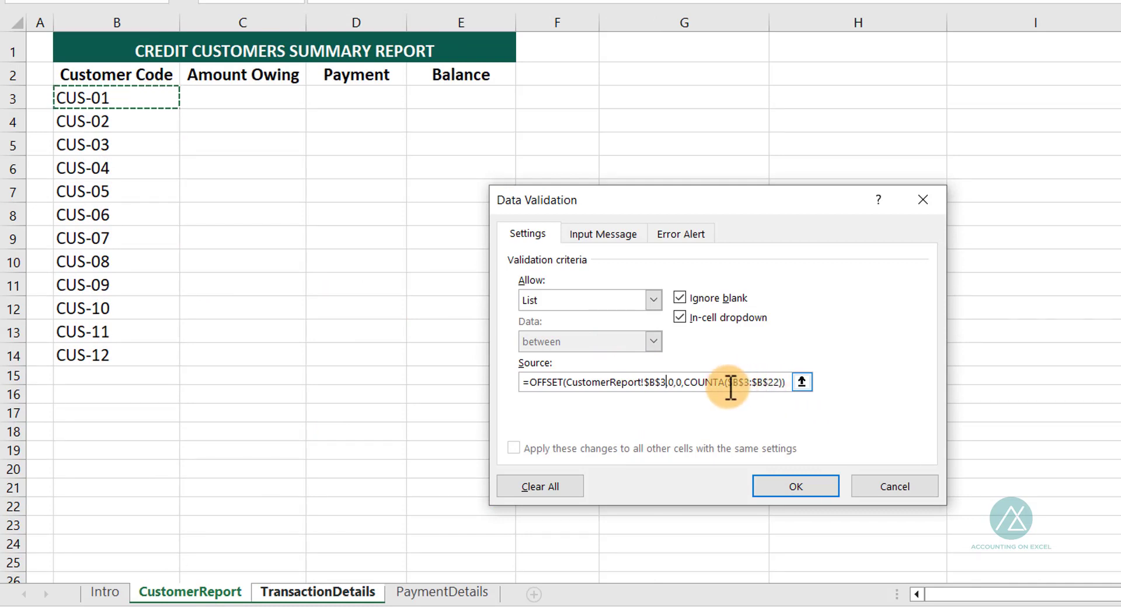
left_click_drag(729, 383, 783, 387)
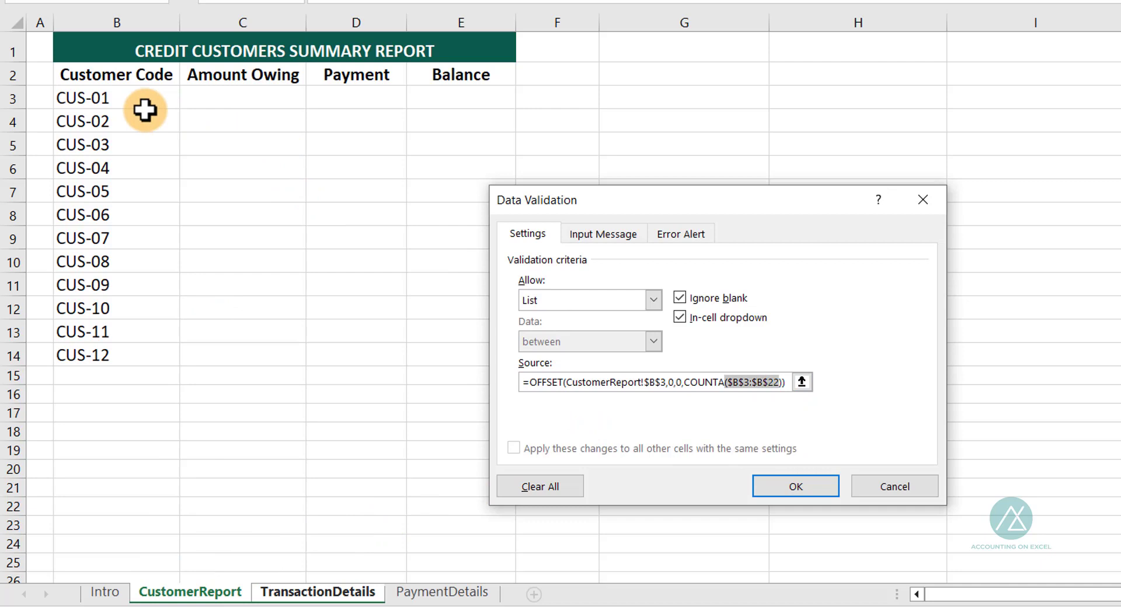
left_click_drag(145, 100, 110, 508)
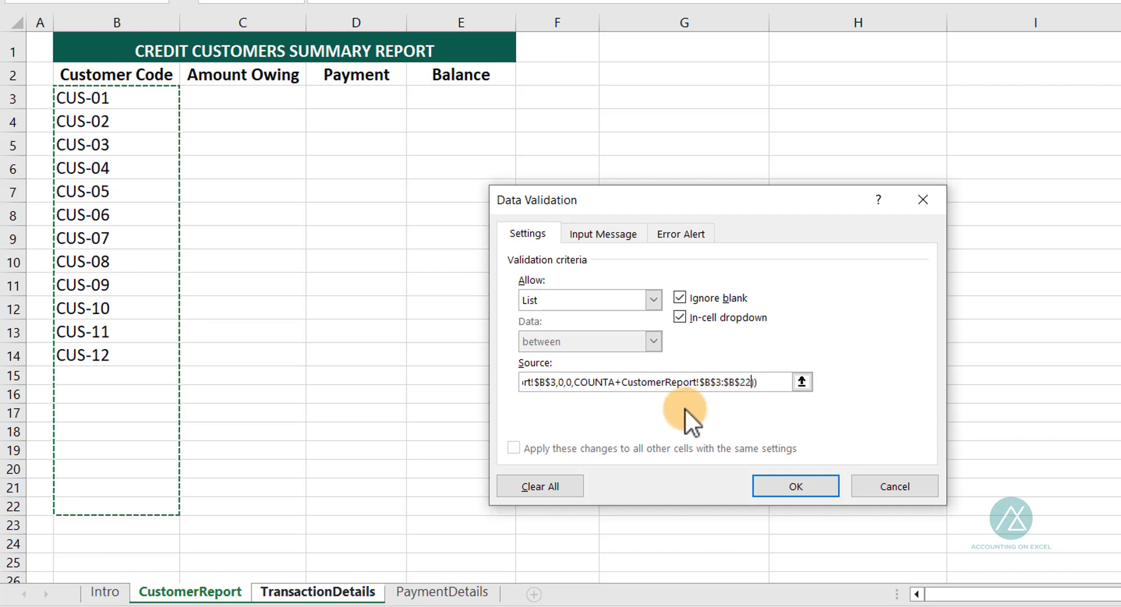
left_click(622, 382)
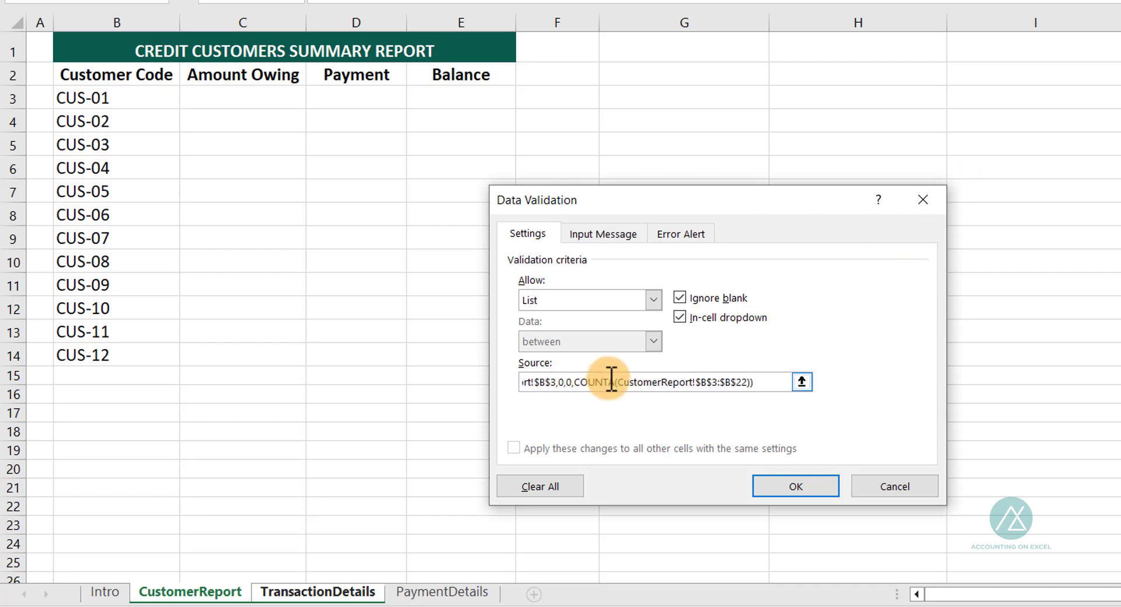
left_click(797, 486)
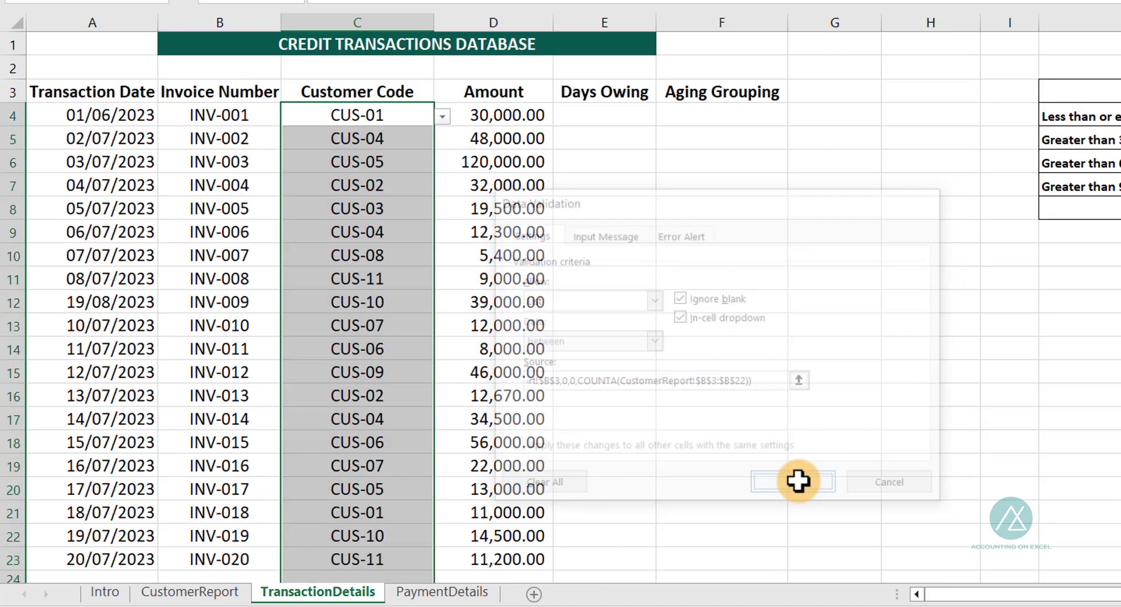
- Check the customer code dropdown lists in cells C4 and C9 of TransactionDetails
left_click(443, 118)
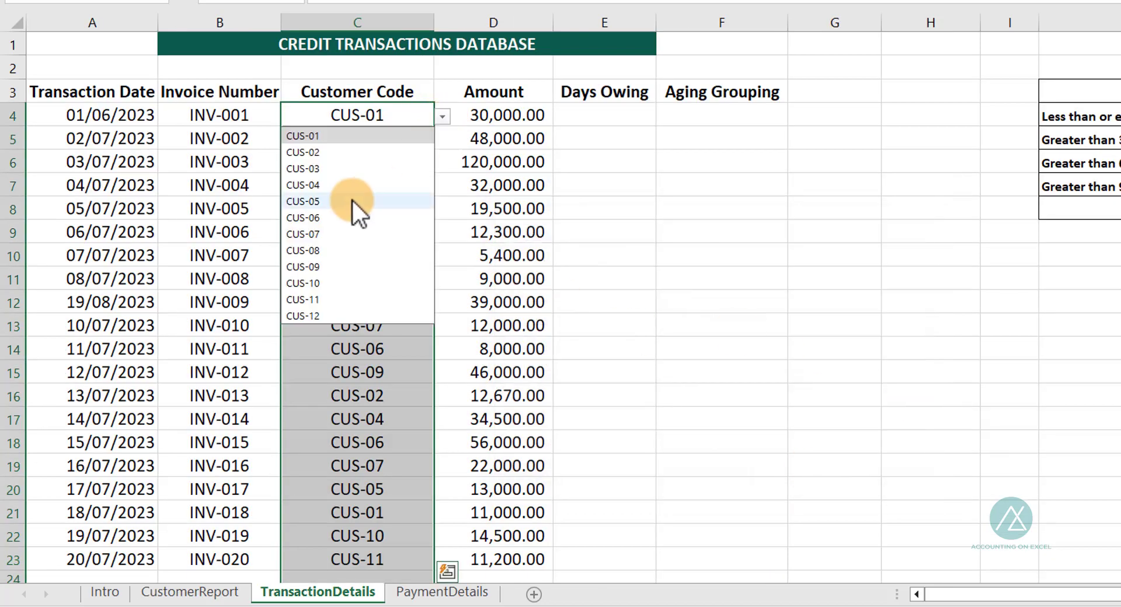
left_click(591, 255)
left_click(363, 232)
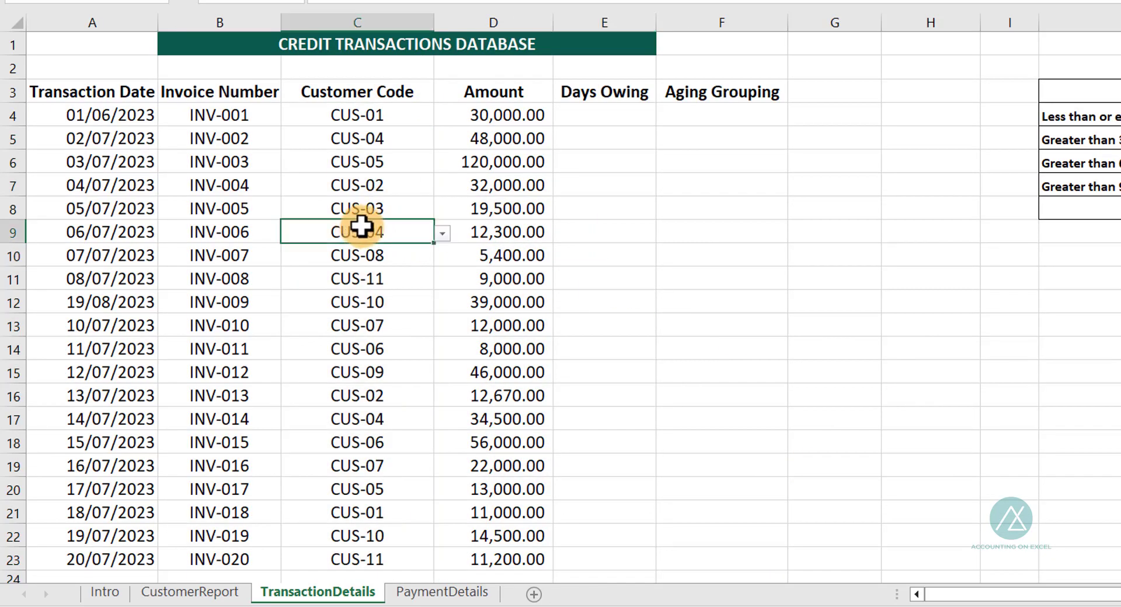
left_click(444, 234)
left_click(392, 167)
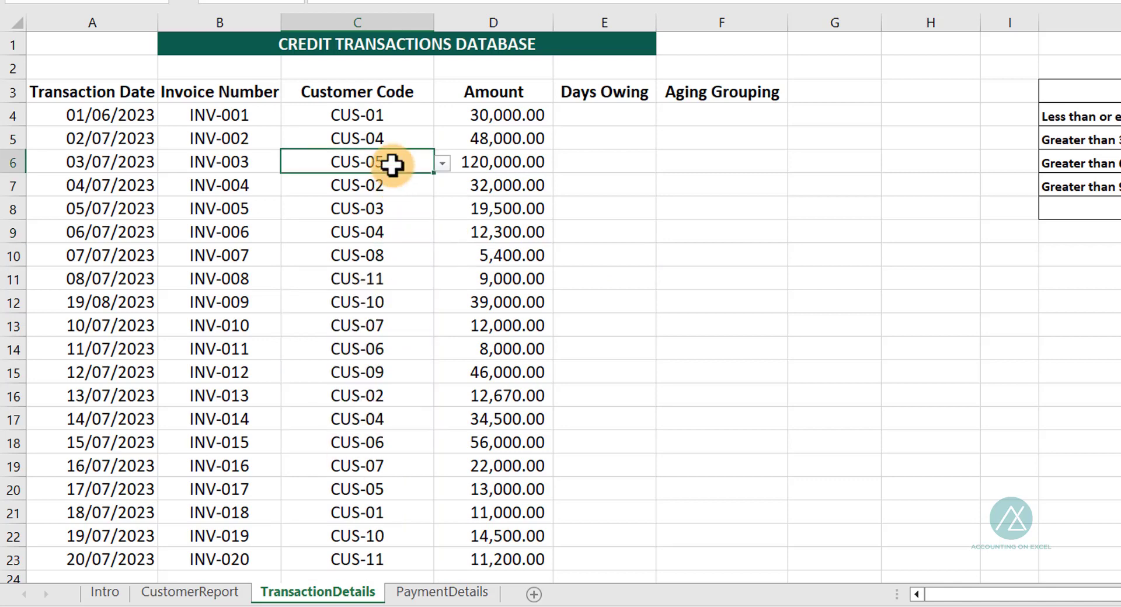
- Copy the list source formula from the data validation settings of cell C4
left_click(424, 115)
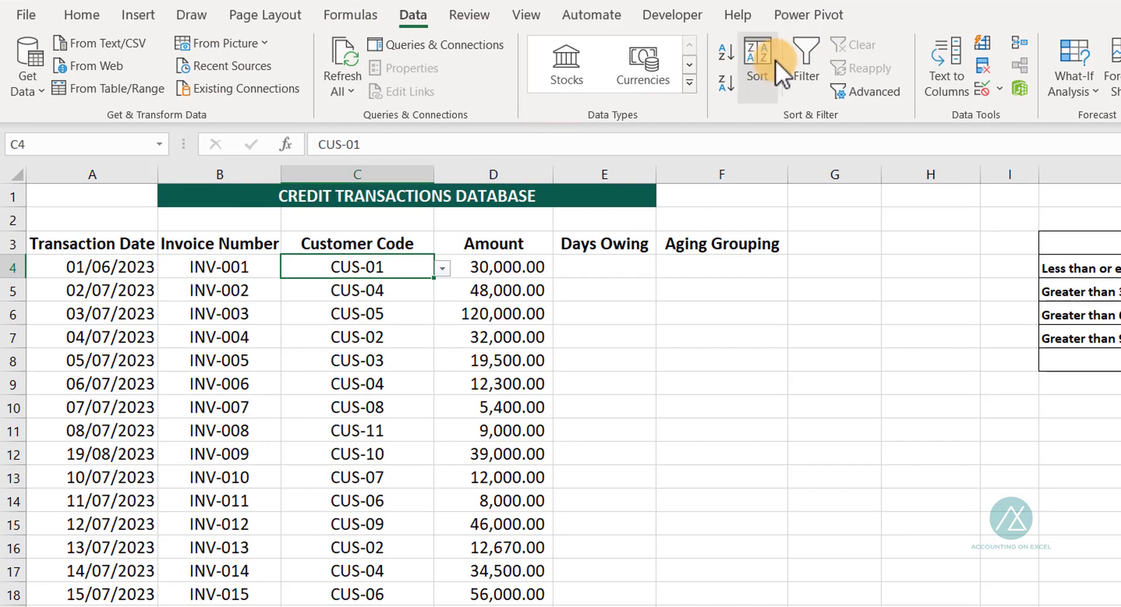
left_click(1000, 89)
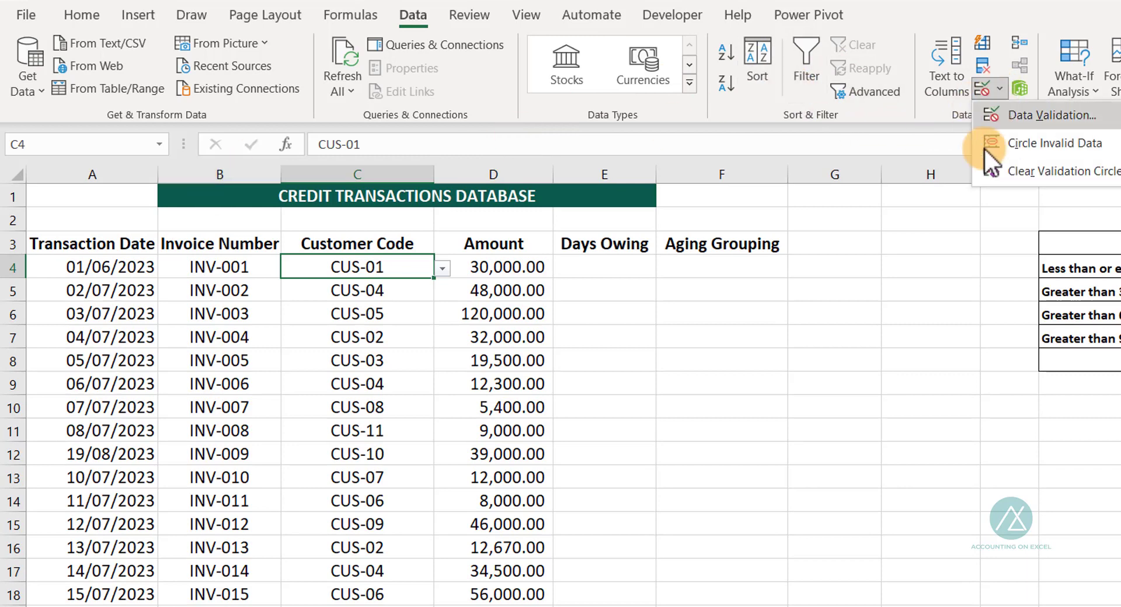
left_click(1035, 117)
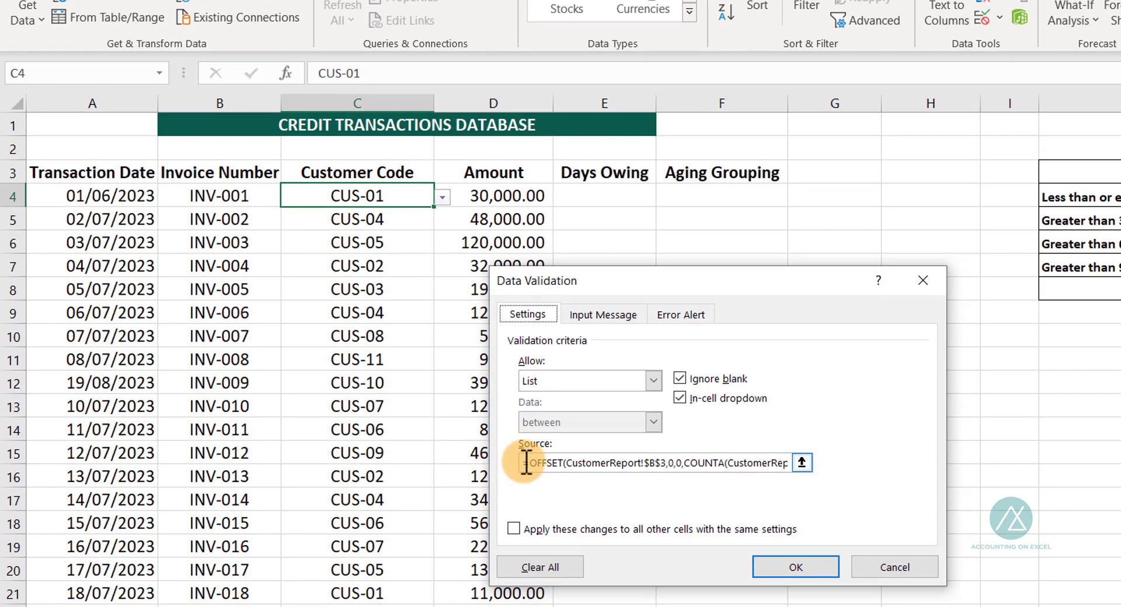
left_click(533, 463)
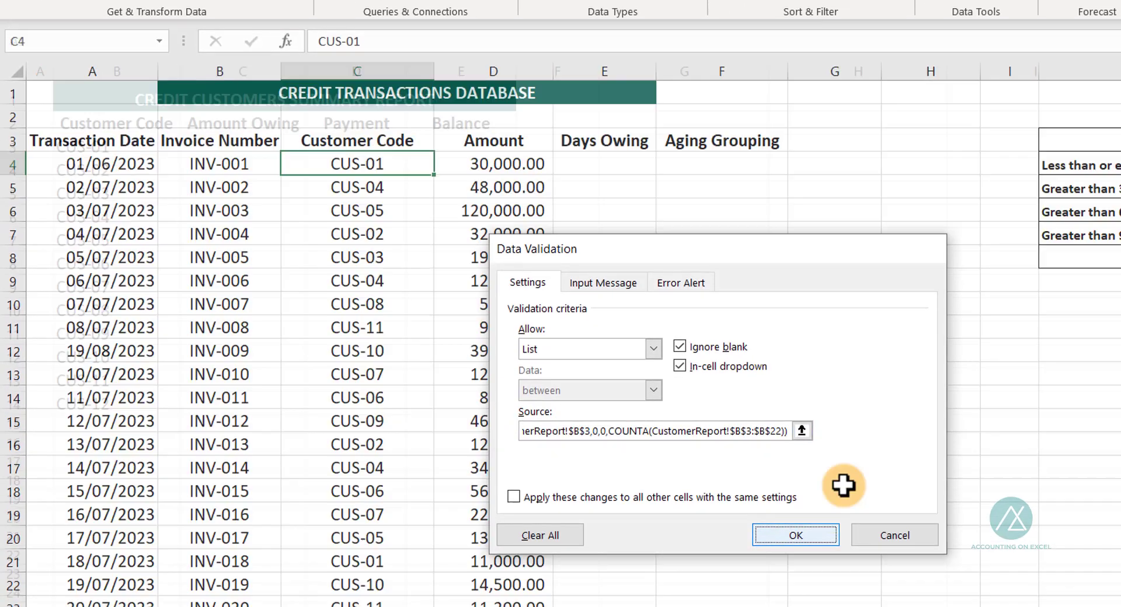
left_click(795, 567)
- Apply List data validation to the Customer Code cells on PaymentDetails with source =OFFSET(CustomerReport!$B$3,0,0,COUNTA(CustomerReport!$B$3:$B$22))
left_click(458, 560)
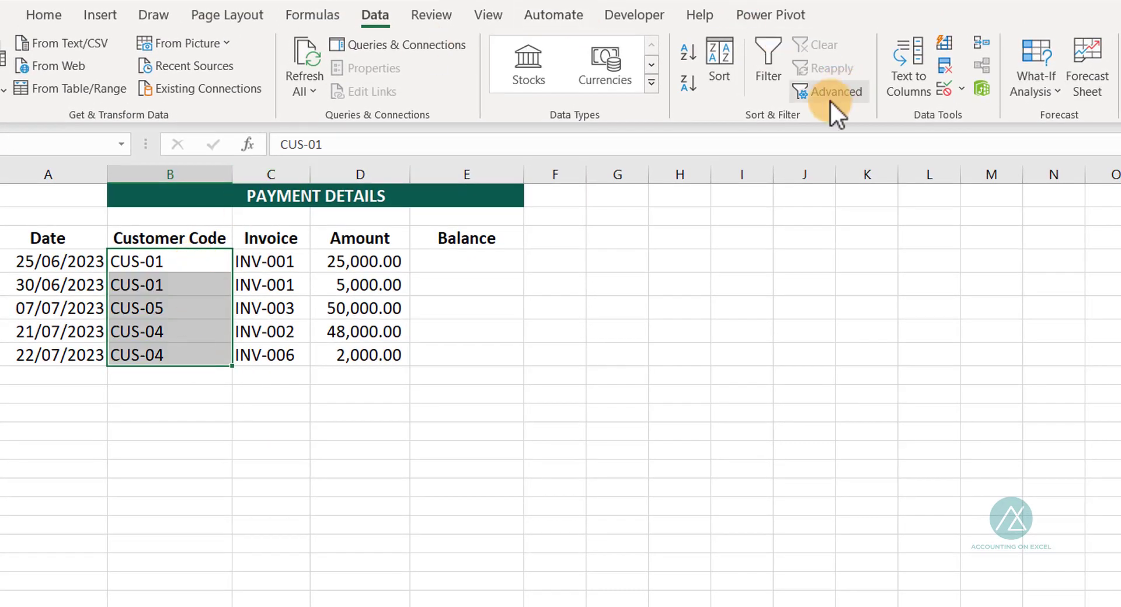
left_click(961, 86)
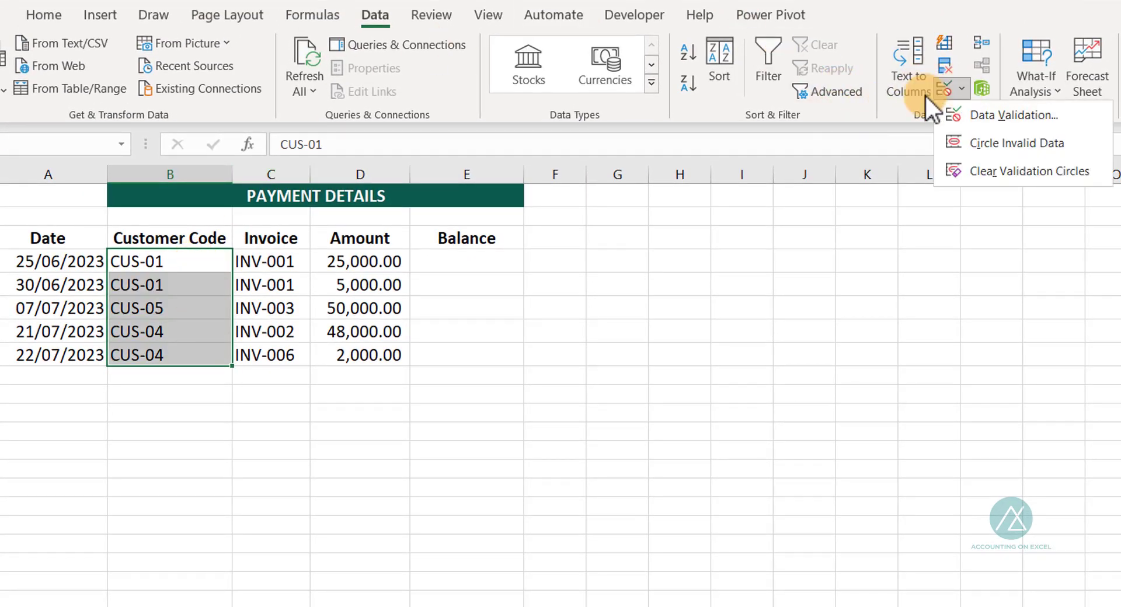
left_click(987, 120)
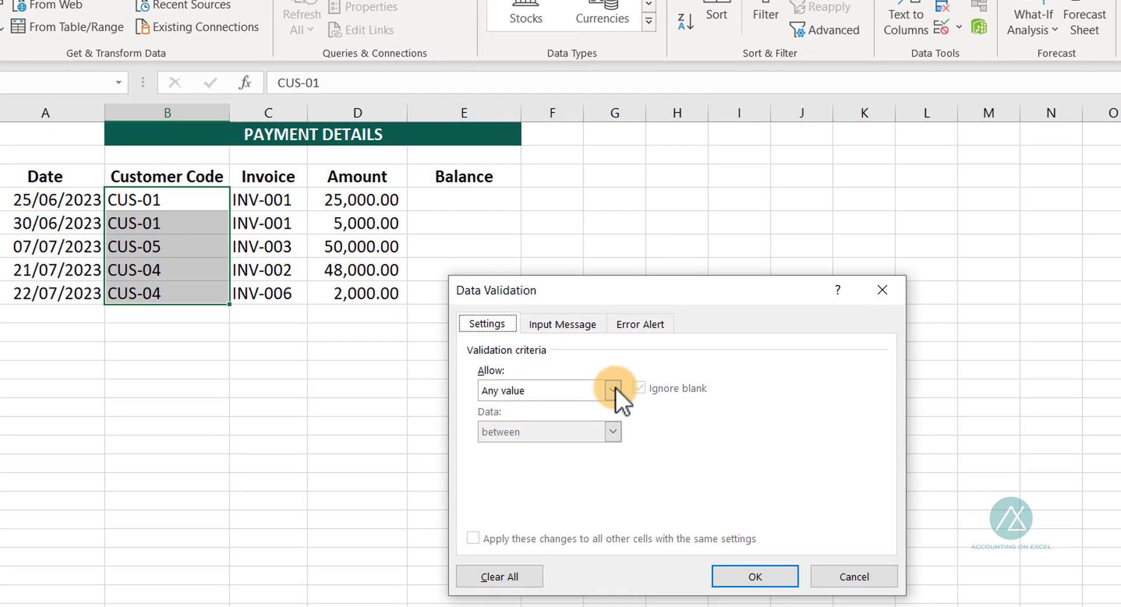
left_click(578, 453)
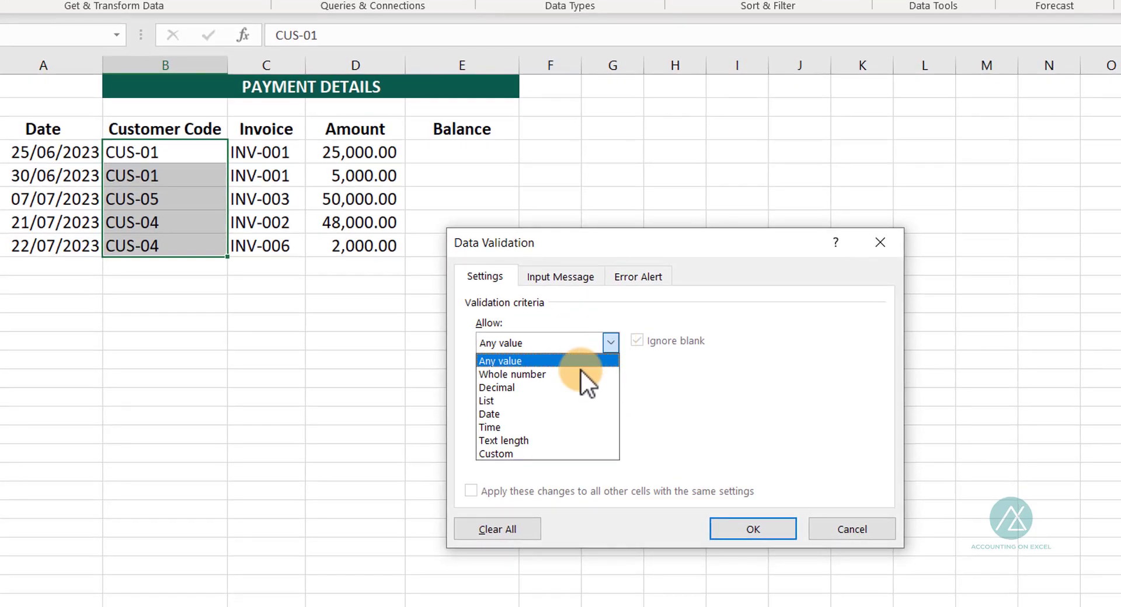
left_click(520, 402)
left_click(530, 425)
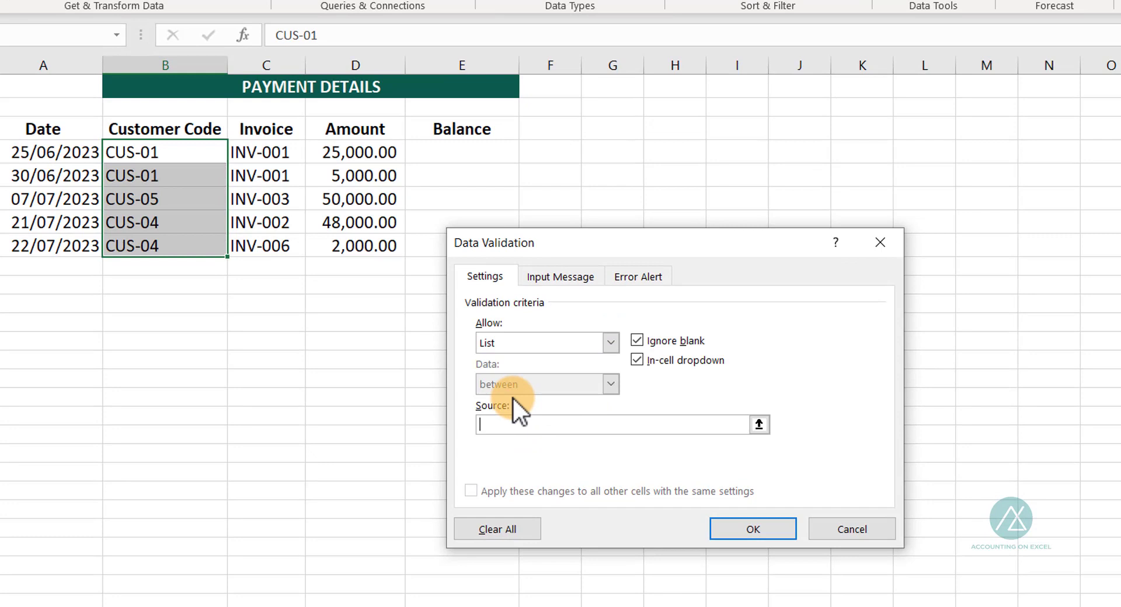
type("=OFFSET(CustomerReport!$B$3,0,0,COUNTA(CustomerReport!$B$3:$B$22))")
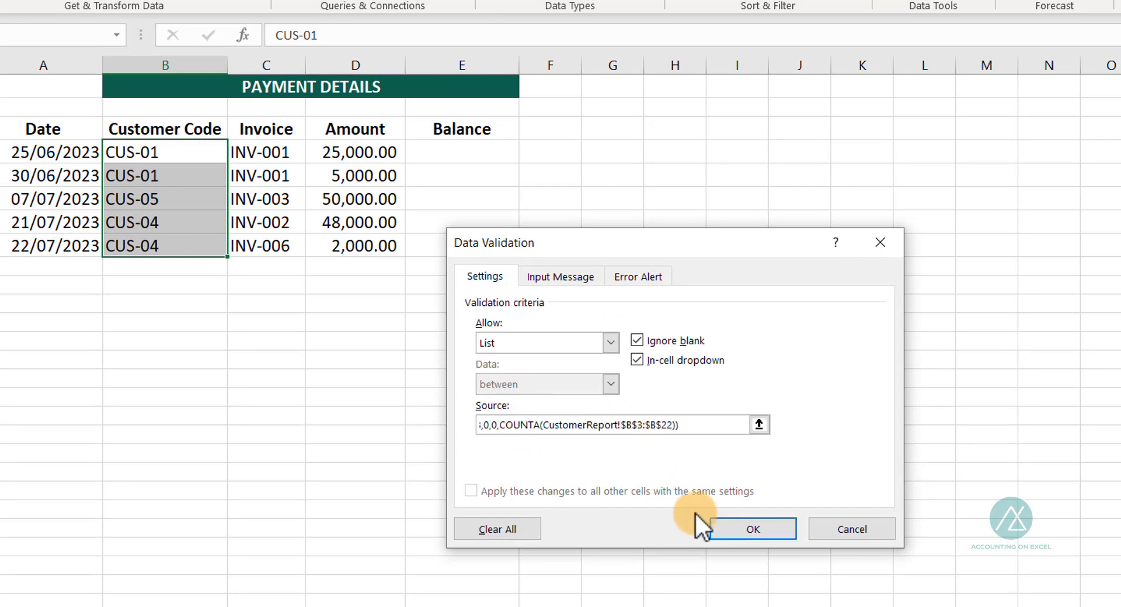
left_click(752, 529)
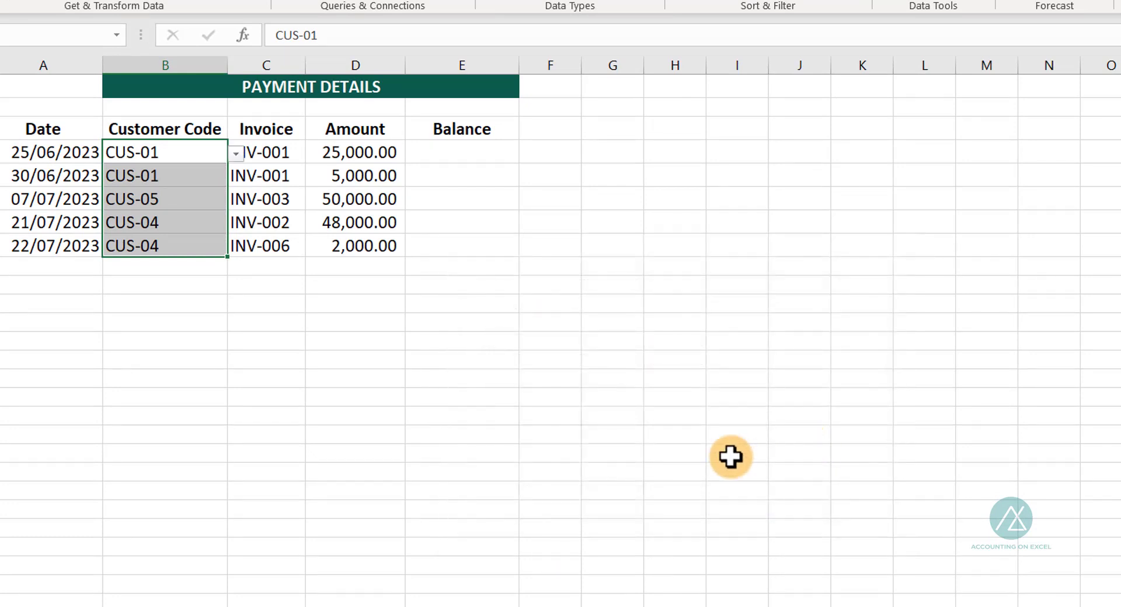
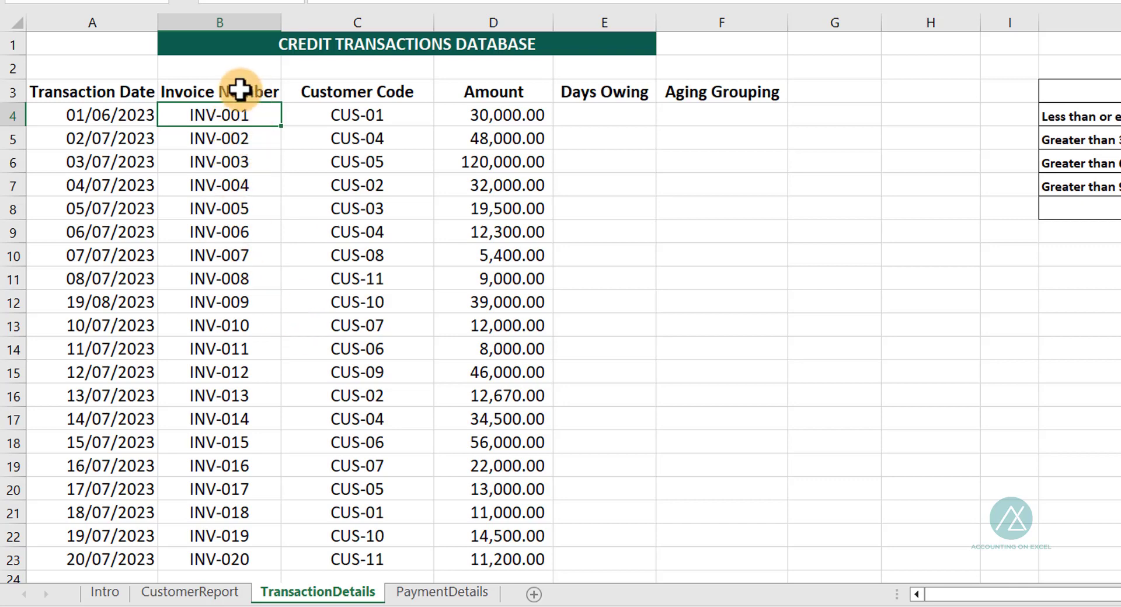
- Check the customer code dropdown list in cell C4 of TransactionDetails
left_click(418, 117)
left_click(444, 117)
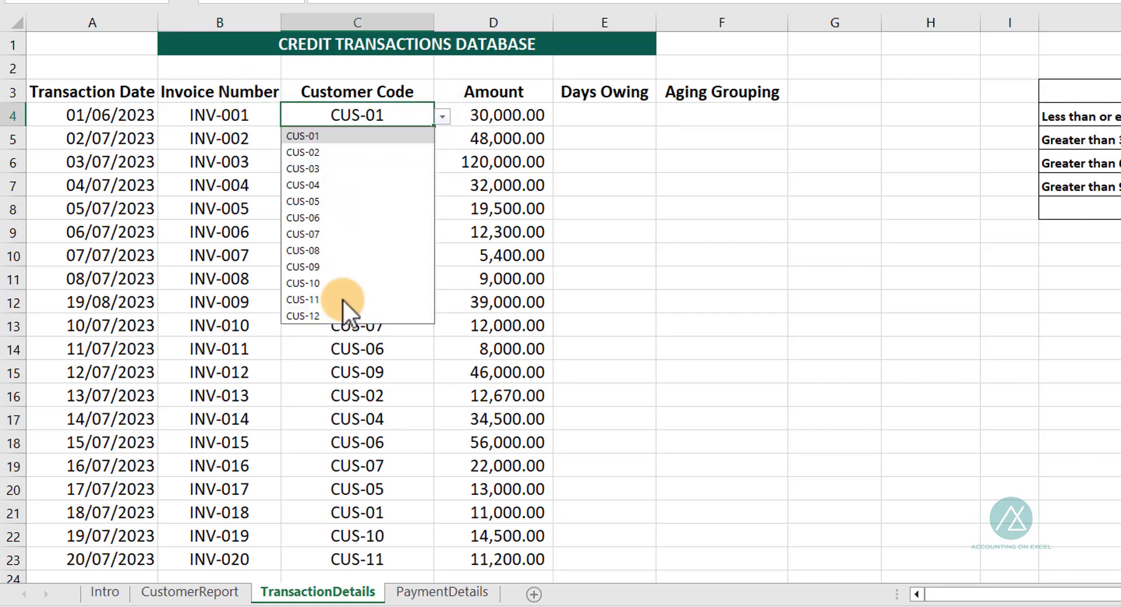
left_click(506, 116)
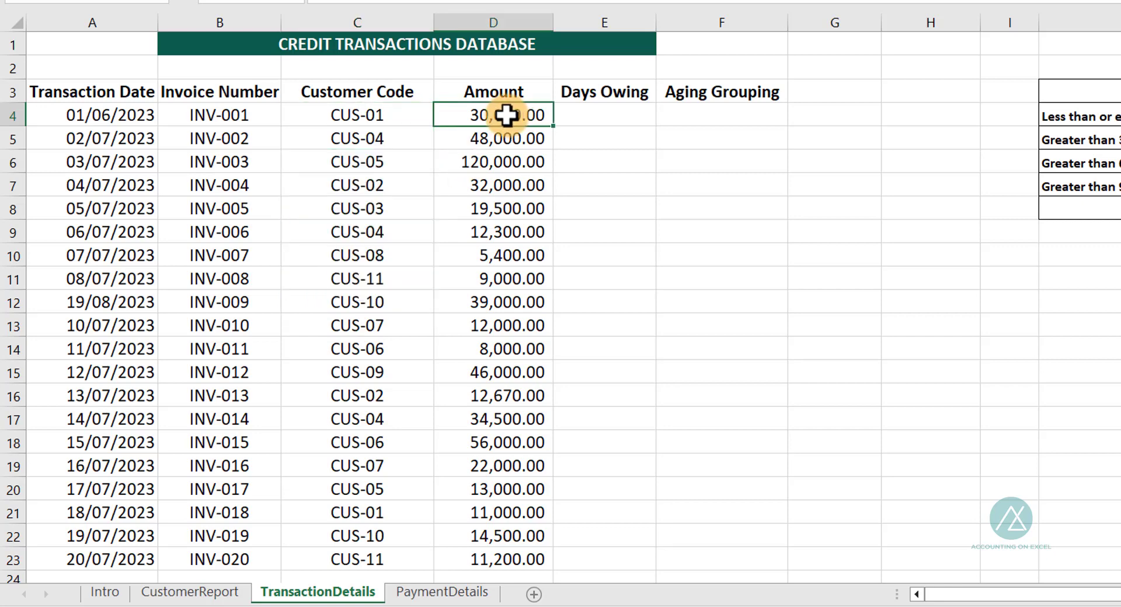
- Enter the formula =DATEDIF(A4,TODAY(),"d") in Days Owing cell E4 of TransactionDetails
left_click(583, 117)
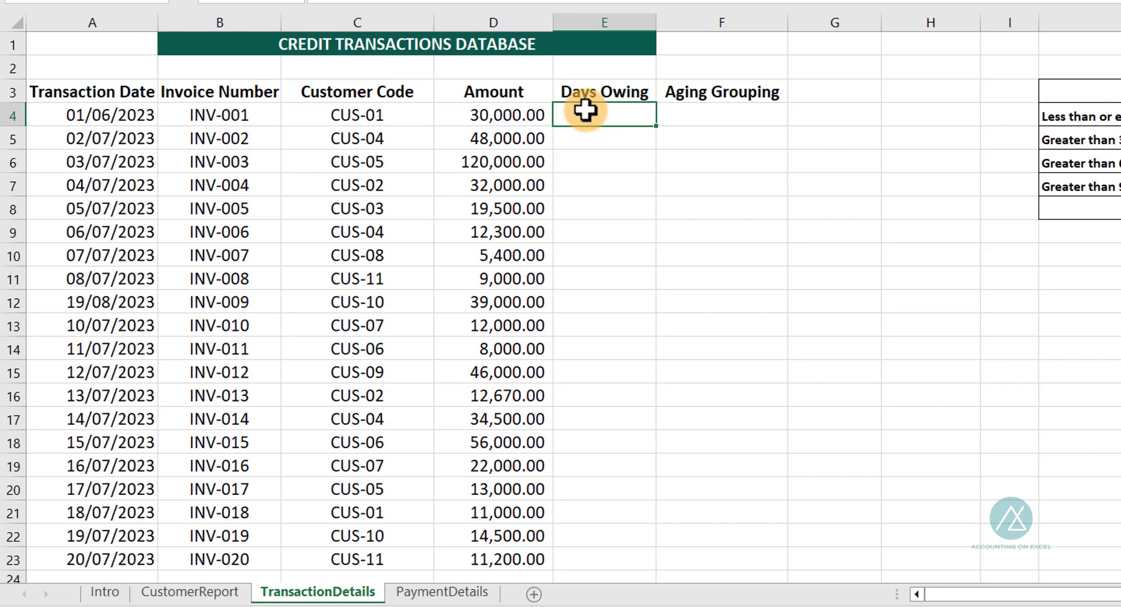
type("=d")
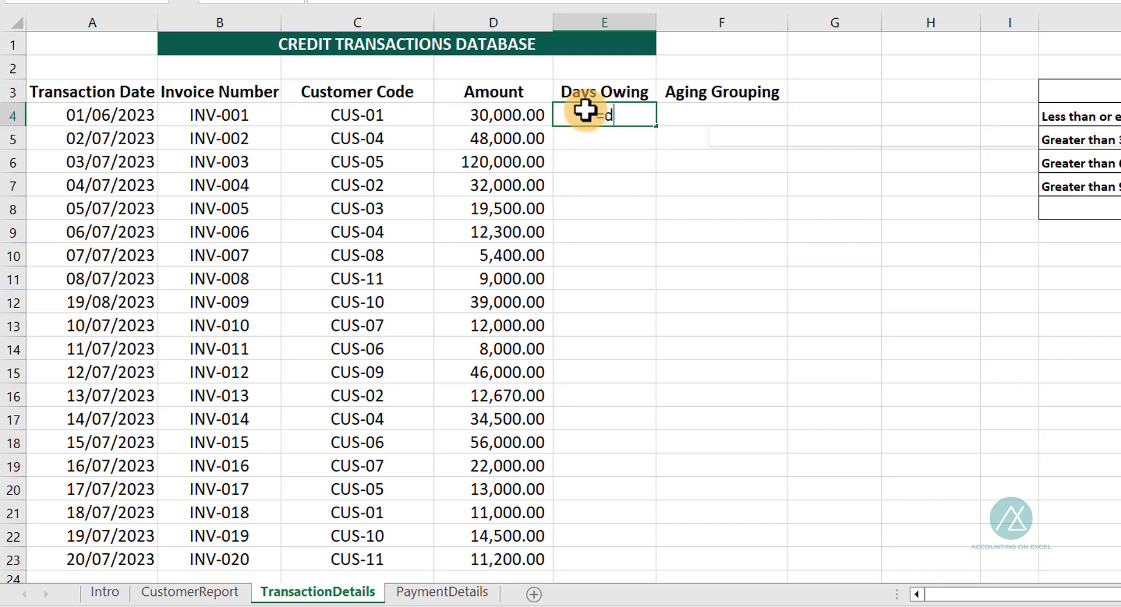
type("atedif")
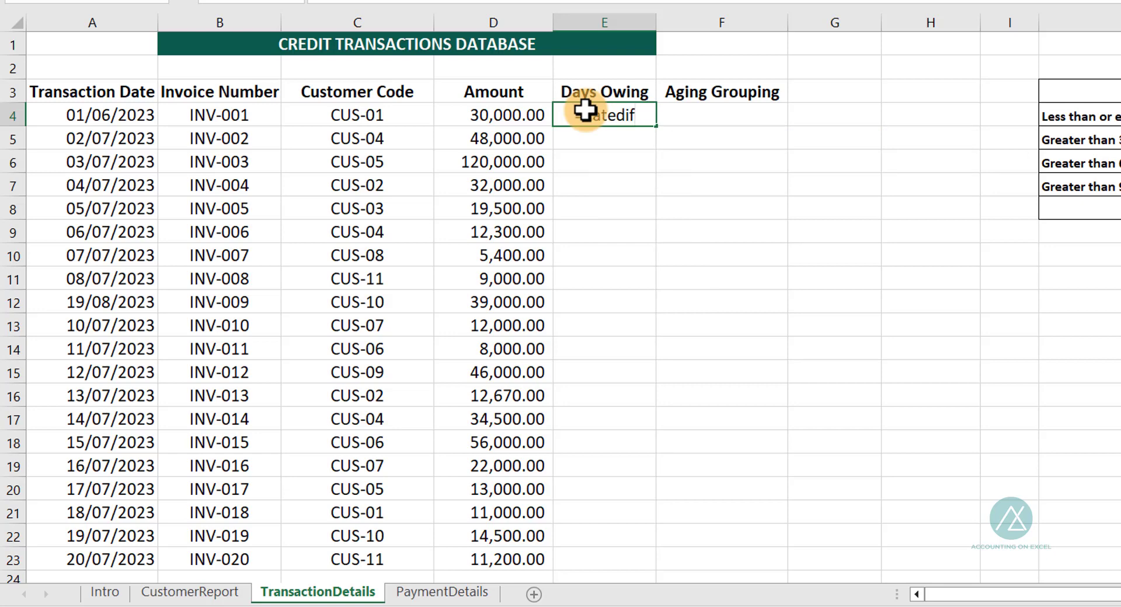
type("(")
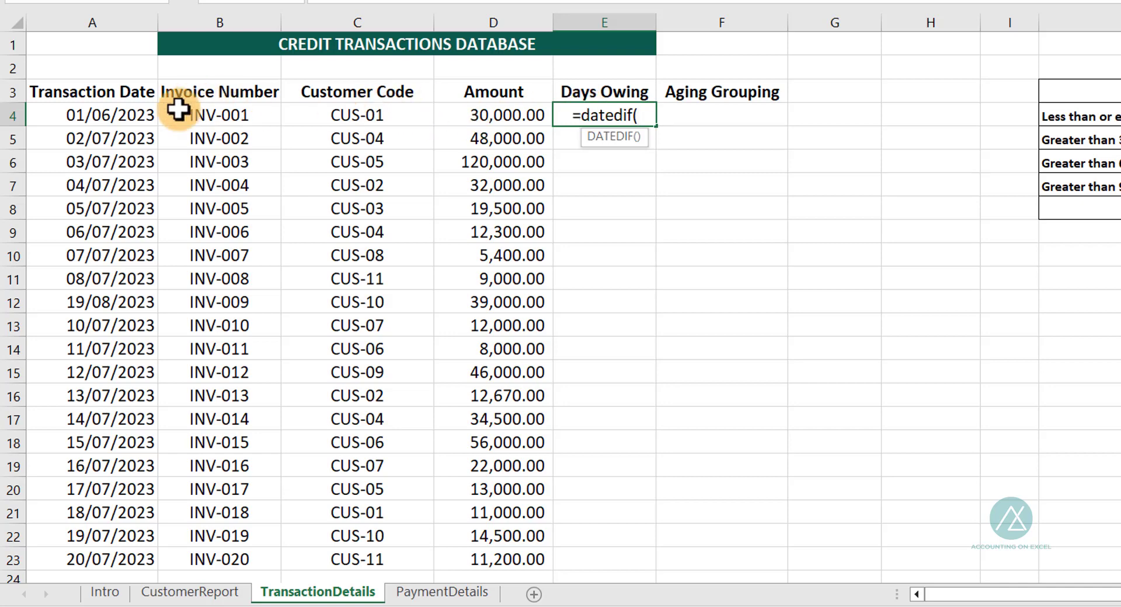
left_click(137, 120)
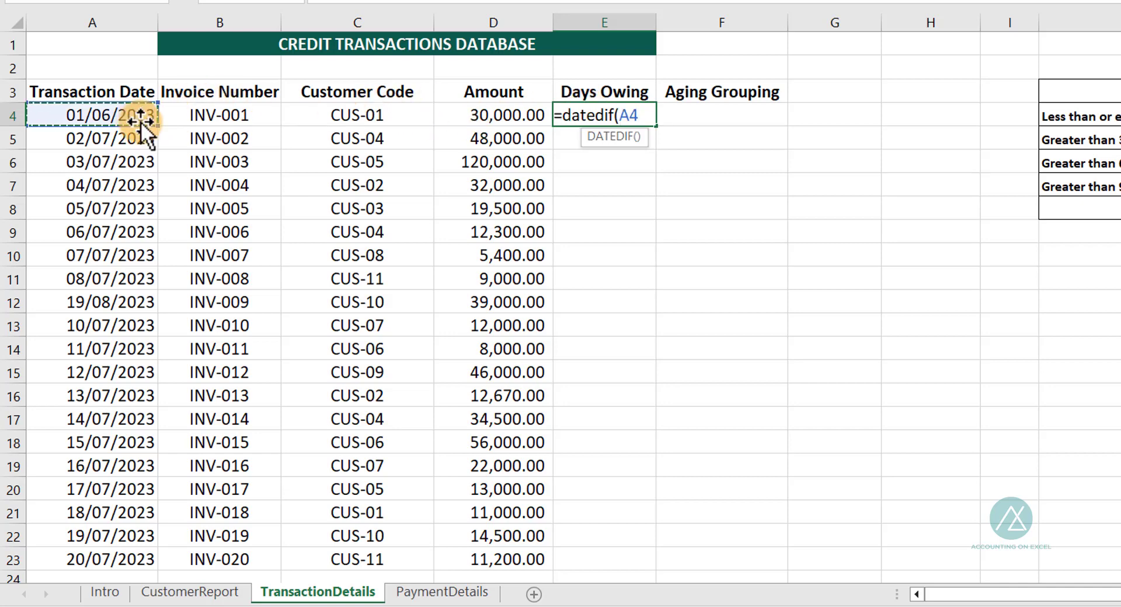
type(",")
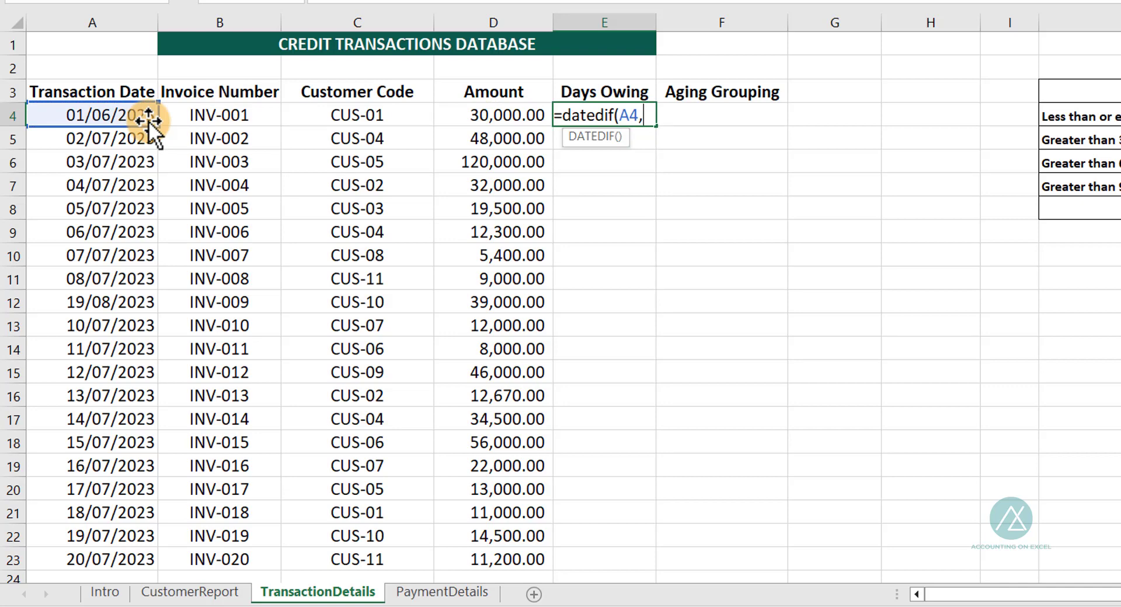
type("today")
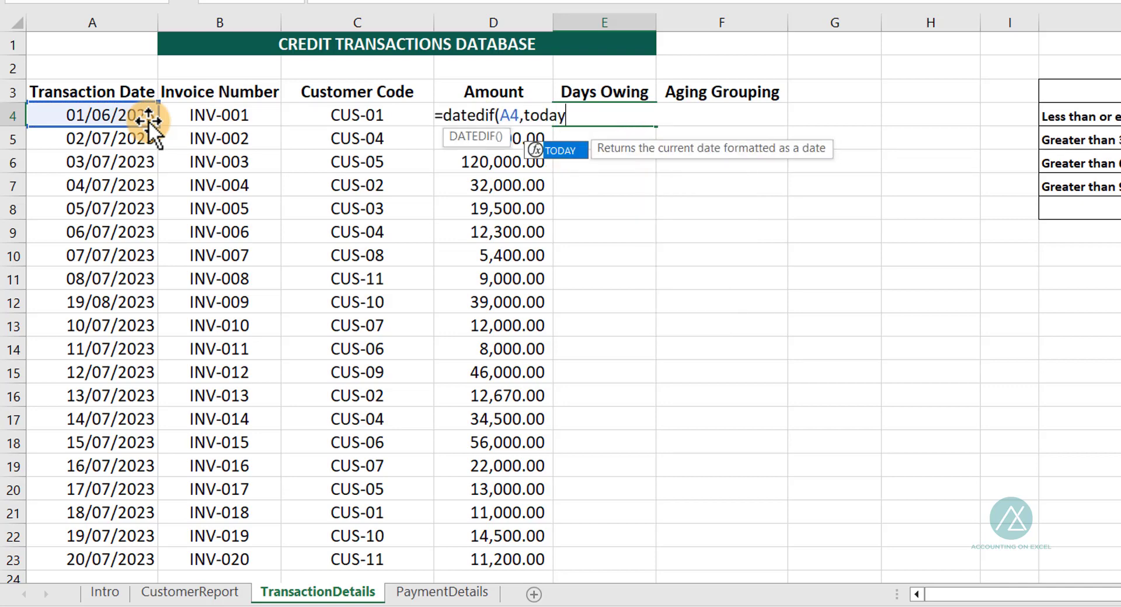
key("Tab")
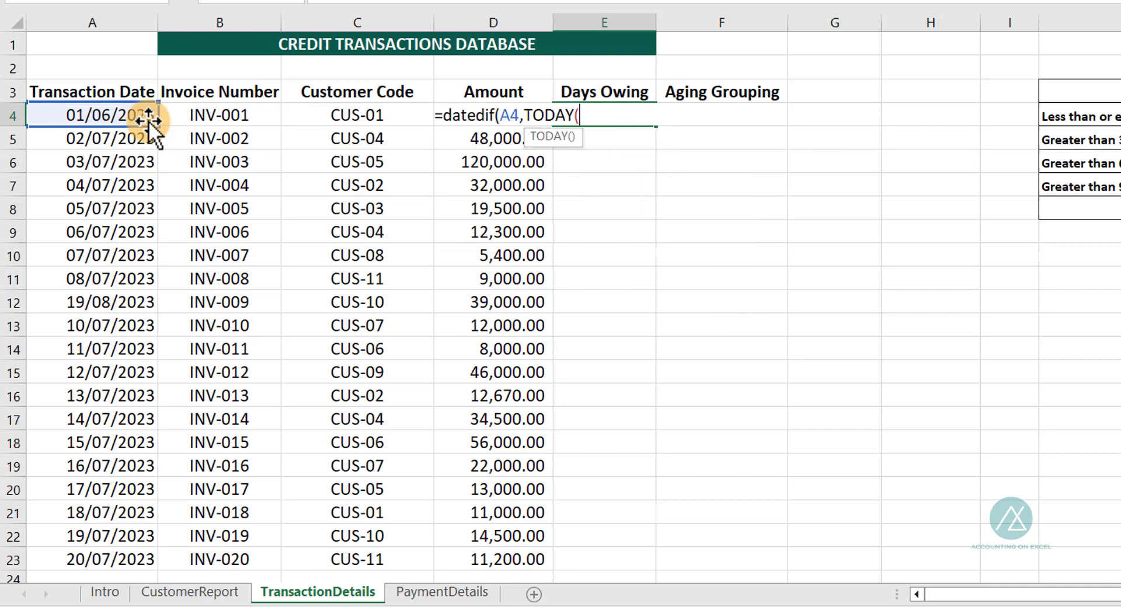
type("),")
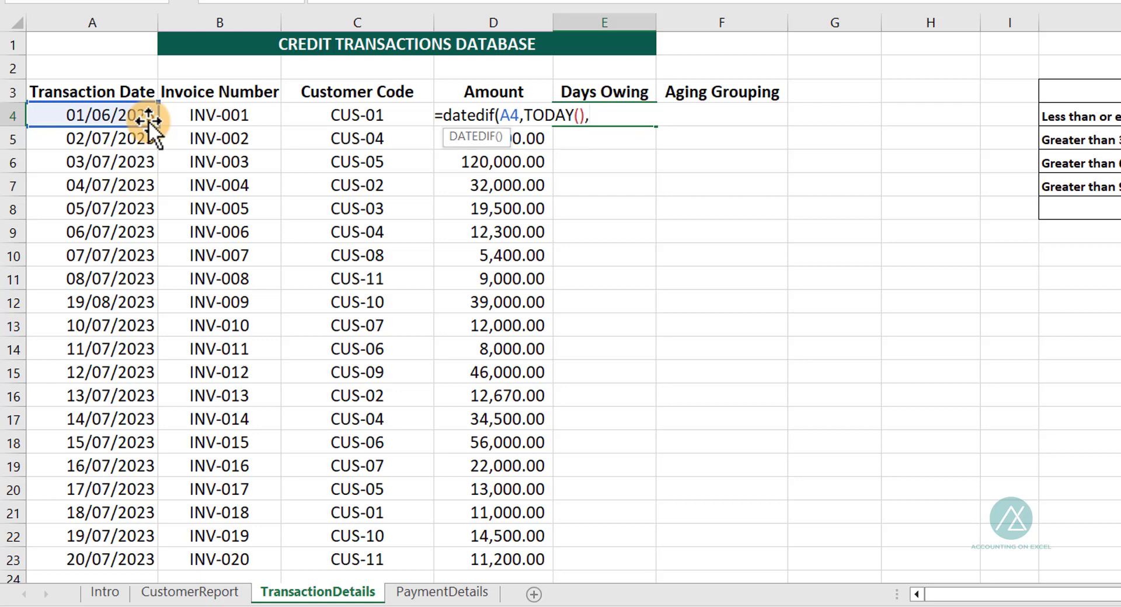
type("\"d\"")
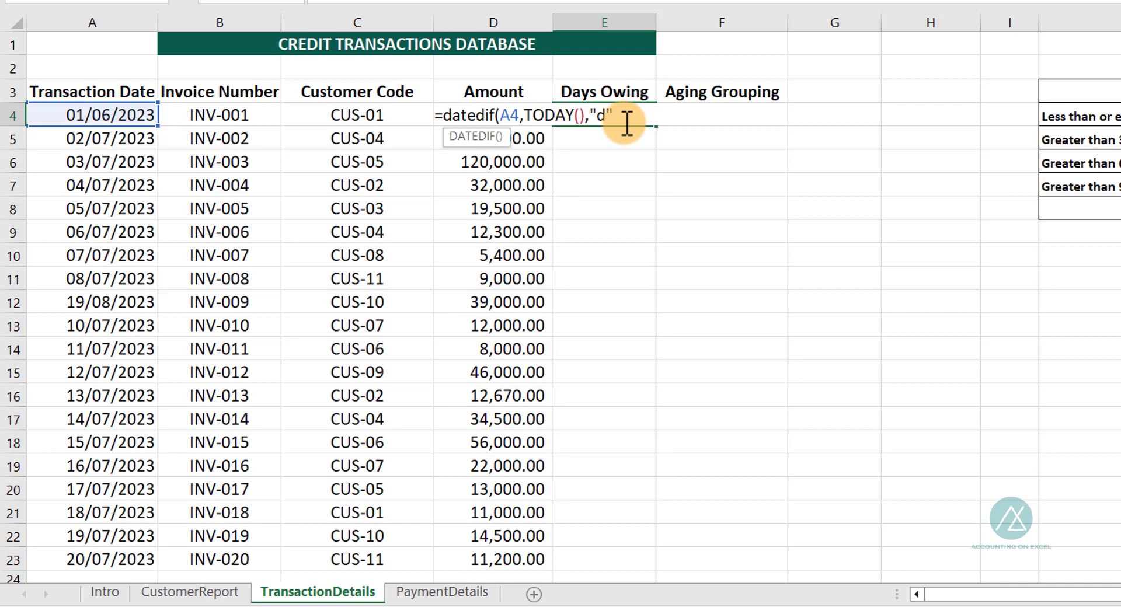
type(")")
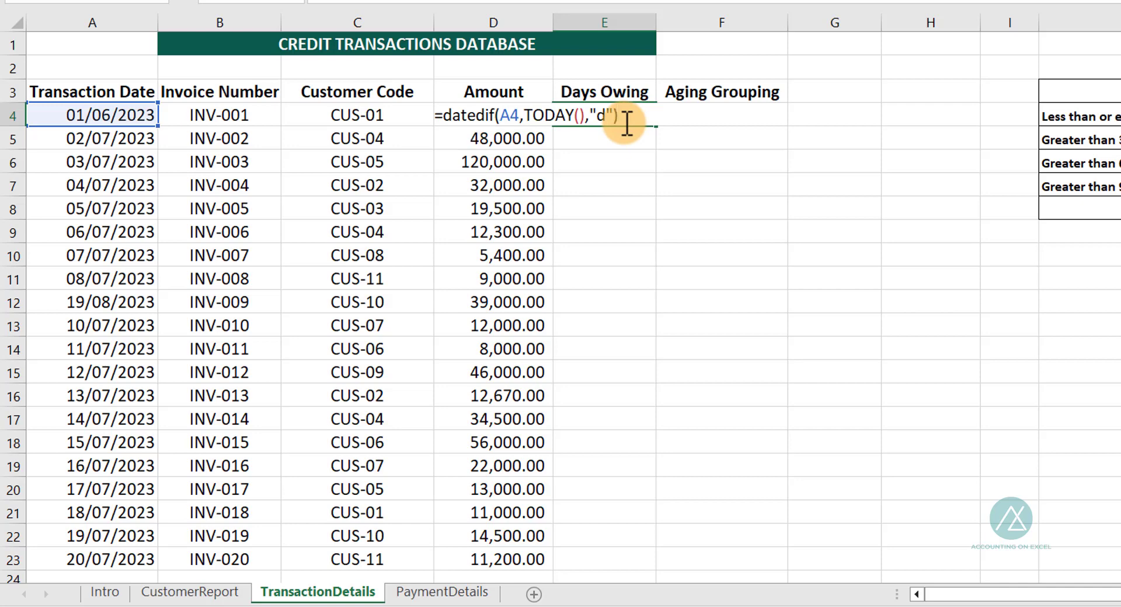
key("Return")
- Fill the Days Owing formula from E4 down to E23, the last transaction row
left_click(621, 114)
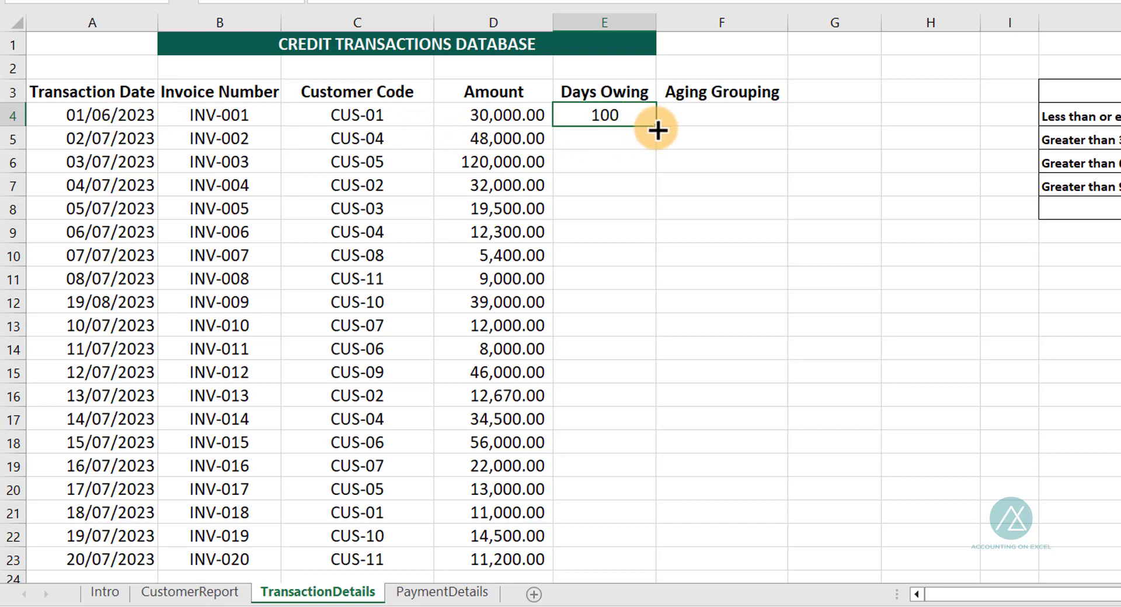
left_click_drag(648, 124, 569, 560)
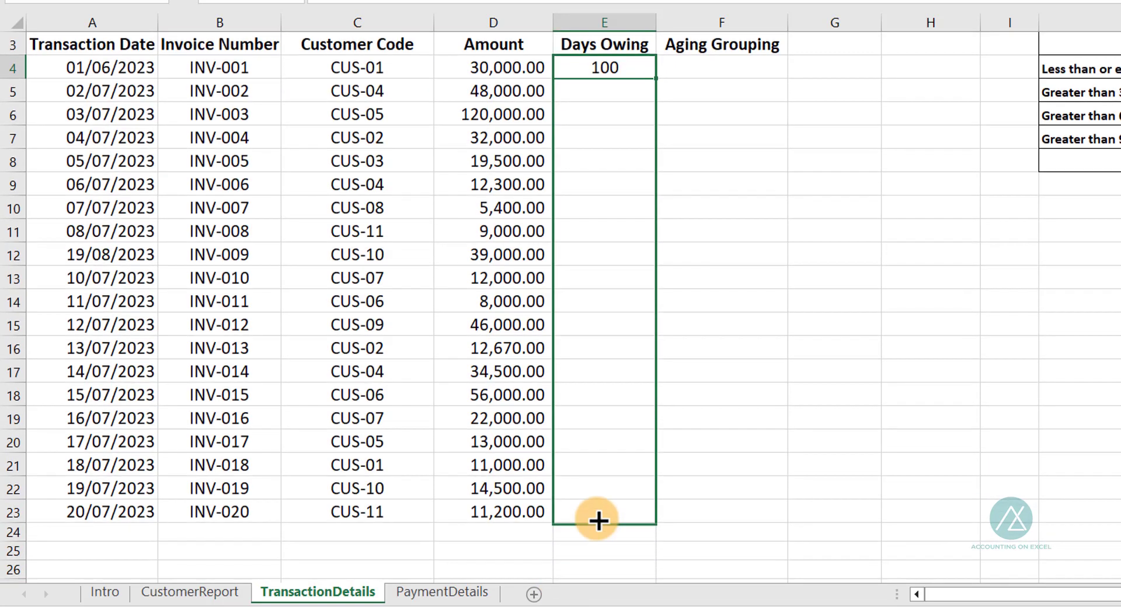
key("ctrl+d")
left_click(728, 58)
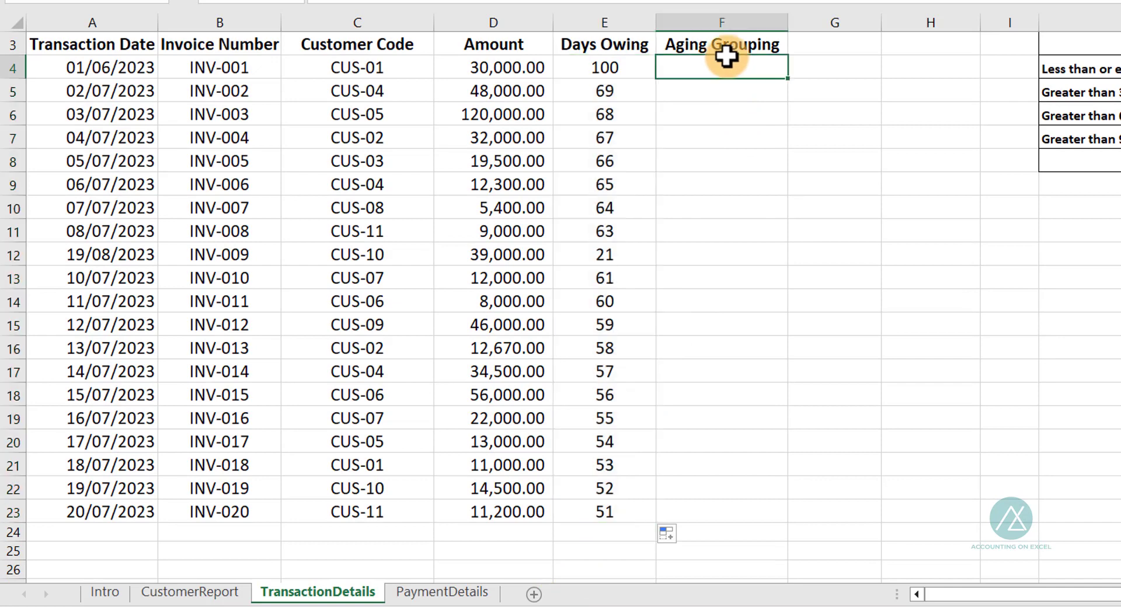
scroll(647, 169, "up", 1)
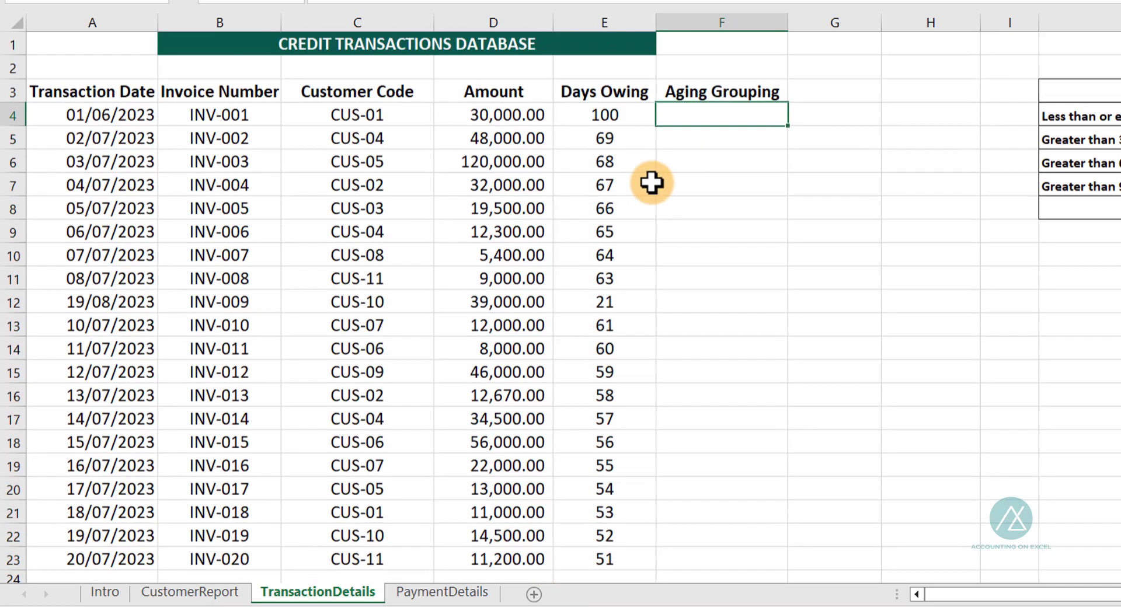
- Test the Days Owing formula against a blank date by clearing transaction date A5, and undo the deletion
left_click(608, 118)
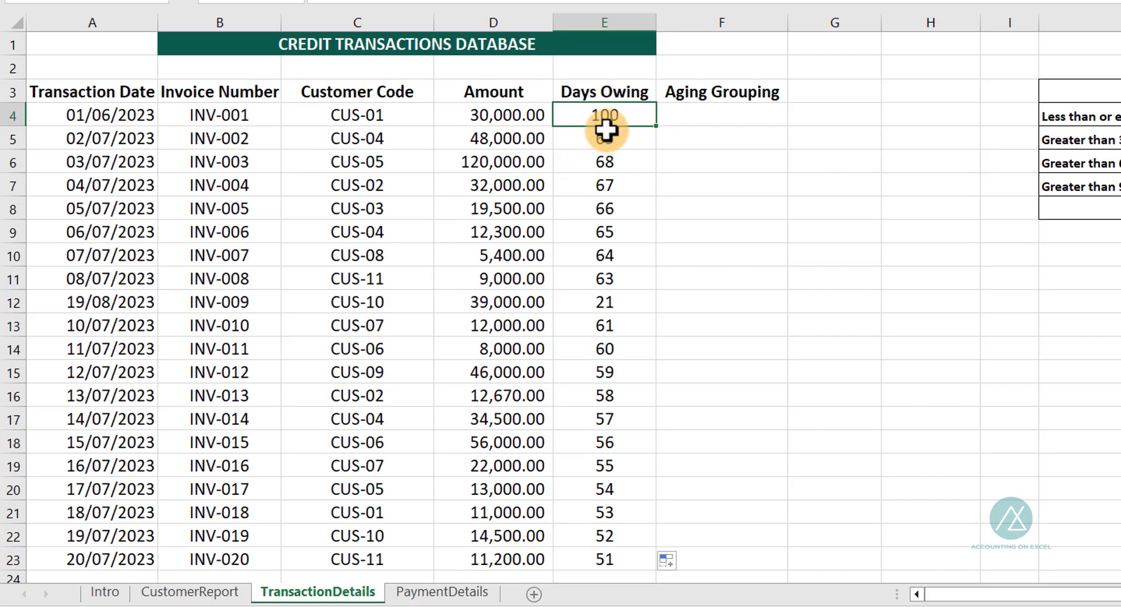
left_click(104, 143)
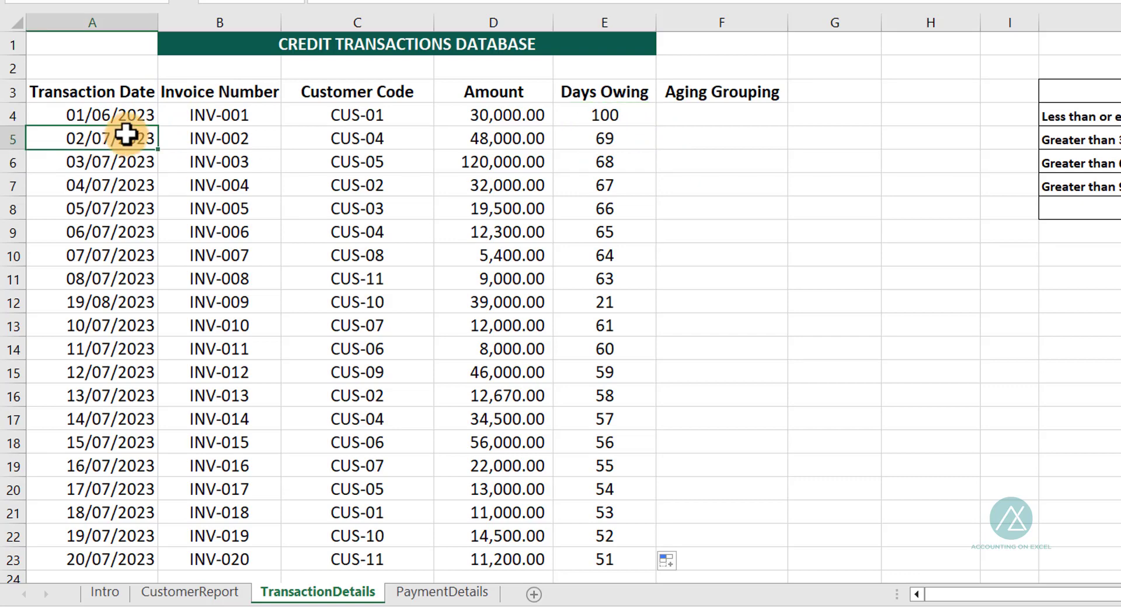
key("Delete")
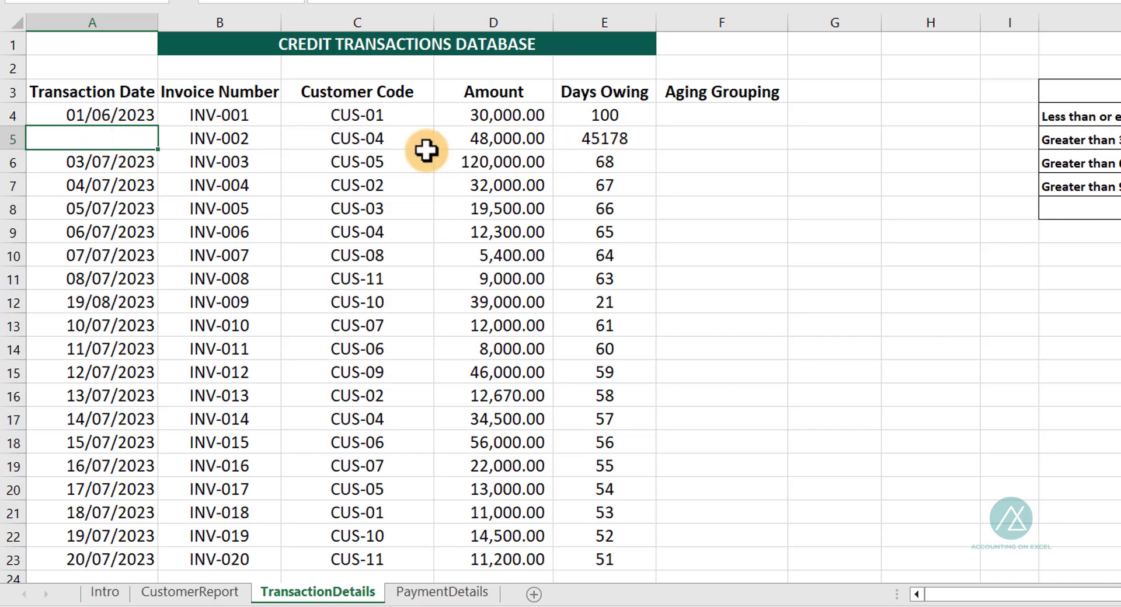
left_click(609, 139)
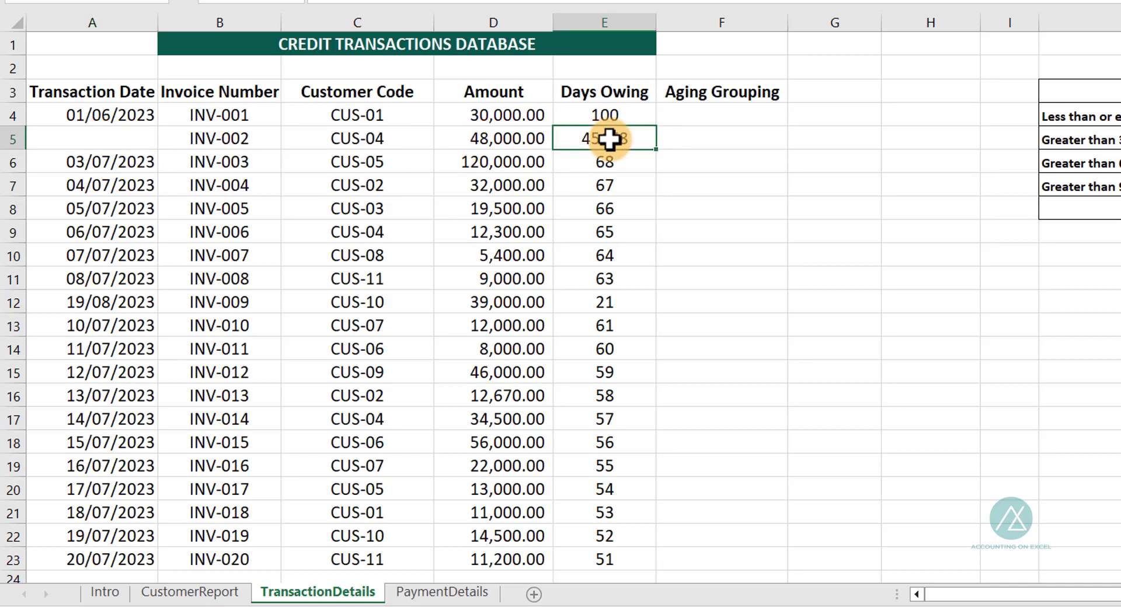
key("ctrl+z")
- Insert an ISBLANK(A4) test ahead of the DATEDIF function in the Days Owing formula in E4
left_click(606, 117)
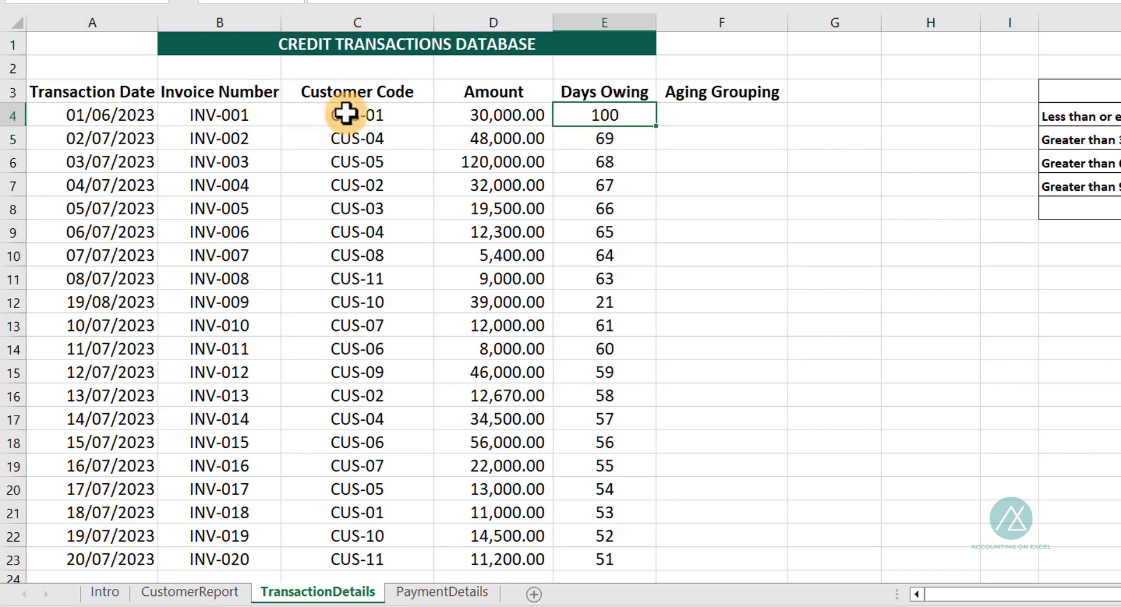
type("=DATEDIF(")
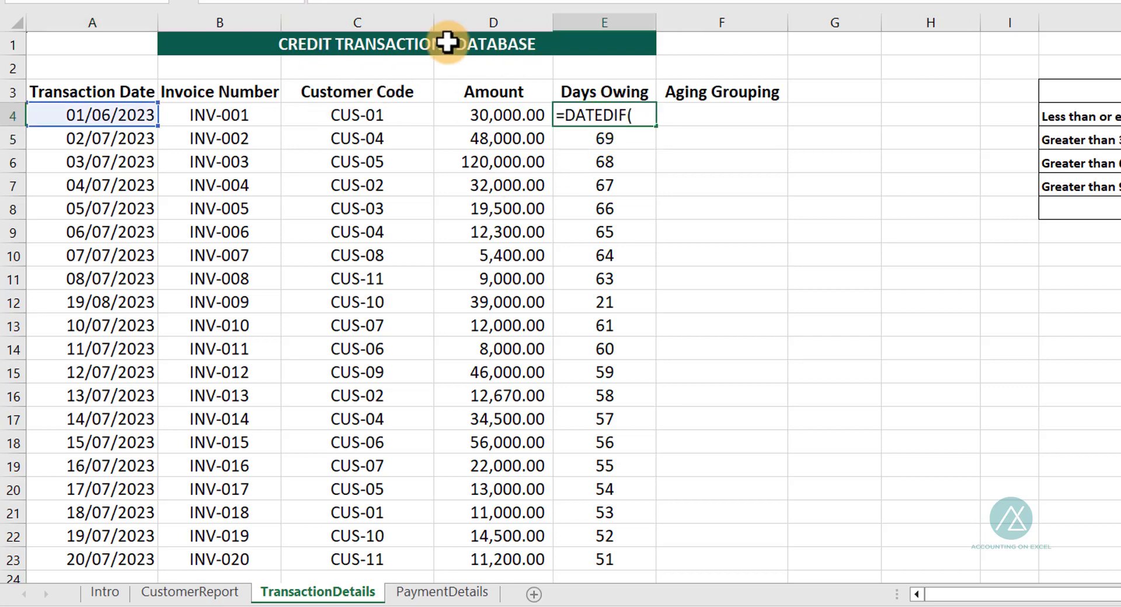
type("is")
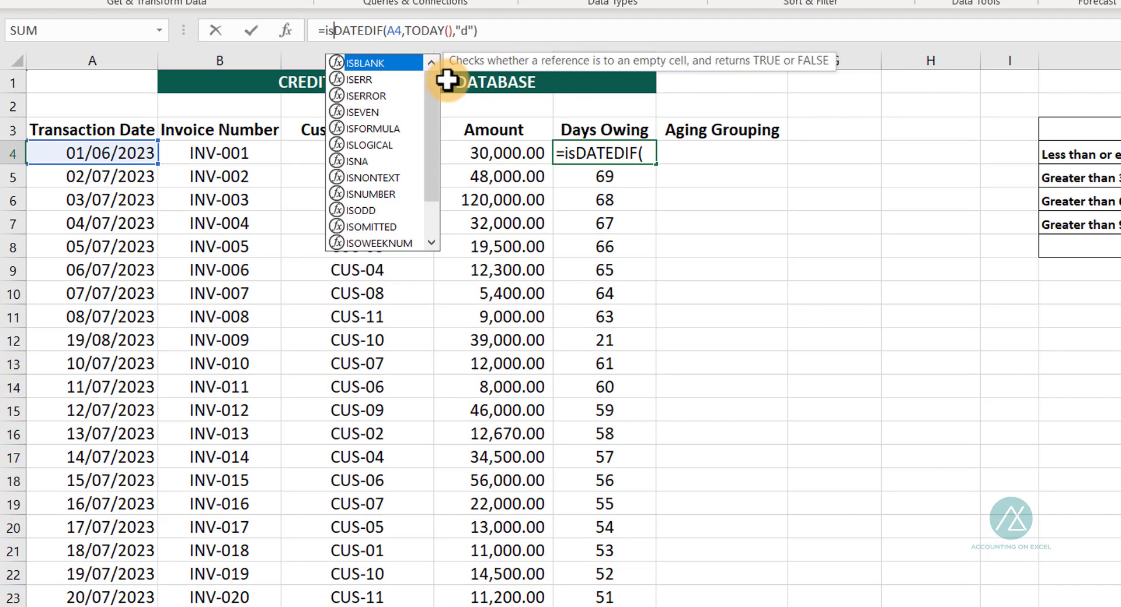
key("Tab")
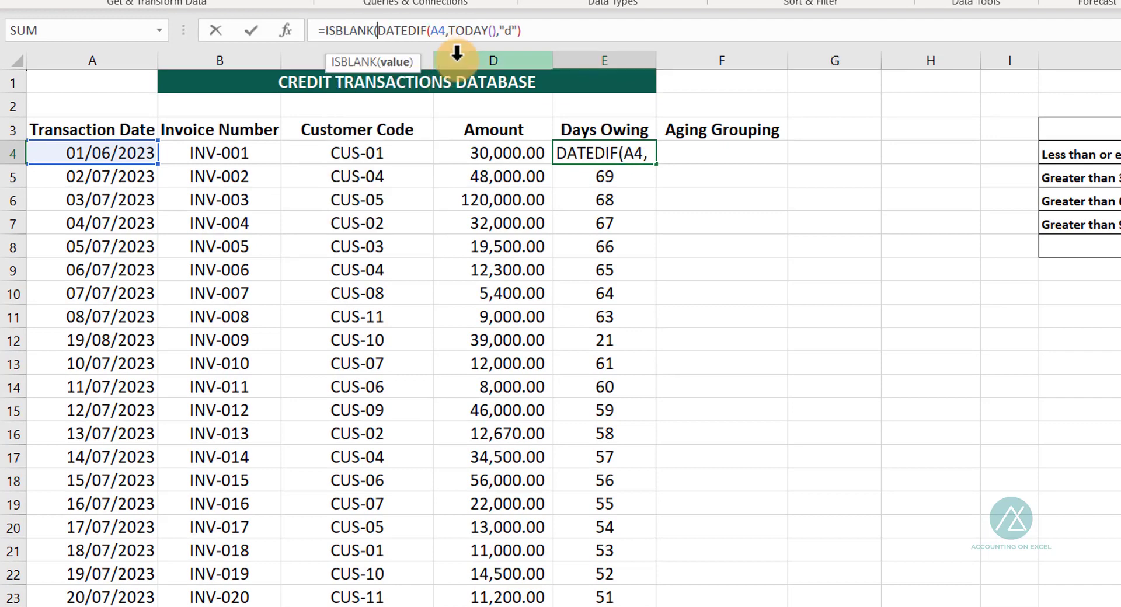
key("End")
type(")")
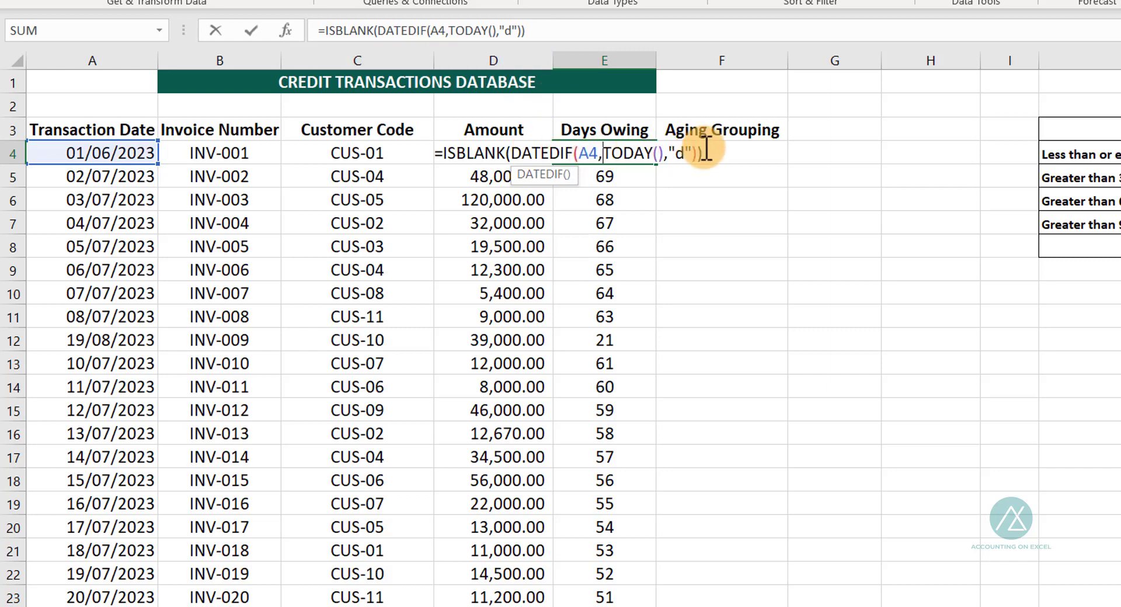
left_click(375, 30)
type("A4)")
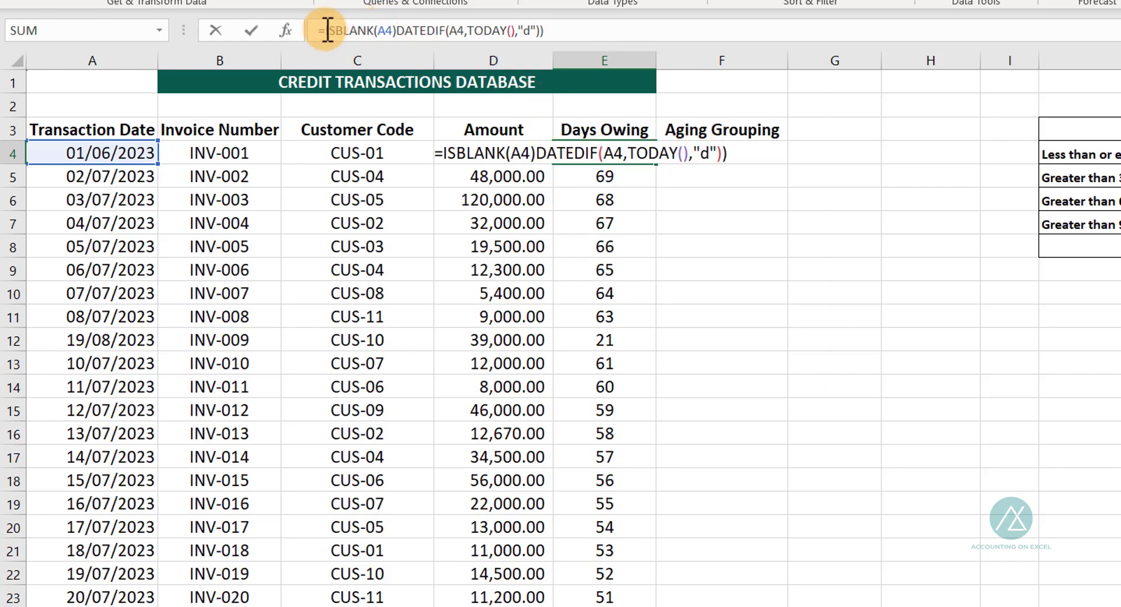
- Complete the Days Owing formula in E4 as =IF(ISBLANK(A4)=TRUE,"",DATEDIF(A4,TODAY(),"d"))
key("Home")
key("Right")
type("if")
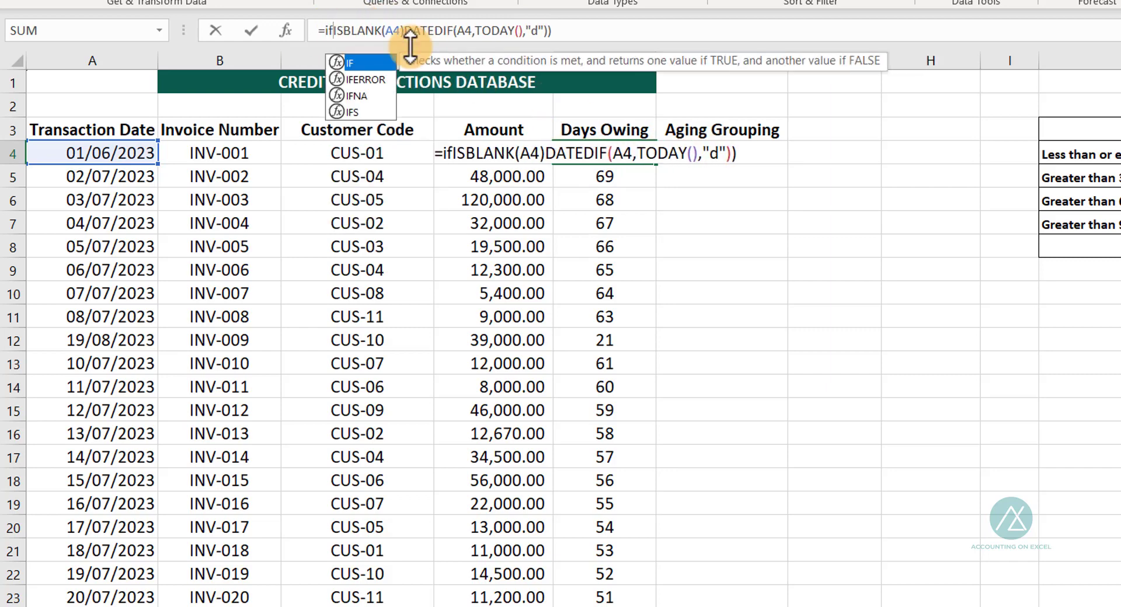
key("Tab")
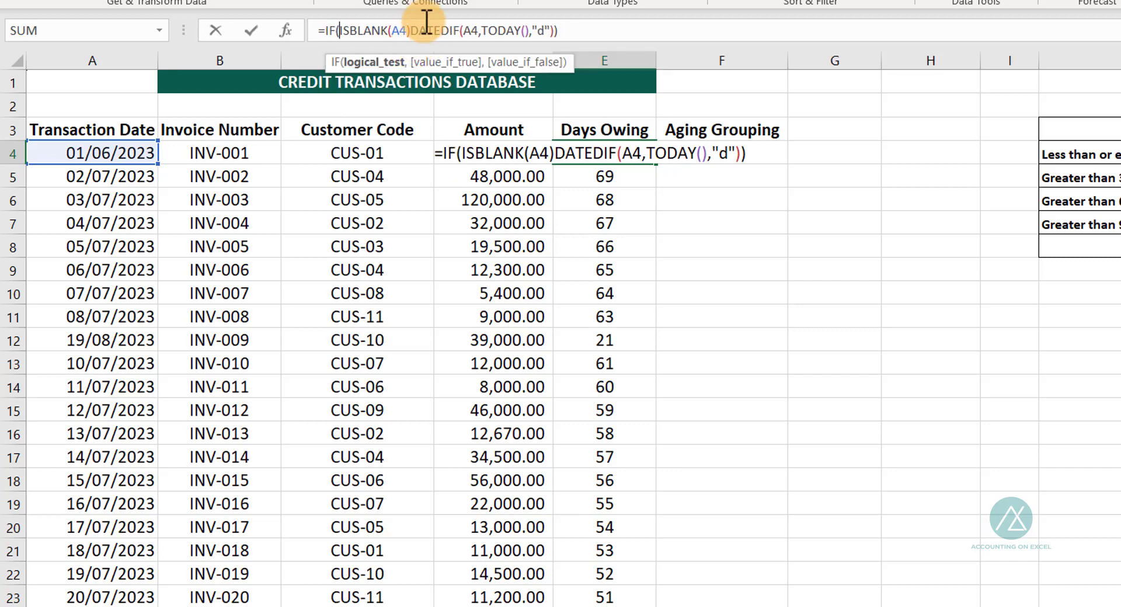
left_click(416, 31)
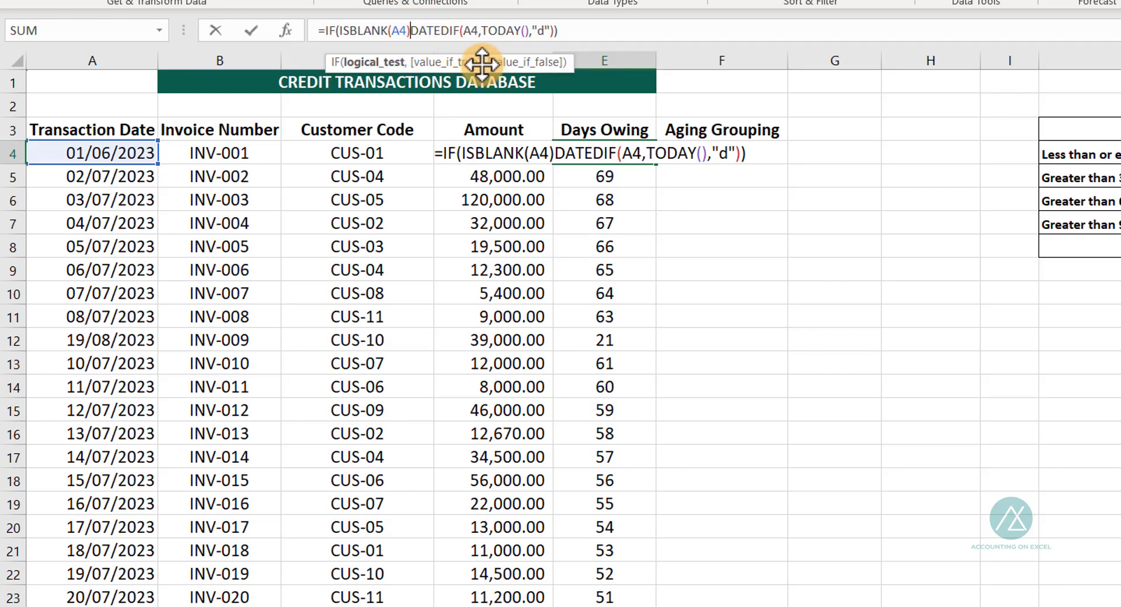
type("=true")
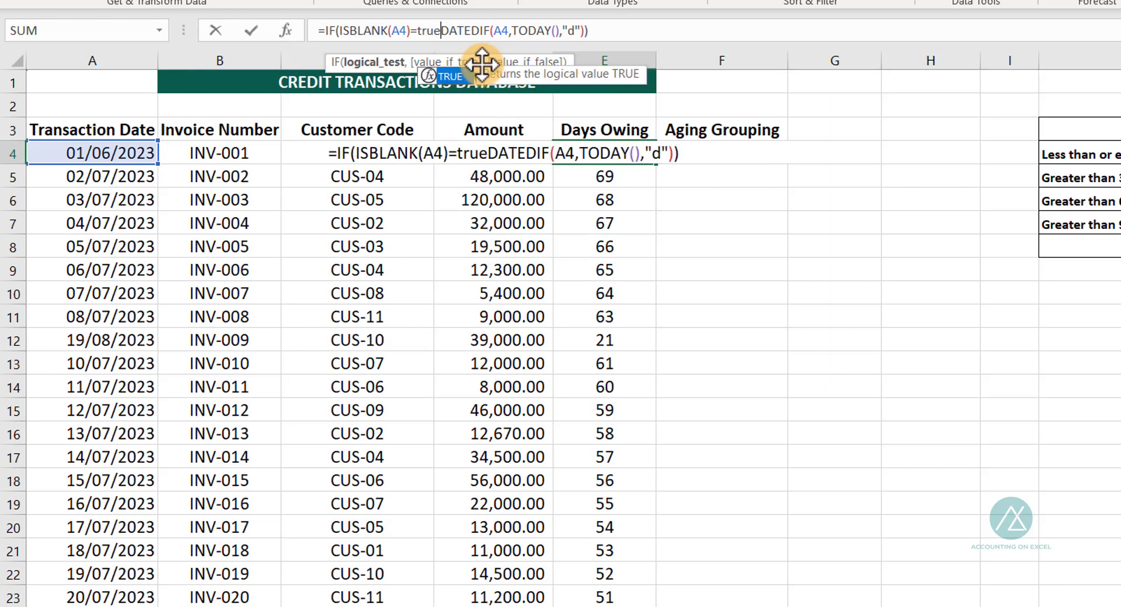
key("Tab")
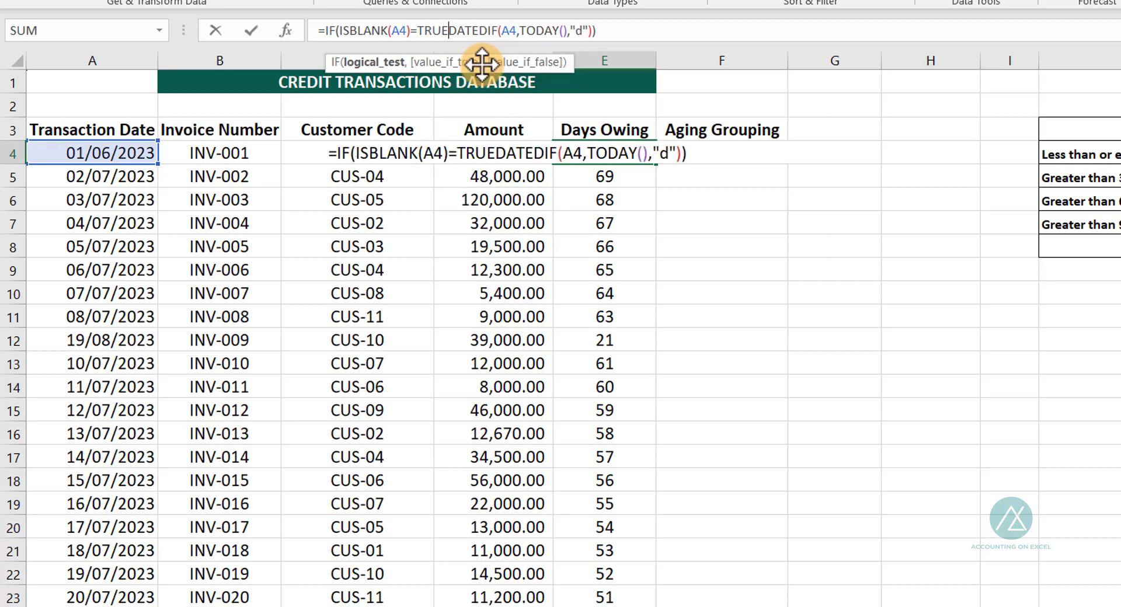
type(",\"")
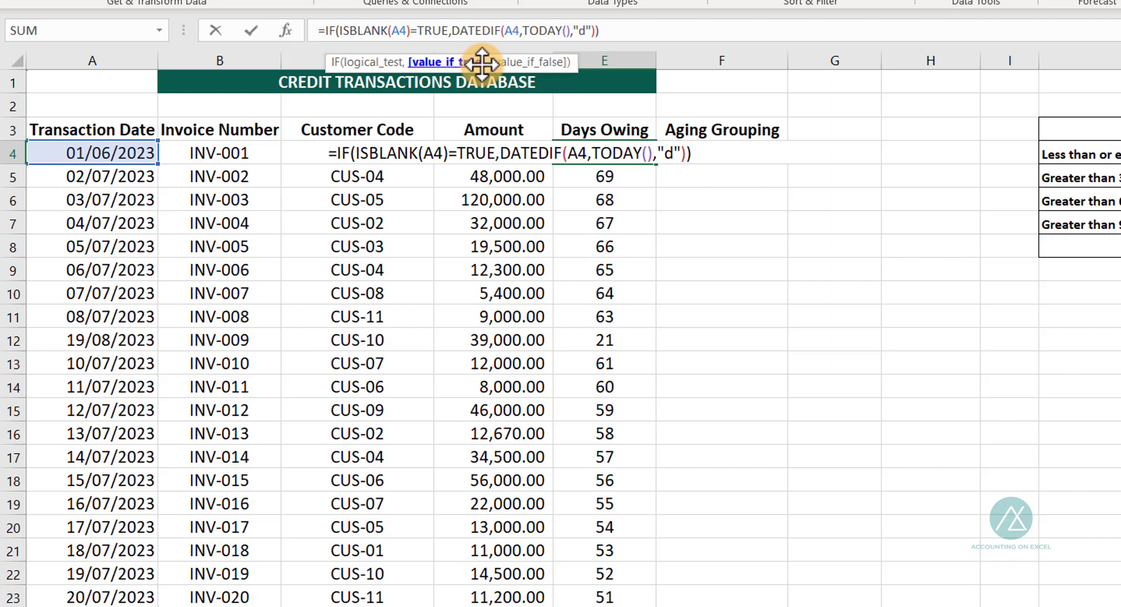
type("\"")
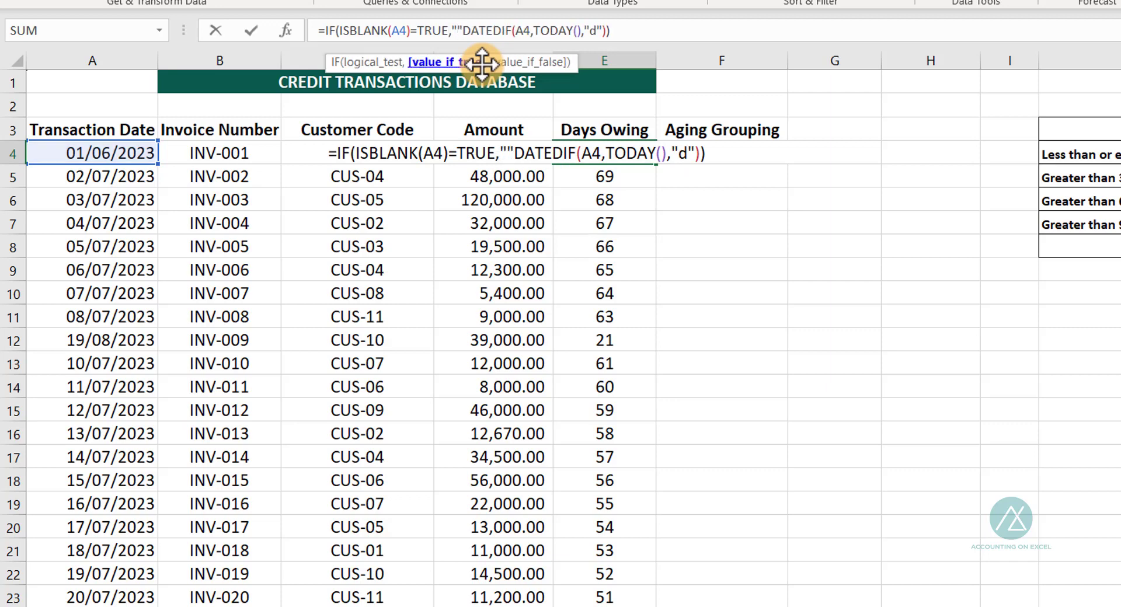
type(",")
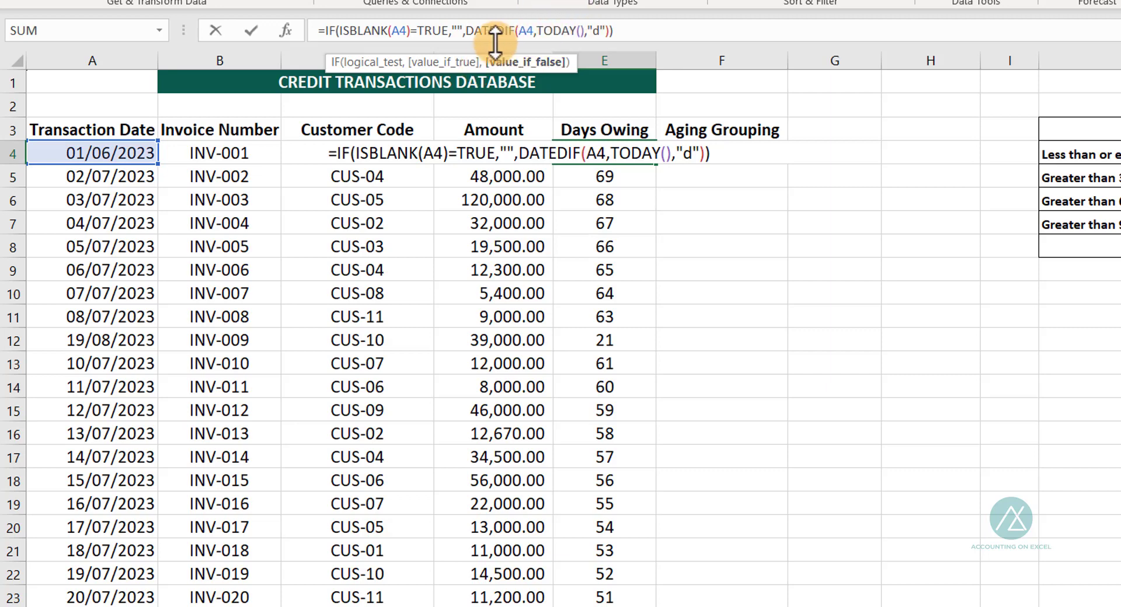
left_click(622, 30)
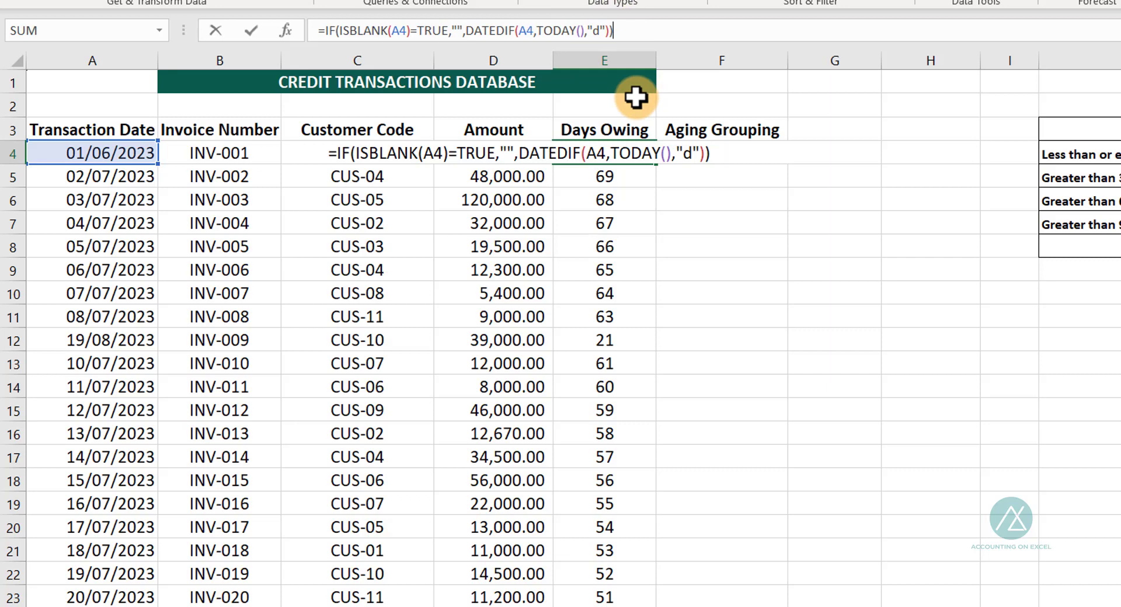
left_click(618, 153)
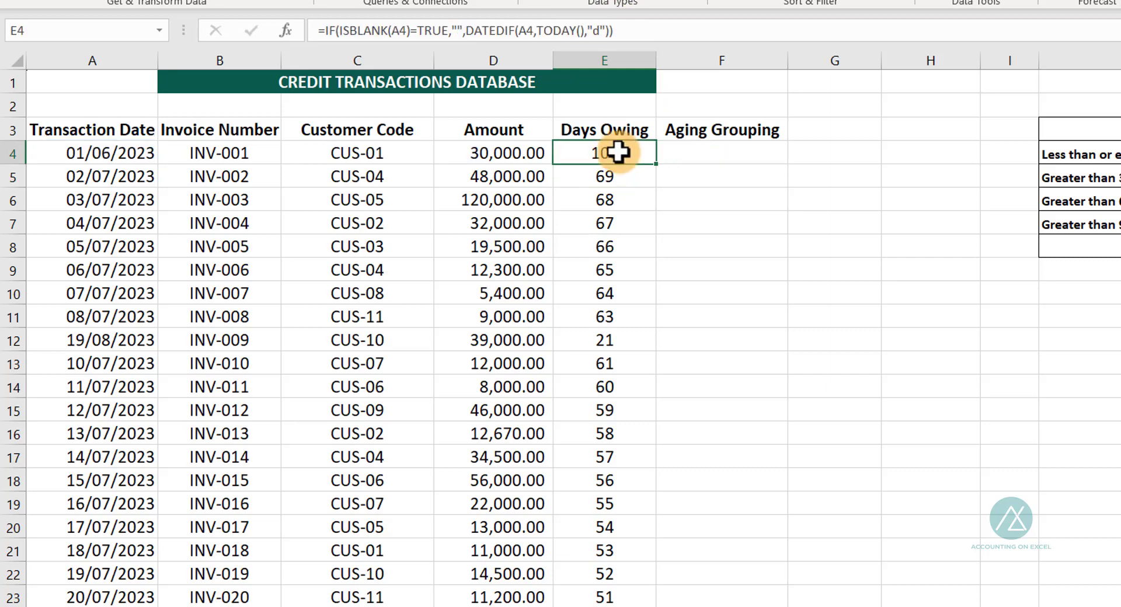
- Test the revised Days Owing formula by clearing transaction date A4, and undo the deletion
left_click(87, 157)
key("Delete")
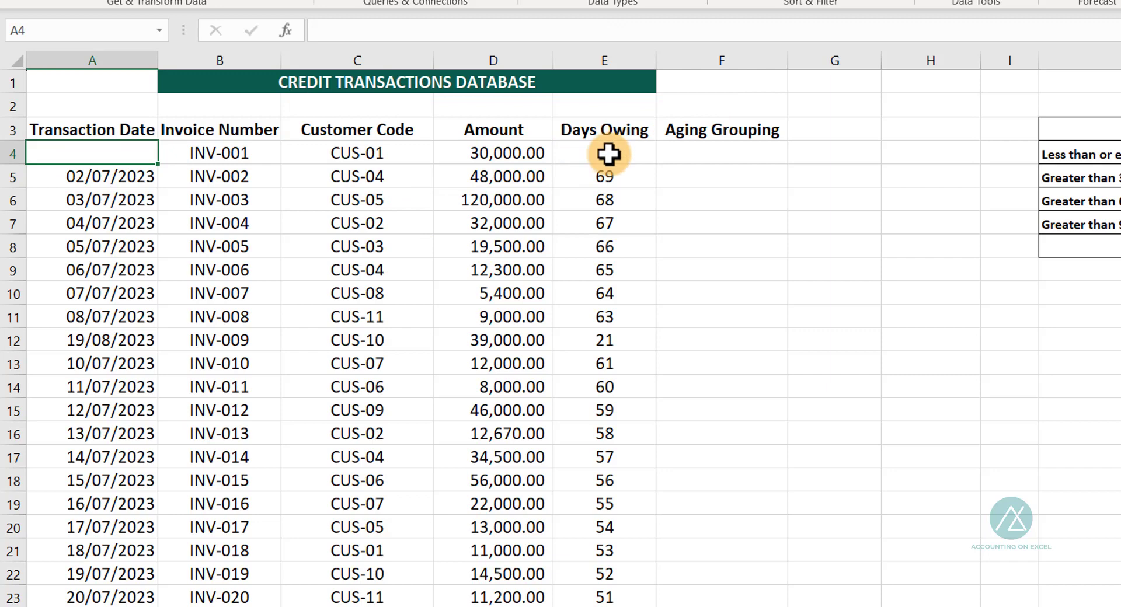
key("ctrl+z")
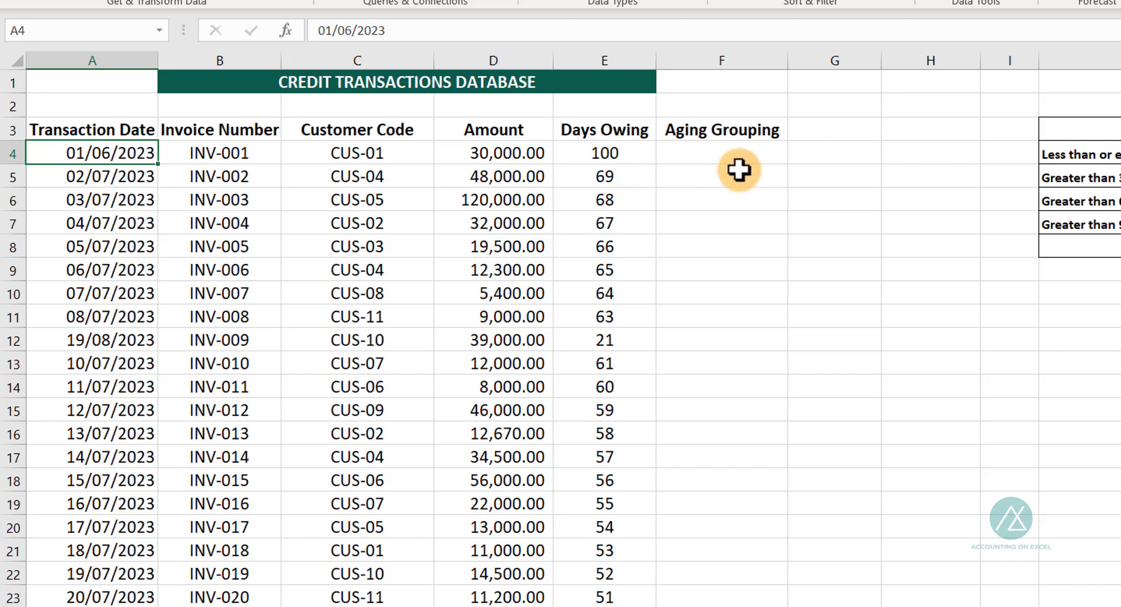
- Start an IFS formula in Aging Grouping cell F4 with the condition E4<=30 returning the 0-30 days group from $K$4
left_click(716, 155)
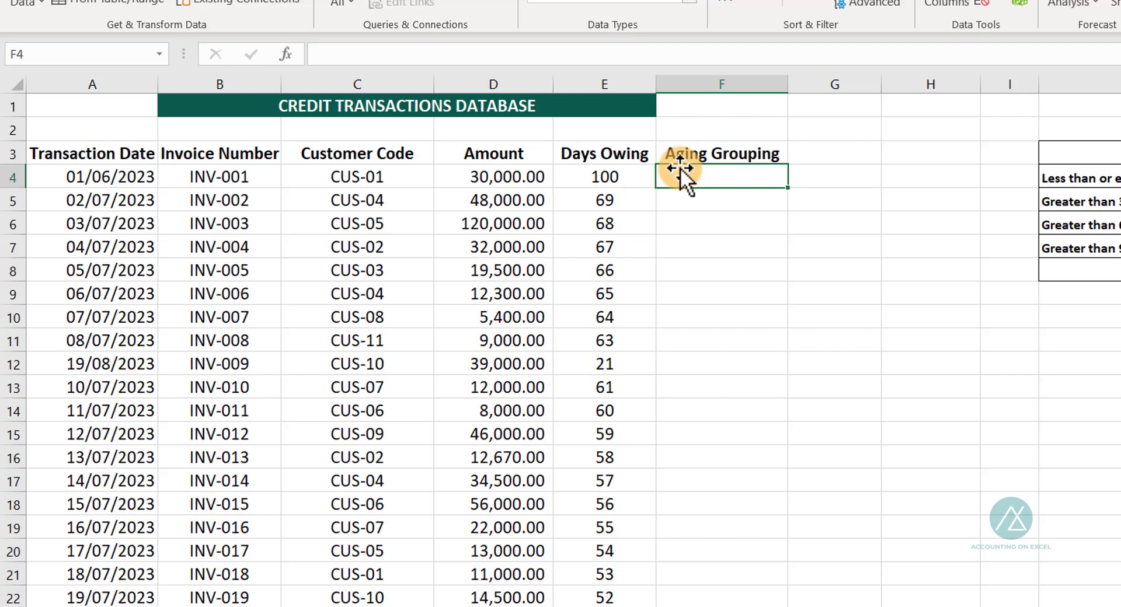
type("=ifs")
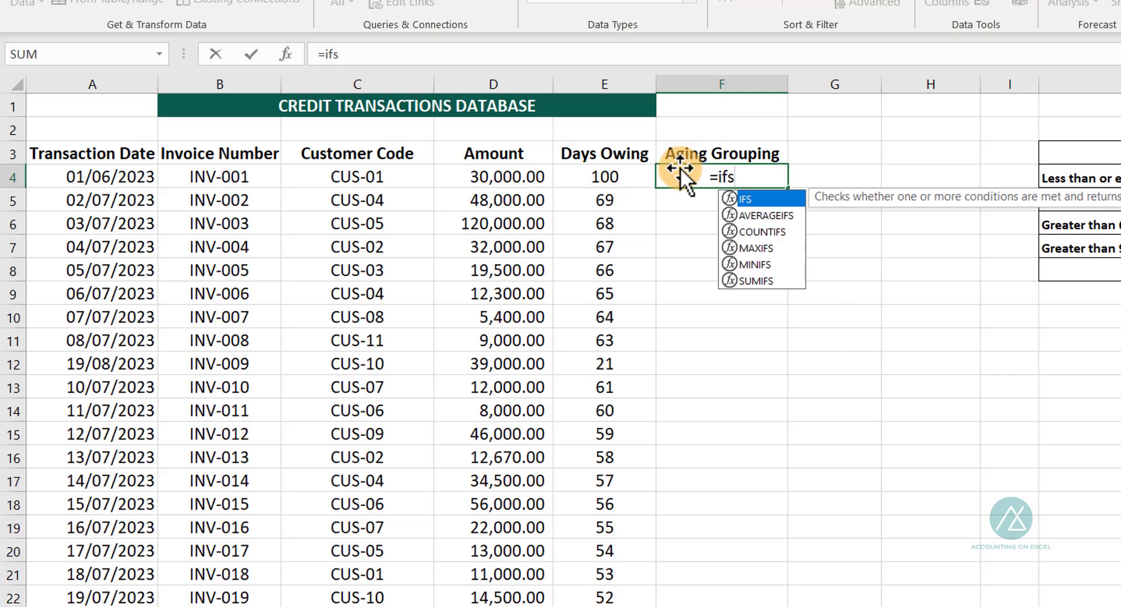
key("Tab")
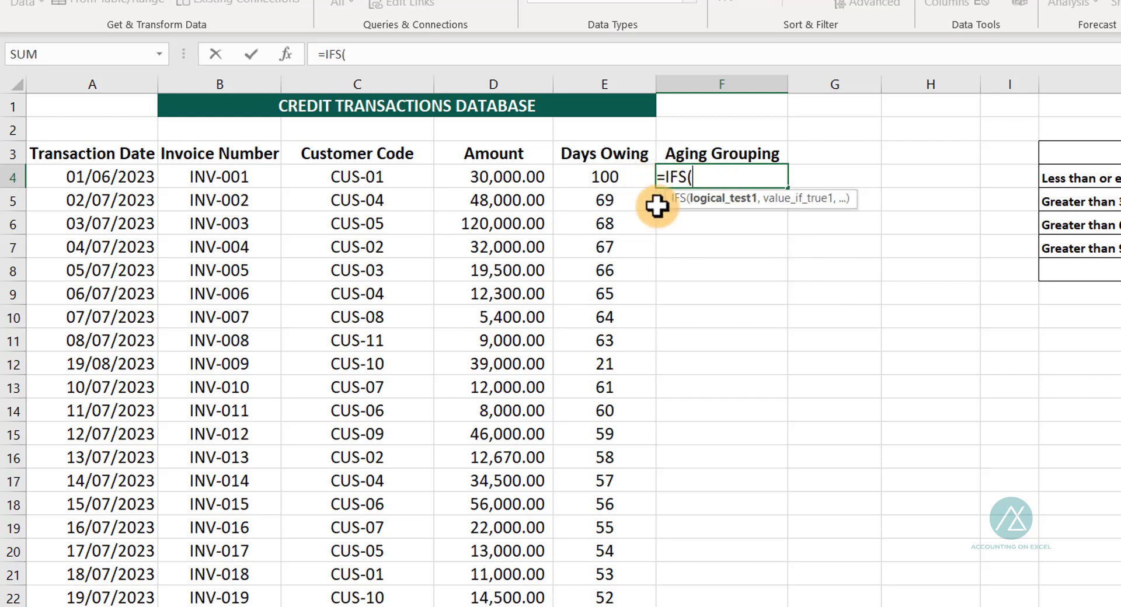
left_click(594, 178)
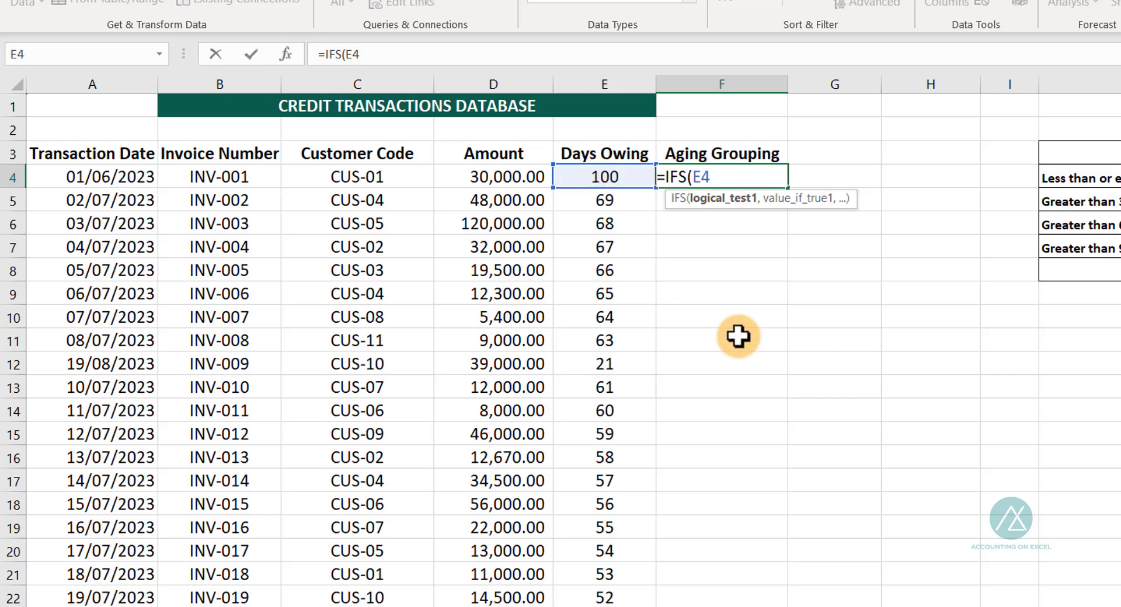
type("<=30,")
left_click(1024, 164)
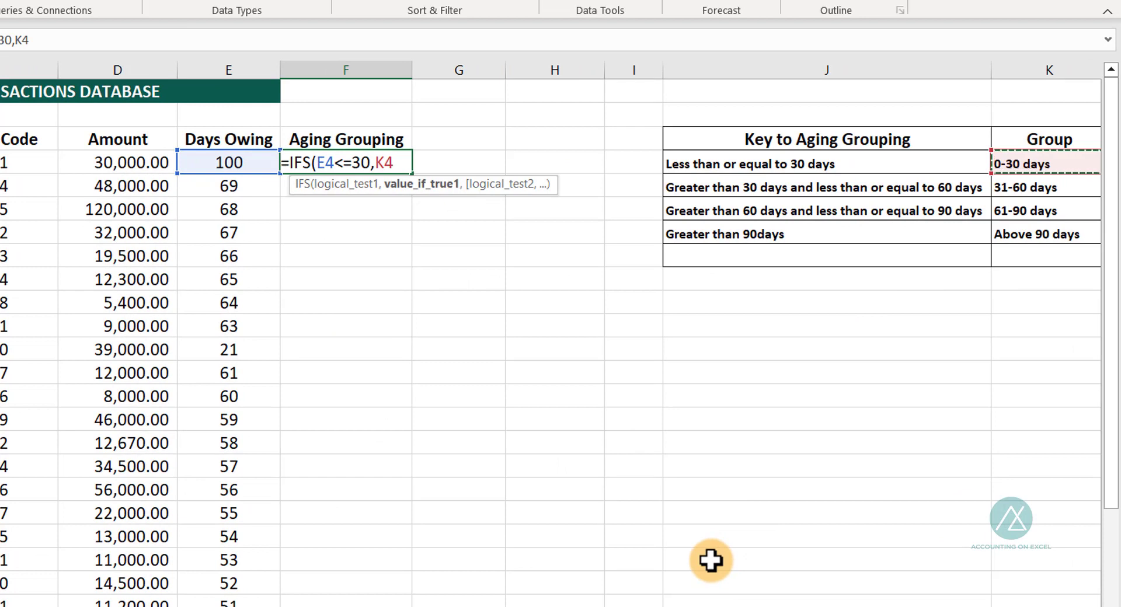
key("F4")
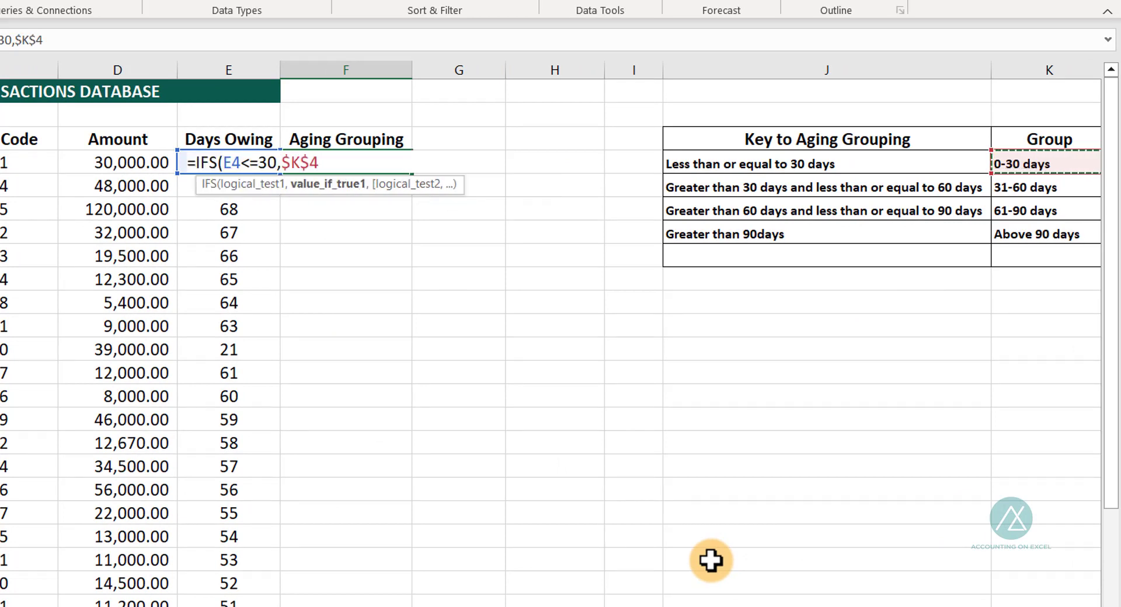
type(",")
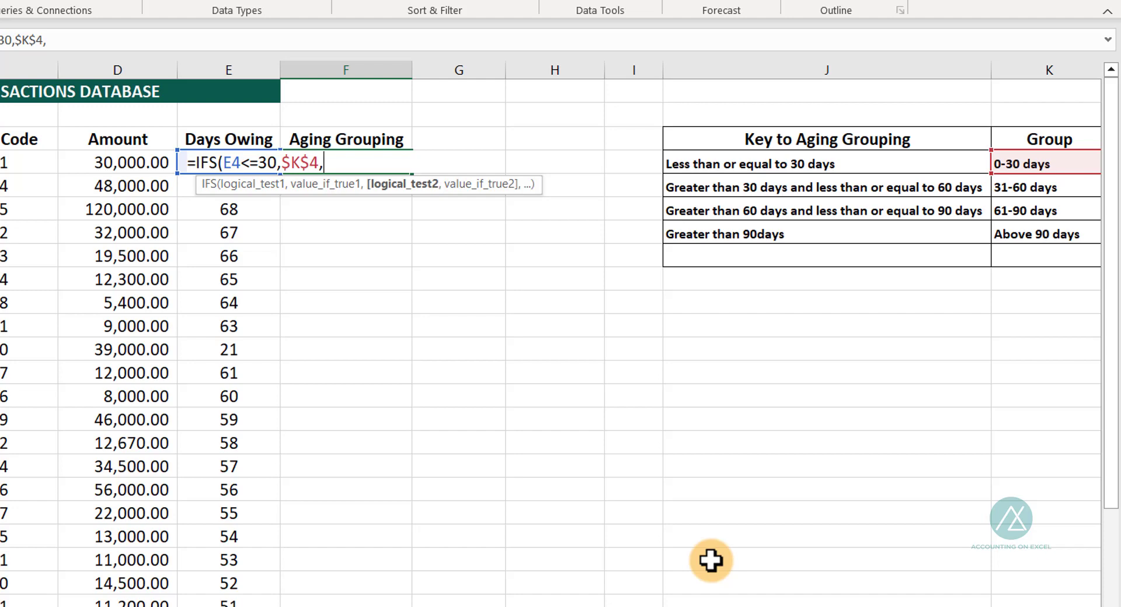
- Add an AND function as the second IFS test in F4 with the conditions E4>30 and E4<=60
type("and")
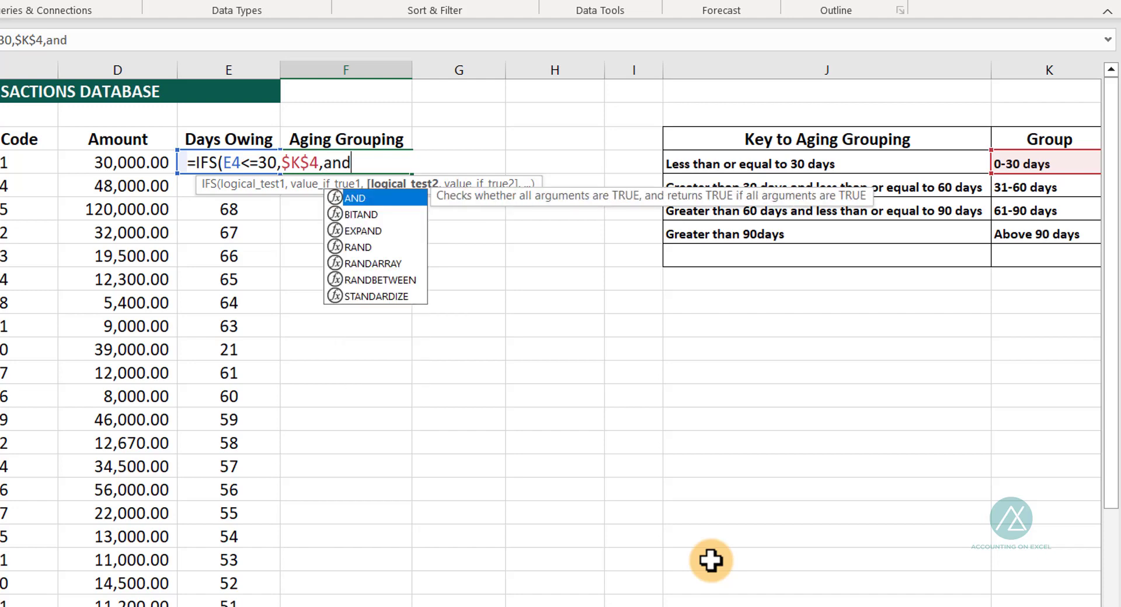
key("Tab")
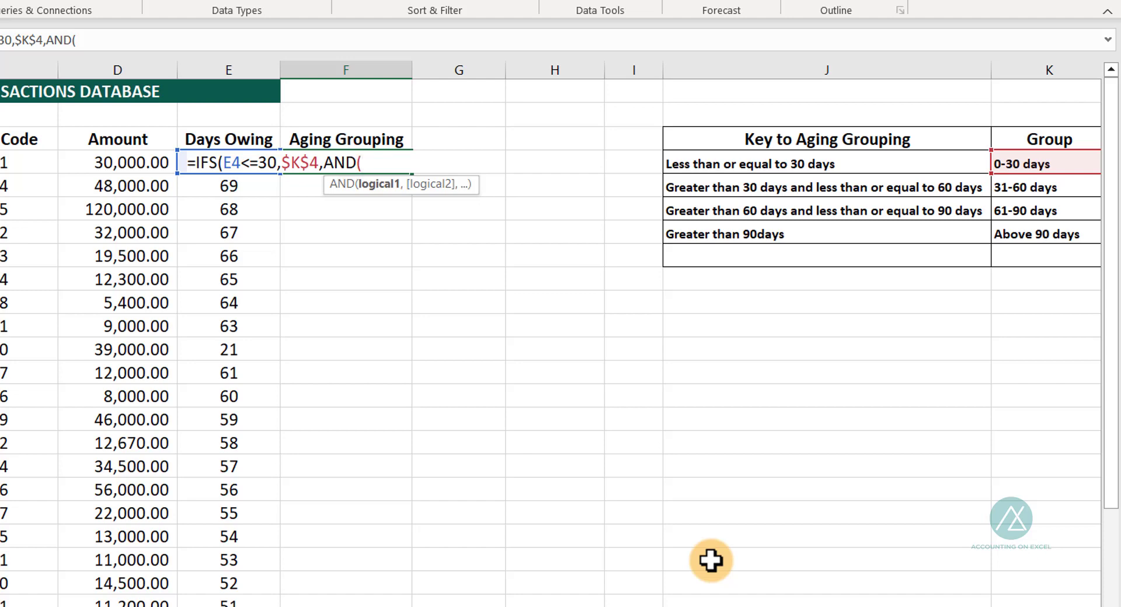
type("e4")
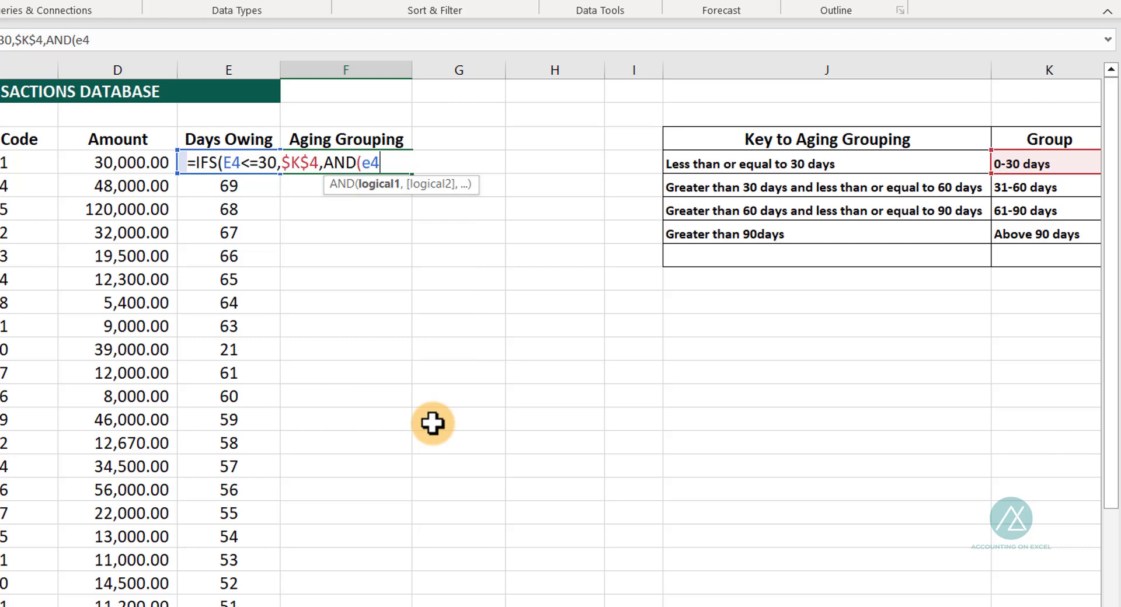
type(">30, ")
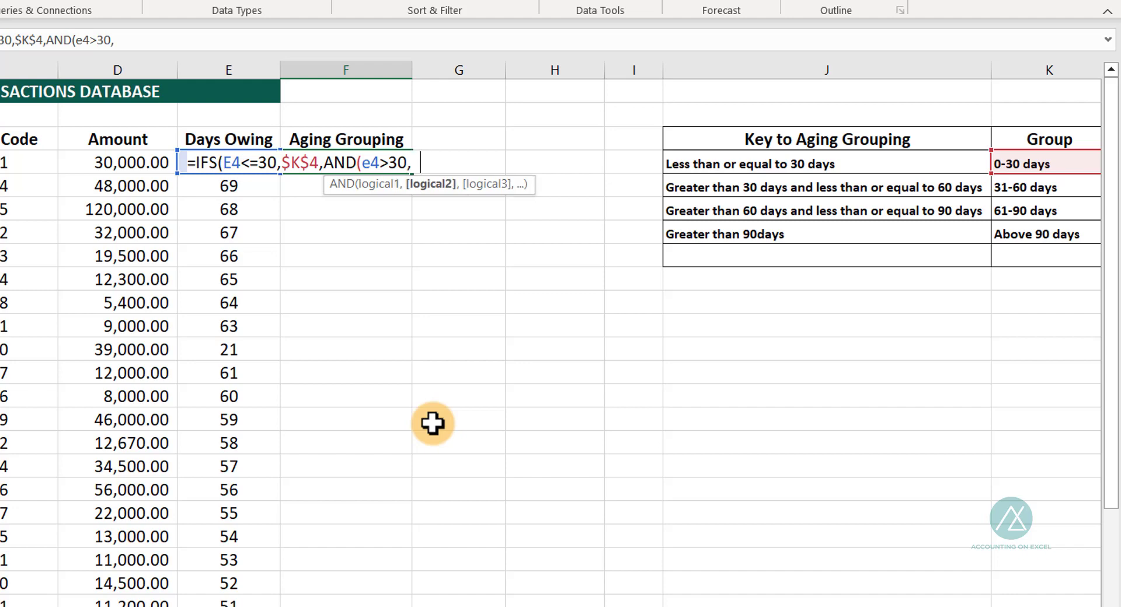
type("E4<=60")
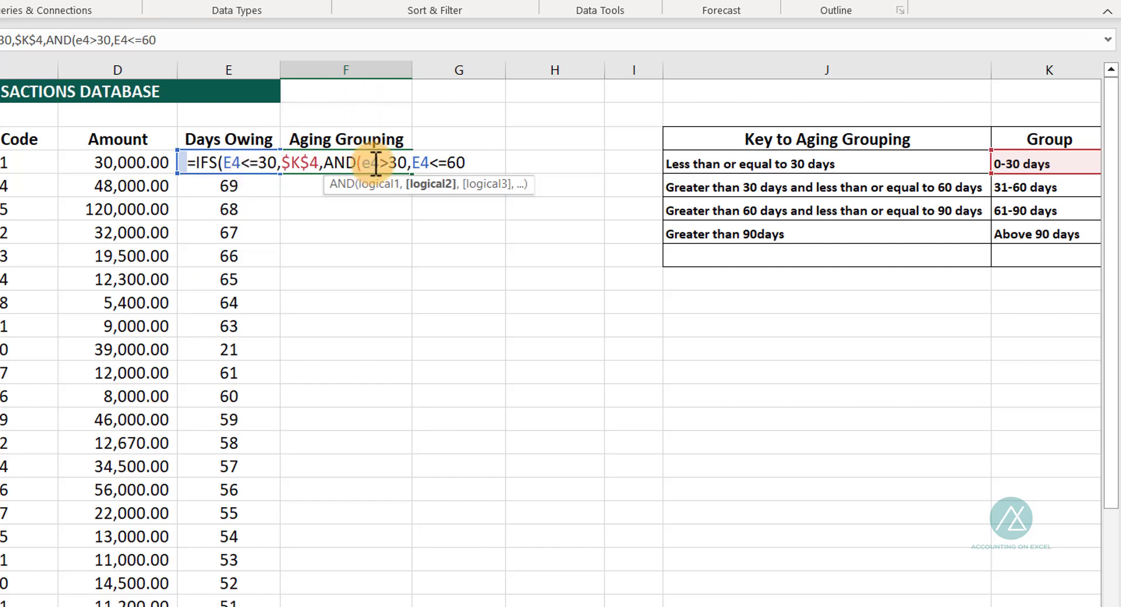
- Add the 31-60 days group $K$5 after E4<=60 in the F4 formula, followed by the condition E4>60
type(",")
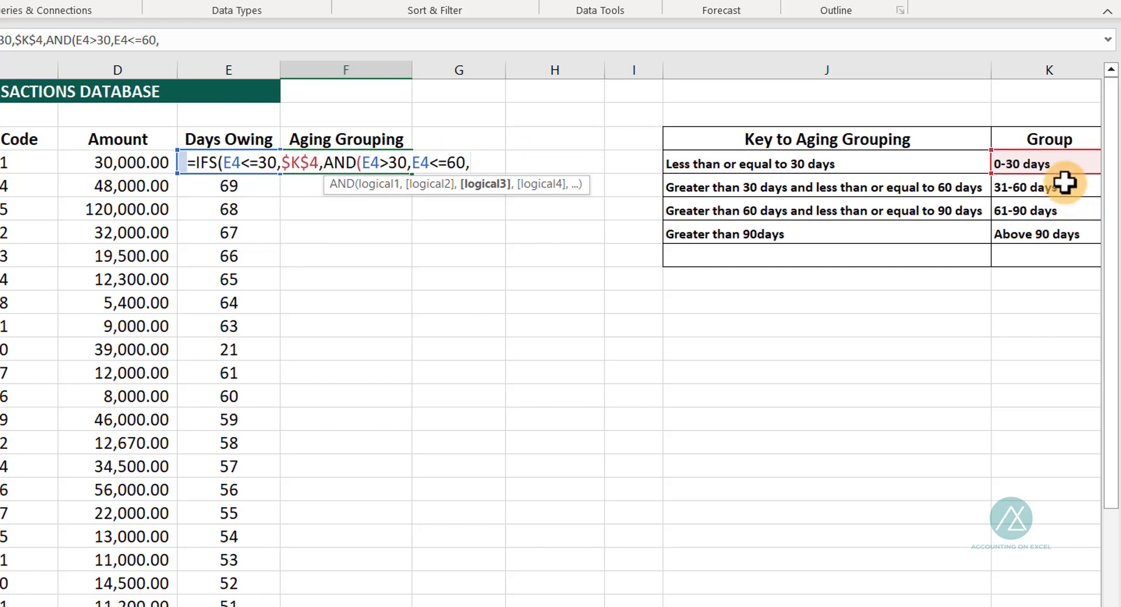
left_click(1059, 184)
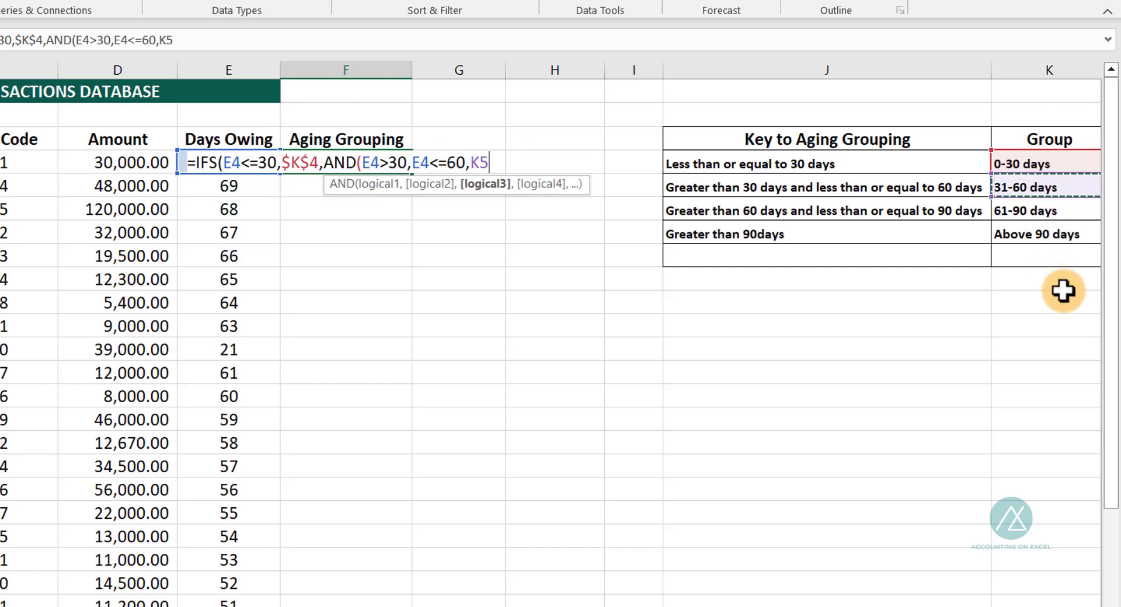
key("F4")
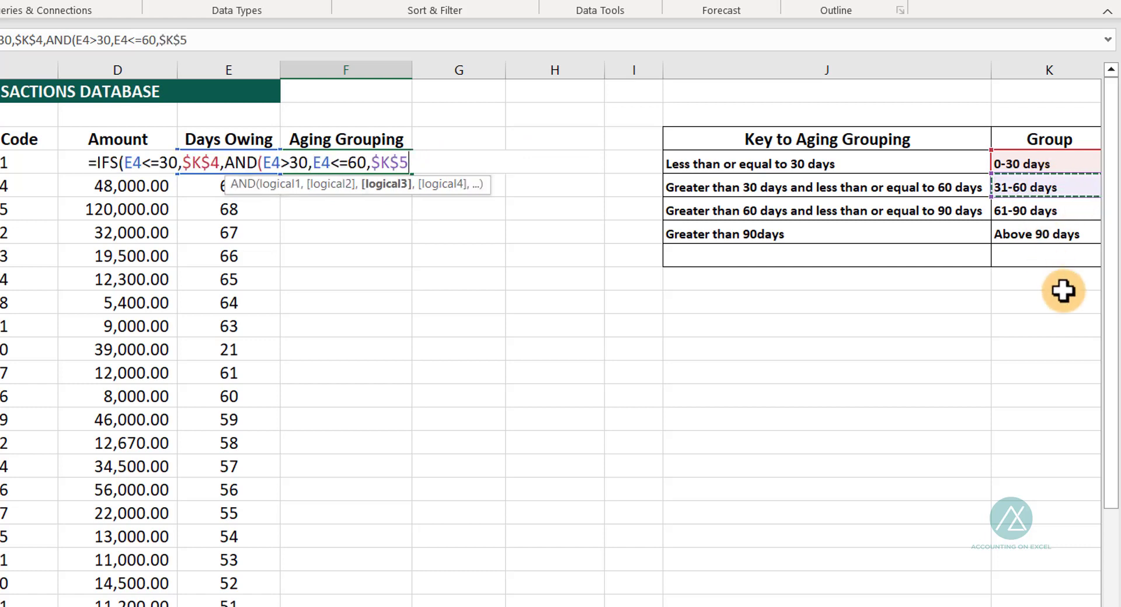
type(",")
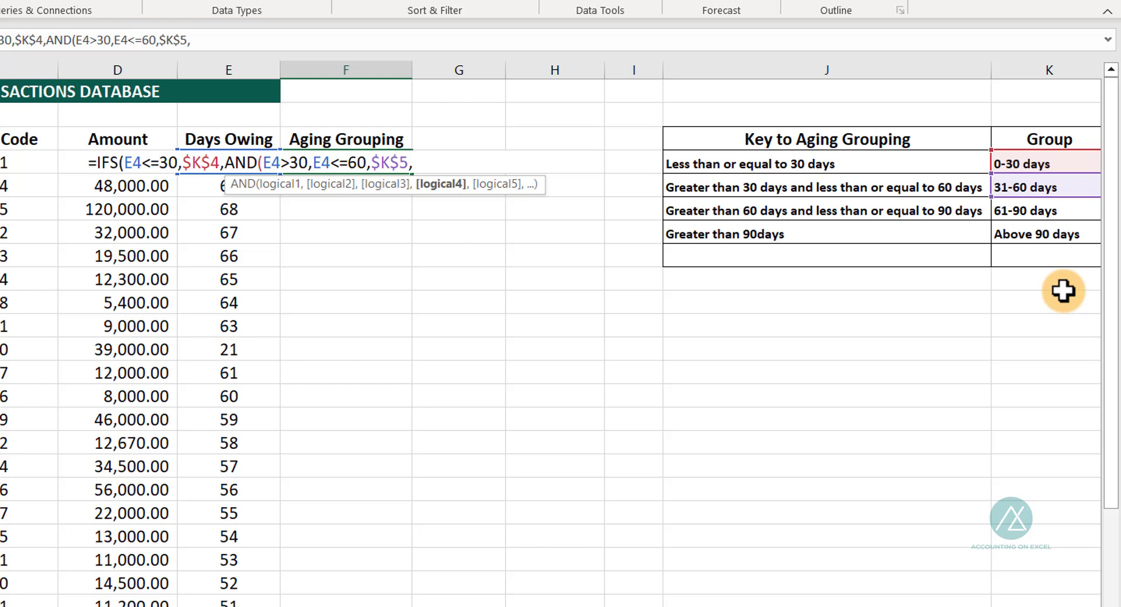
key("Left")
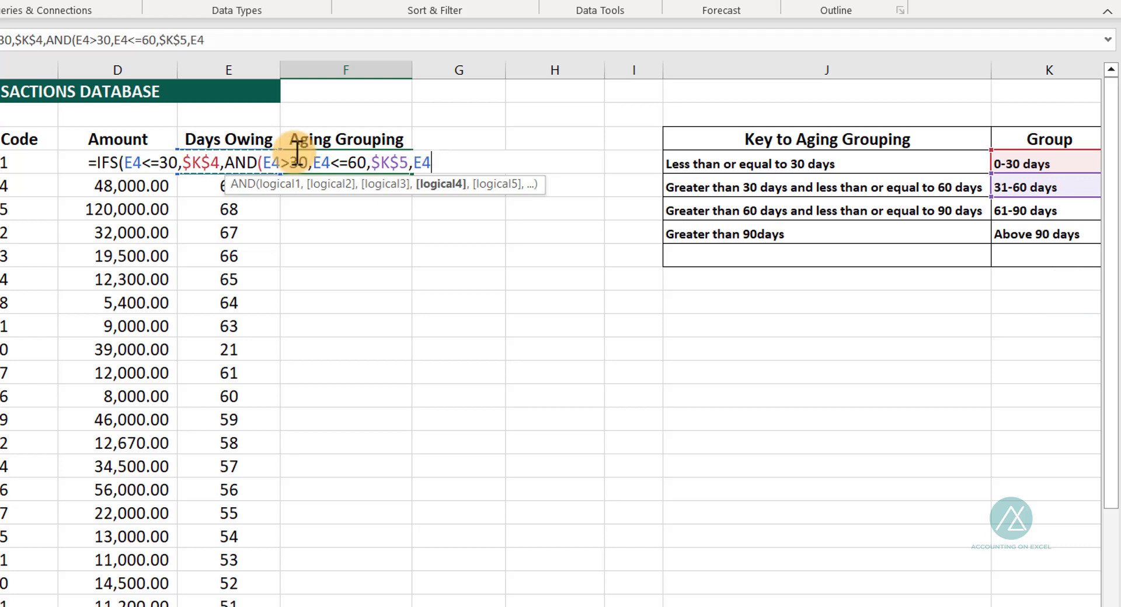
type(">60")
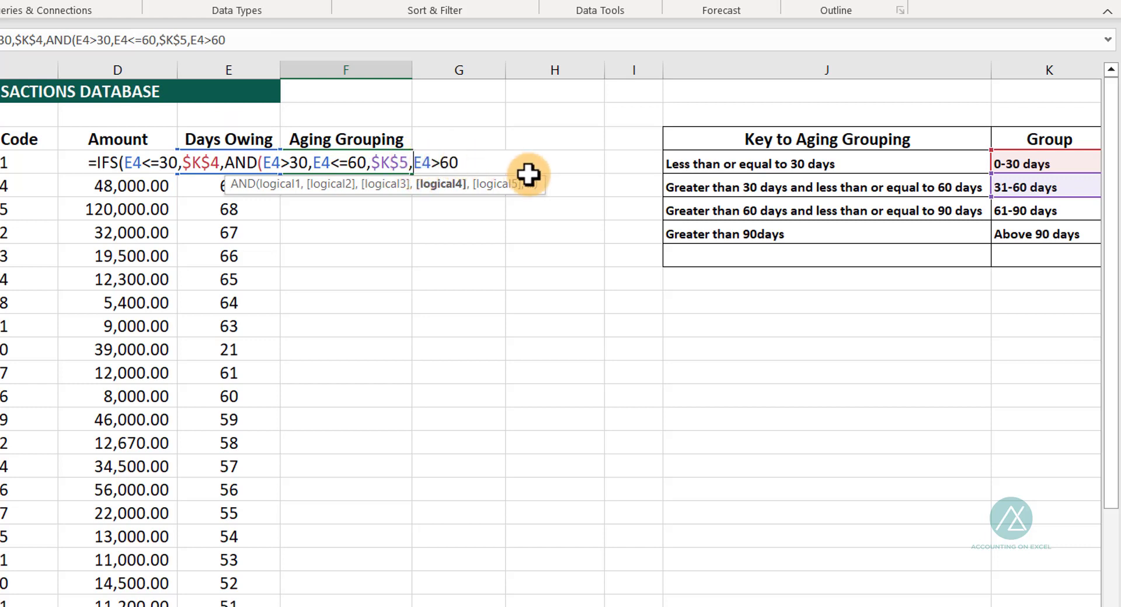
- Remove the misplaced $K$5 argument from the AND function in F4 and close its parenthesis after E4<=60
key("Left")
key("Left")
key("Left")
key("Left")
key("Left")
key("BackSpace")
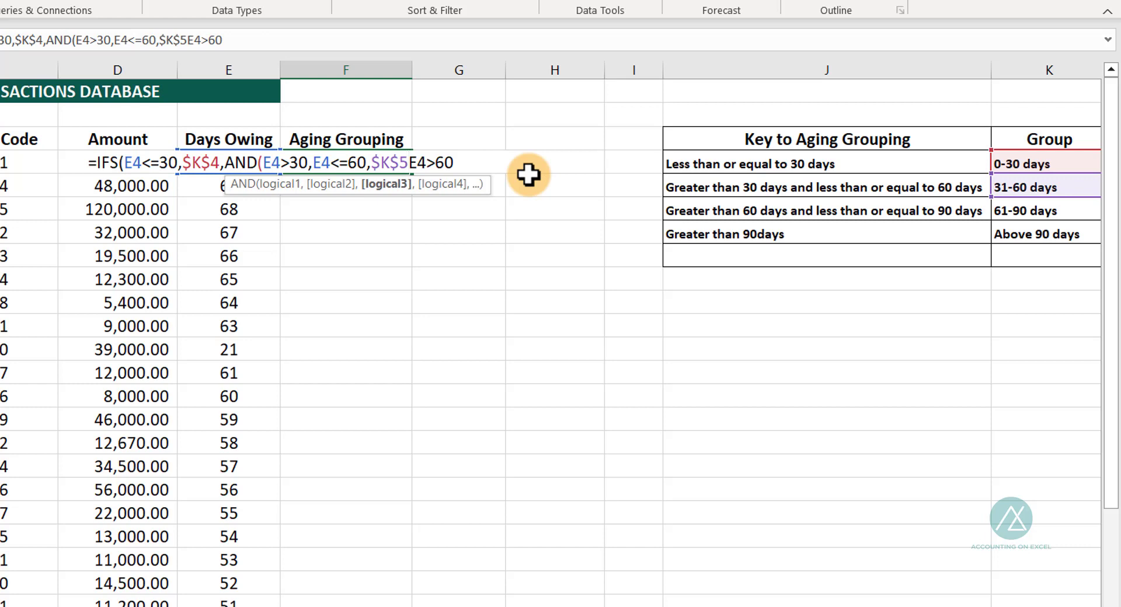
key("BackSpace")
key("BackSpace")
key("BackSpace")
key("BackSpace")
key("BackSpace")
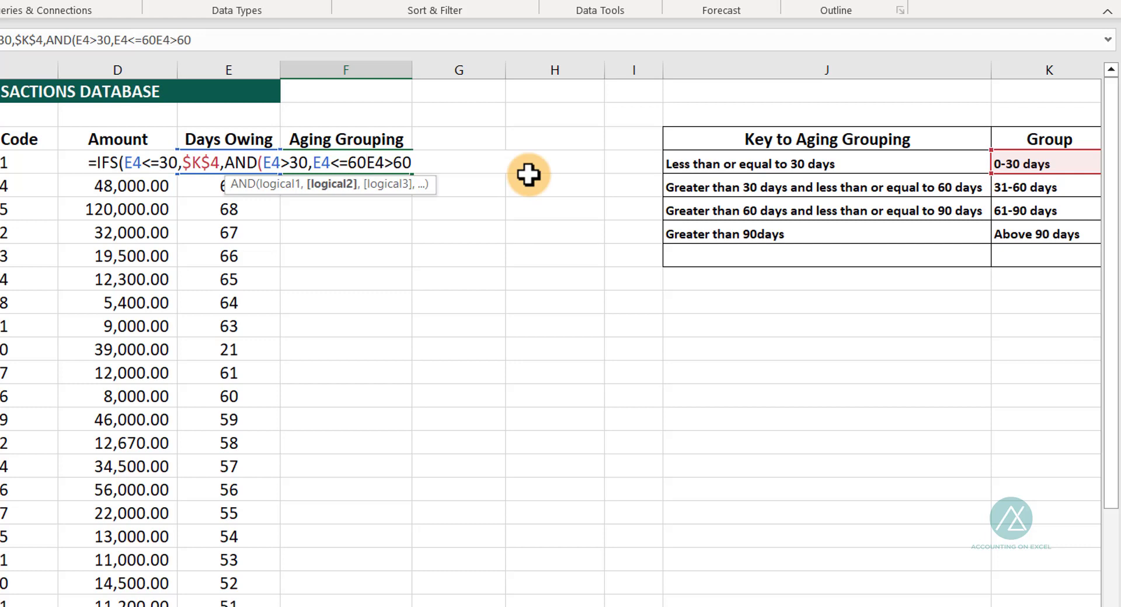
type(")")
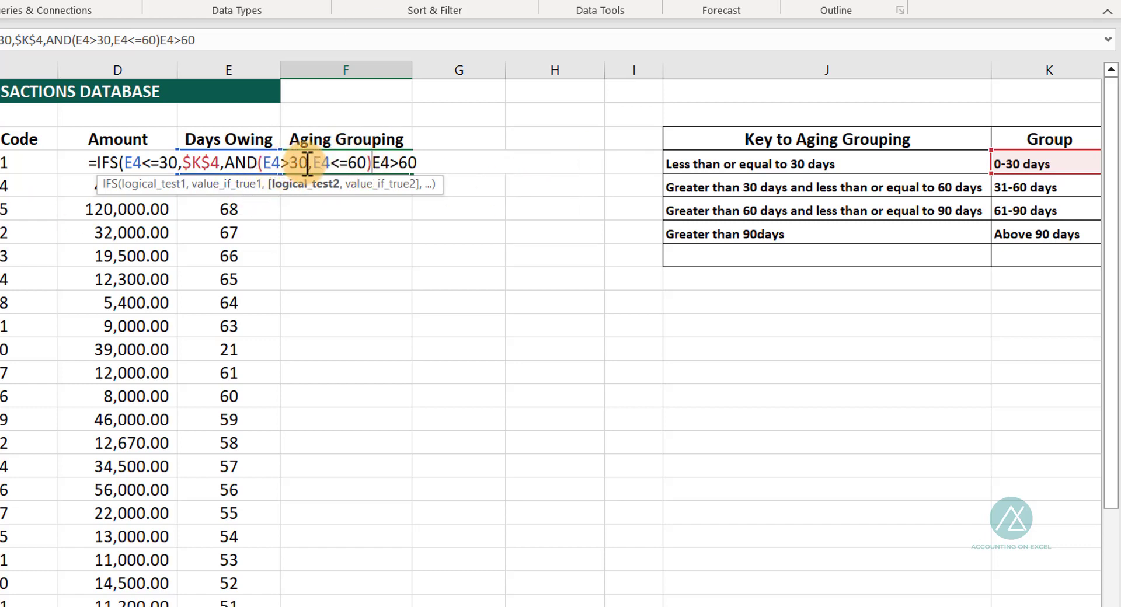
- Insert $K$5 as the result for the second IFS test, directly after AND(E4>30,E4<=60)
left_click(363, 164)
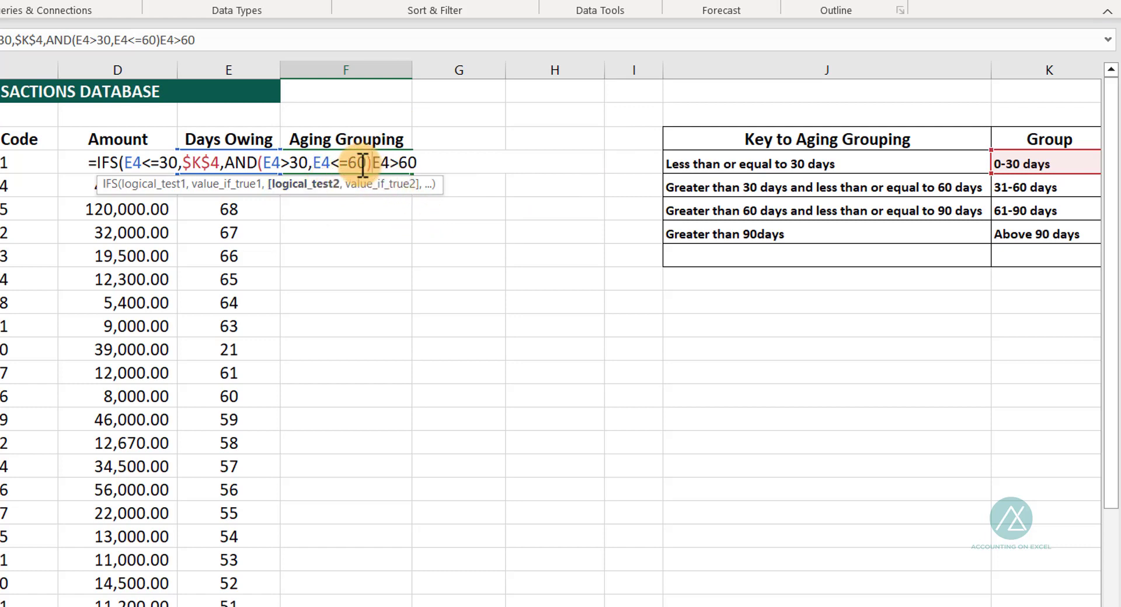
type(",")
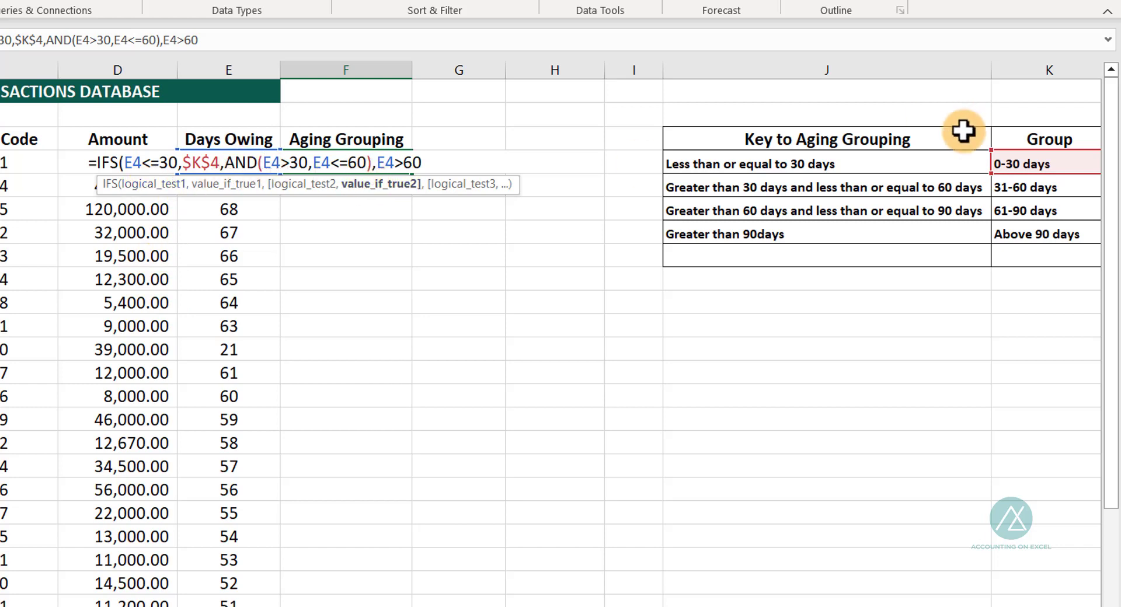
left_click(1012, 186)
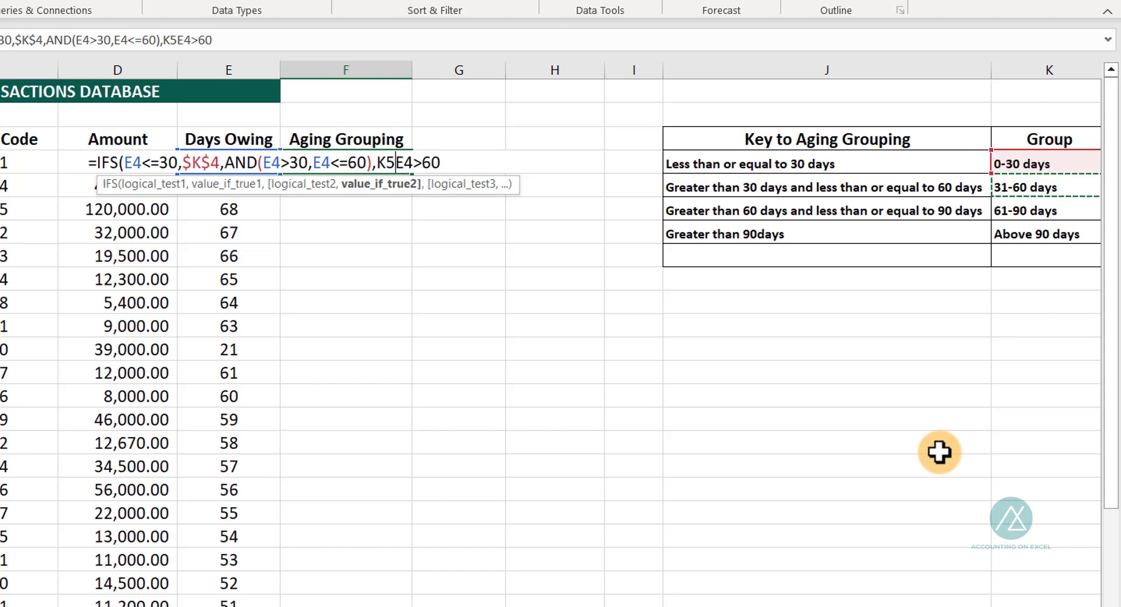
key("F4")
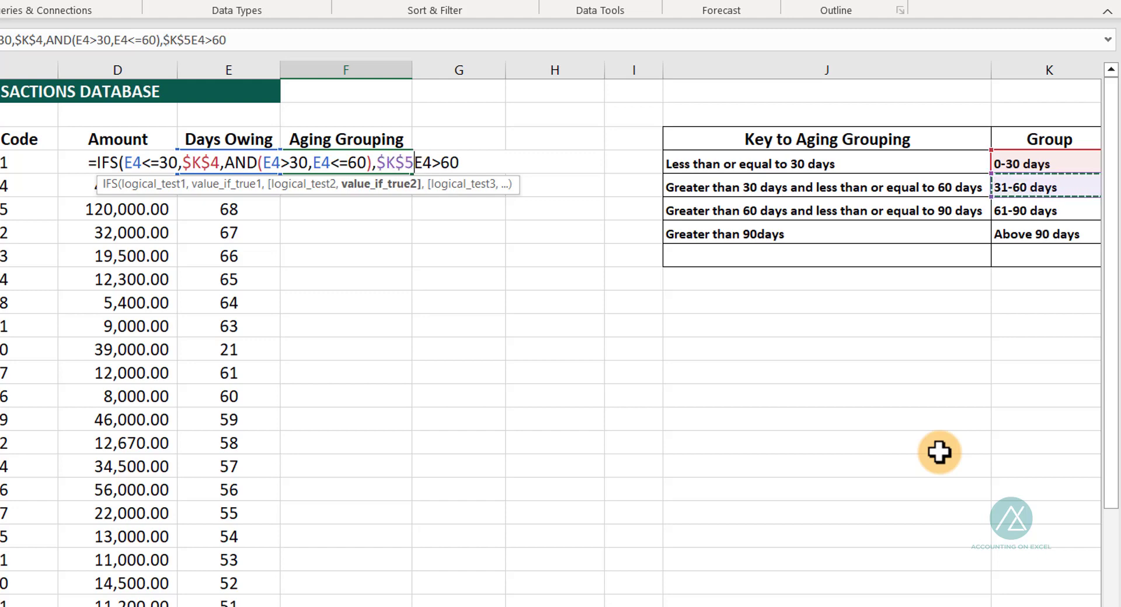
type(",")
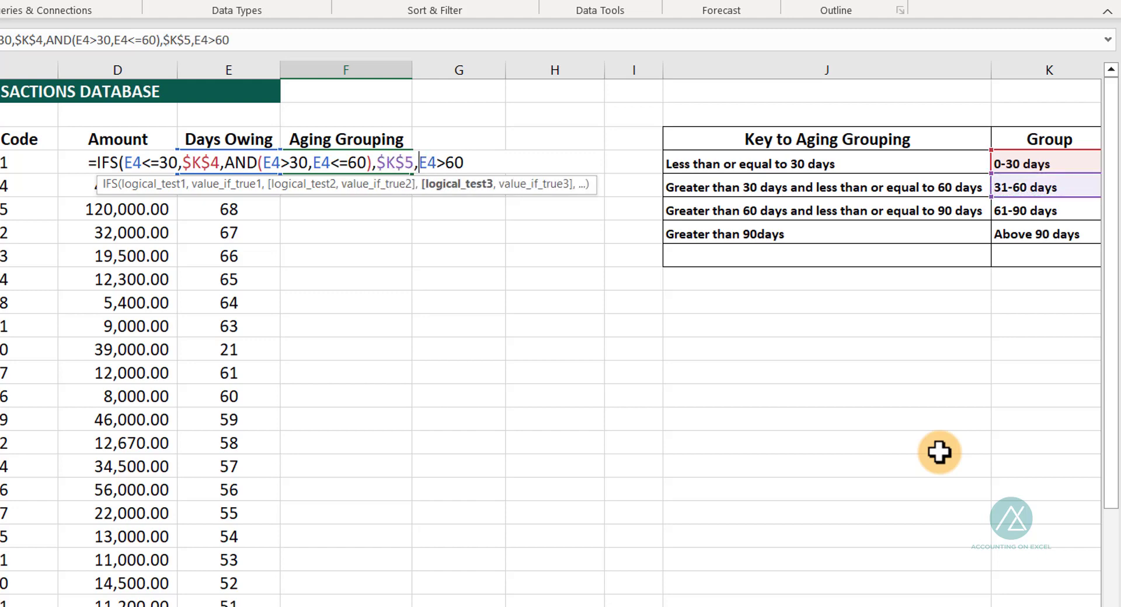
- Complete the third IFS test in F4 as AND(E4>60,E4<=90), returning the 61-90 days group from $K$6
type("and")
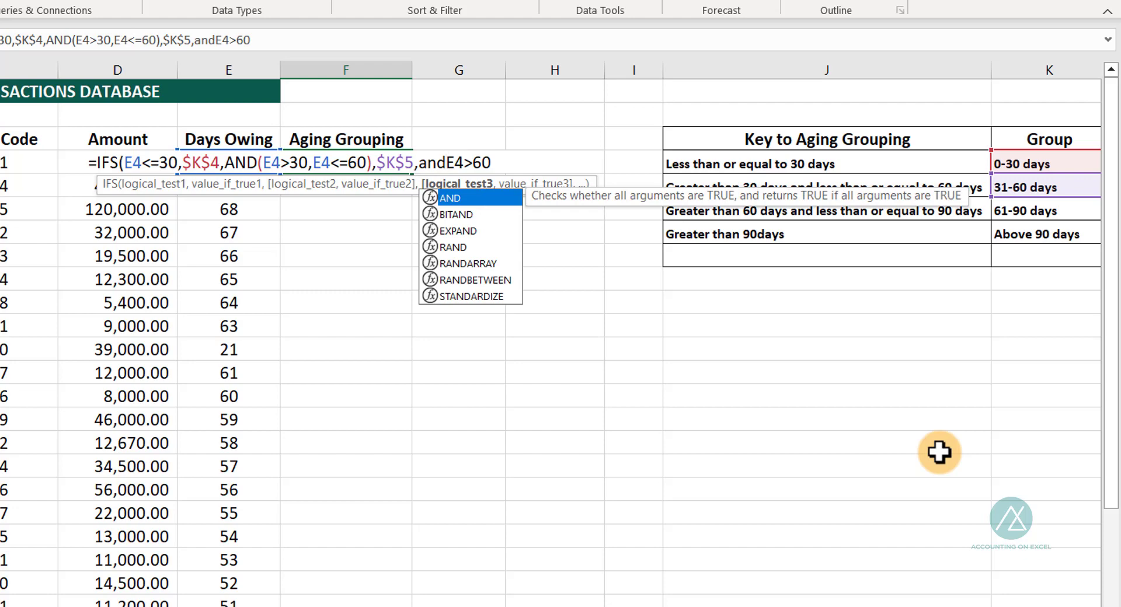
key("Tab")
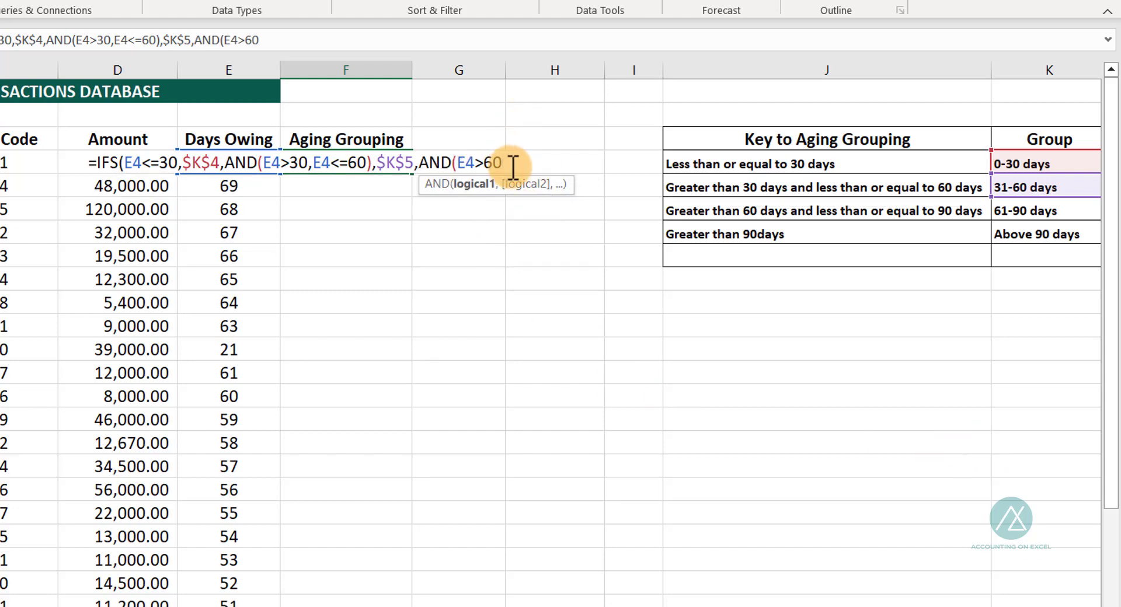
type(",")
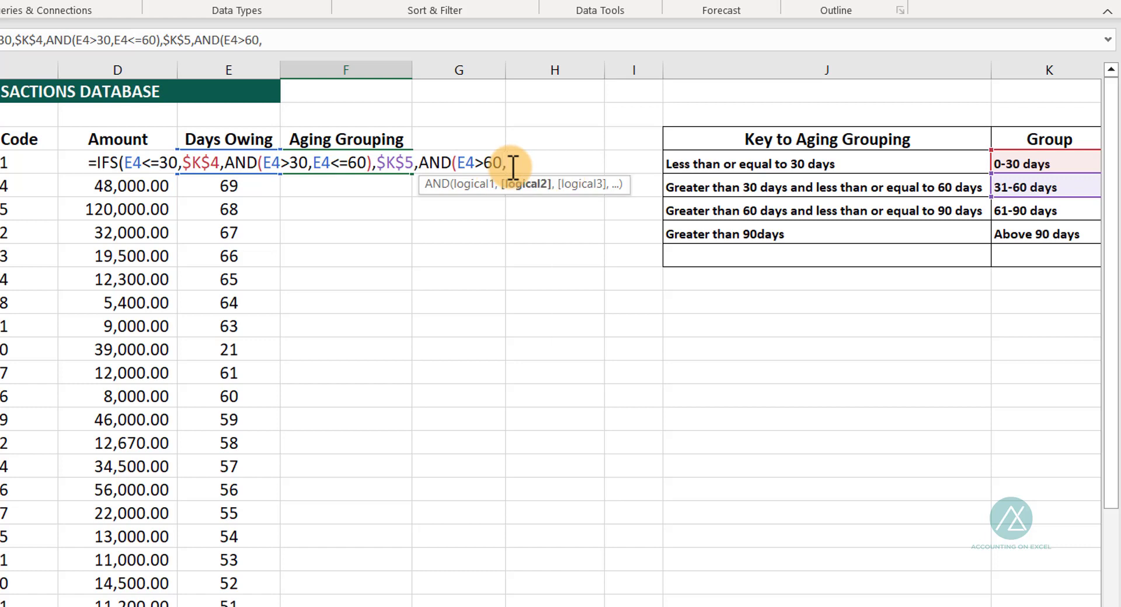
left_click(224, 138)
key("Down")
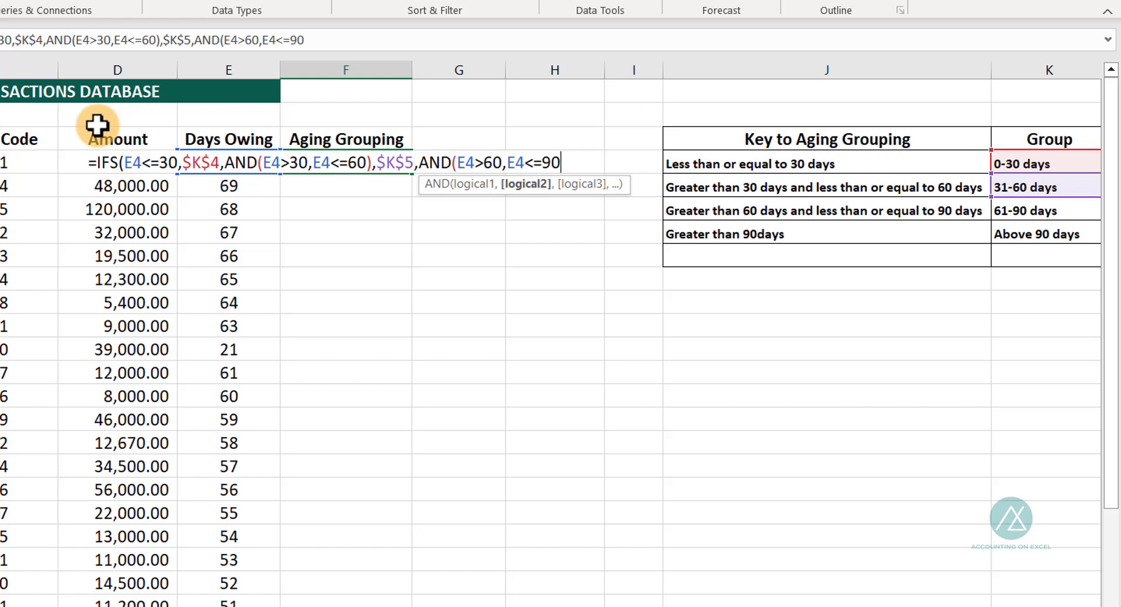
type(")")
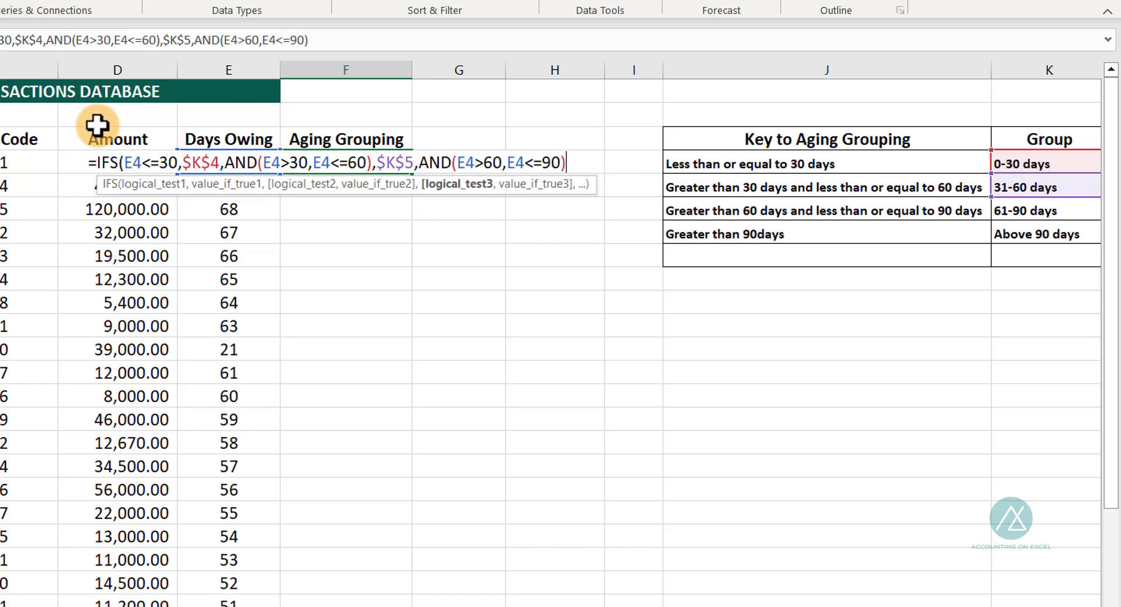
type(",")
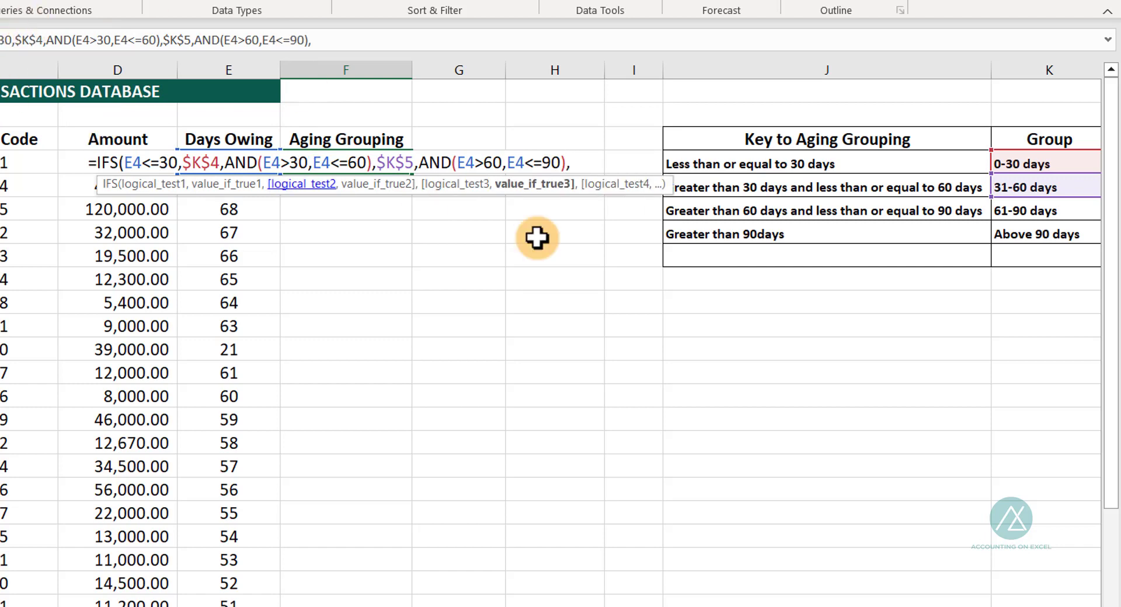
left_click(1017, 219)
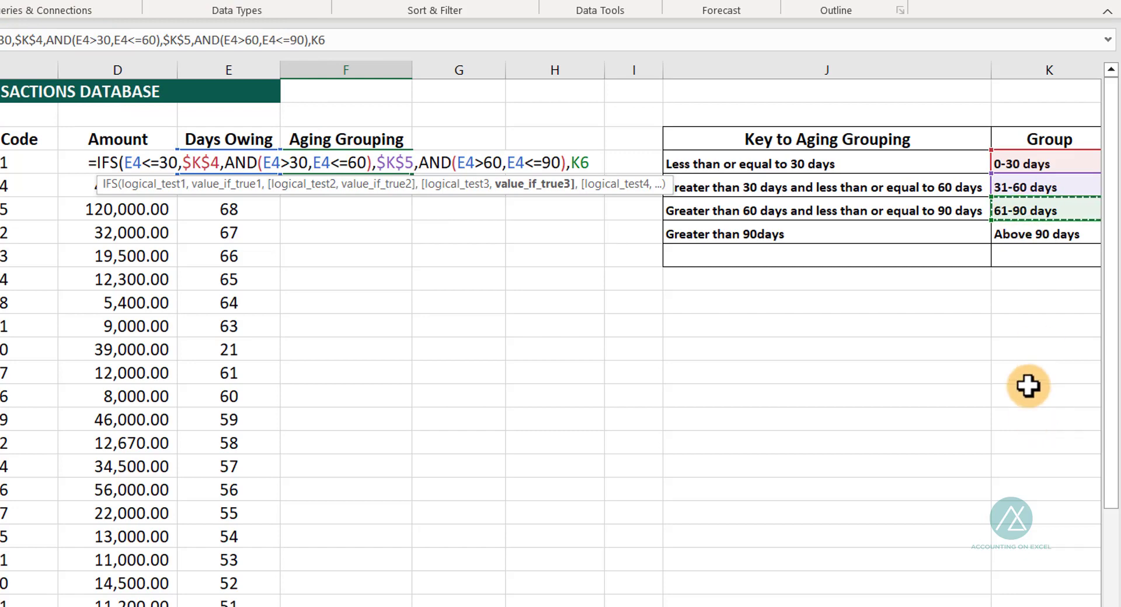
key("F4")
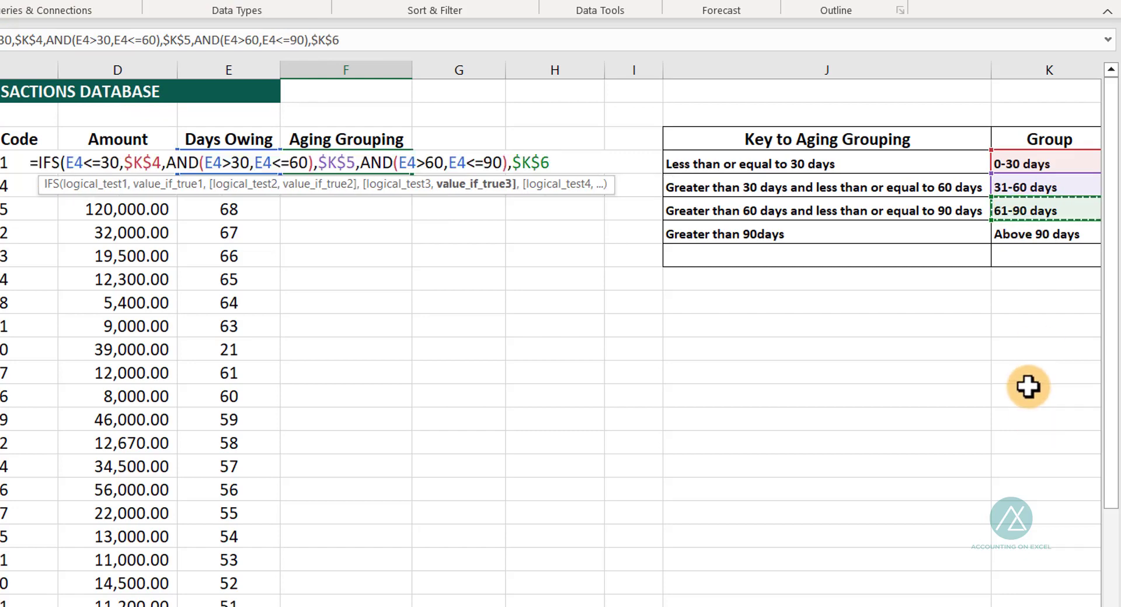
type(",")
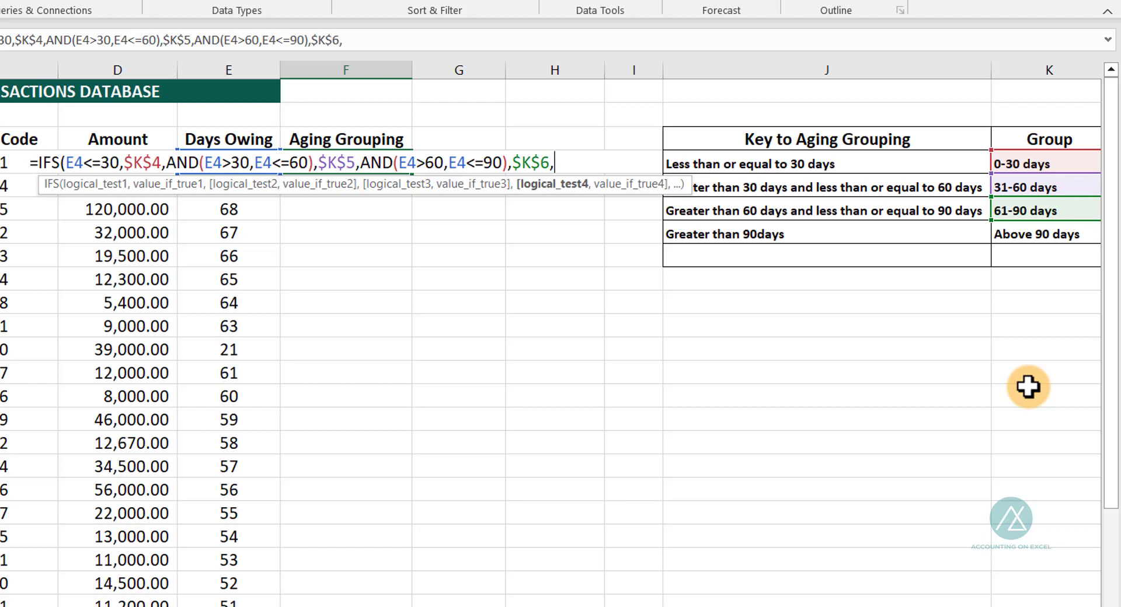
- Finish the IFS formula in F4 with the condition E4>90 returning the Above 90 days group from $K$7
left_click(251, 143)
key("Down")
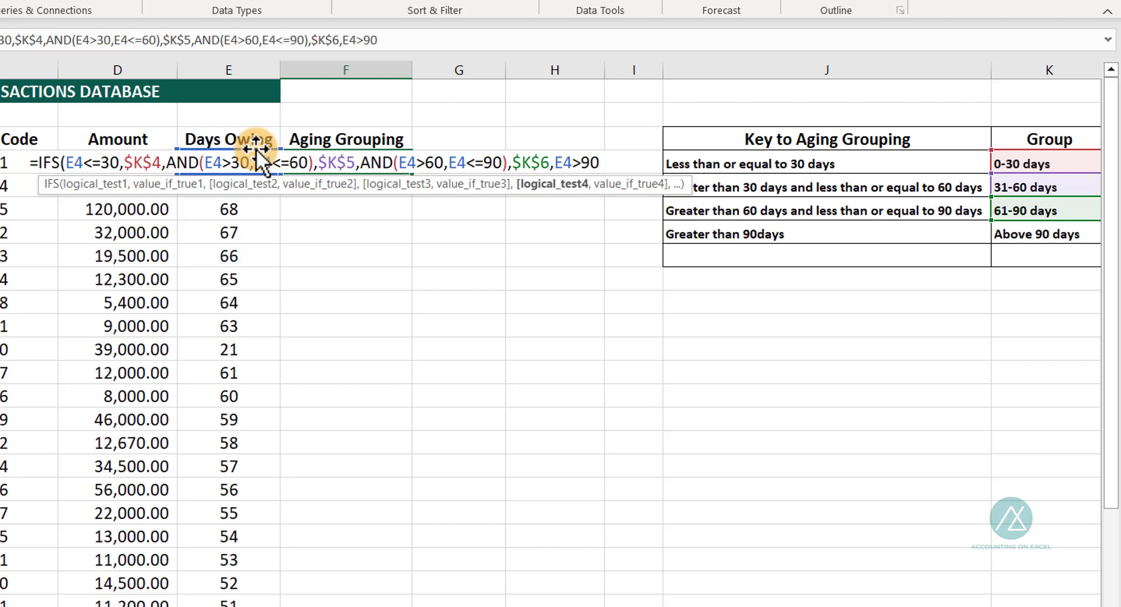
type(",")
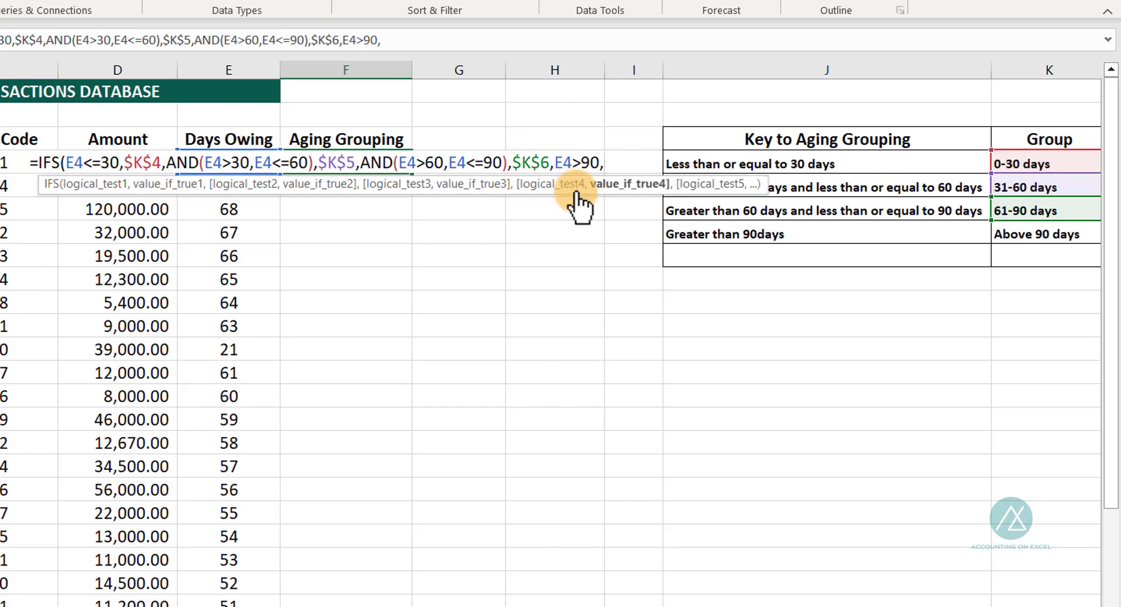
left_click(1013, 232)
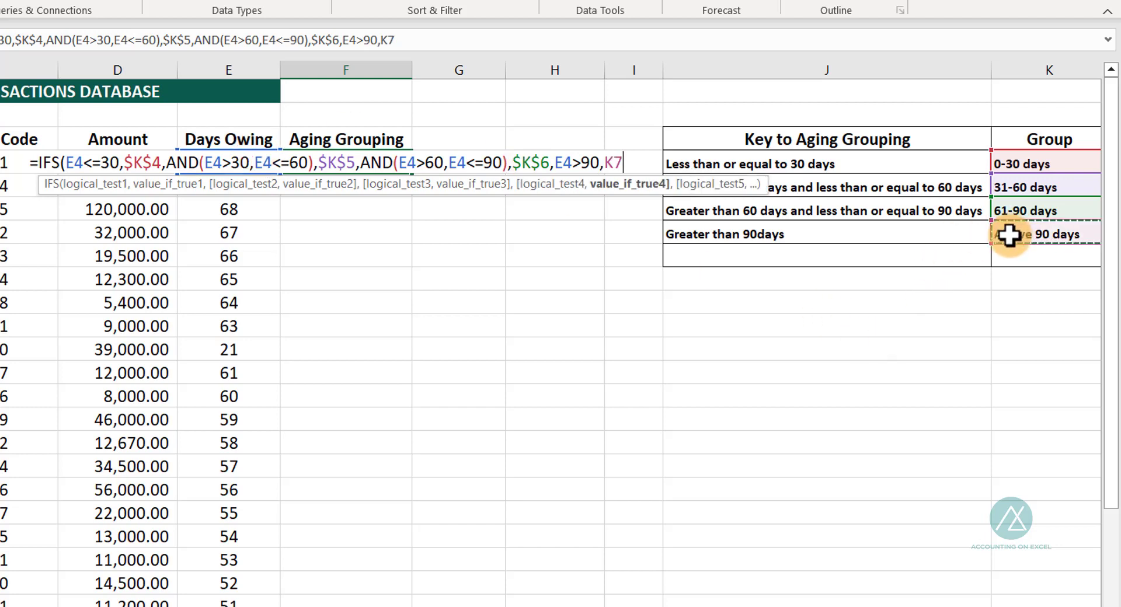
key("F4")
type(")")
key("Return")
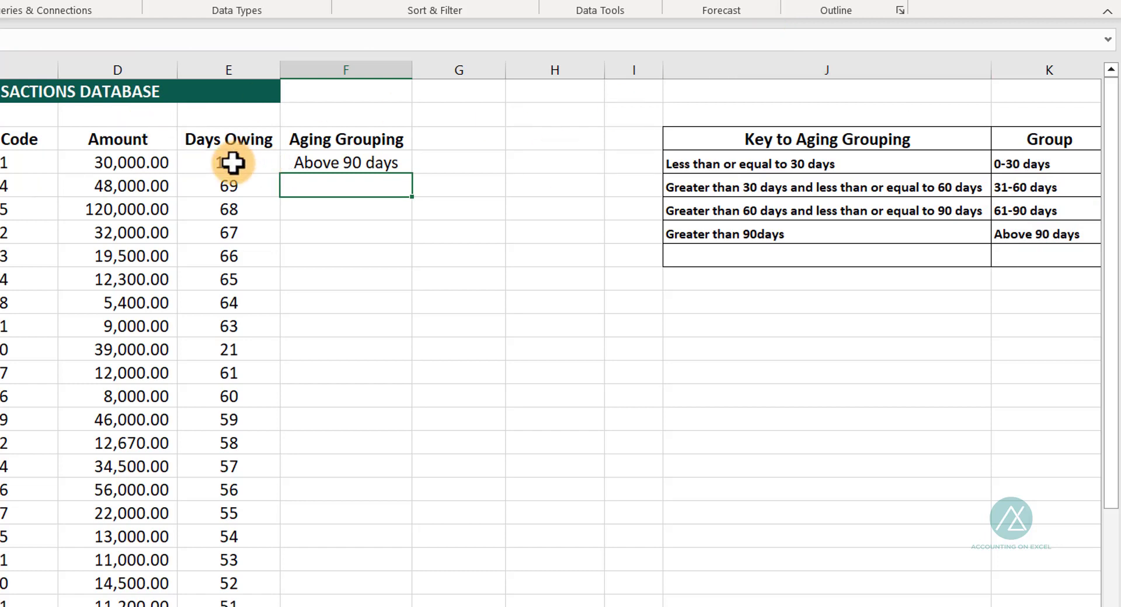
- Fill the Aging Grouping formula from F4 down to F23 and review the groups for all transactions
left_click(376, 157)
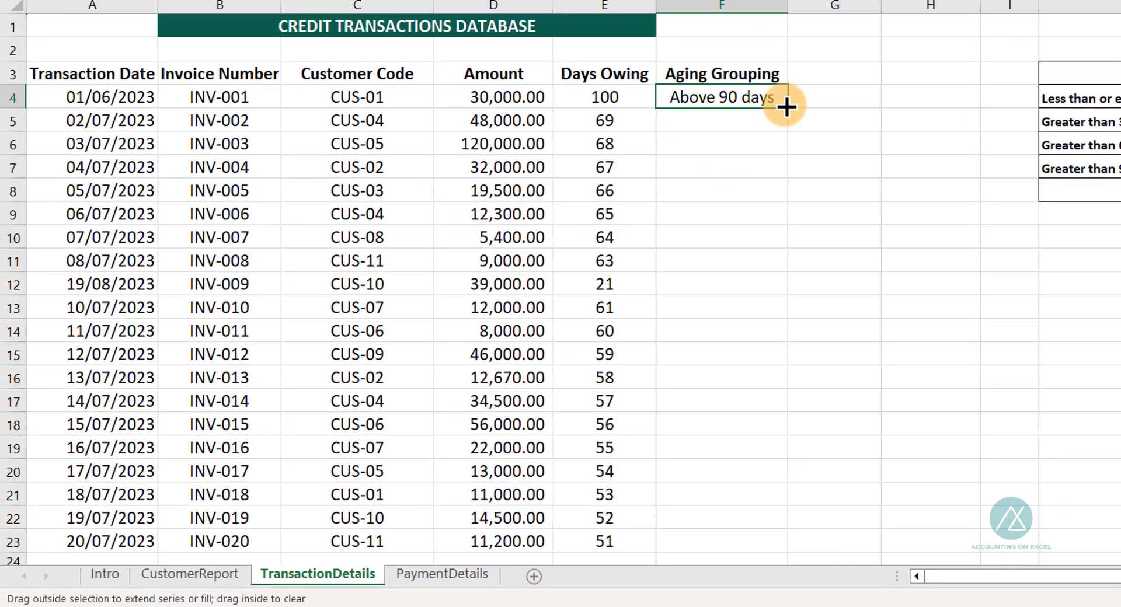
double_click(787, 106)
scroll(728, 380, "down", 2)
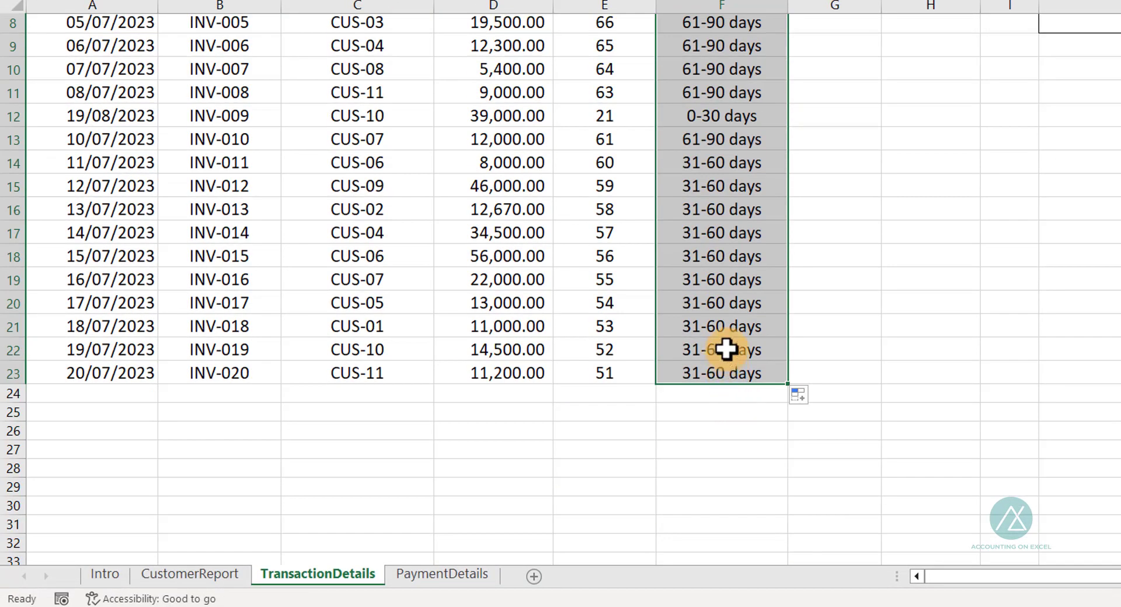
scroll(726, 349, "up", 2)
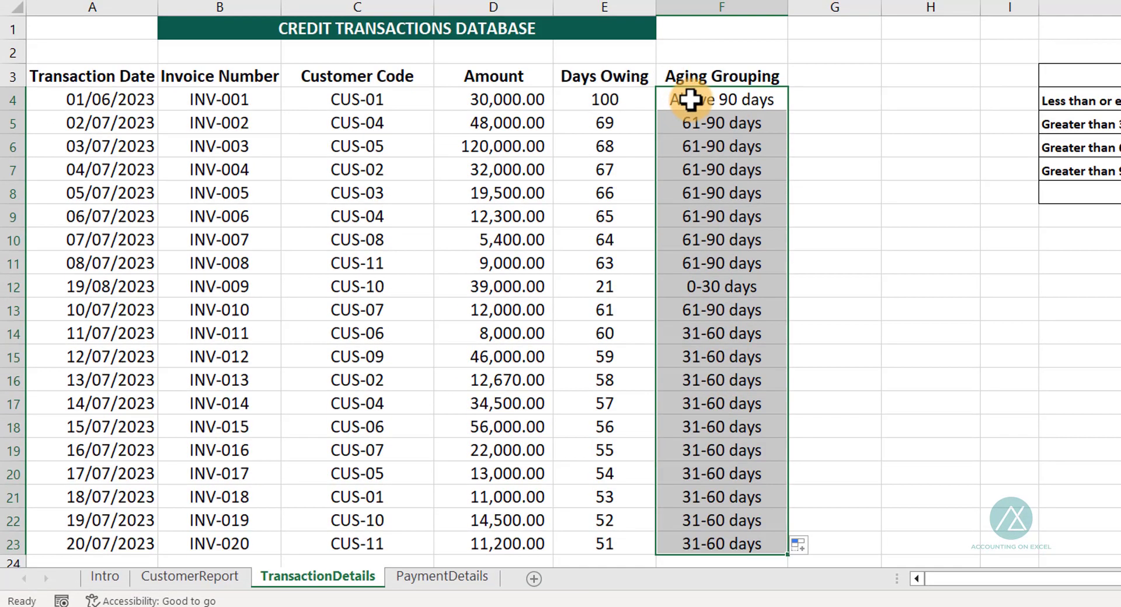
- Compare the formulas in E4 and F4, test blank handling by clearing the transaction dates in A4 and A5, and undo both deletions
left_click(690, 100)
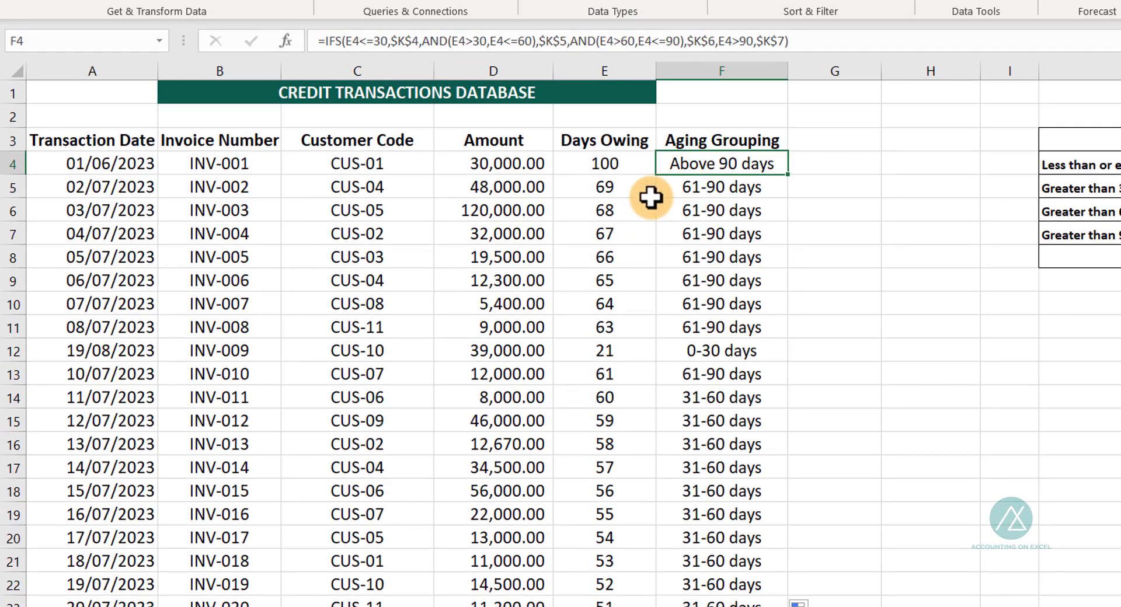
left_click(611, 164)
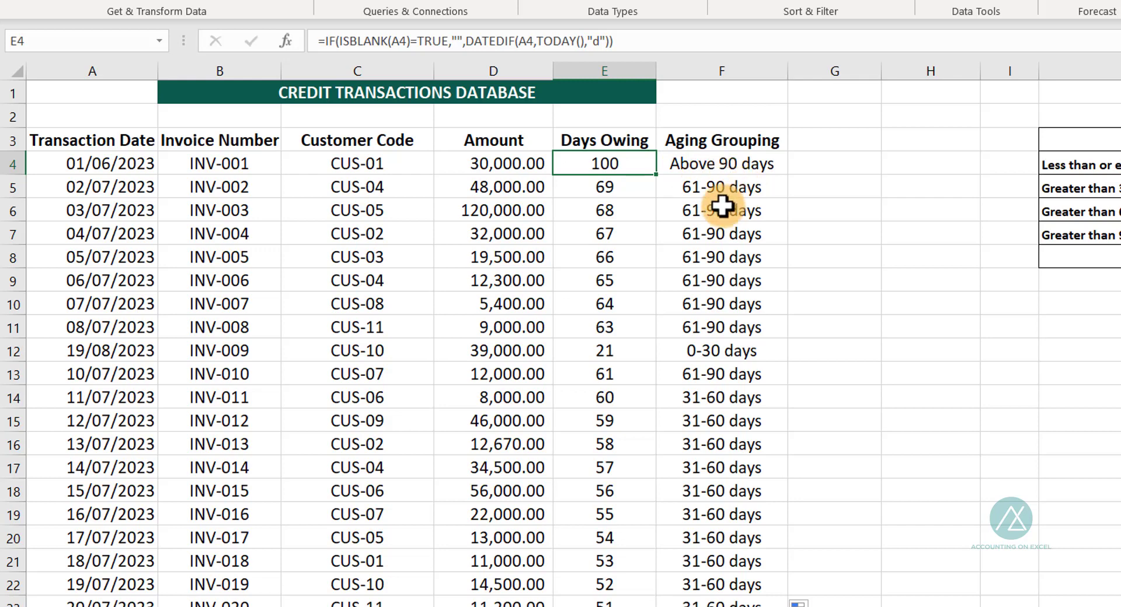
left_click(709, 166)
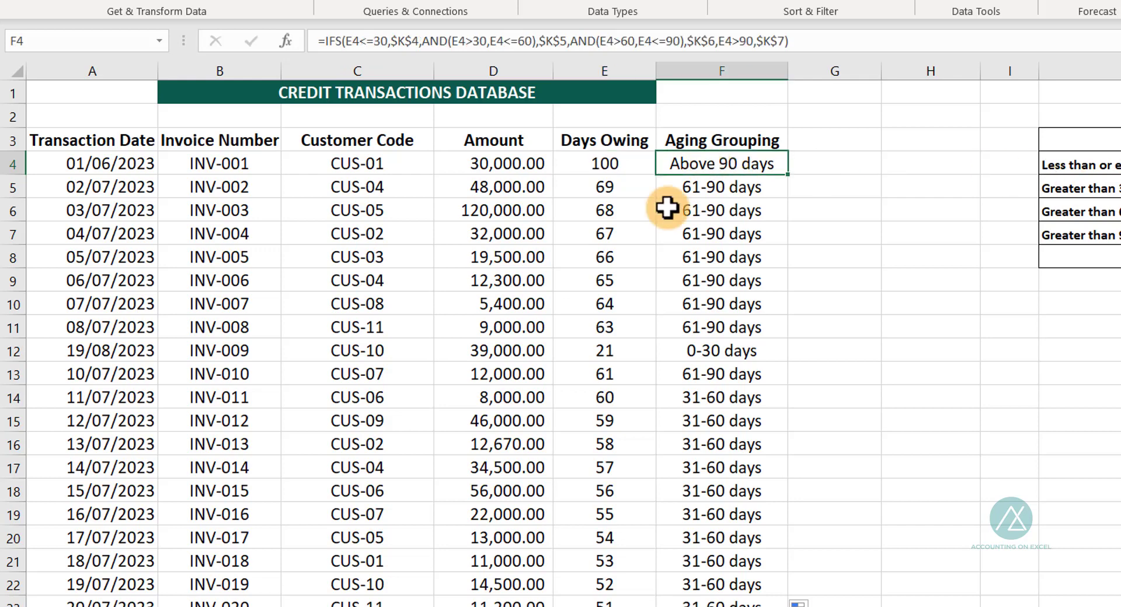
left_click(591, 167)
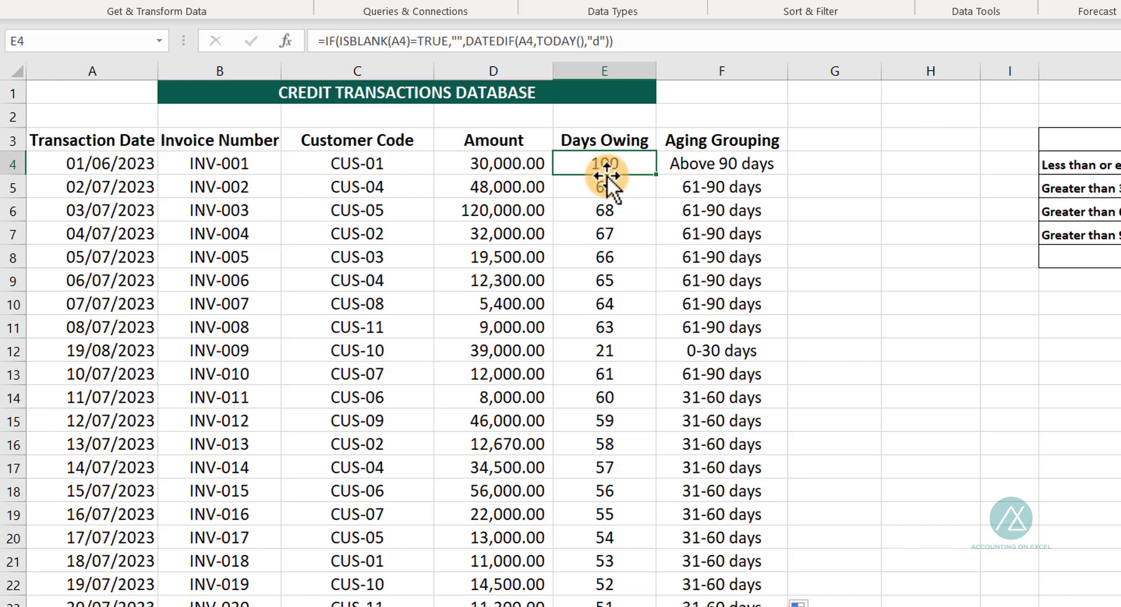
left_click(118, 166)
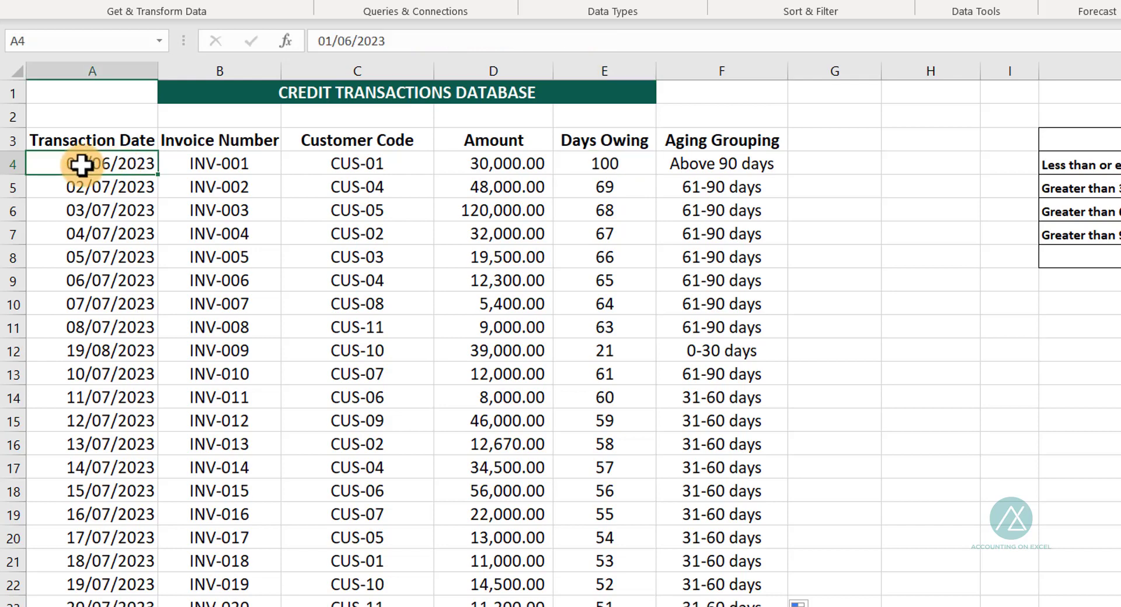
key("Delete")
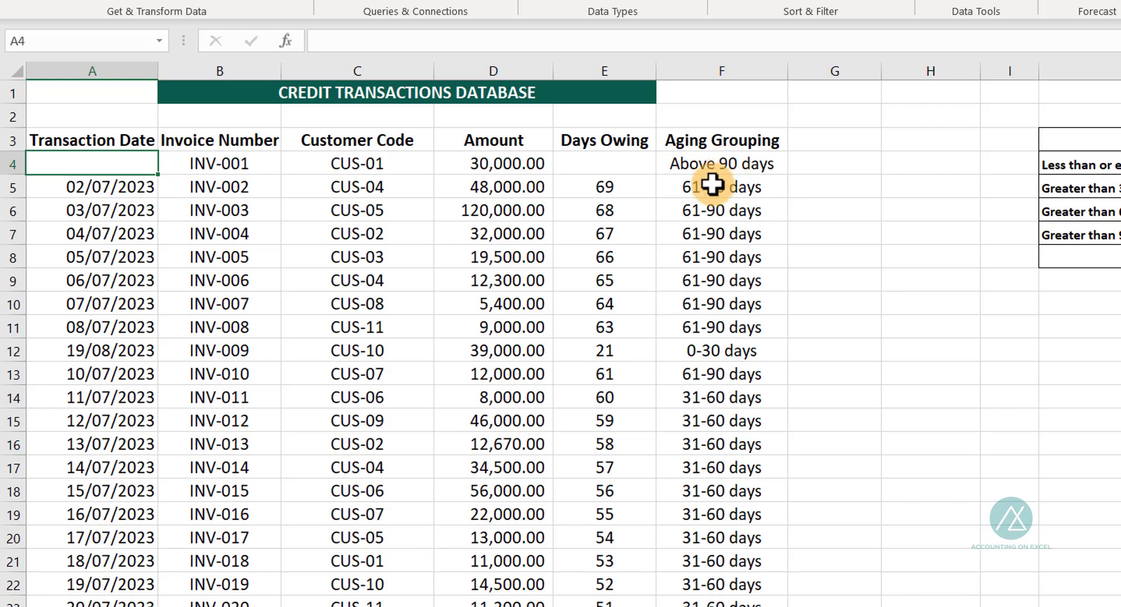
left_click(74, 188)
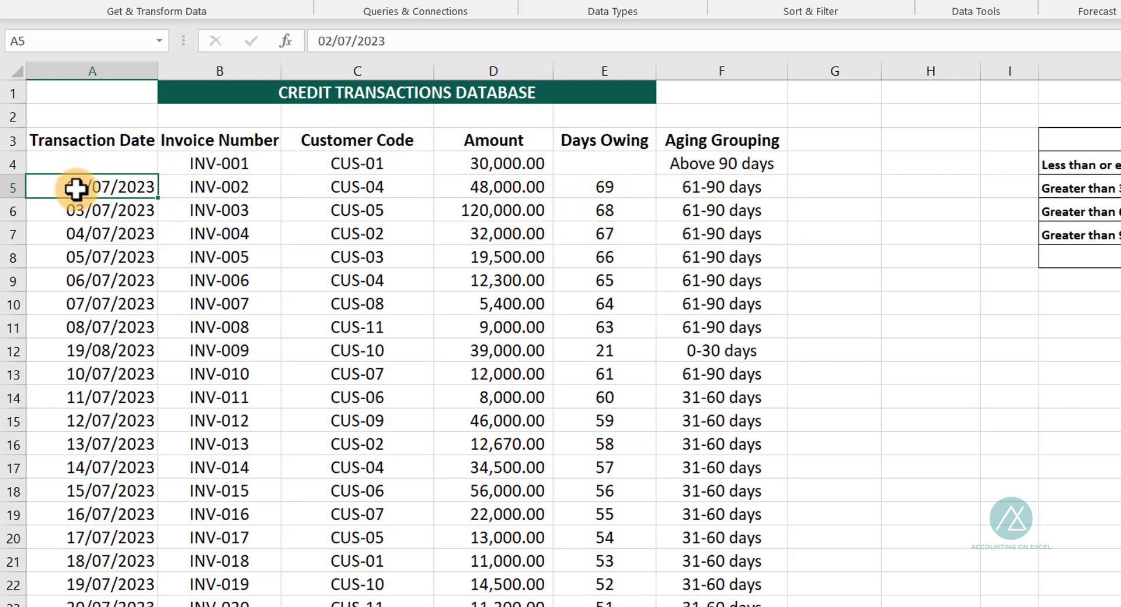
key("Delete")
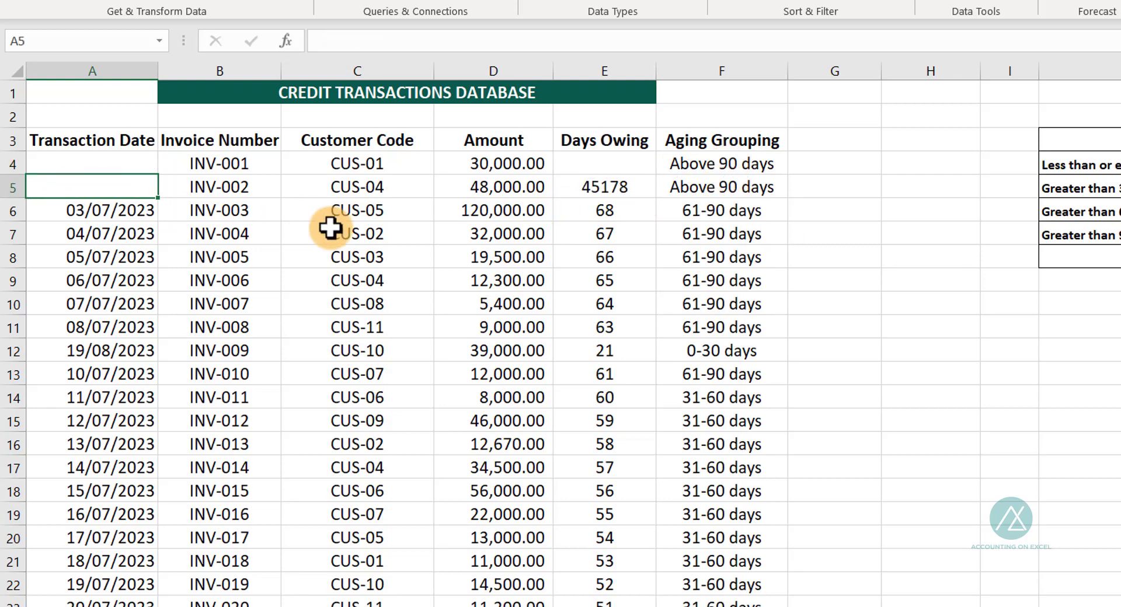
key("ctrl+z")
key("ctrl+z")
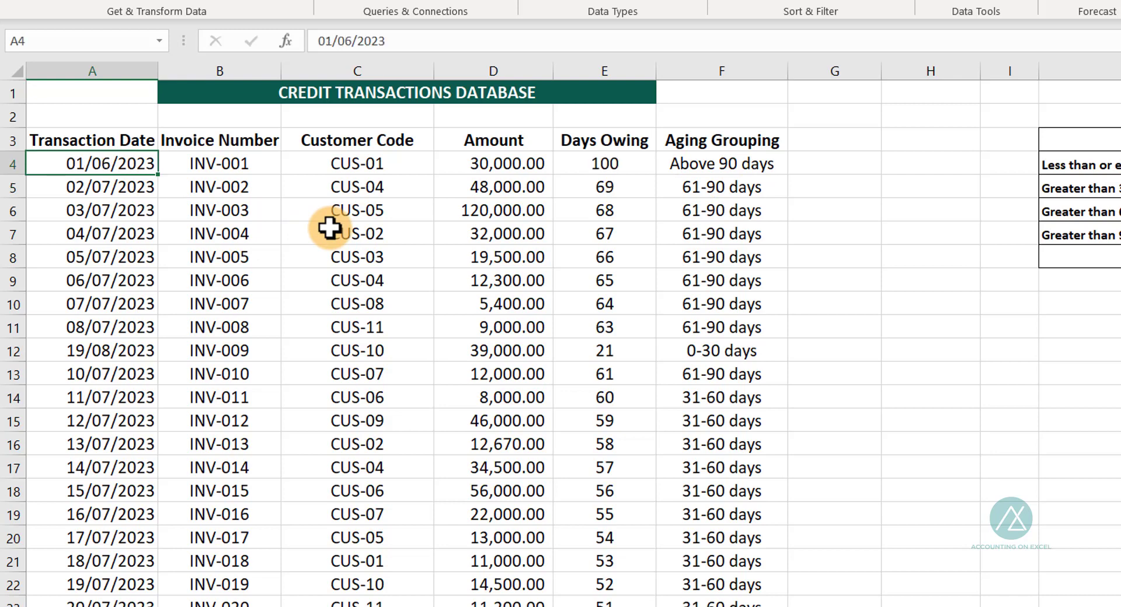
- Insert E4="" with an empty-text result "" as the first test of the IFS formula in F4, ahead of E4<=30
left_click(686, 163)
left_click(408, 41)
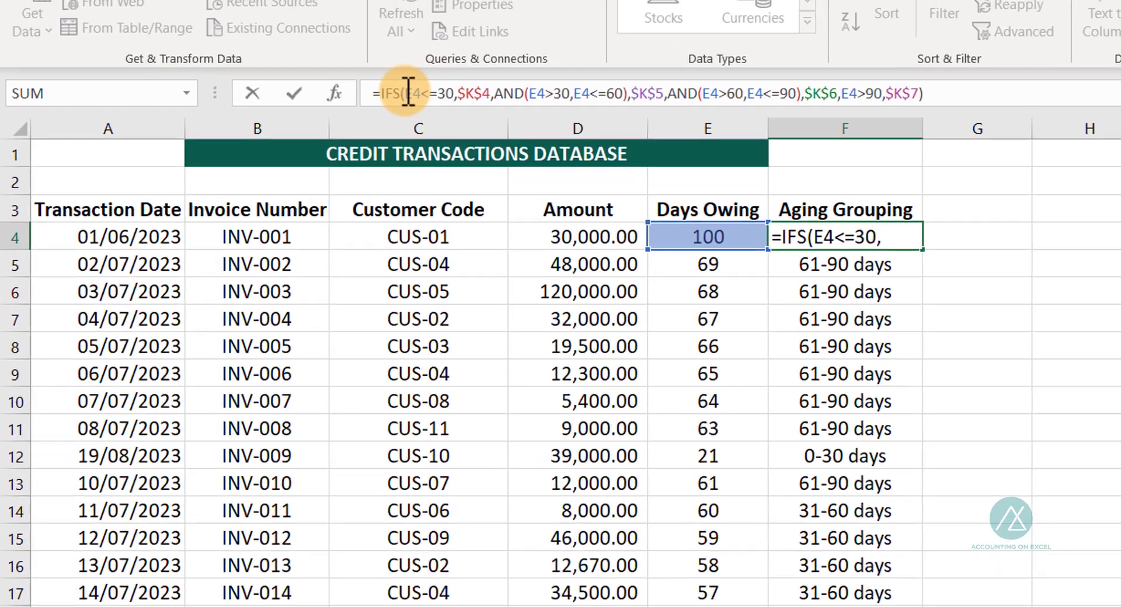
left_click(354, 49)
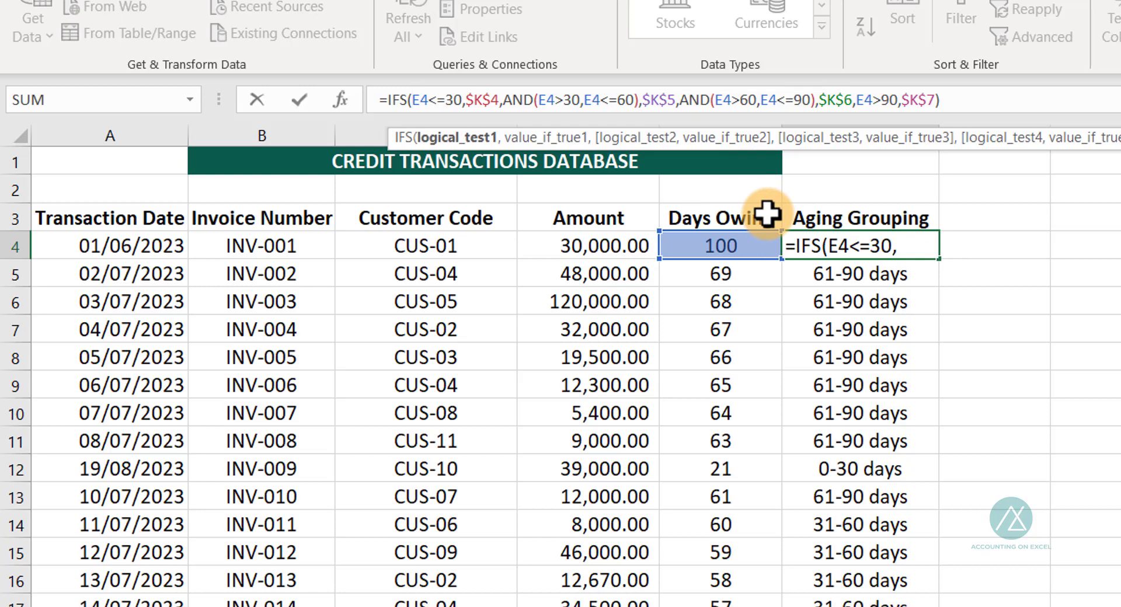
type("E")
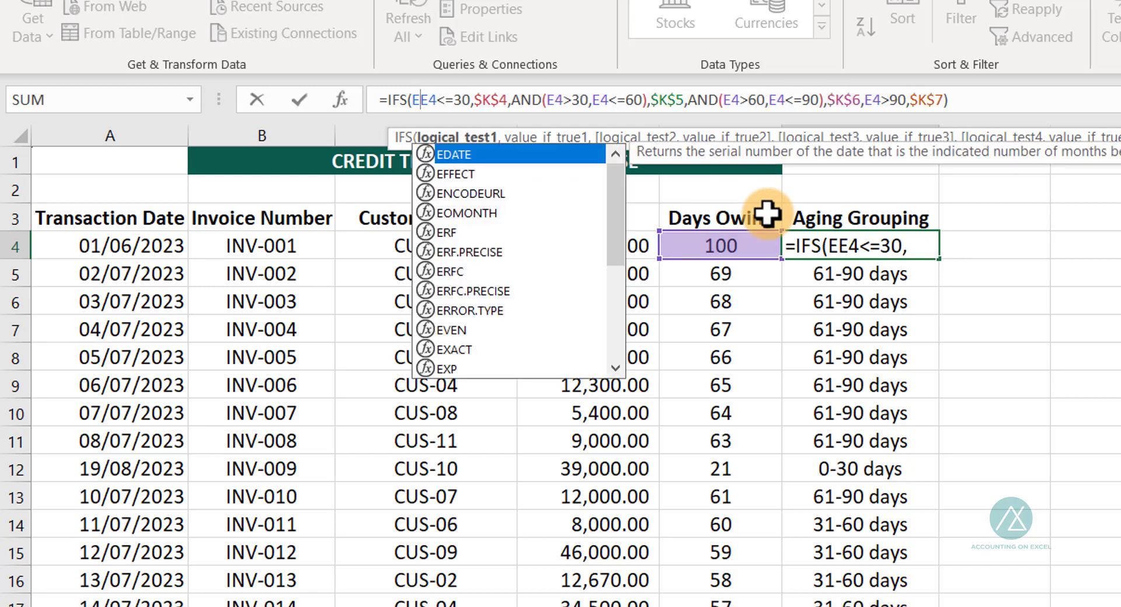
type("4=")
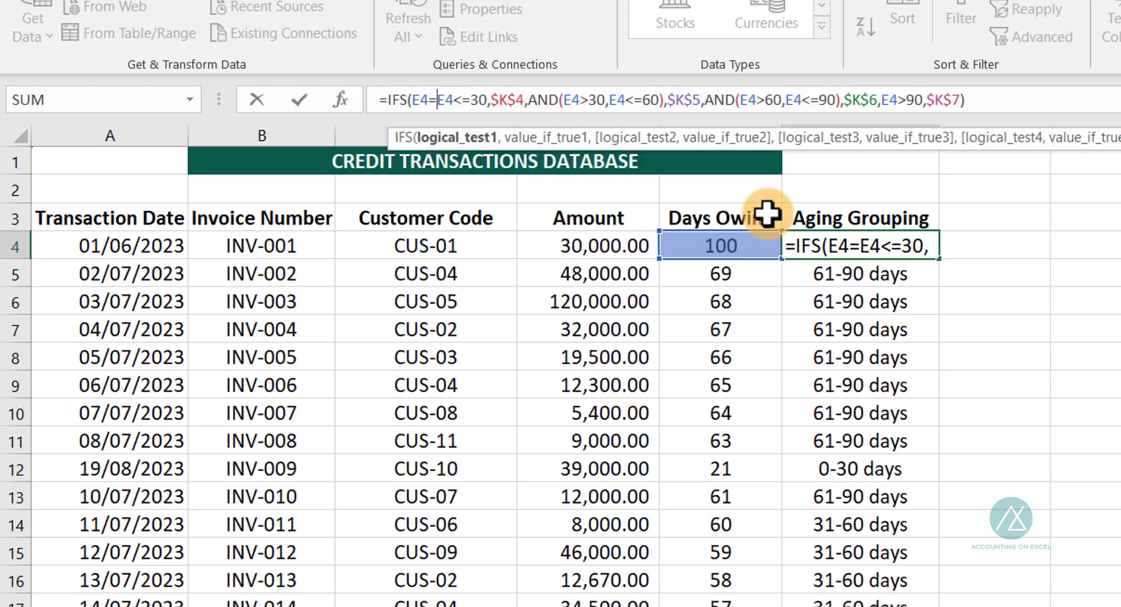
type("\"\",\"")
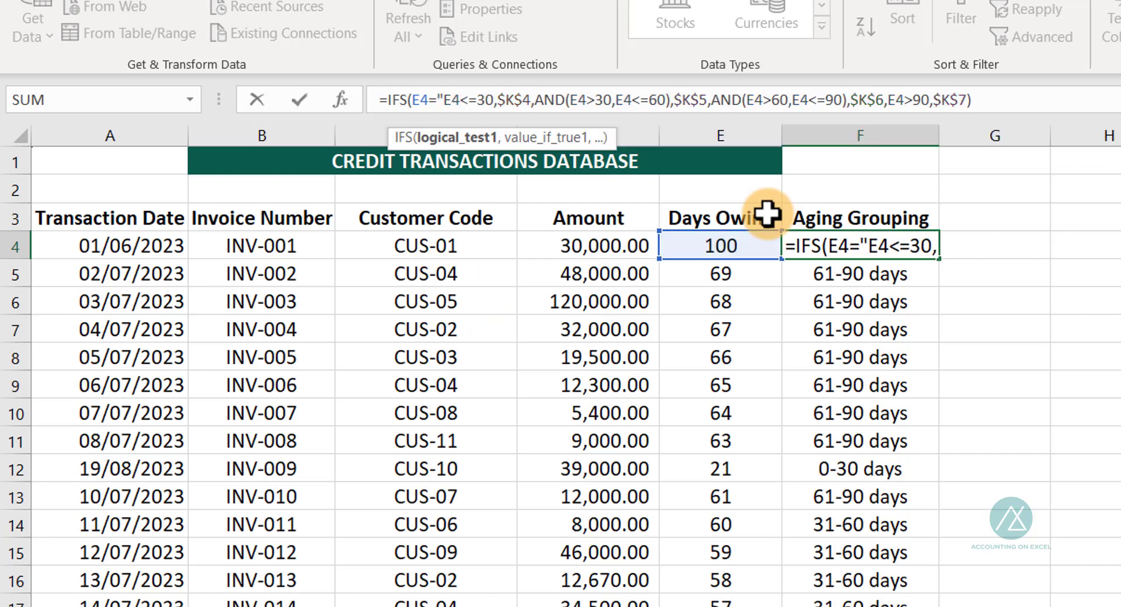
type("\"")
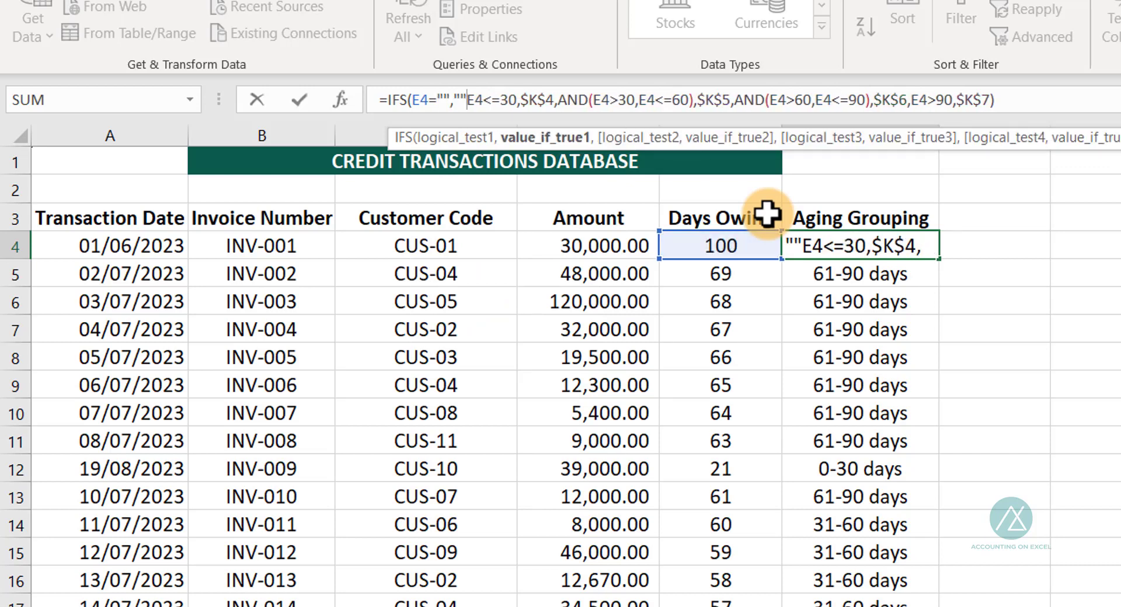
type(",")
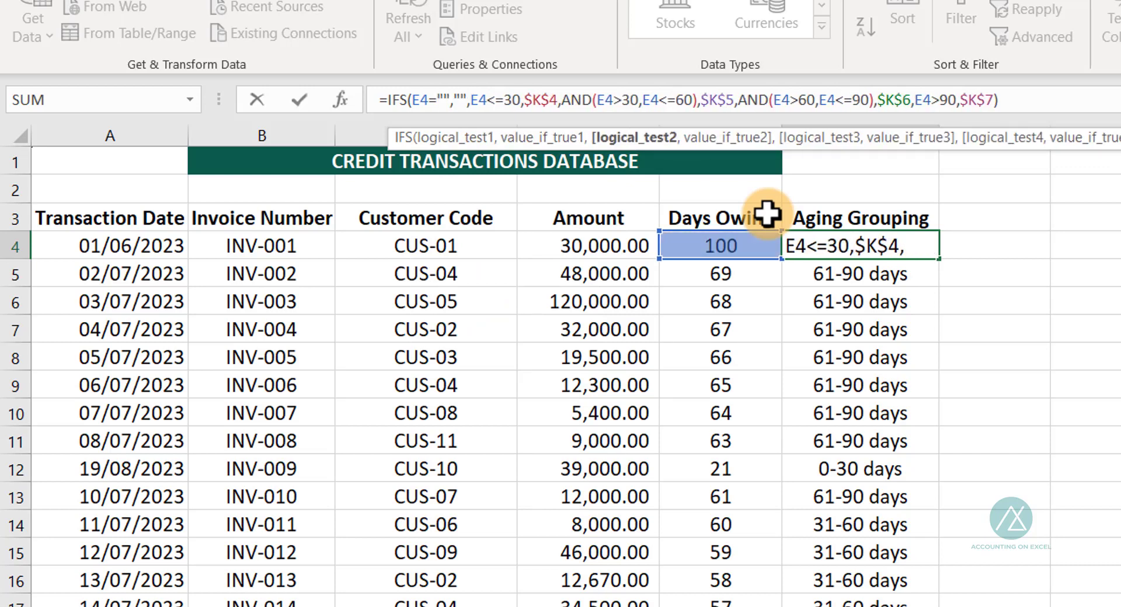
key("Return")
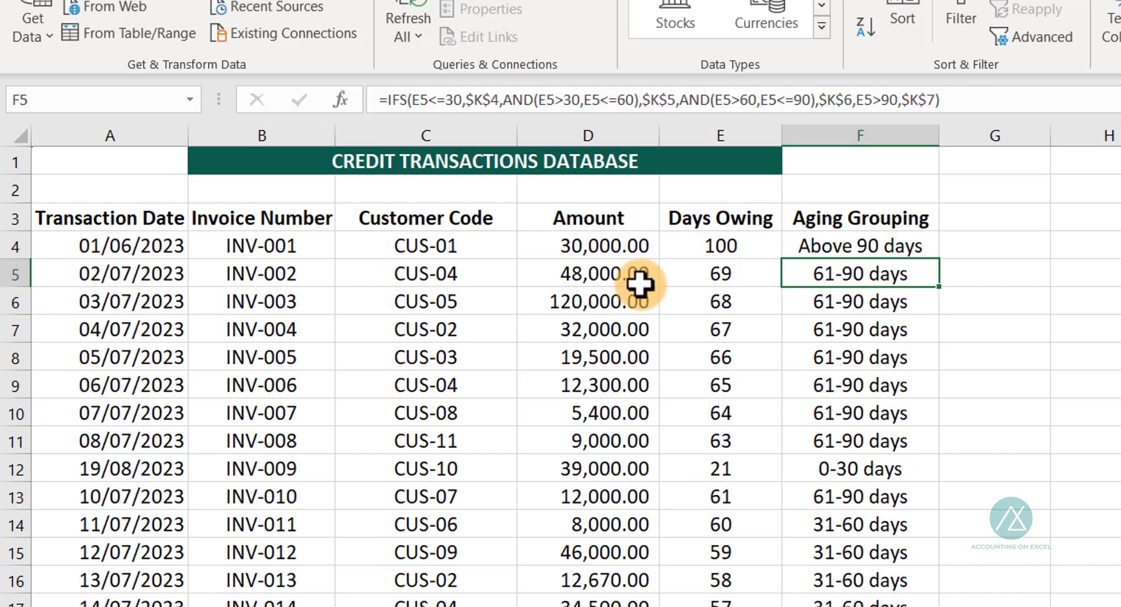
- Test the revised F4 formula by clearing the transaction date in A4, and undo the deletion
left_click(110, 248)
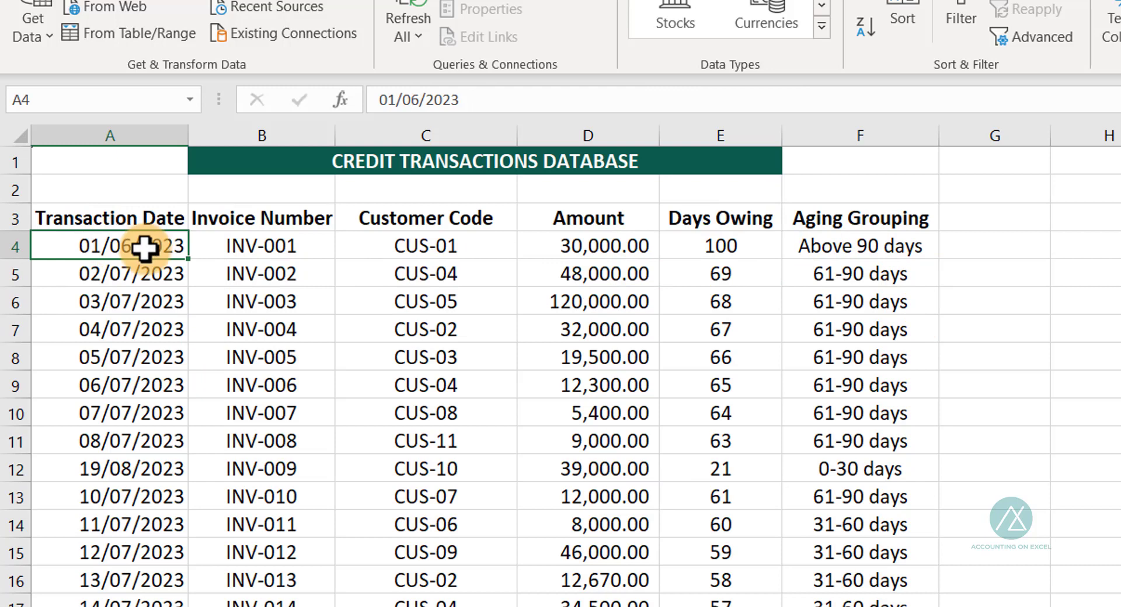
key("Delete")
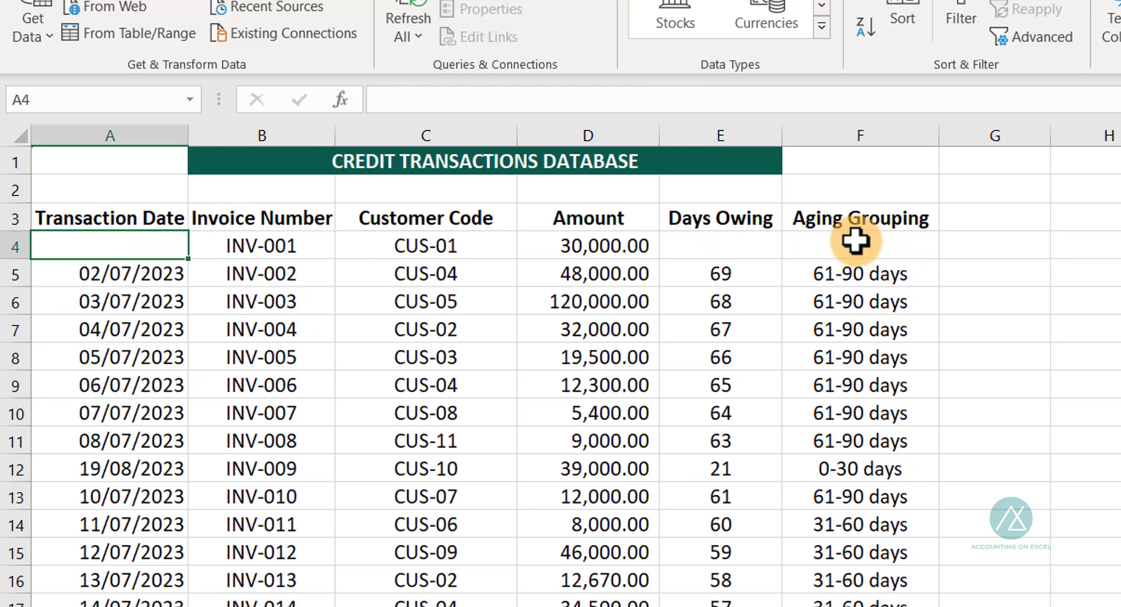
key("ctrl+z")
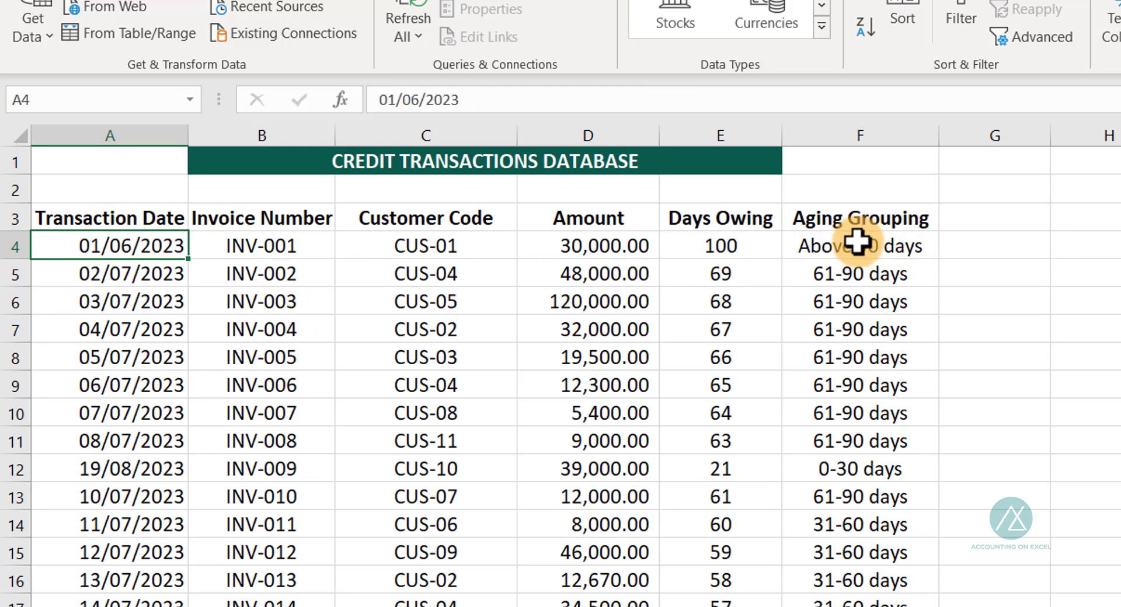
- Fill the revised Aging Grouping formula from F4 down to F23 and test it by clearing the transaction date in A22
left_click(858, 241)
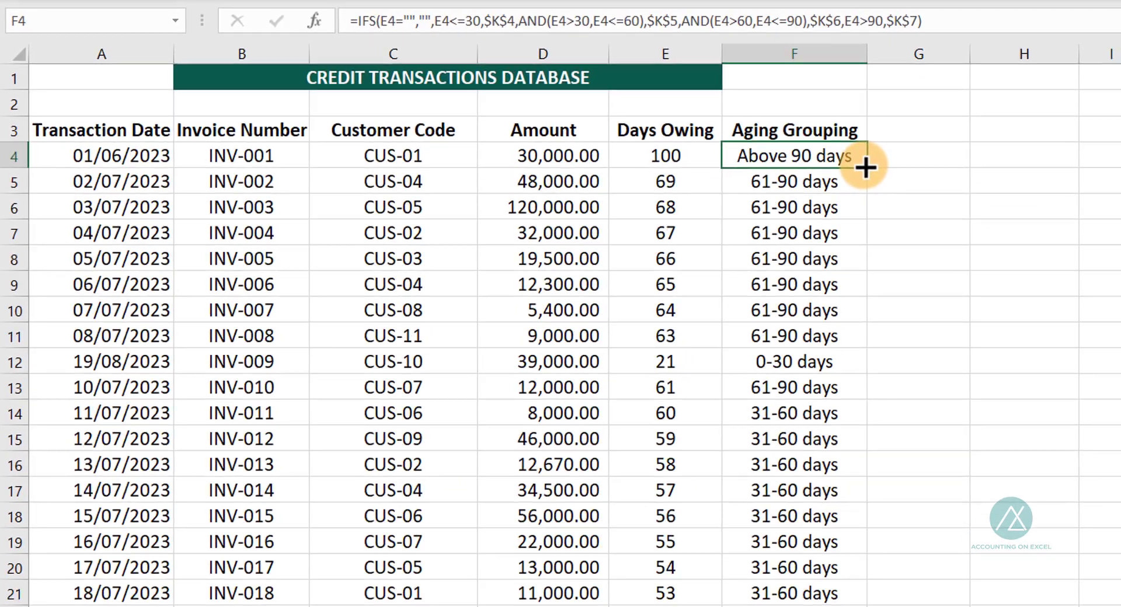
double_click(941, 258)
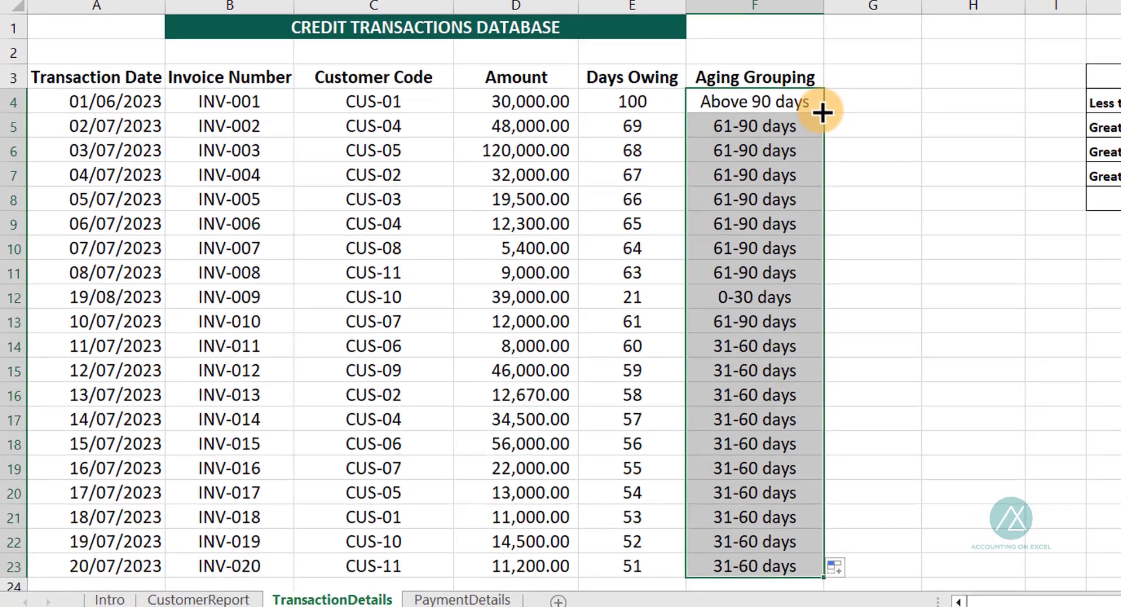
left_click(106, 537)
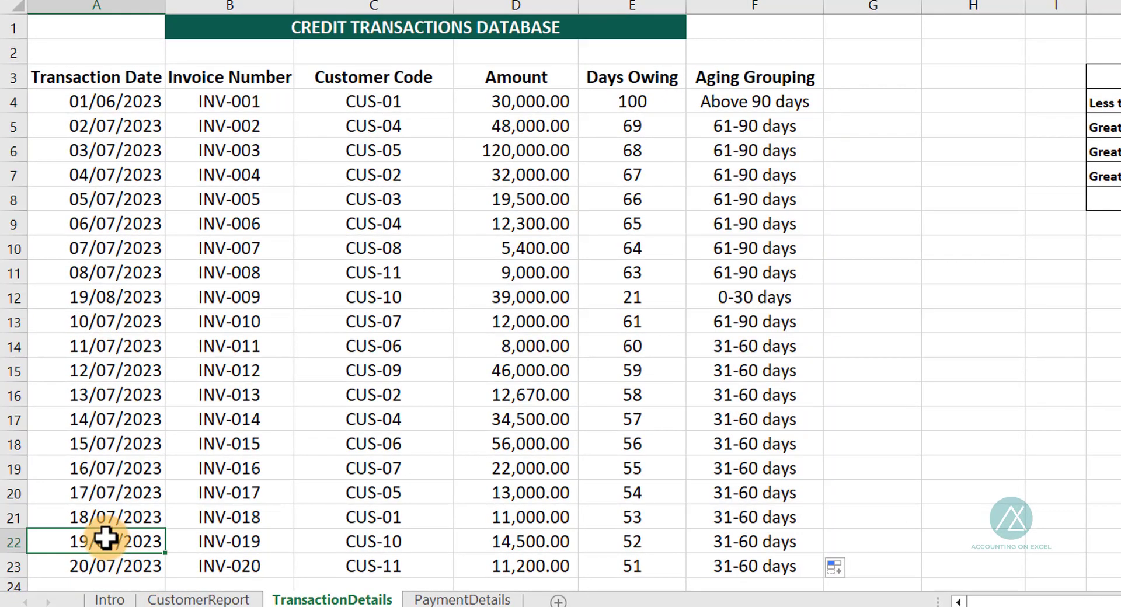
key("Delete")
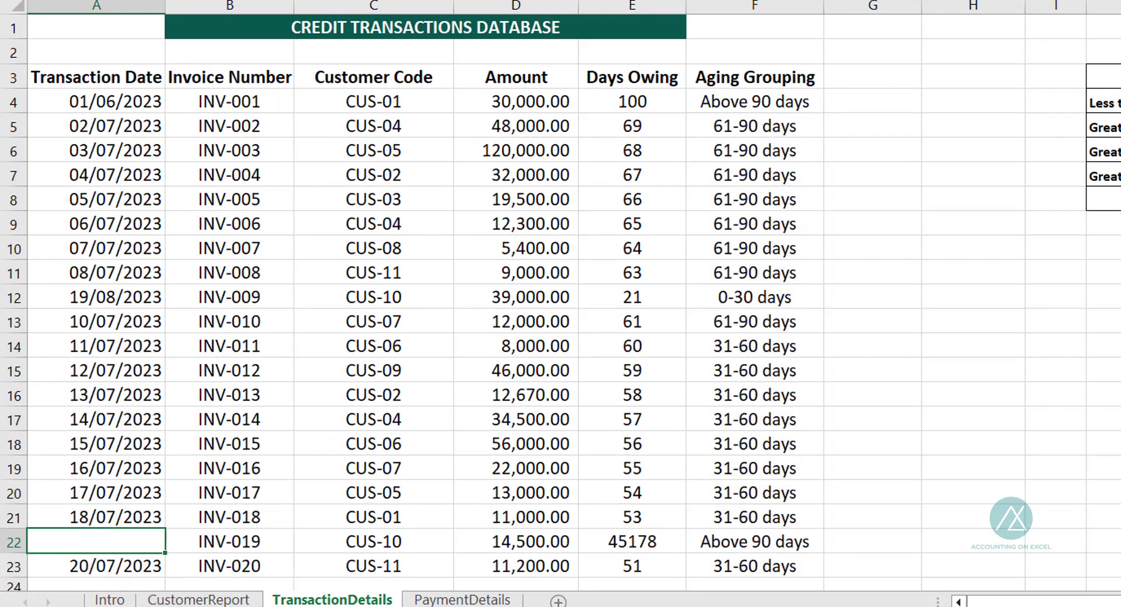
- Fill the blank-safe Days Owing formula from E4 down to E23 and restore the cleared transaction dates
left_click(758, 99)
key("ctrl+shift+Down")
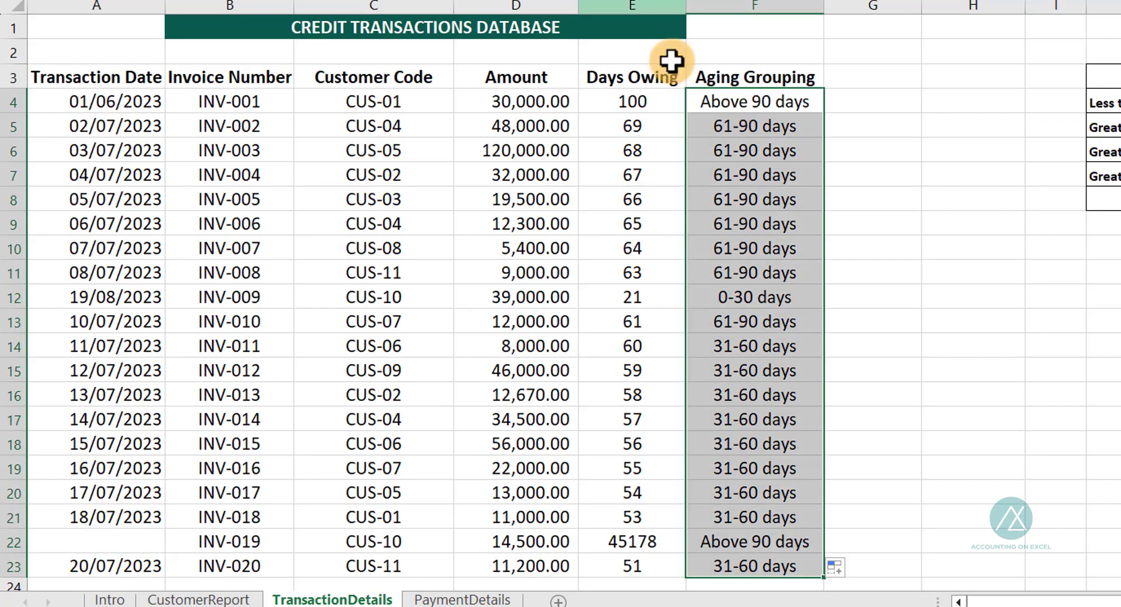
left_click(642, 101)
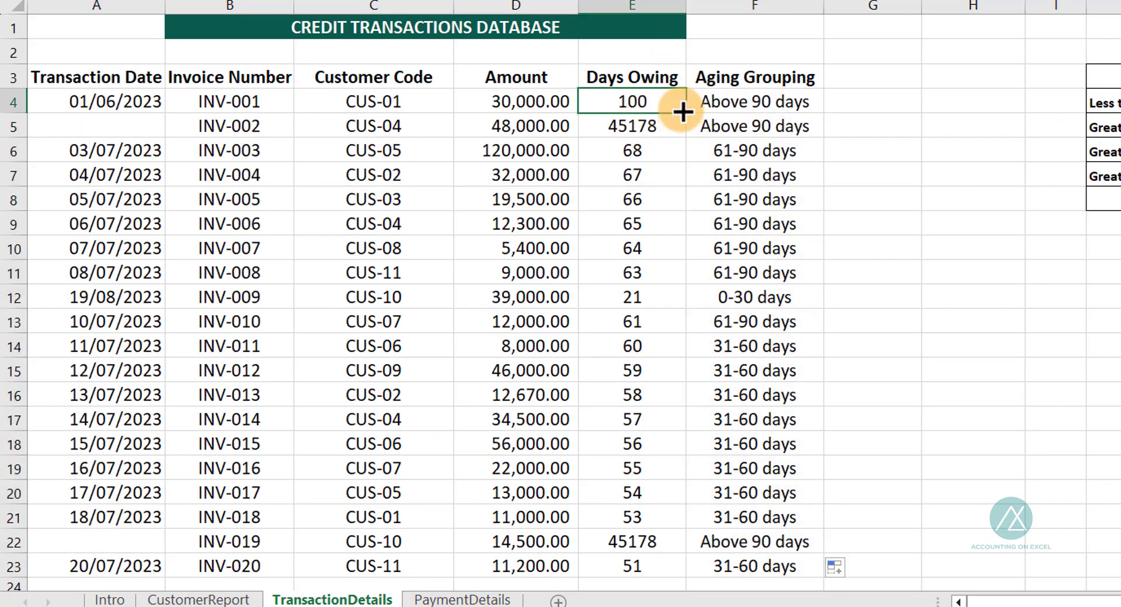
left_click_drag(686, 114, 619, 563)
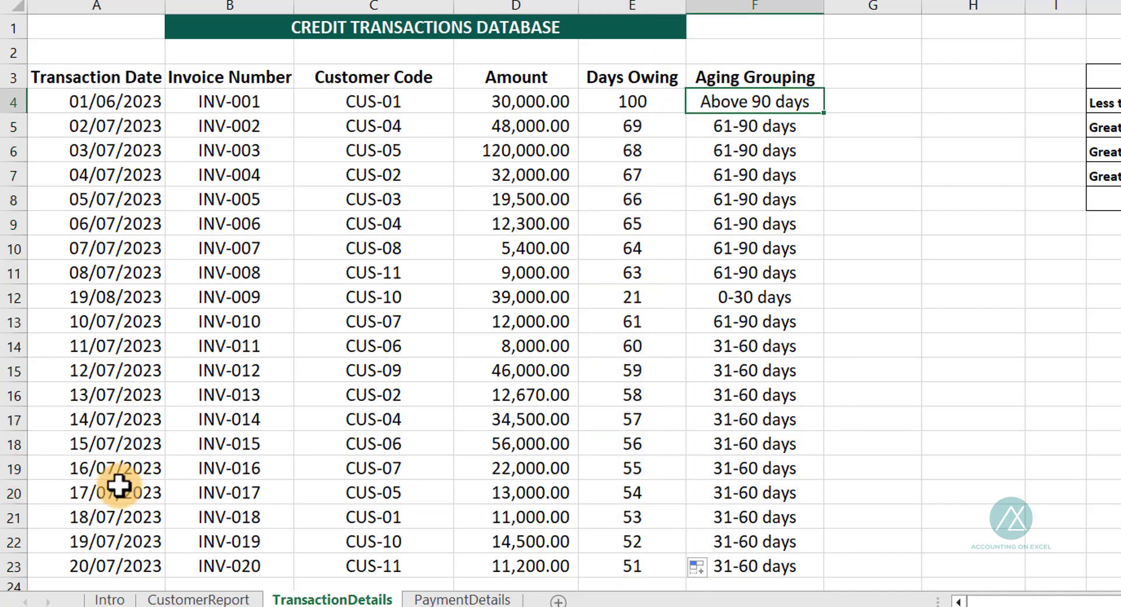
- Check the blank handling of Days Owing and Aging Grouping in row 22 by clearing its date, and undo the deletion
left_click(128, 539)
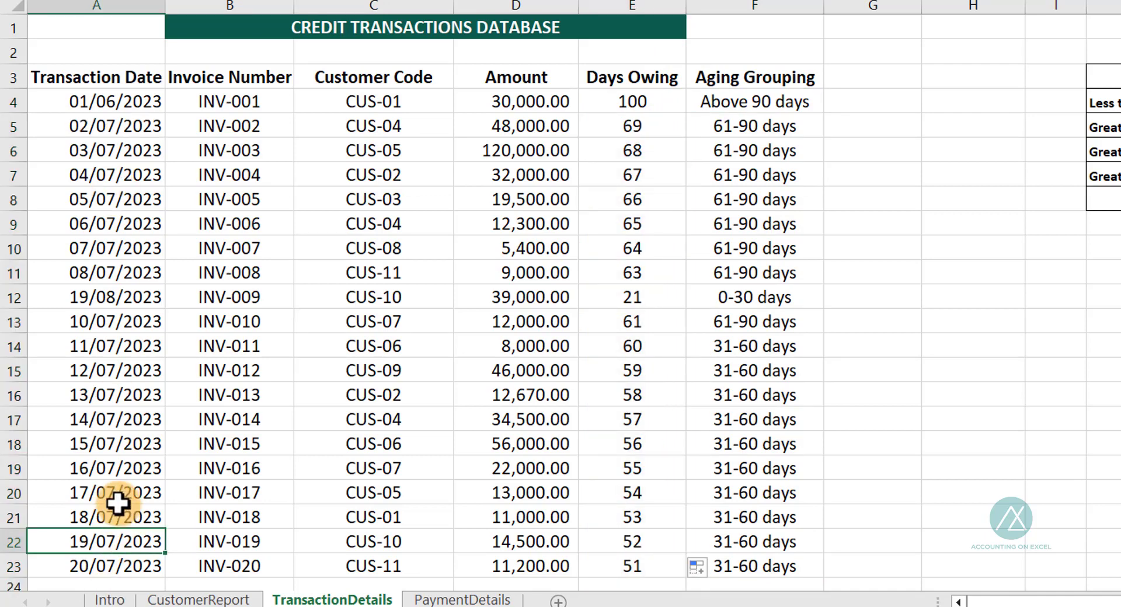
key("Delete")
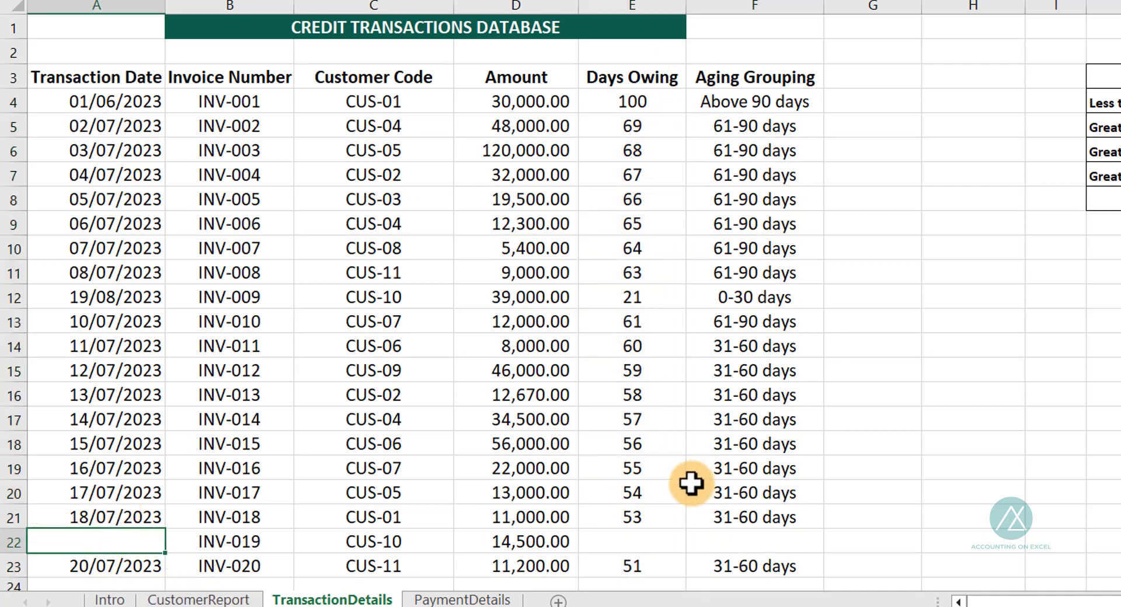
key("ctrl+z")
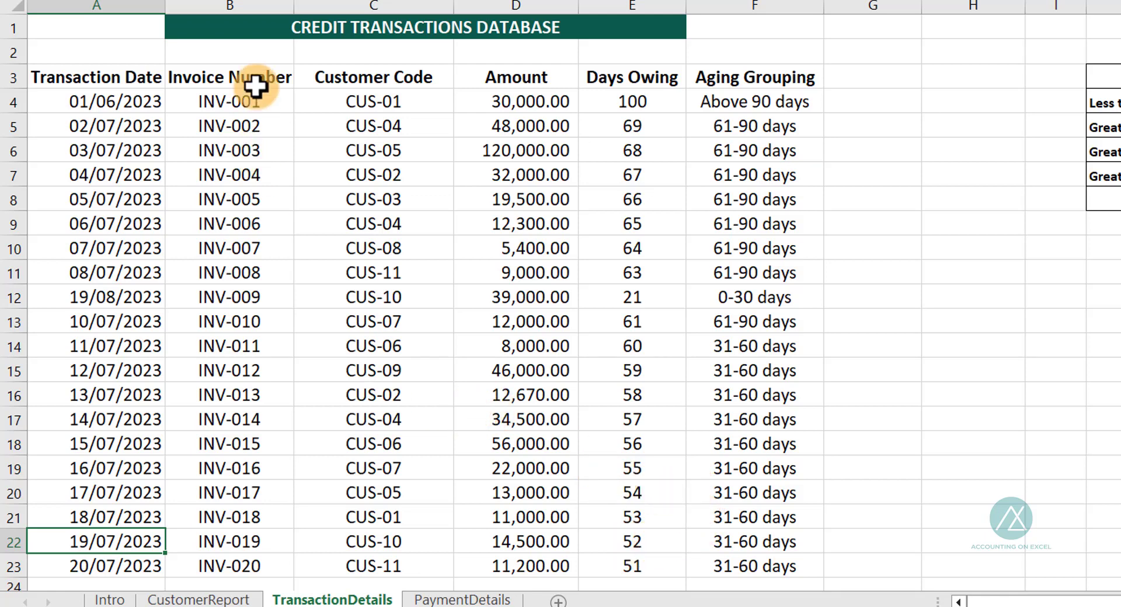
- Convert the credit transactions range $A$3:$F$23 into an Excel table with headers
left_click(228, 122)
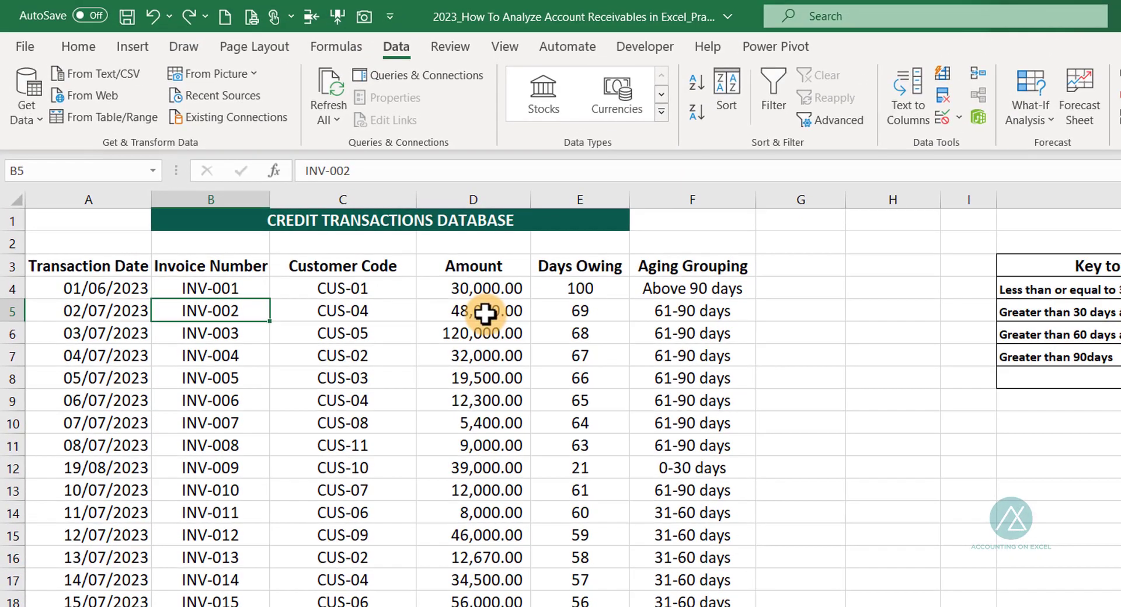
left_click(132, 46)
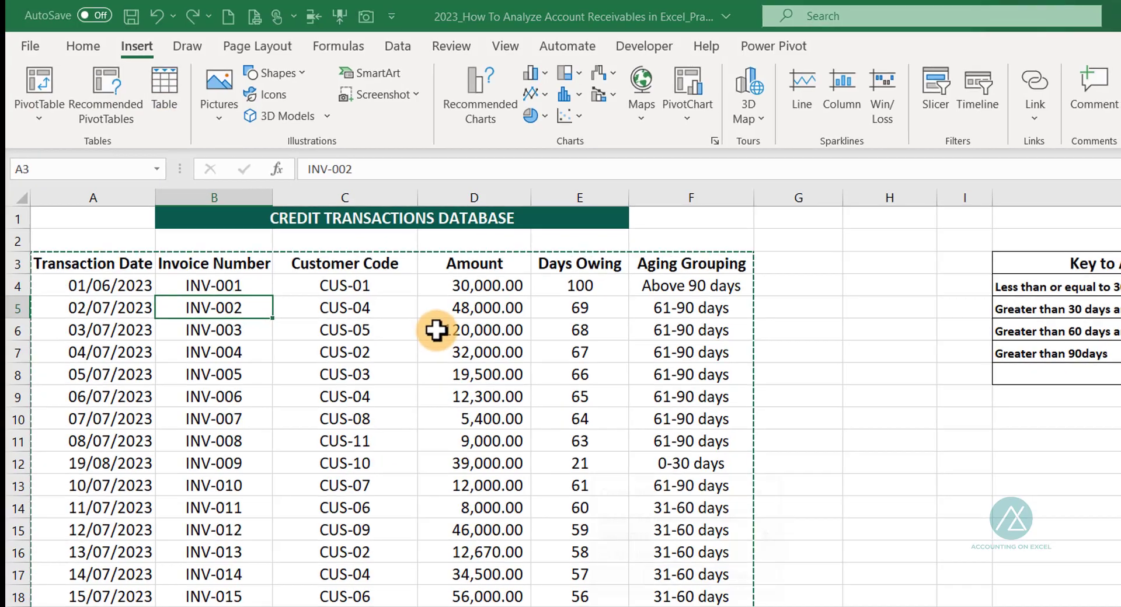
key("ctrl+t")
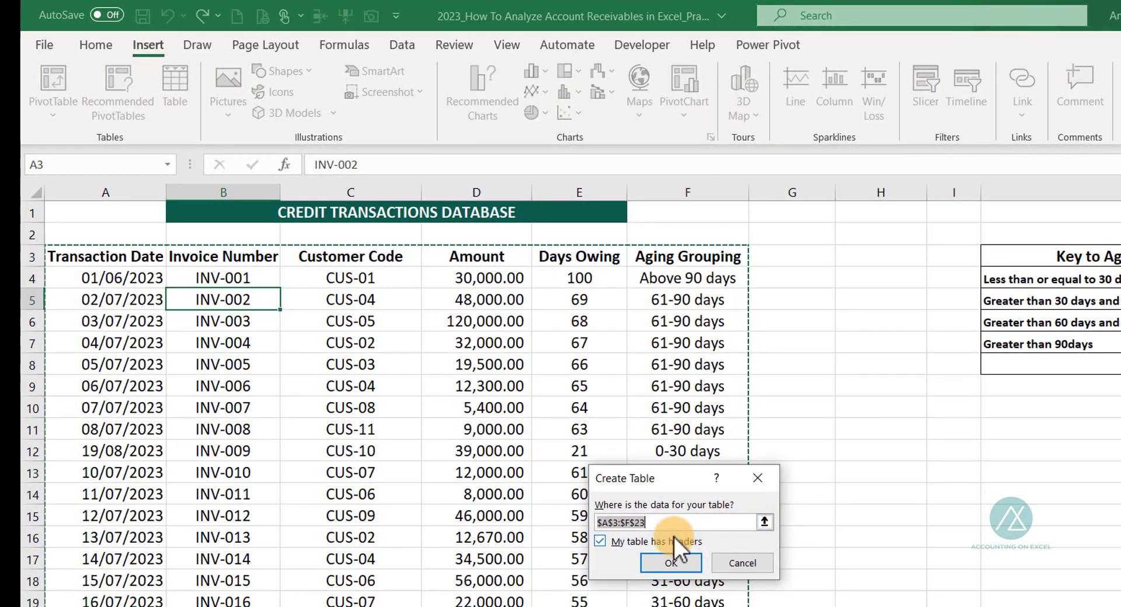
left_click(669, 564)
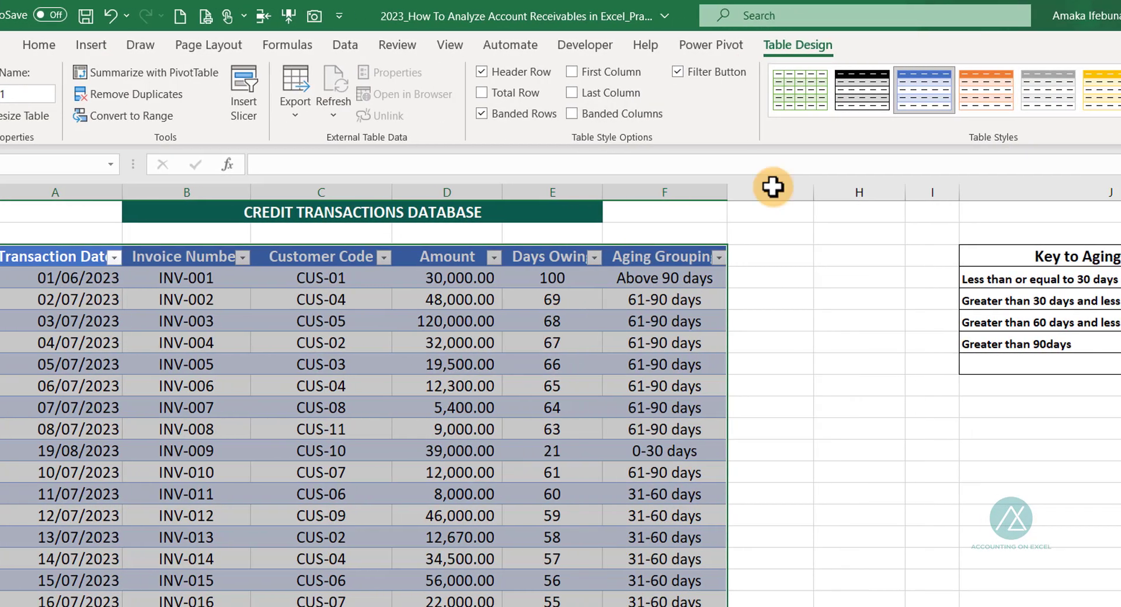
- Apply a green light table style with a solid green header row to the credit transactions table and review it down to row 23
left_click(954, 114)
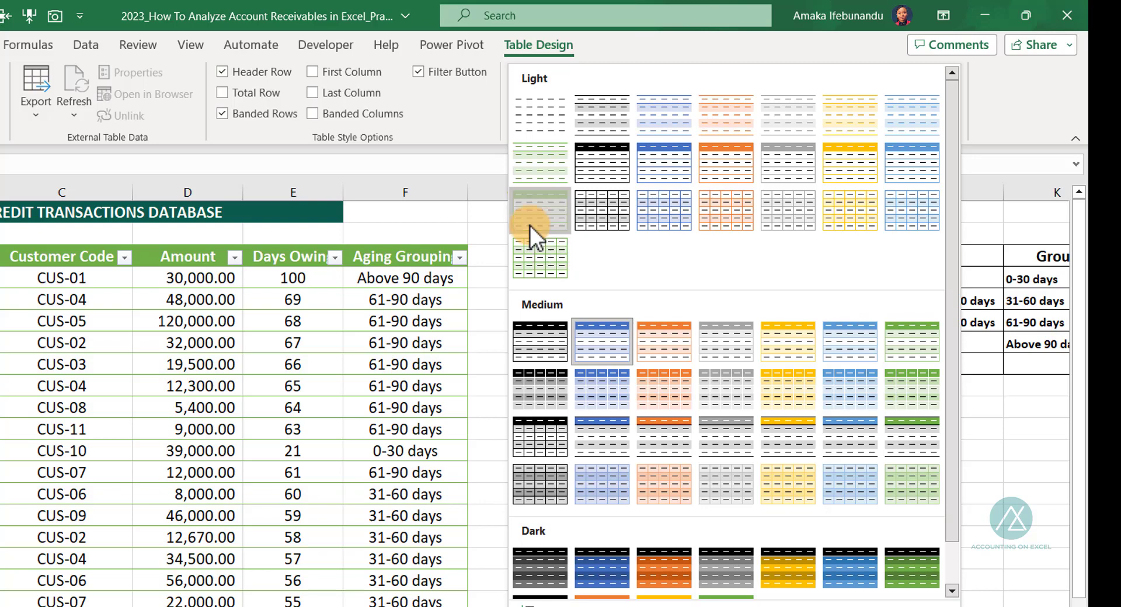
left_click(530, 226)
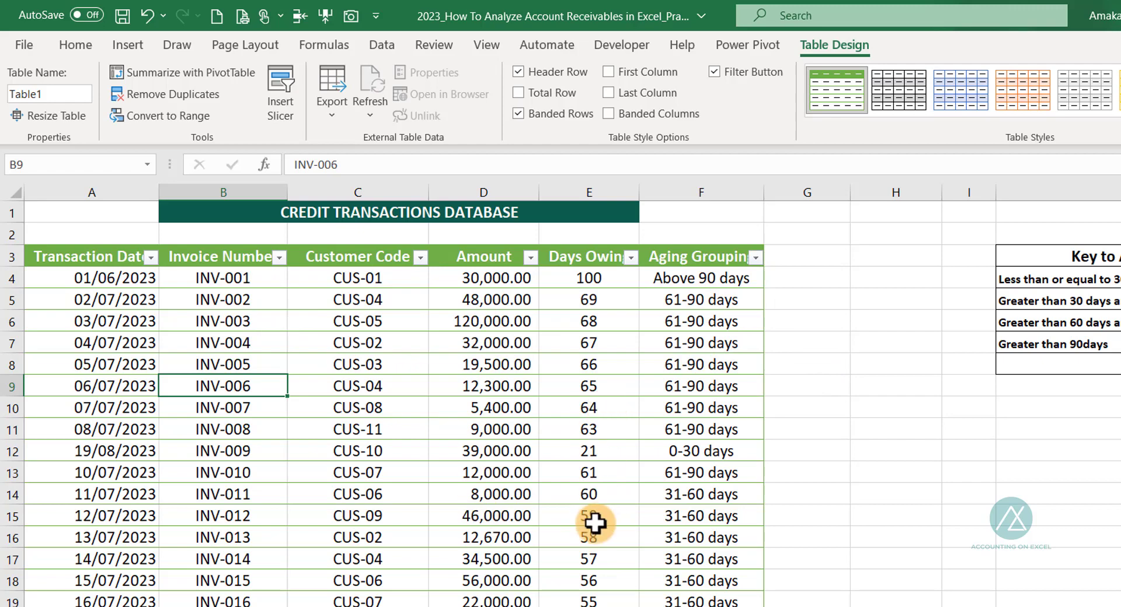
scroll(592, 519, "down", 3)
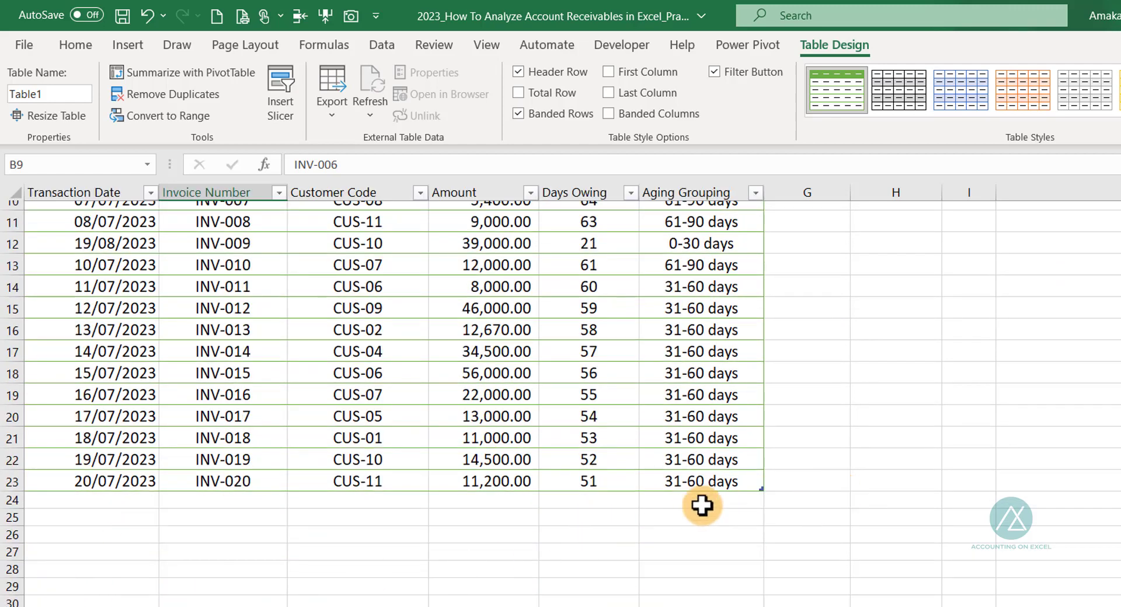
scroll(689, 524, "up", 2)
scroll(689, 524, "up", 2)
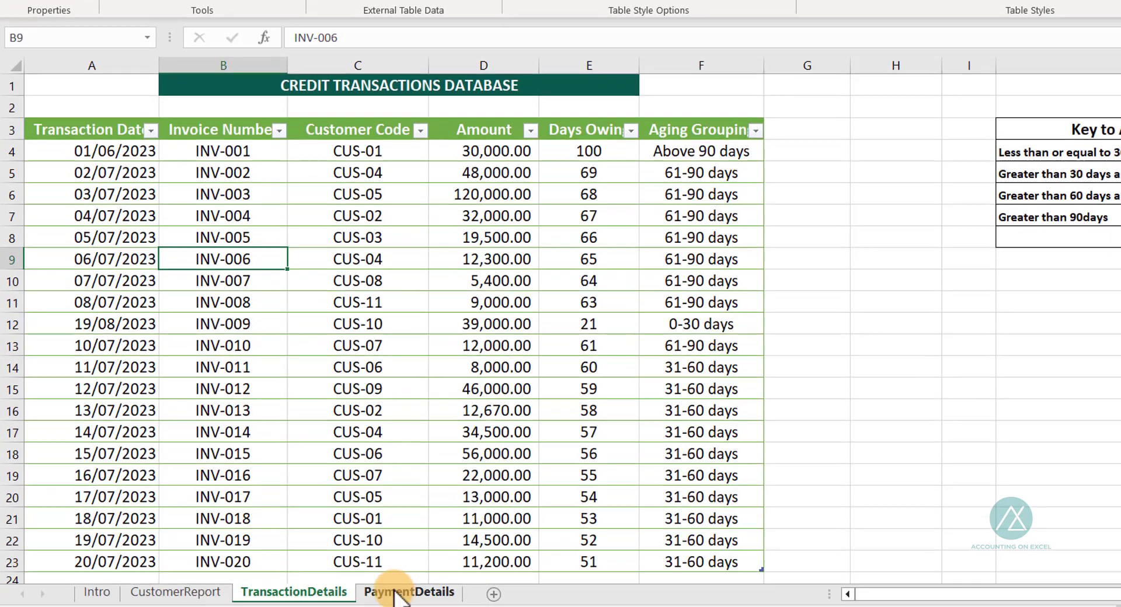
- Examine the date, customer code and invoice entries on the PaymentDetails sheet and compare them with the columns of the TransactionDetails table
left_click(403, 577)
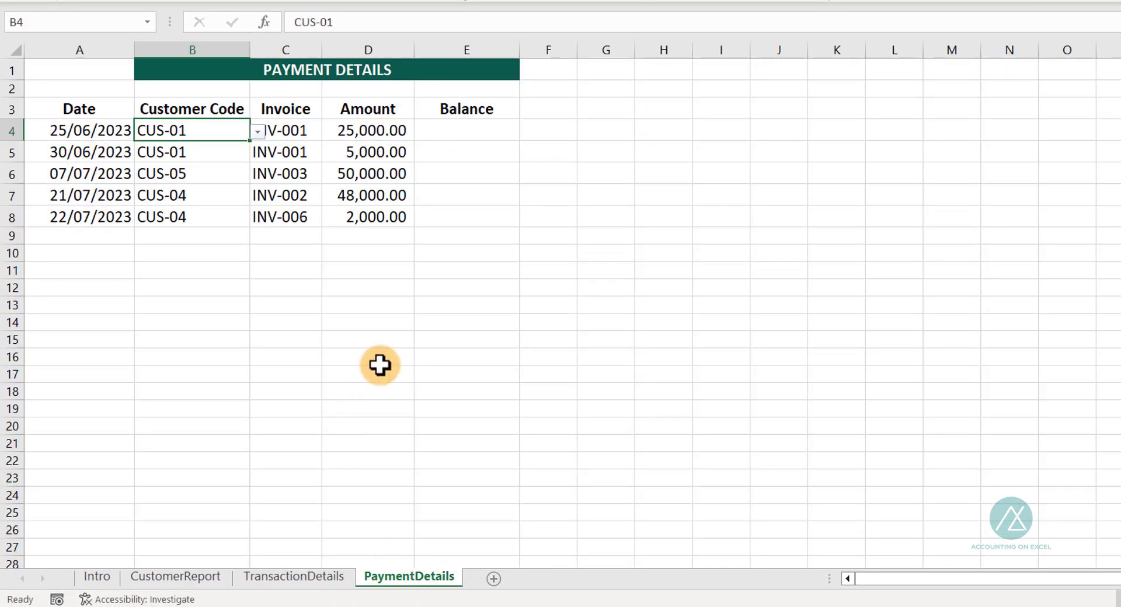
left_click(95, 132)
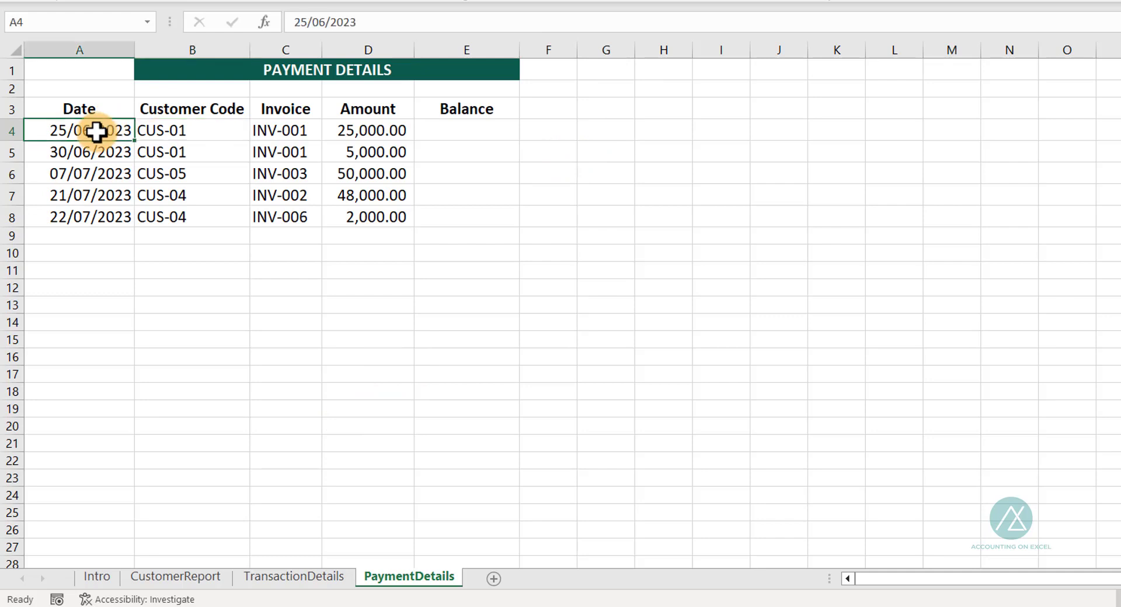
left_click(187, 132)
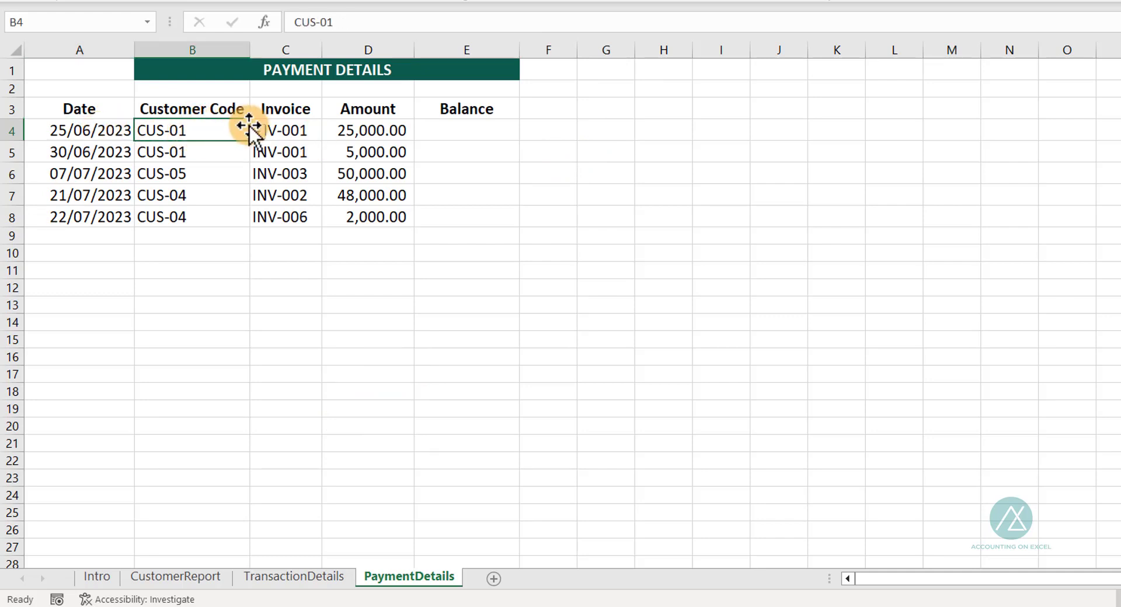
left_click(285, 131)
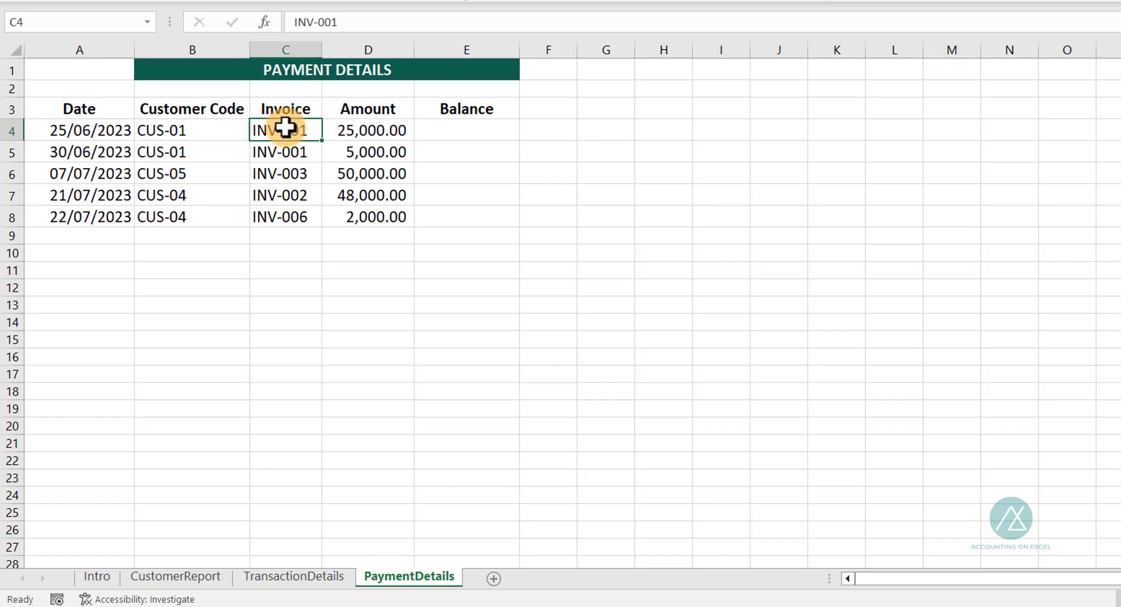
left_click(326, 578)
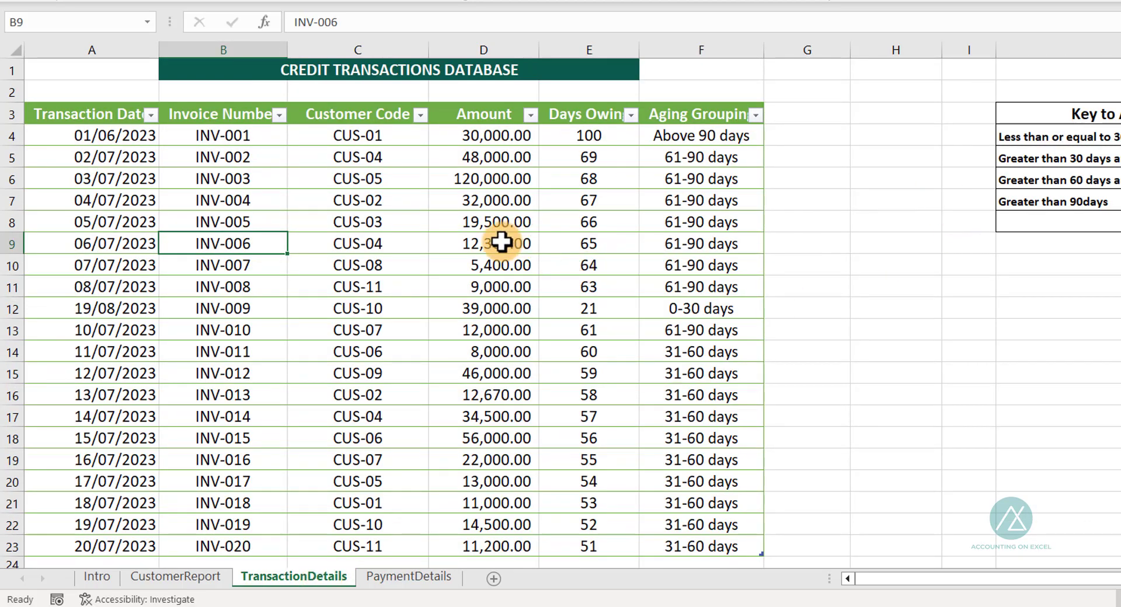
left_click(373, 220)
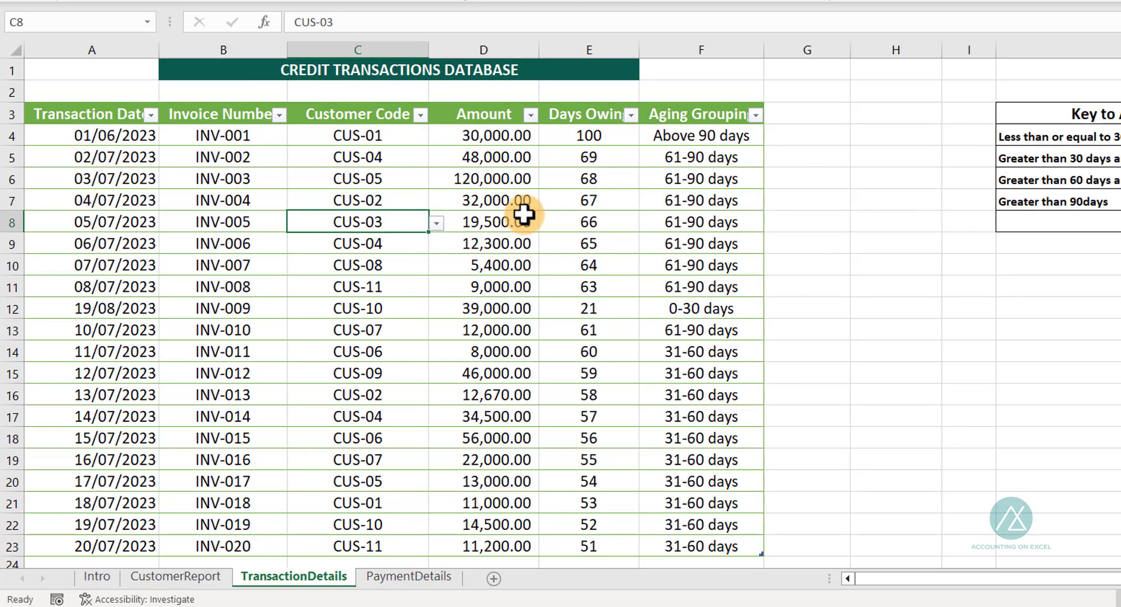
left_click(701, 135)
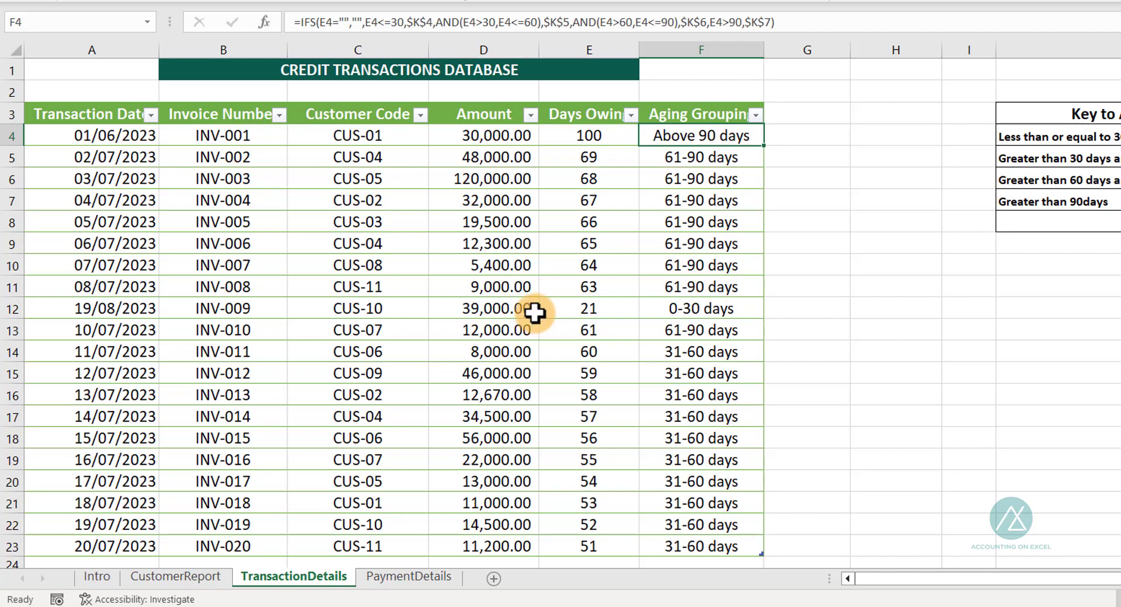
- Rename the credit transactions table as Transaction
left_click(479, 187)
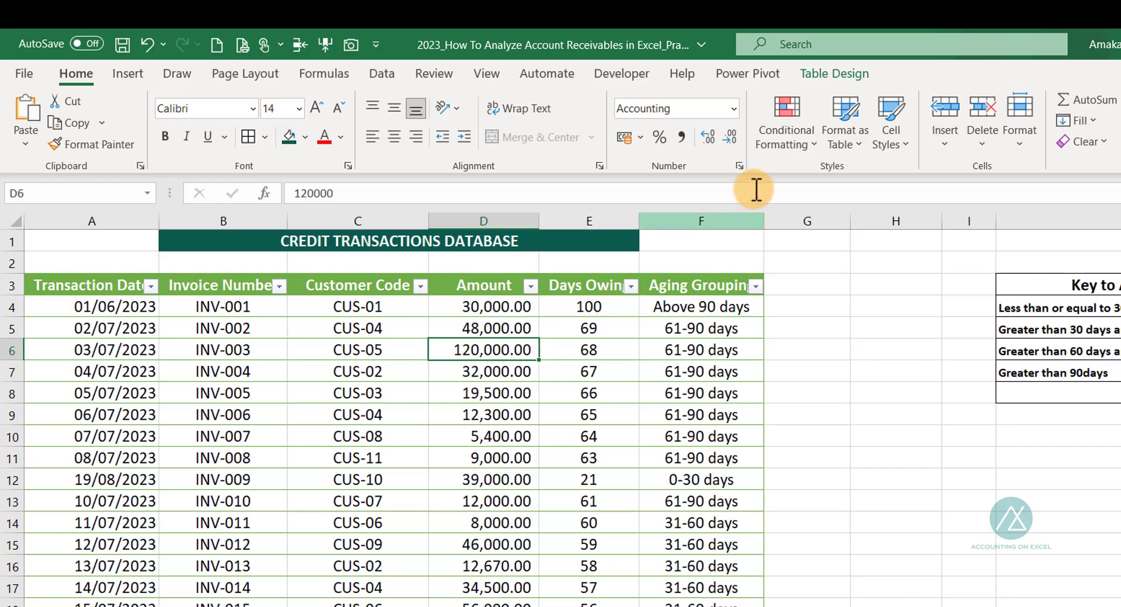
left_click(833, 75)
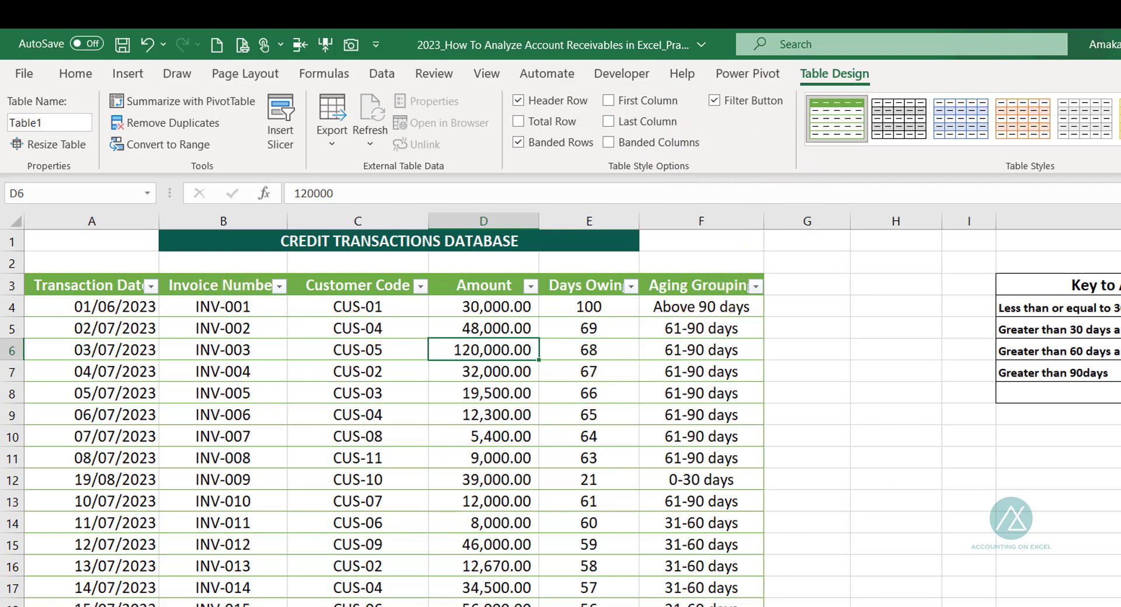
left_click(47, 124)
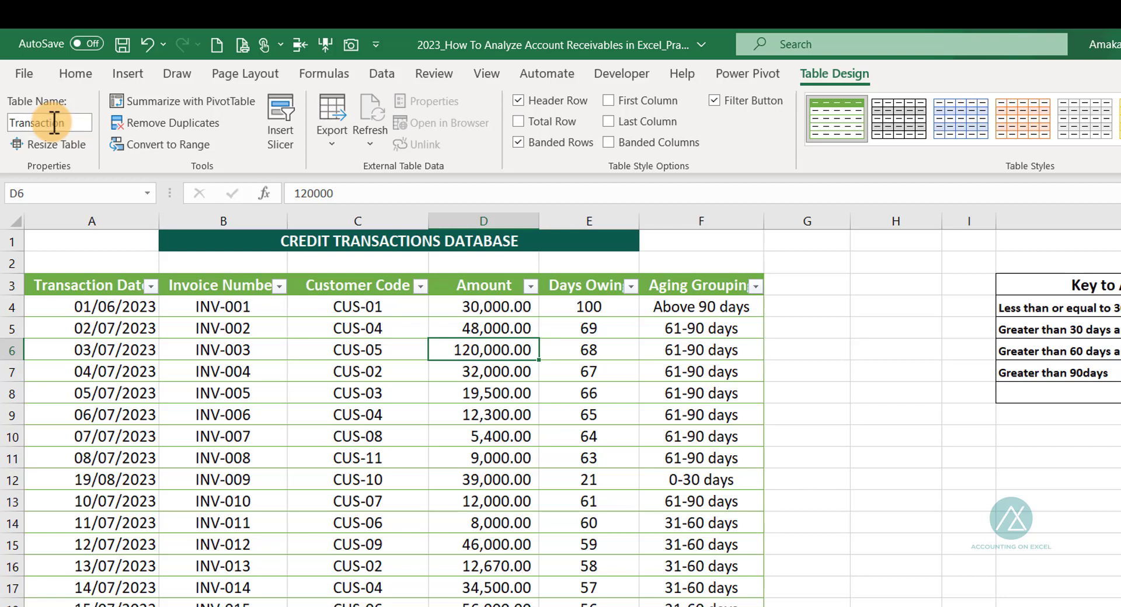
left_click(464, 415)
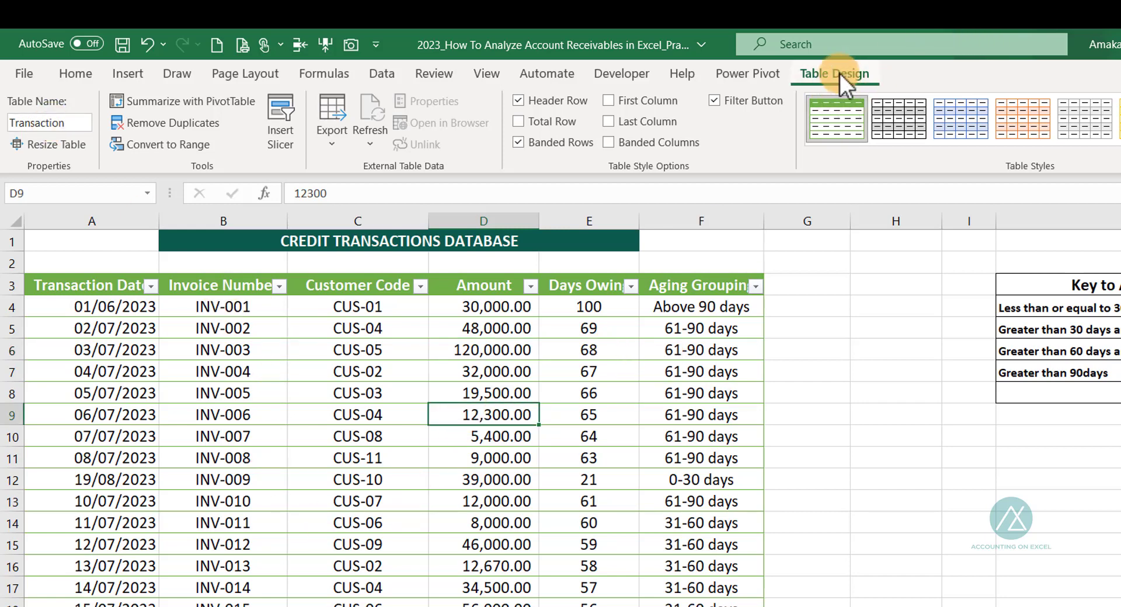
- Insert a Customer Code slicer for the Transaction table and place it in columns G to I beside the table's first rows
left_click(288, 135)
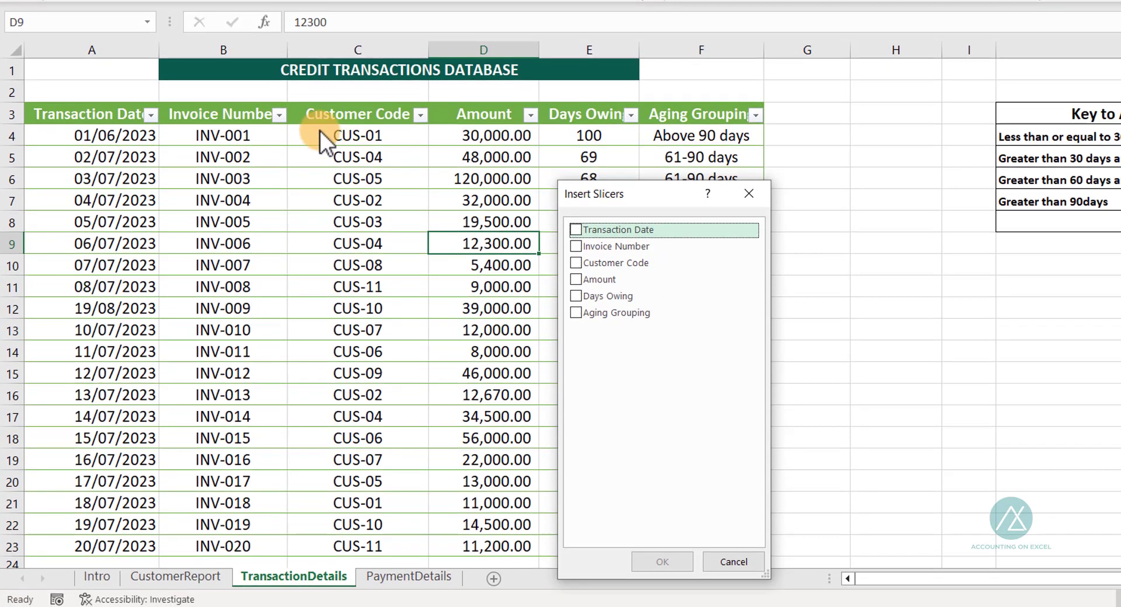
left_click(577, 264)
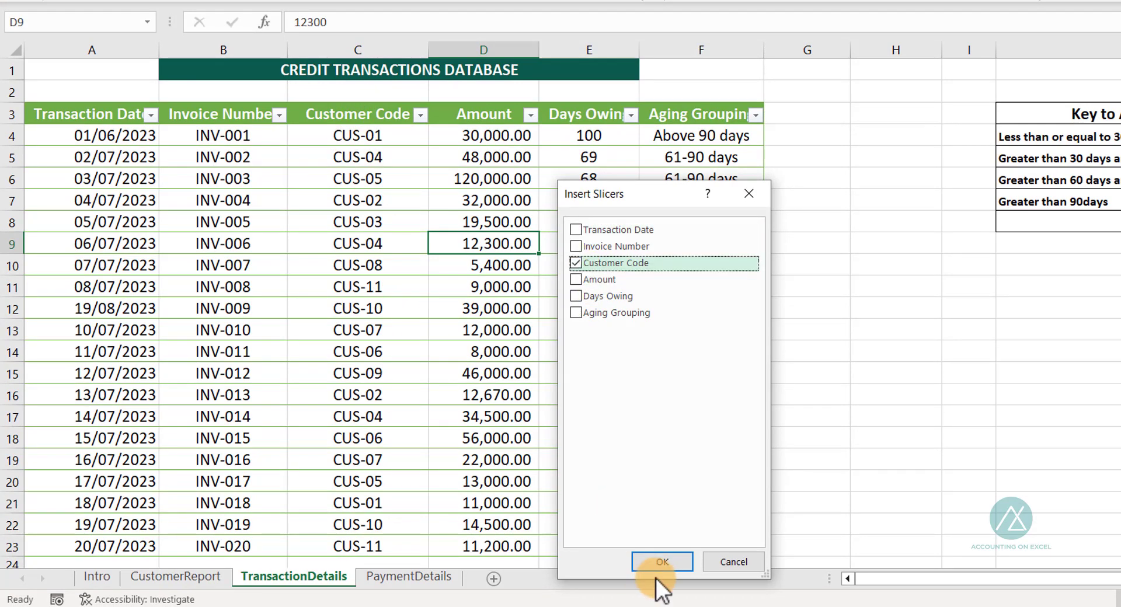
left_click(663, 561)
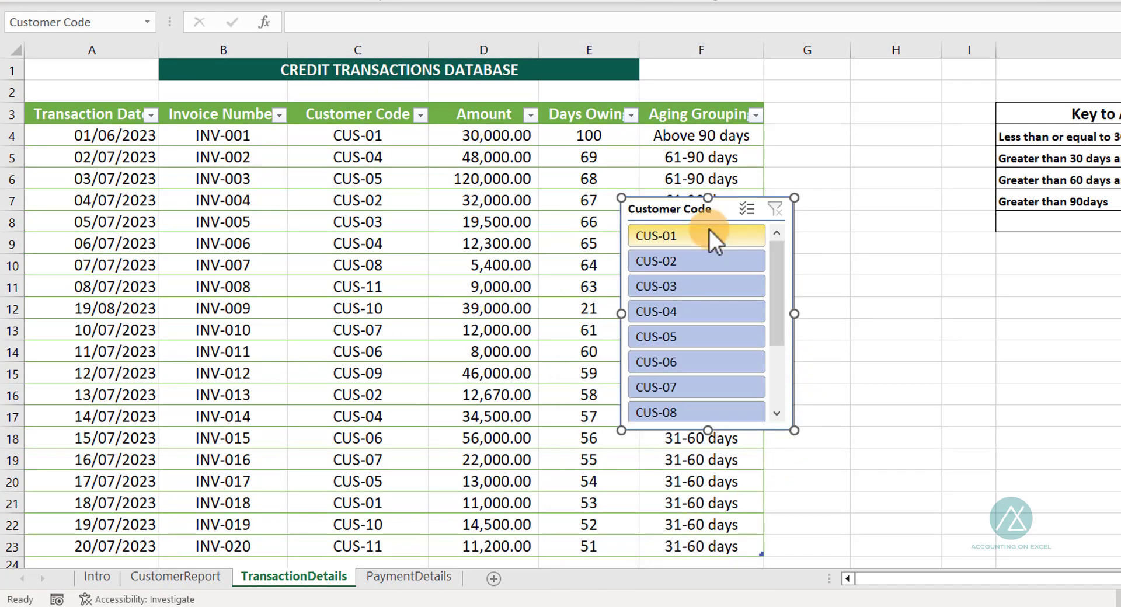
left_click_drag(681, 205, 844, 112)
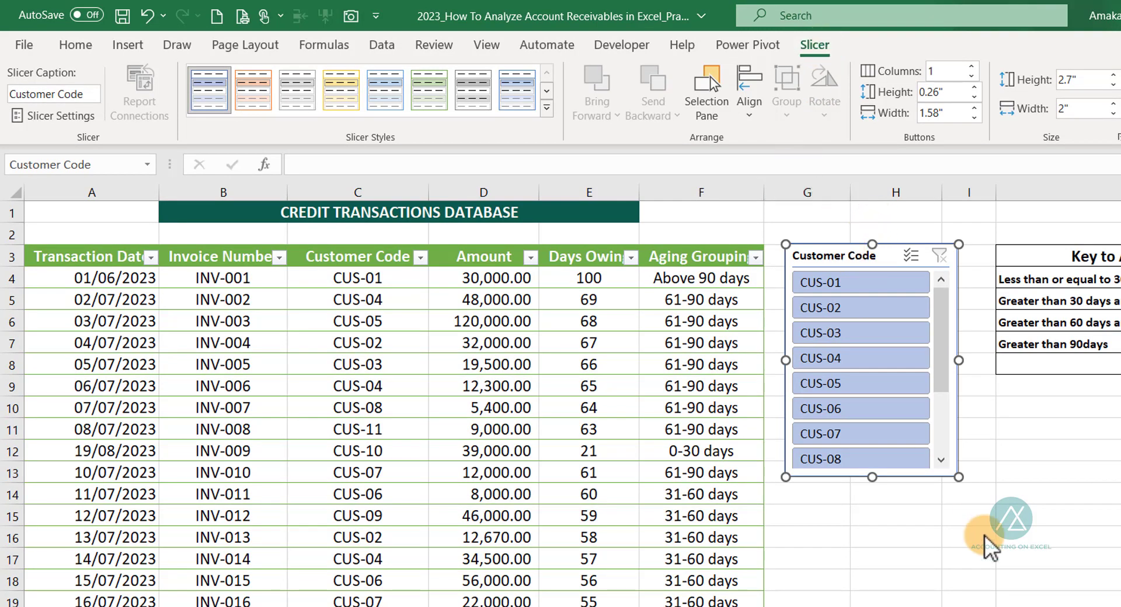
left_click(1064, 514)
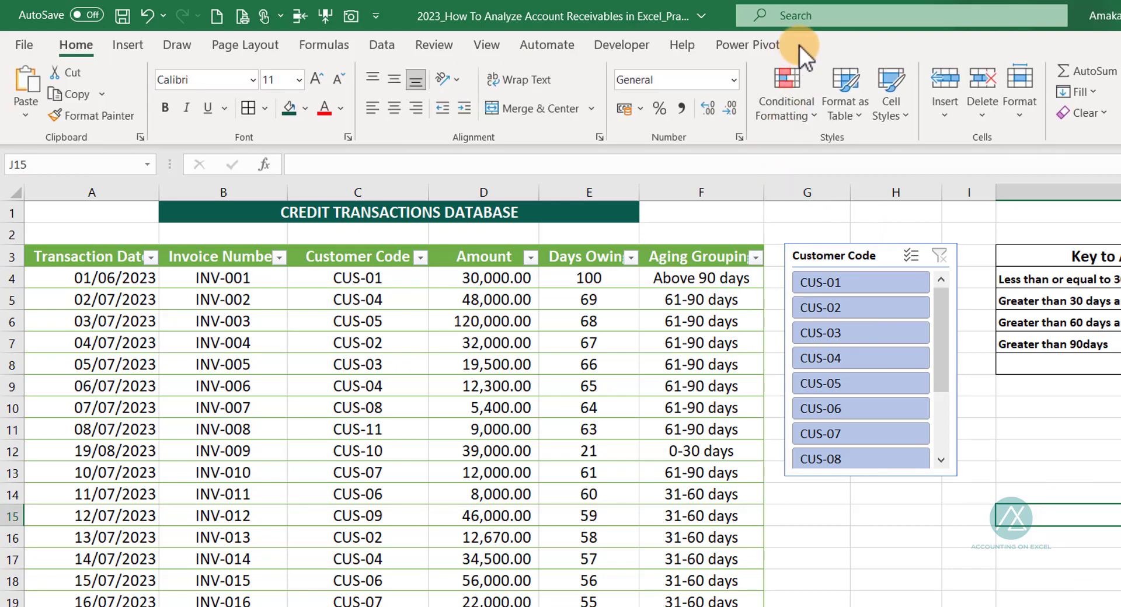
- Apply the light green slicer style to the Customer Code slicer to match the table
left_click(517, 342)
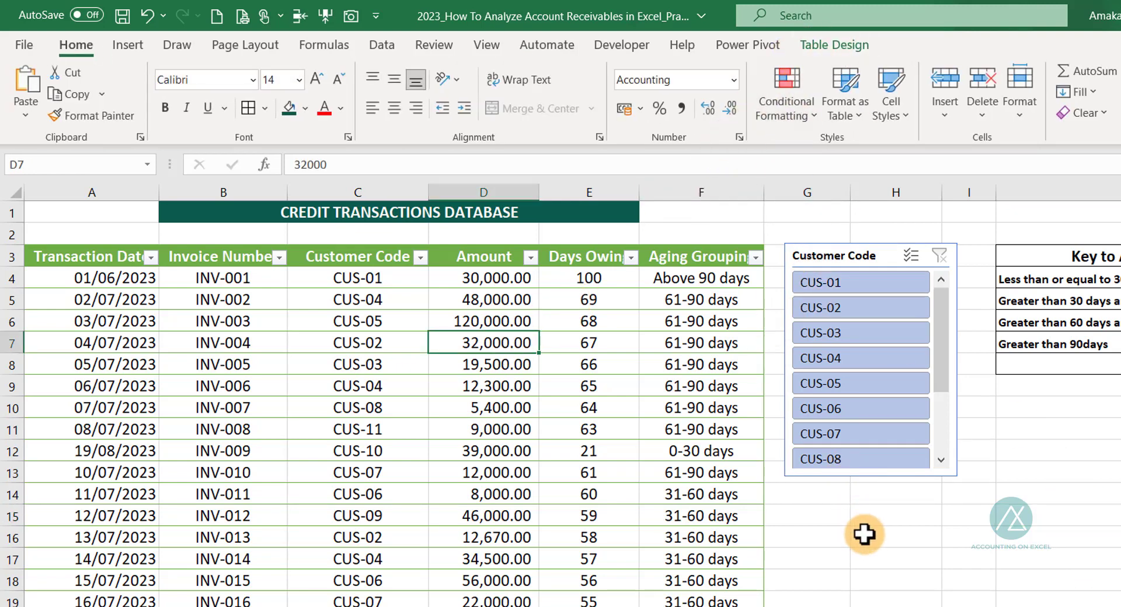
left_click(884, 540)
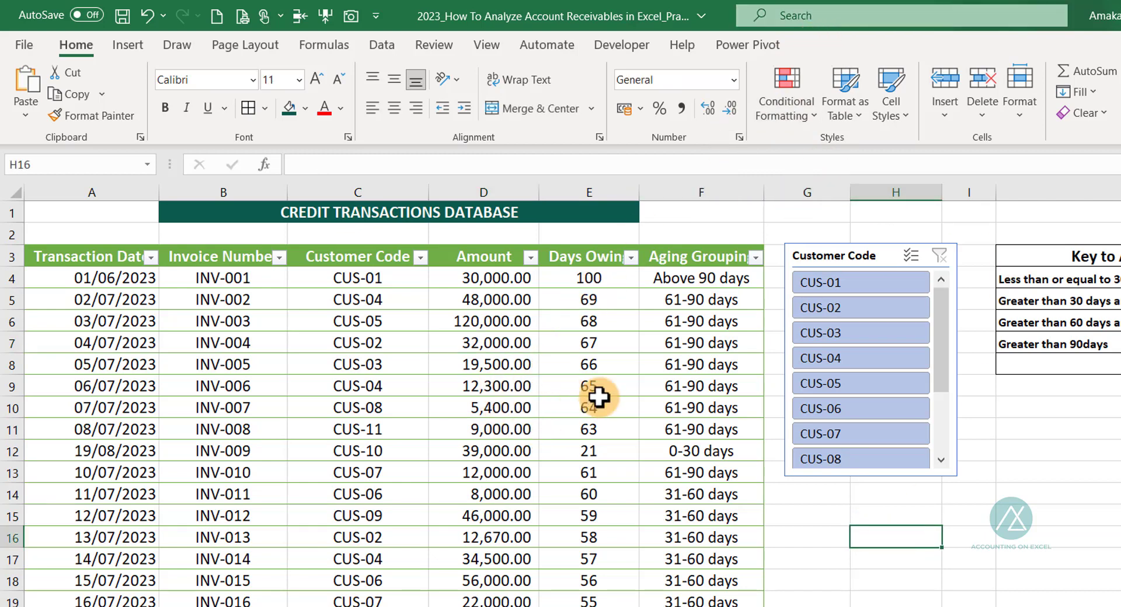
left_click(873, 258)
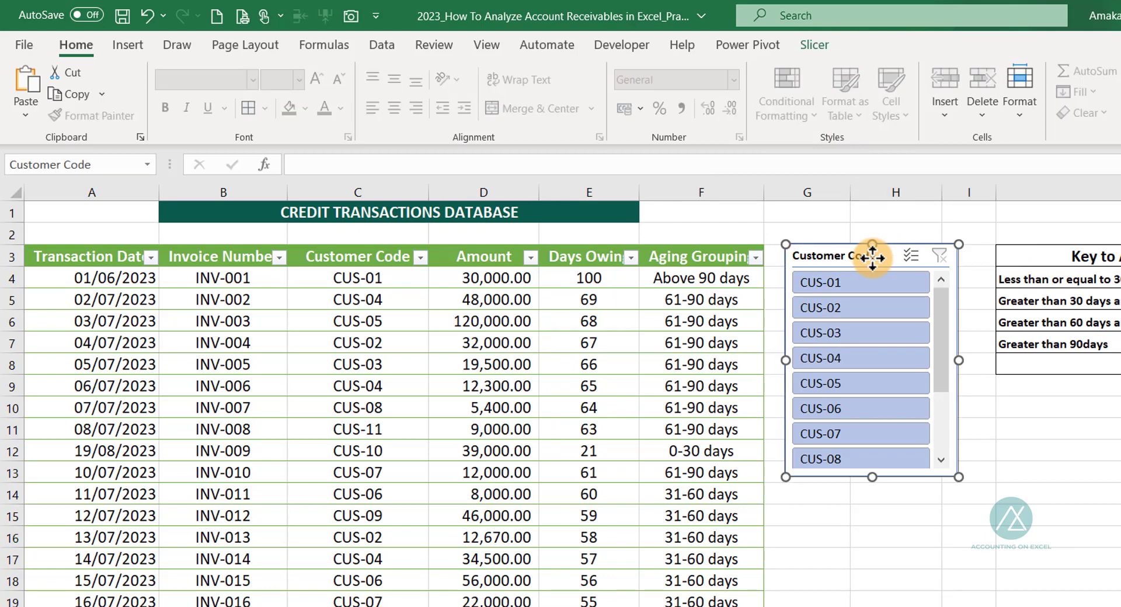
left_click(810, 44)
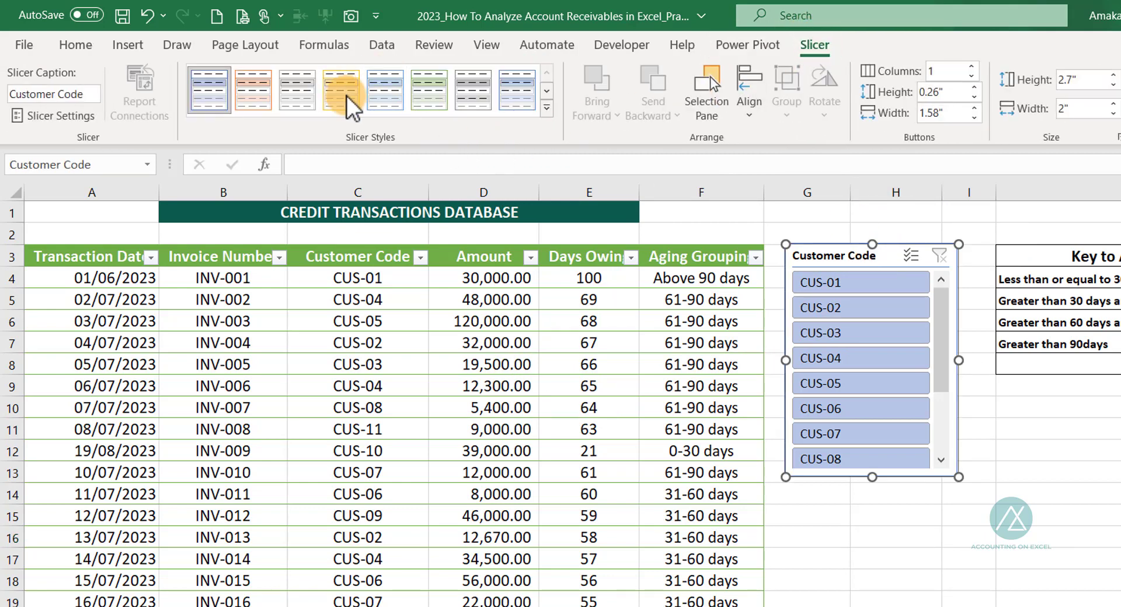
left_click(546, 108)
left_click(431, 115)
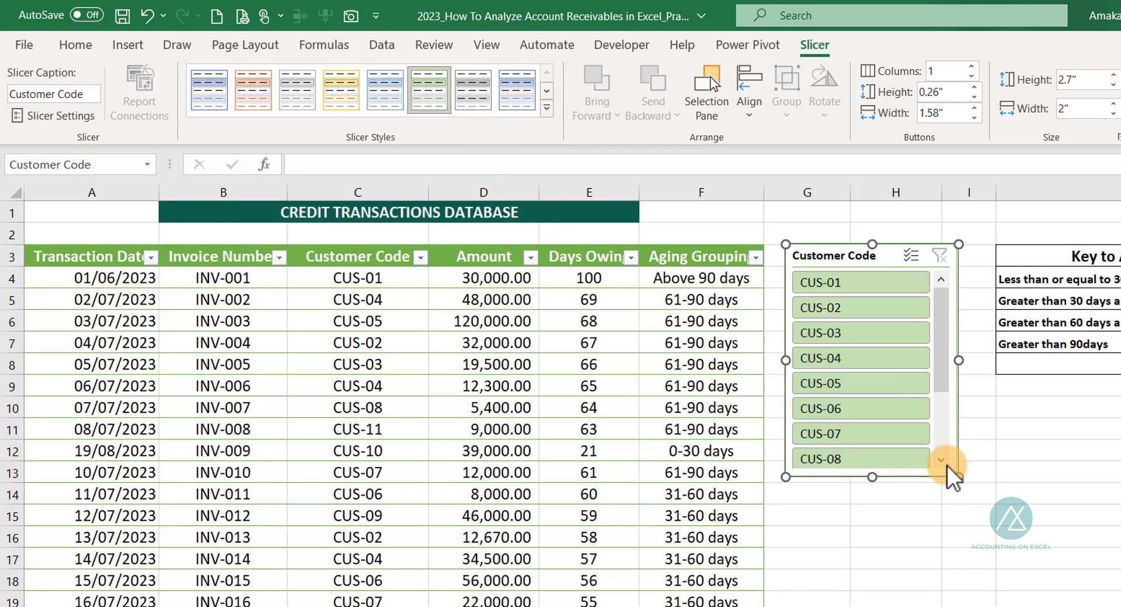
- Enlarge the Customer Code slicer to fit CUS-01 through CUS-11 and test it by filtering to CUS-01 and clearing the filter
left_click_drag(947, 465, 965, 517)
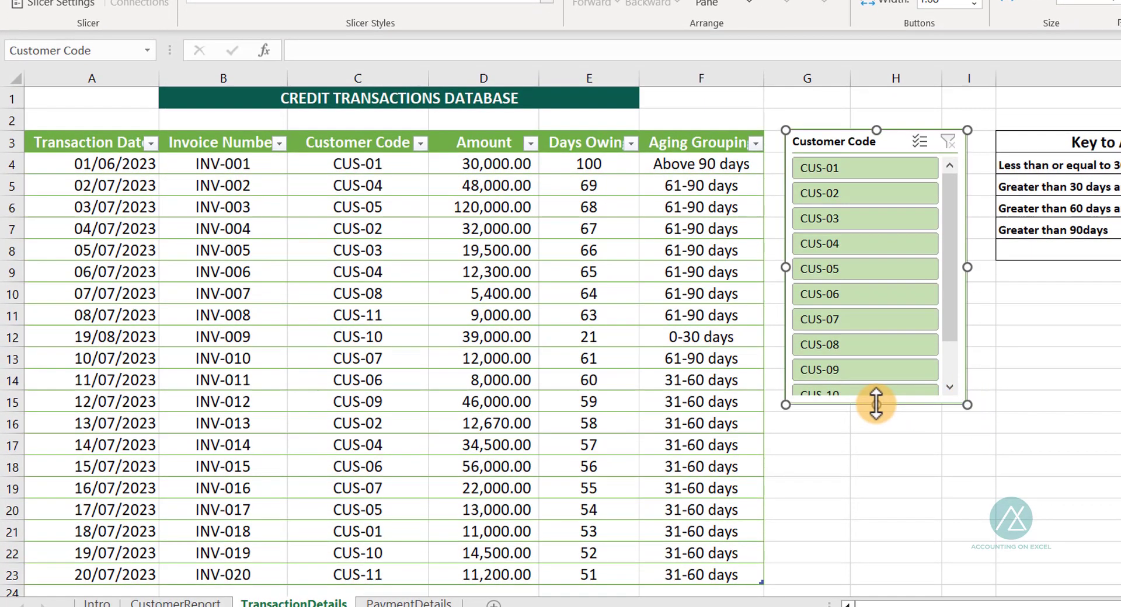
left_click_drag(876, 405, 866, 521)
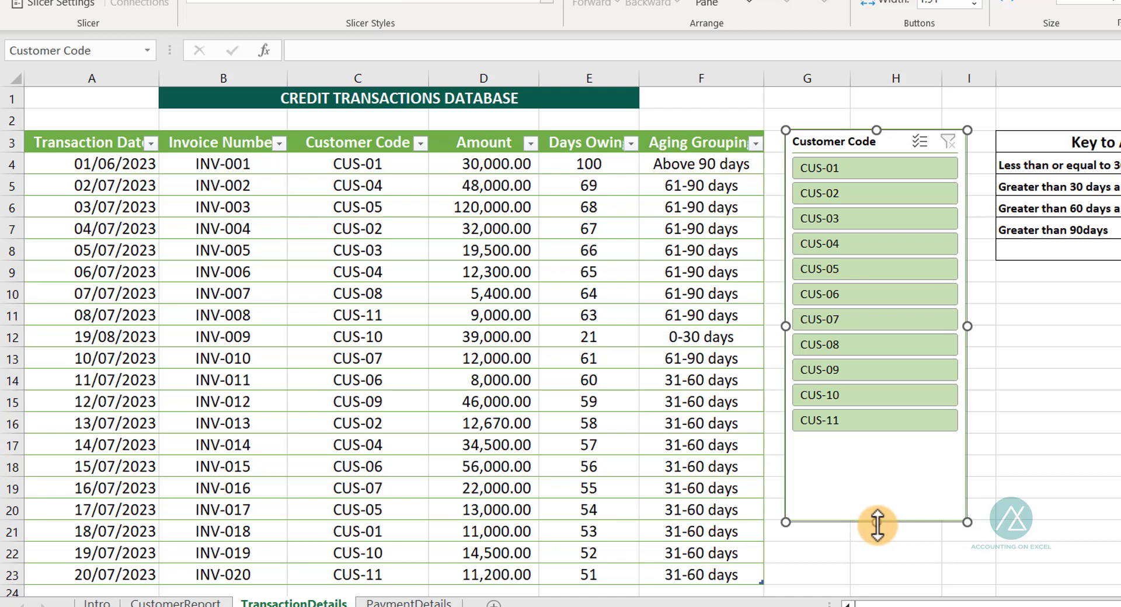
left_click_drag(879, 527, 880, 458)
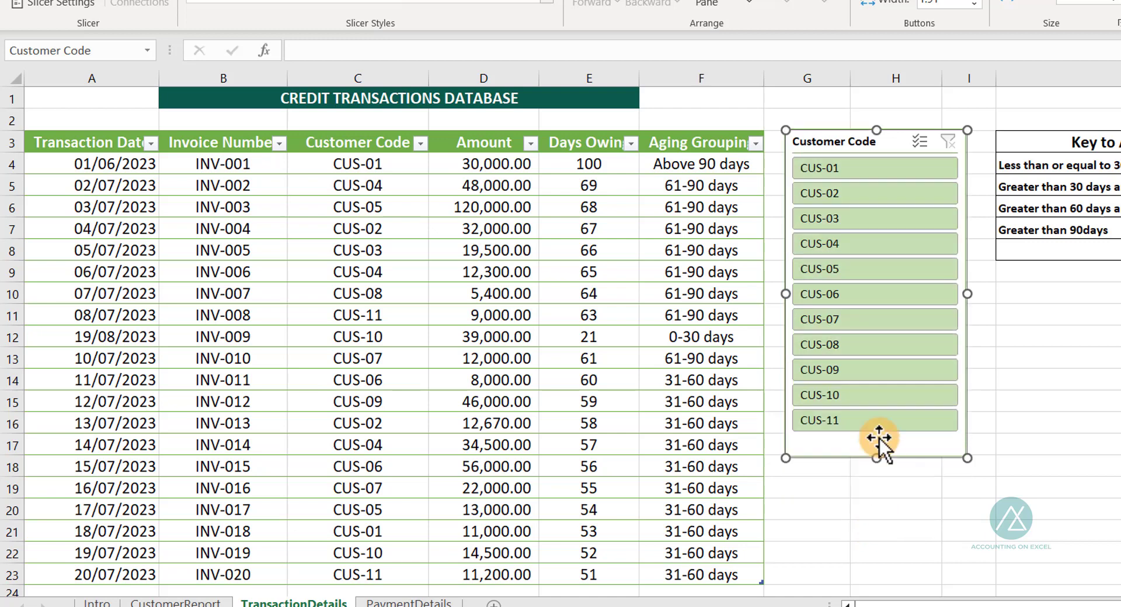
left_click(832, 169)
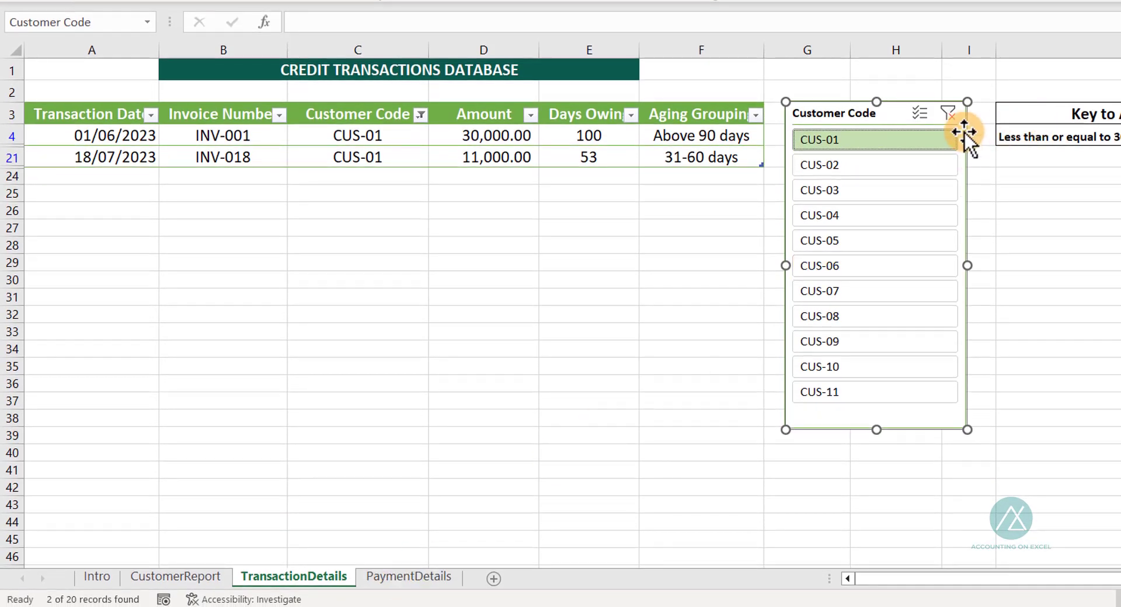
left_click(948, 115)
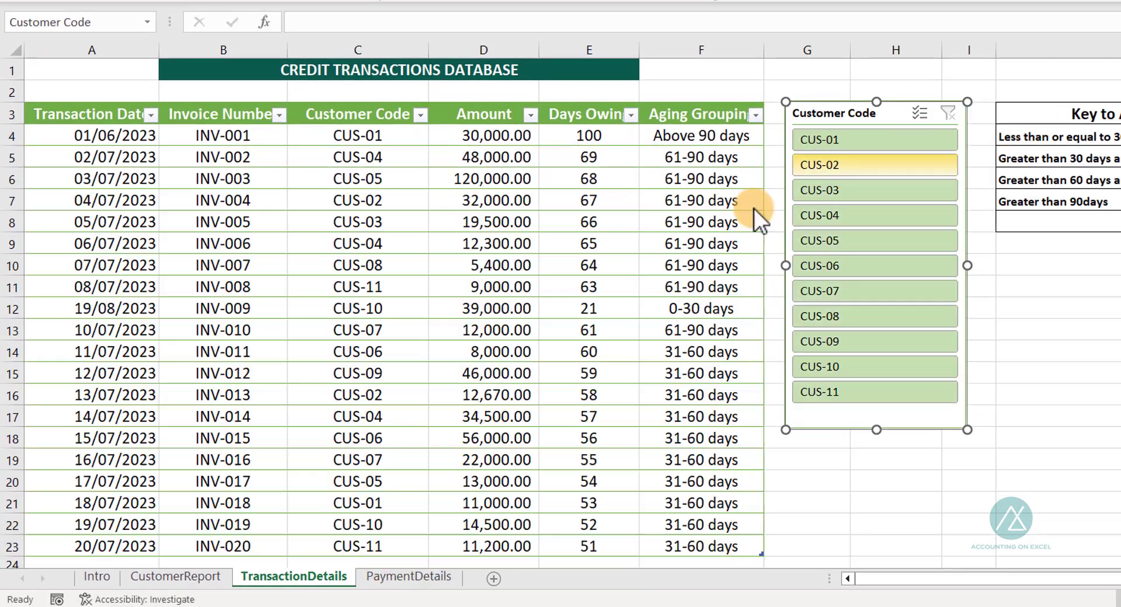
- Compare the payment records and empty Balance column on PaymentDetails with the invoices listed in the TransactionDetails table
left_click(418, 578)
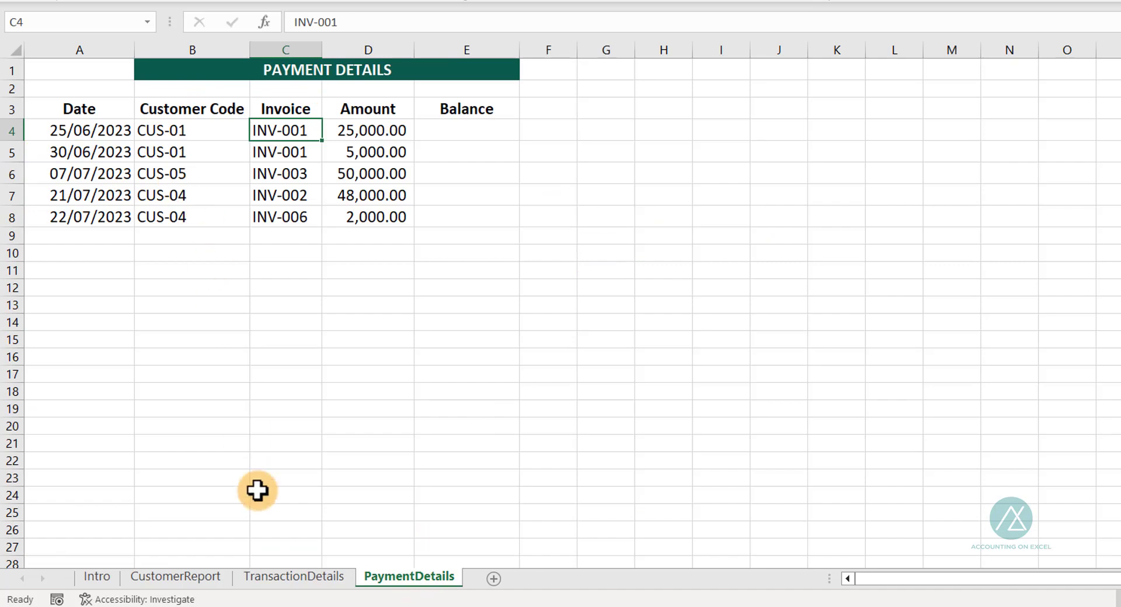
left_click(279, 578)
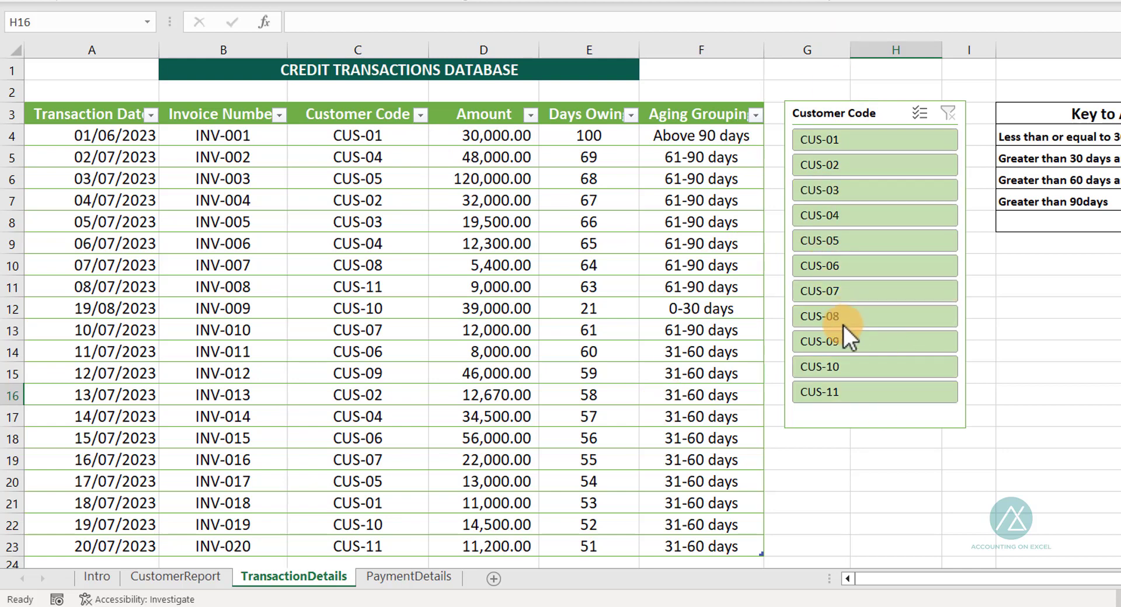
left_click(357, 243)
left_click(408, 576)
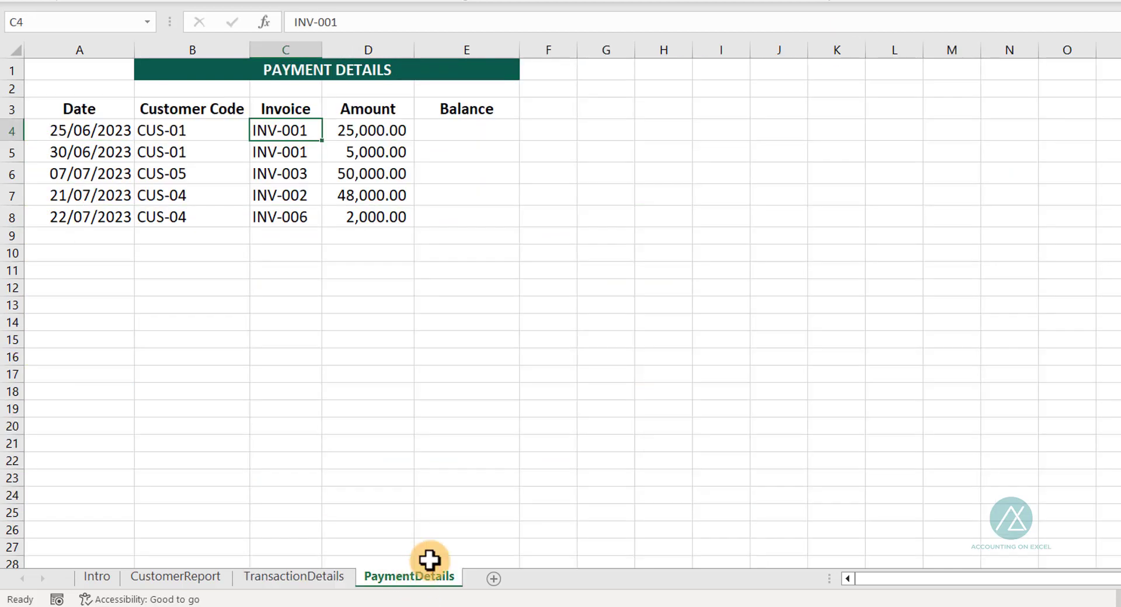
left_click(489, 129)
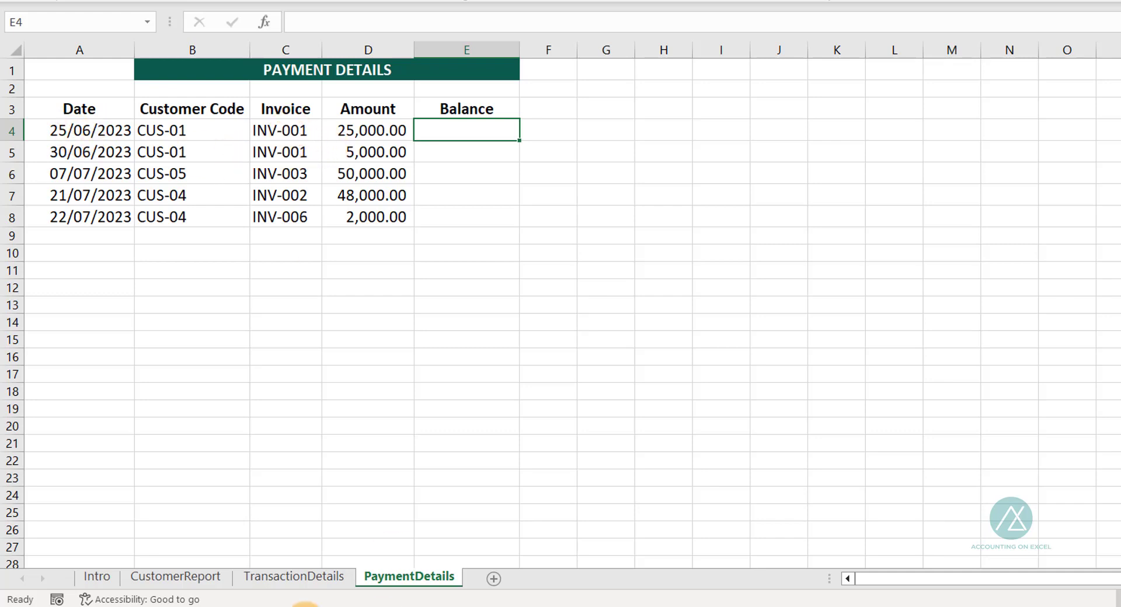
left_click(294, 577)
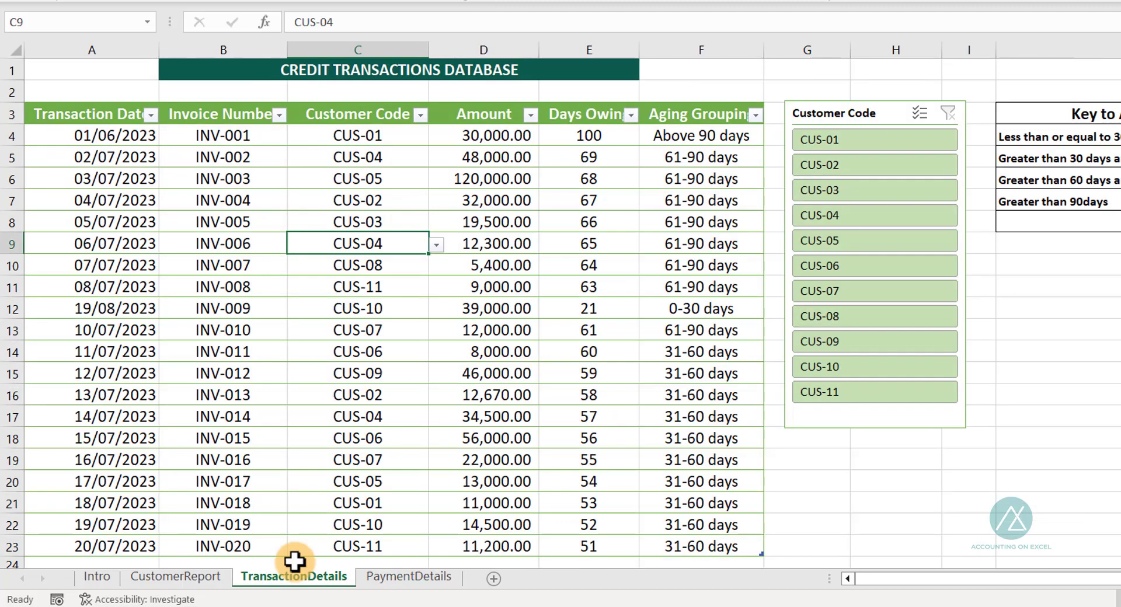
- Filter the Transaction table to CUS-01 with the slicer and check the amount of invoice INV-001
left_click(859, 140)
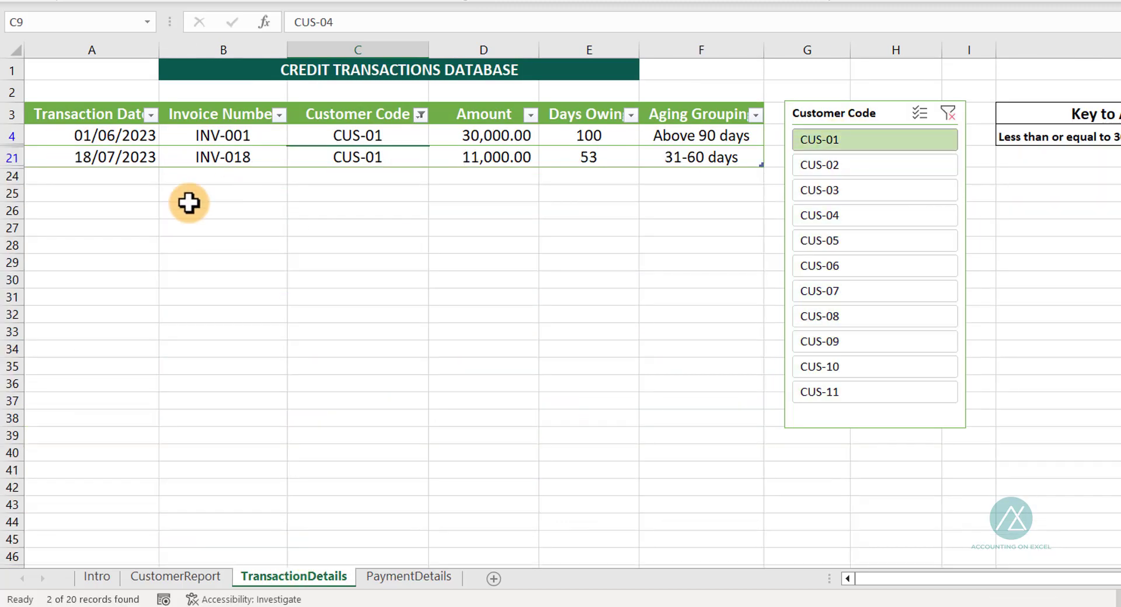
left_click(513, 137)
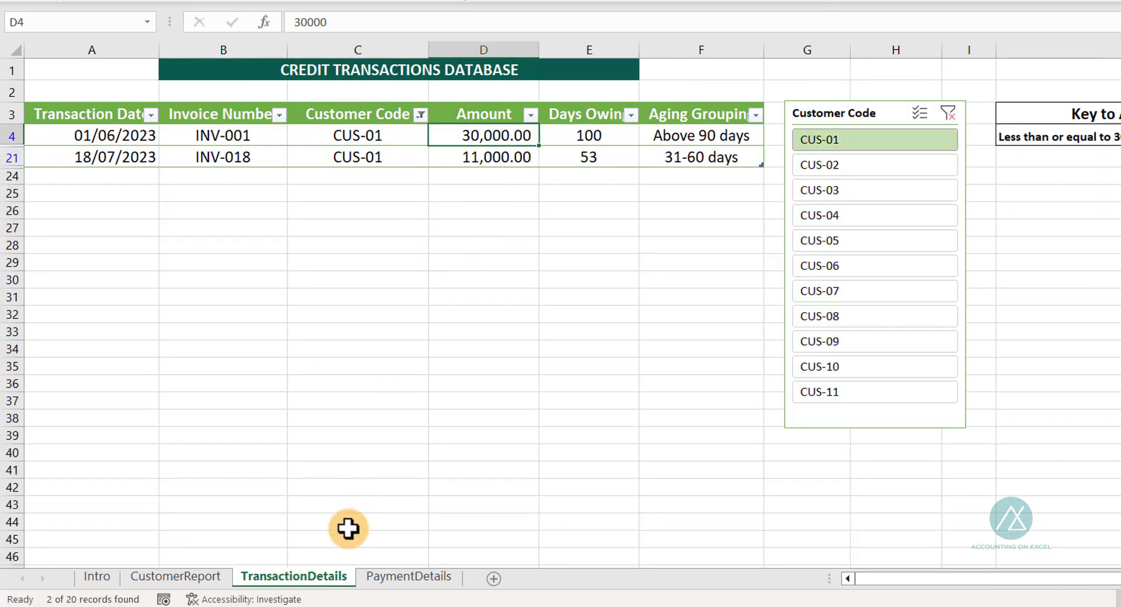
- Begin a SUMIFS formula in Balance cell E4 of the PaymentDetails sheet with Transaction[Amount] as the sum range
left_click(435, 579)
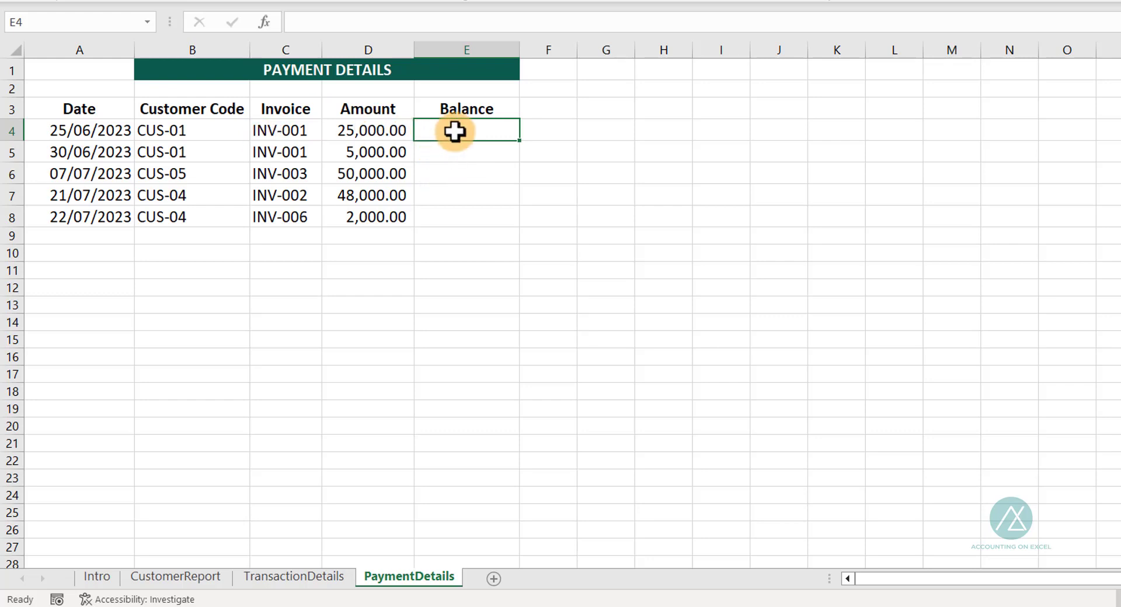
type("=s")
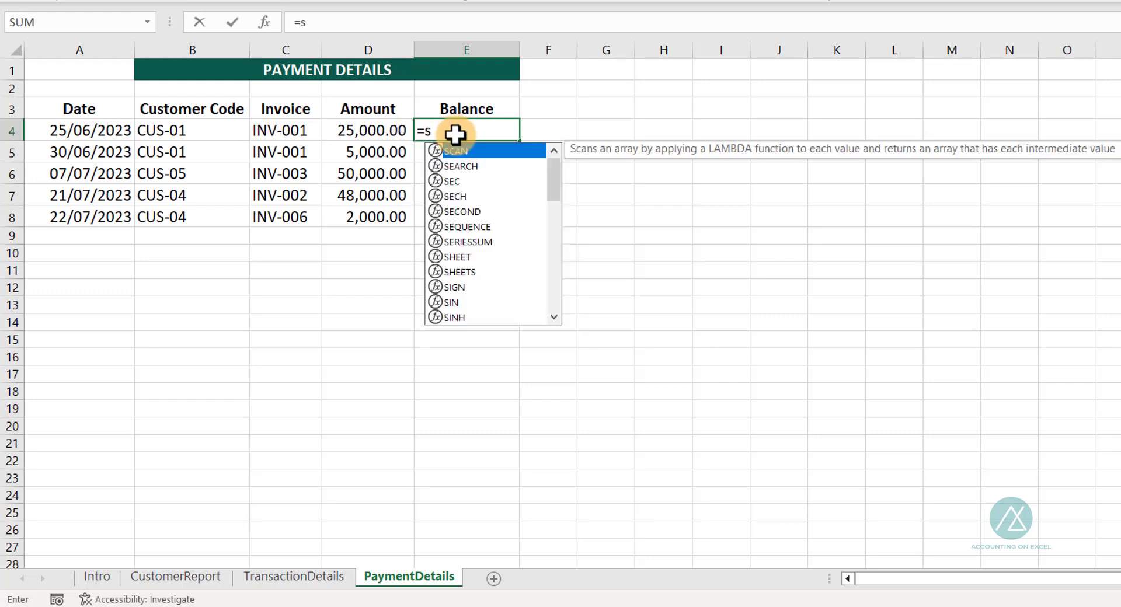
type("umi")
key("BackSpace")
type("umif")
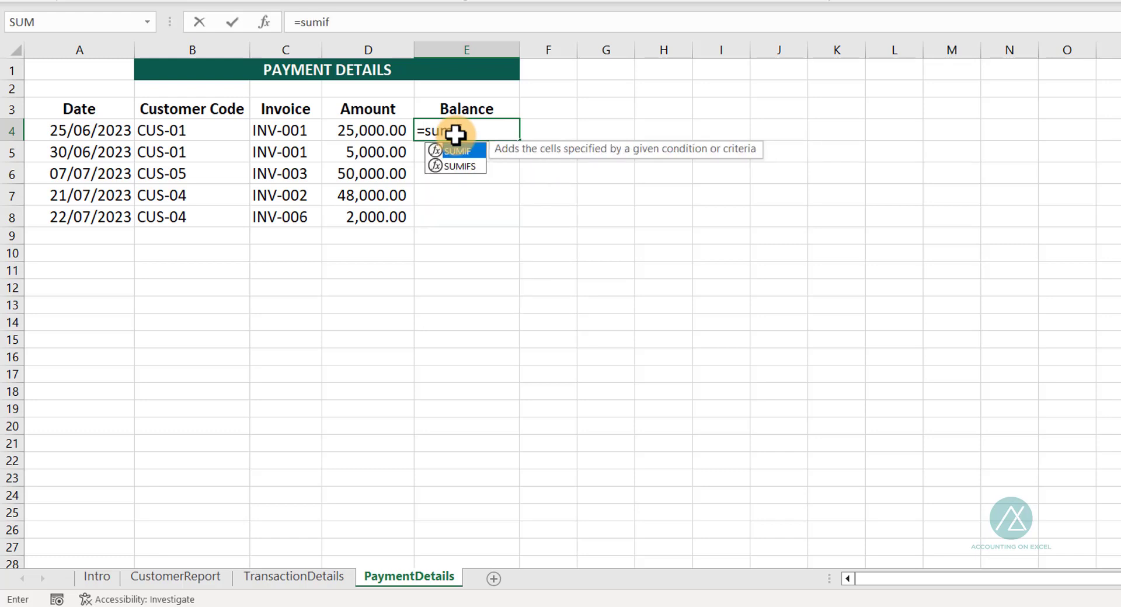
type("s")
key("Tab")
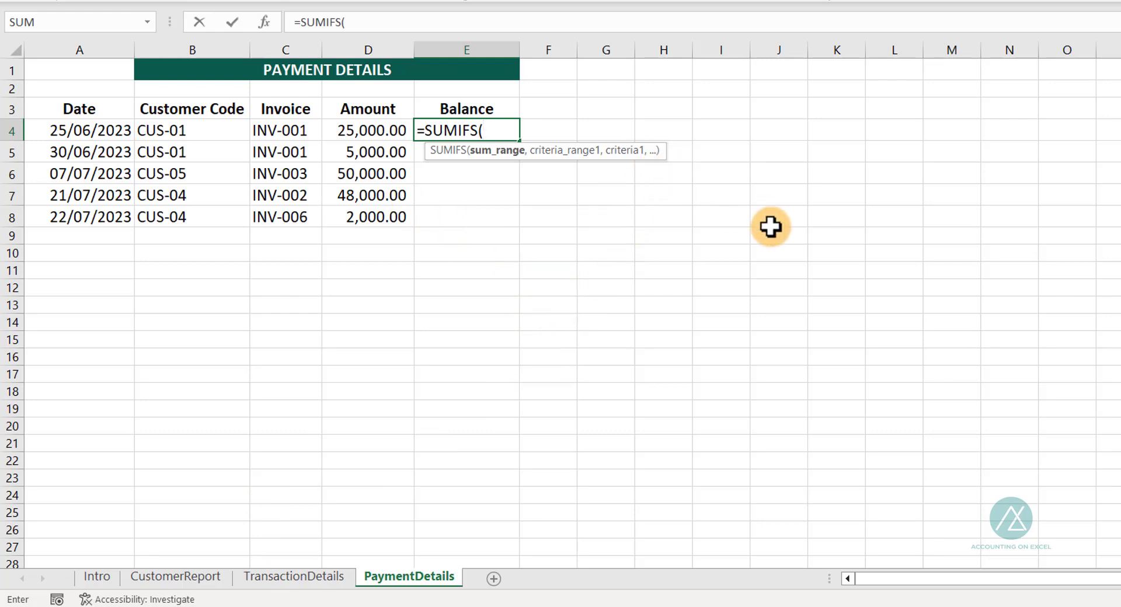
type("tra")
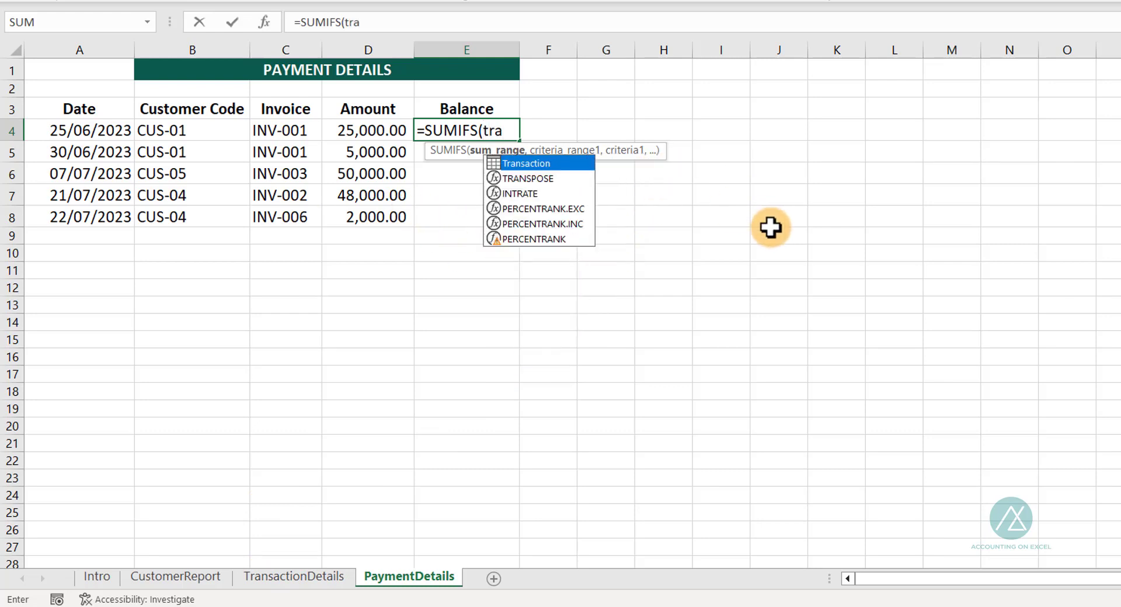
key("Tab")
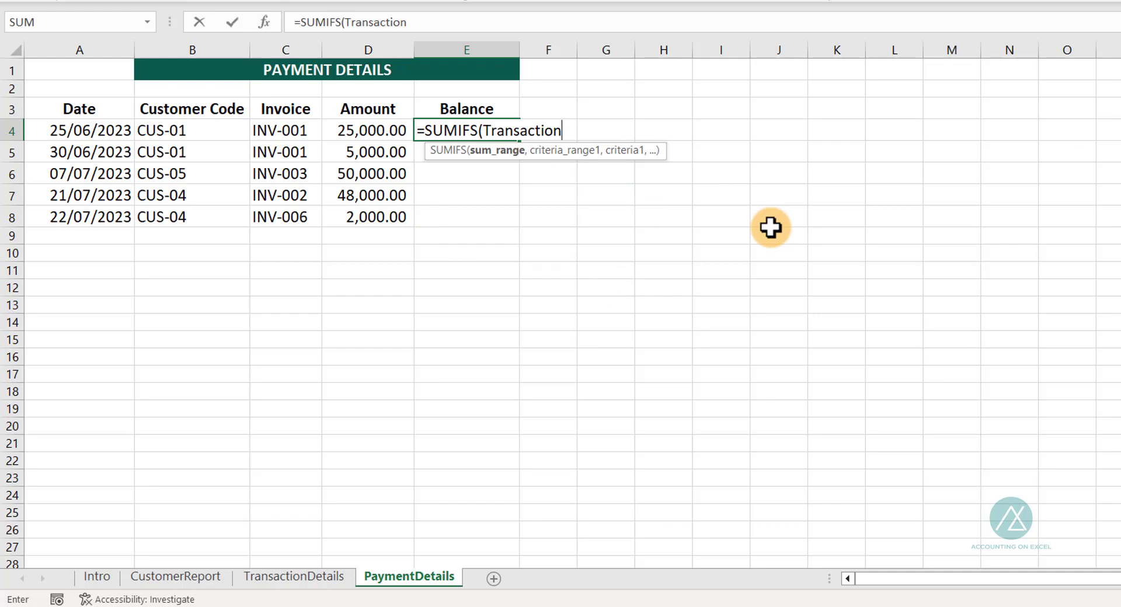
type("[")
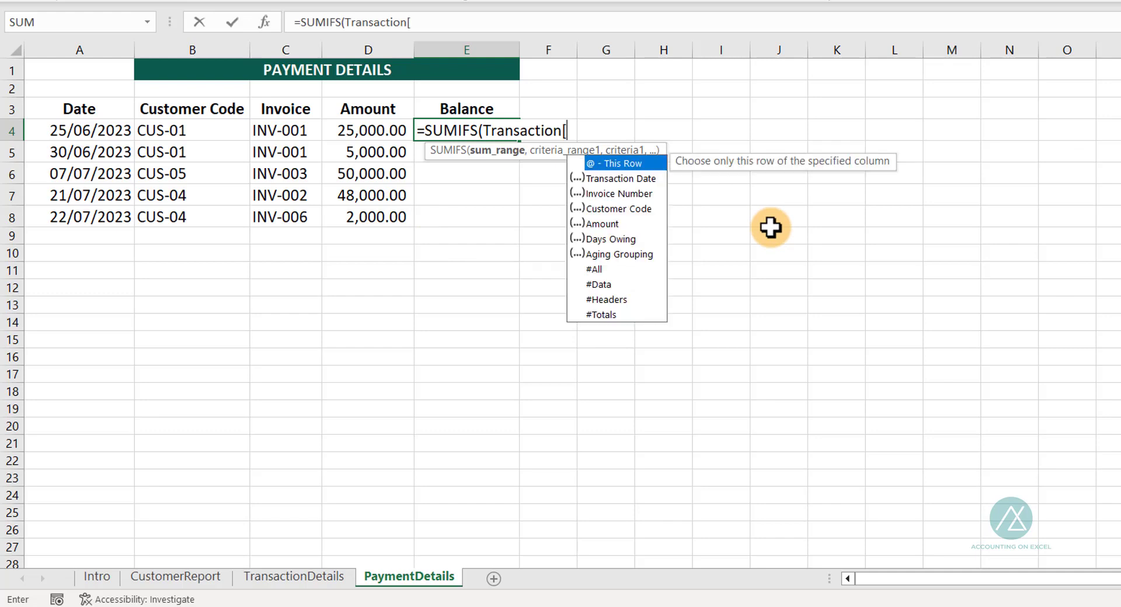
double_click(606, 223)
type("]")
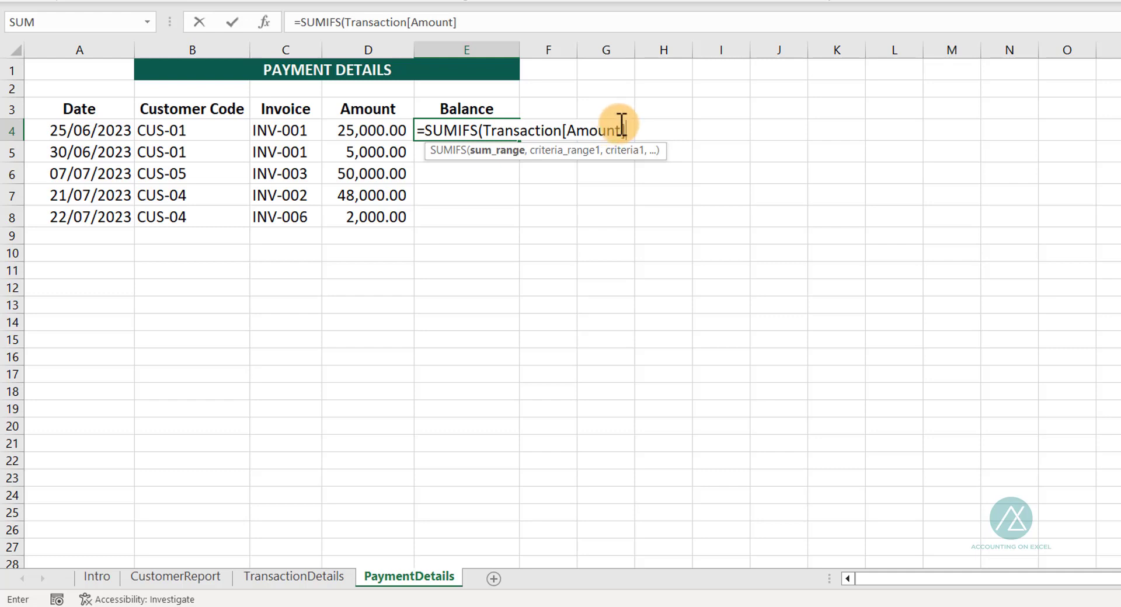
type(",")
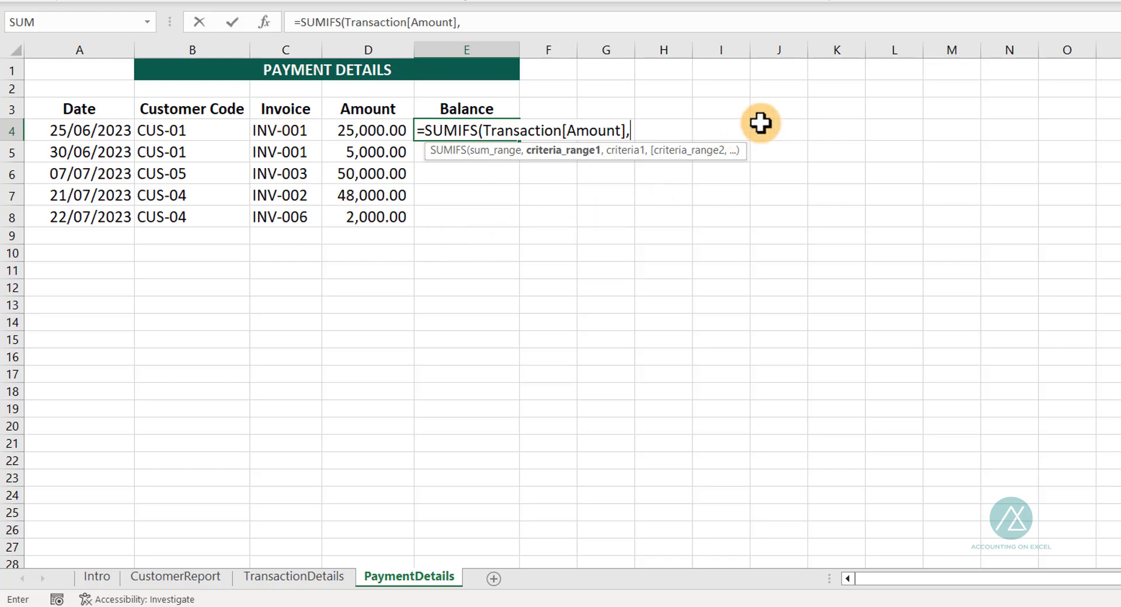
- Complete the first SUMIFS in E4 with Transaction[Invoice Number] as the criteria range and invoice cell C4 as the criterion
type("tran")
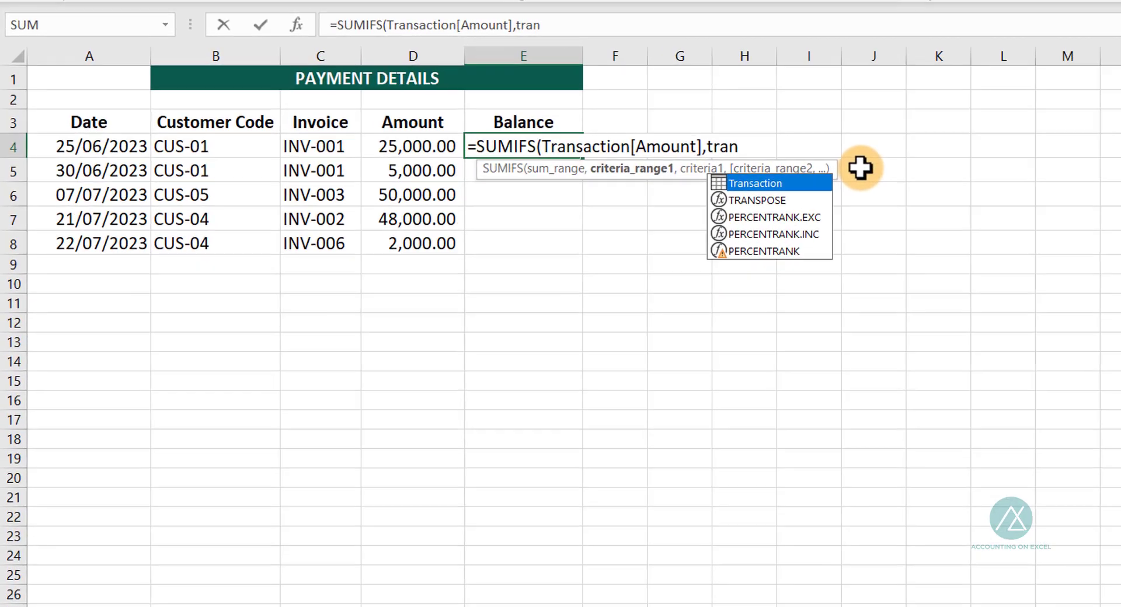
key("Tab")
type("[")
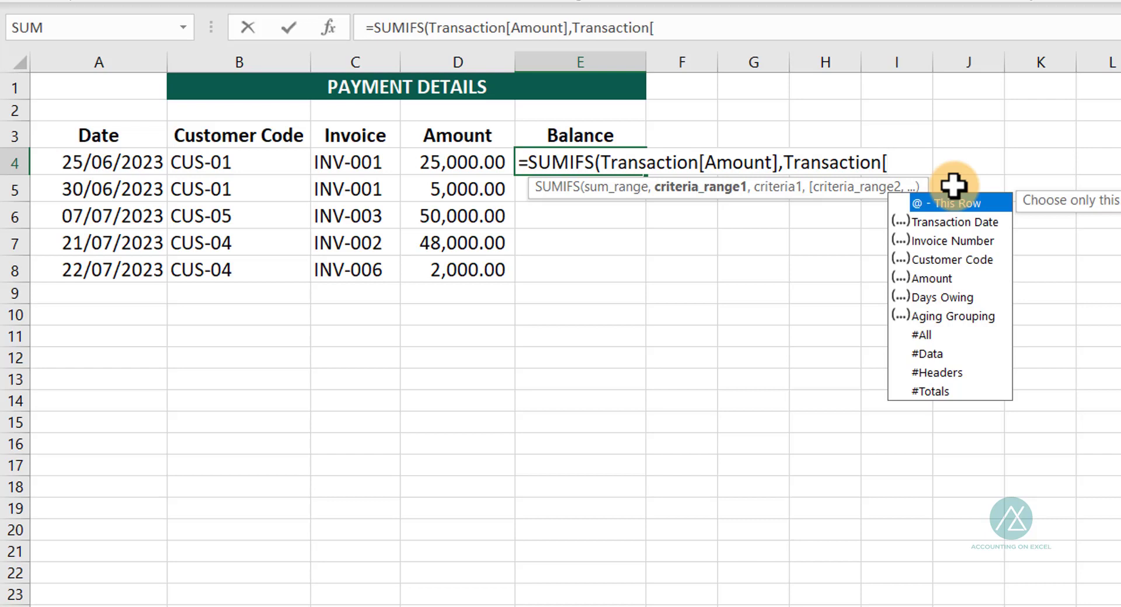
double_click(922, 242)
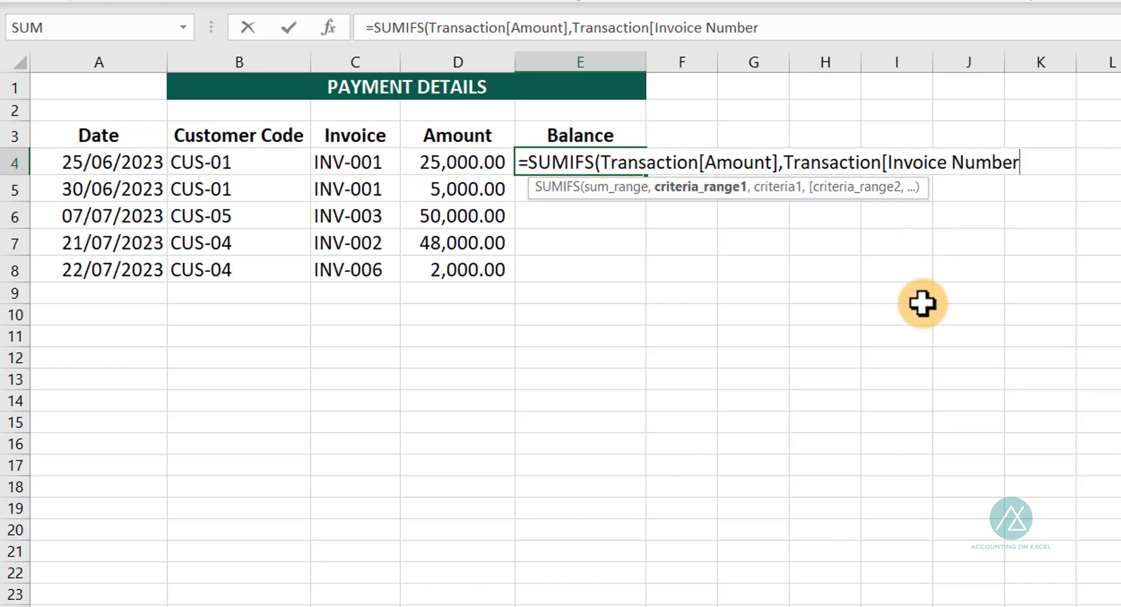
type("],")
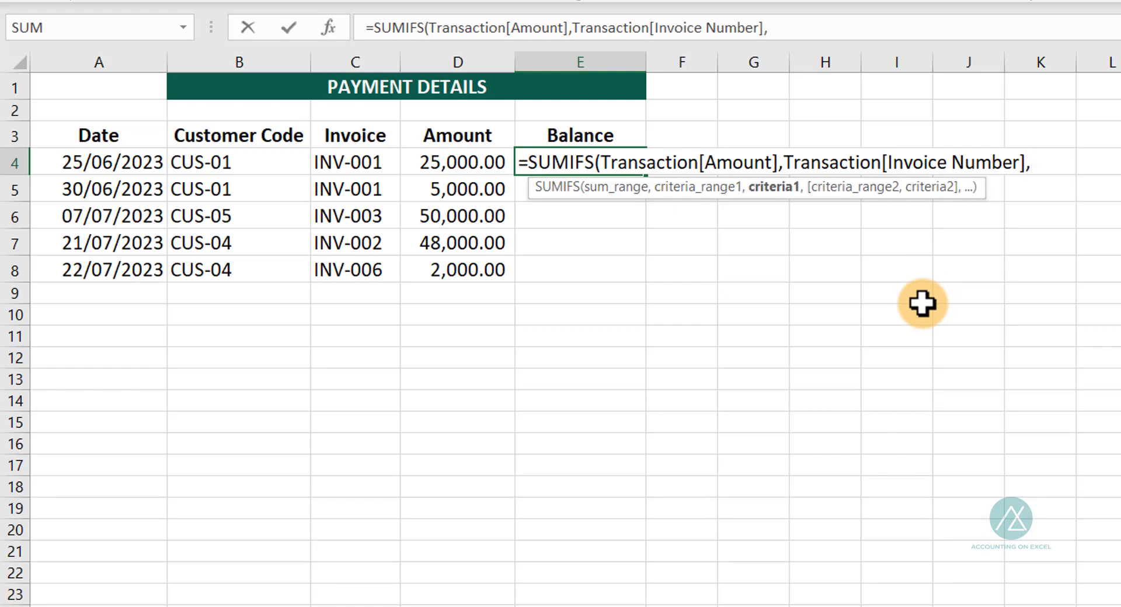
left_click(349, 159)
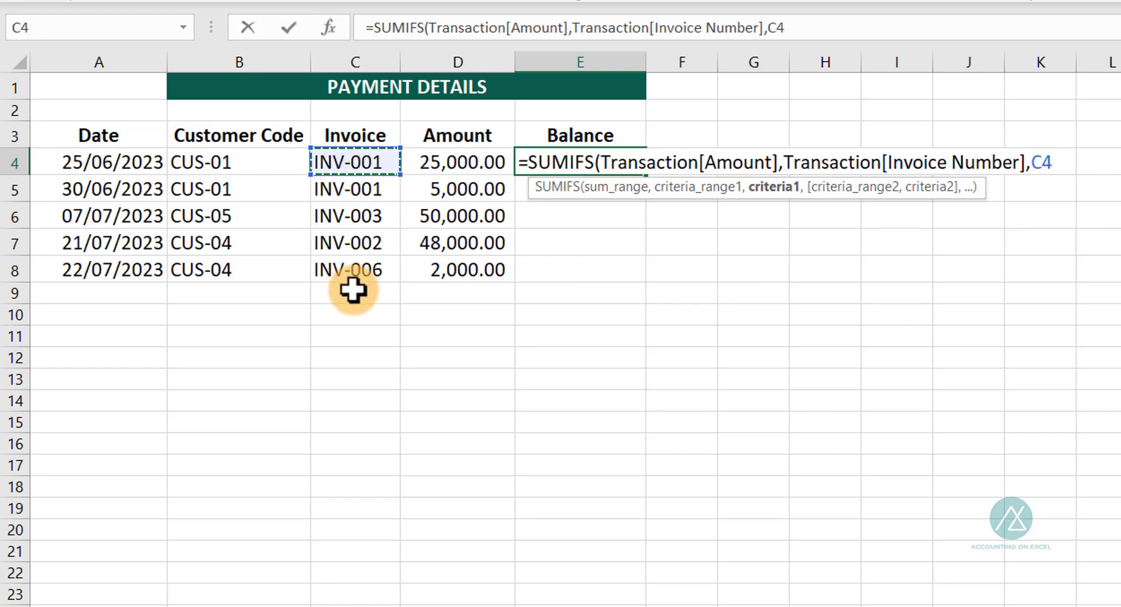
type(")")
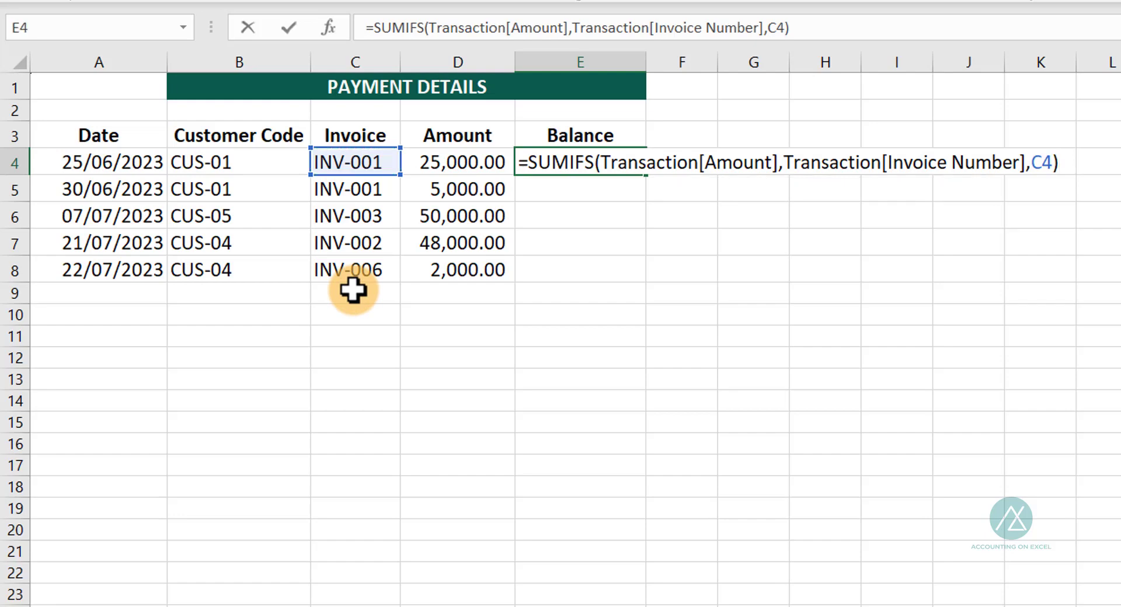
- Subtract a second SUMIFS in the E4 formula, using the expanding payment range $D$4:D4 as its sum range
type("-su")
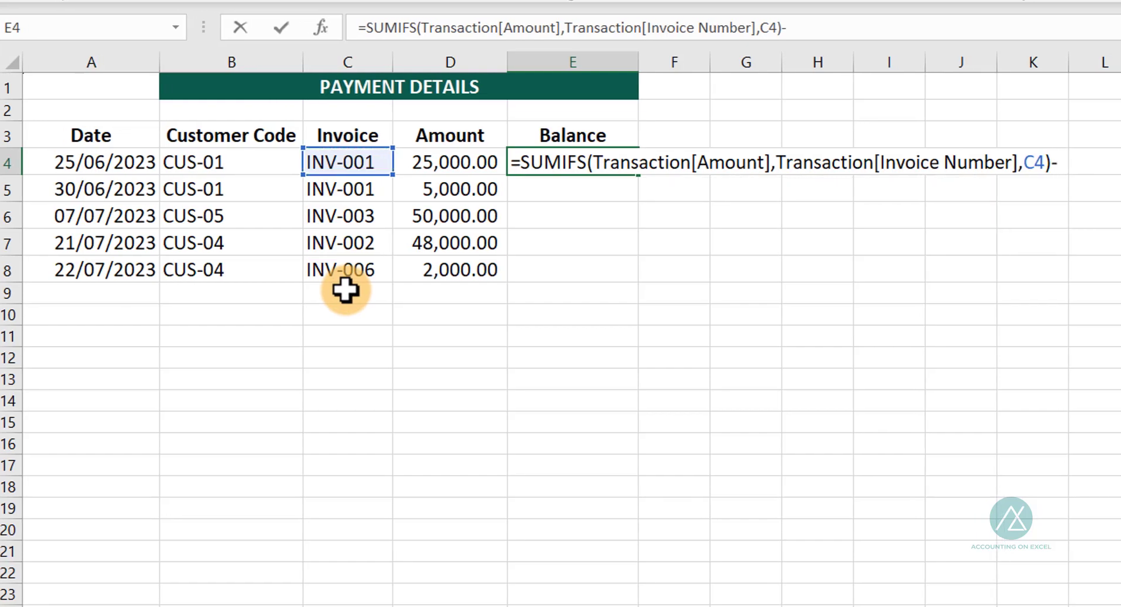
type("mif")
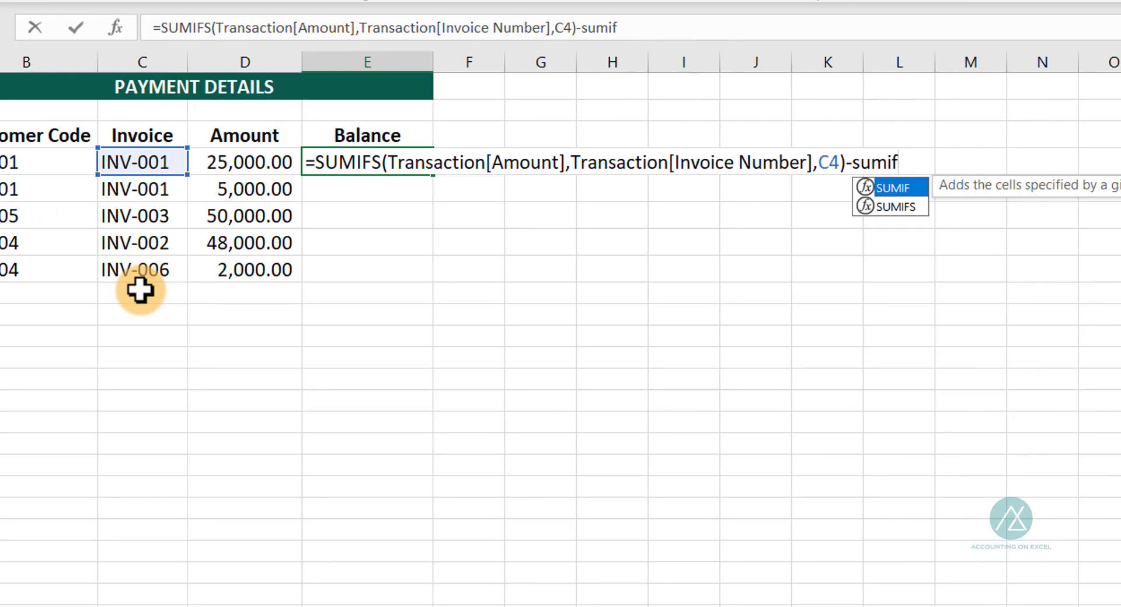
key("Down")
key("Tab")
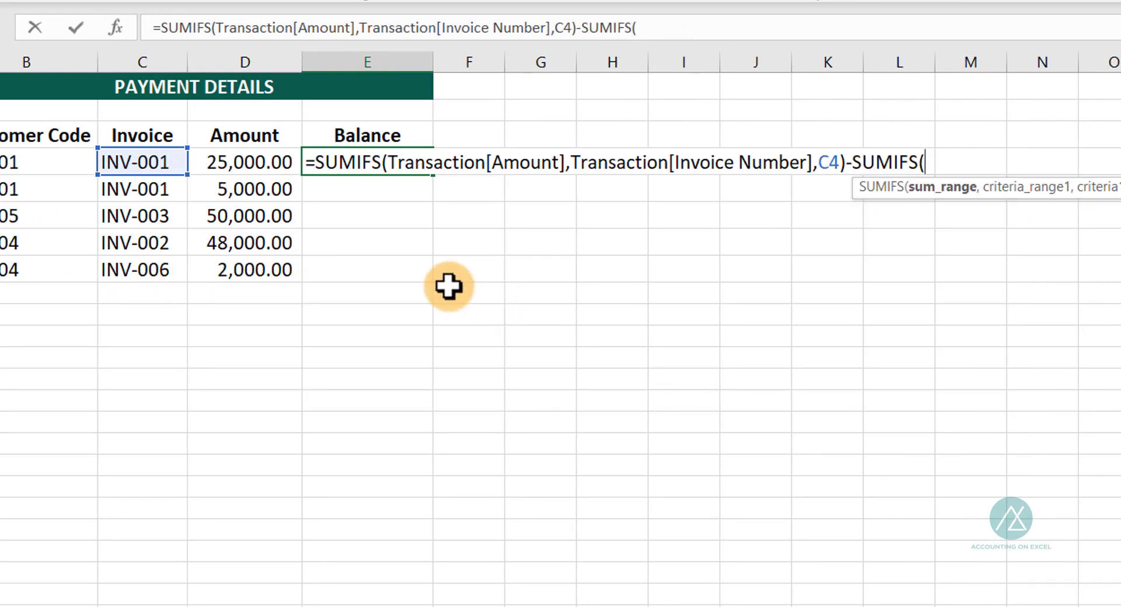
left_click(240, 157)
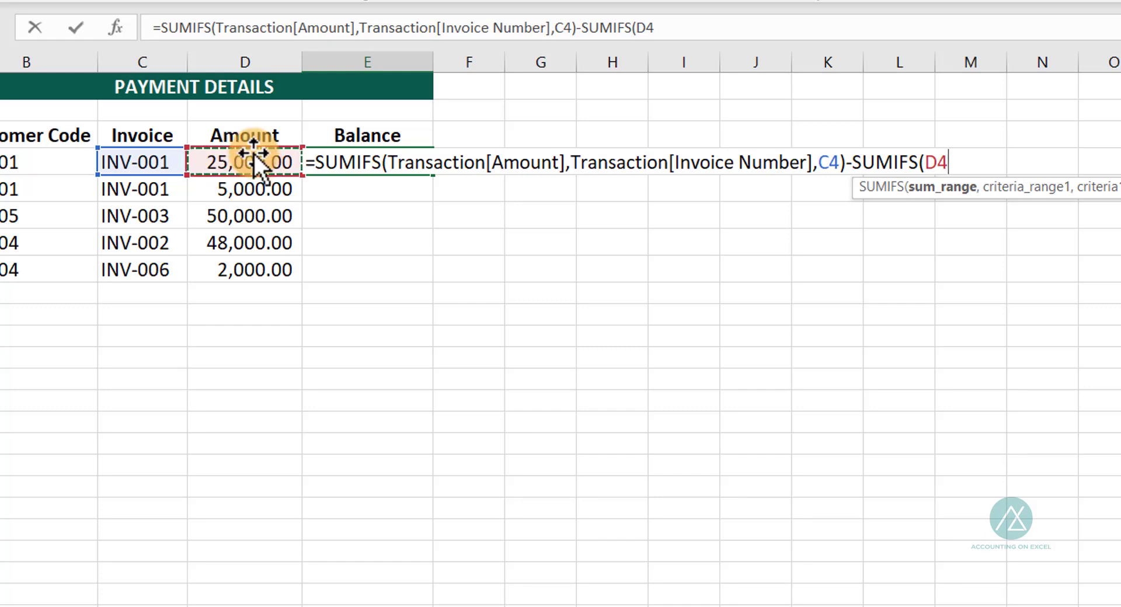
type(":D4")
left_click_drag(950, 158, 920, 154)
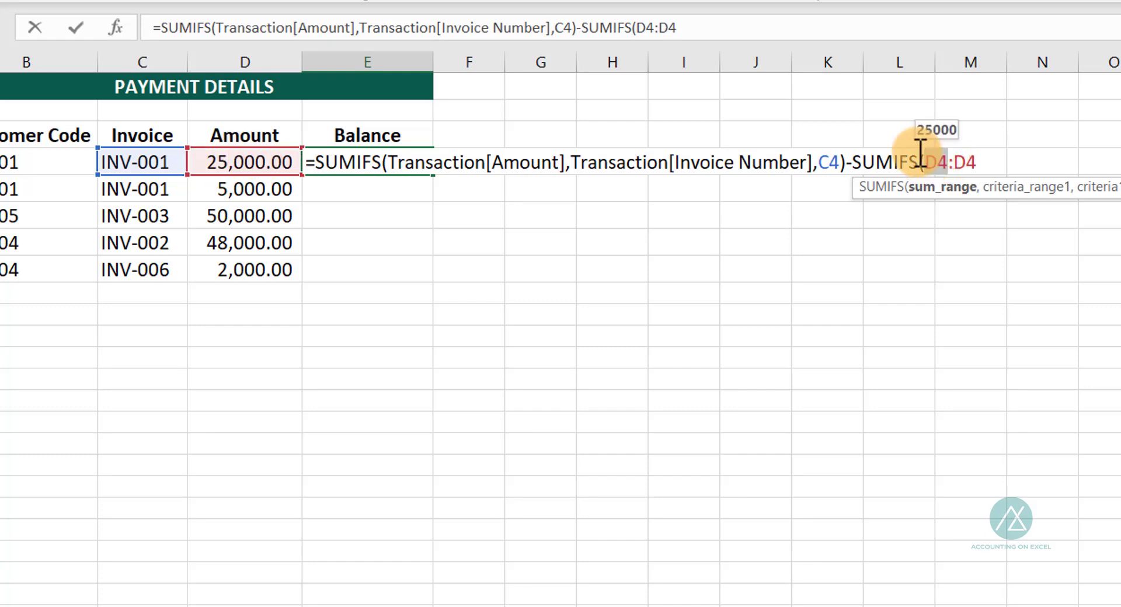
key("F4")
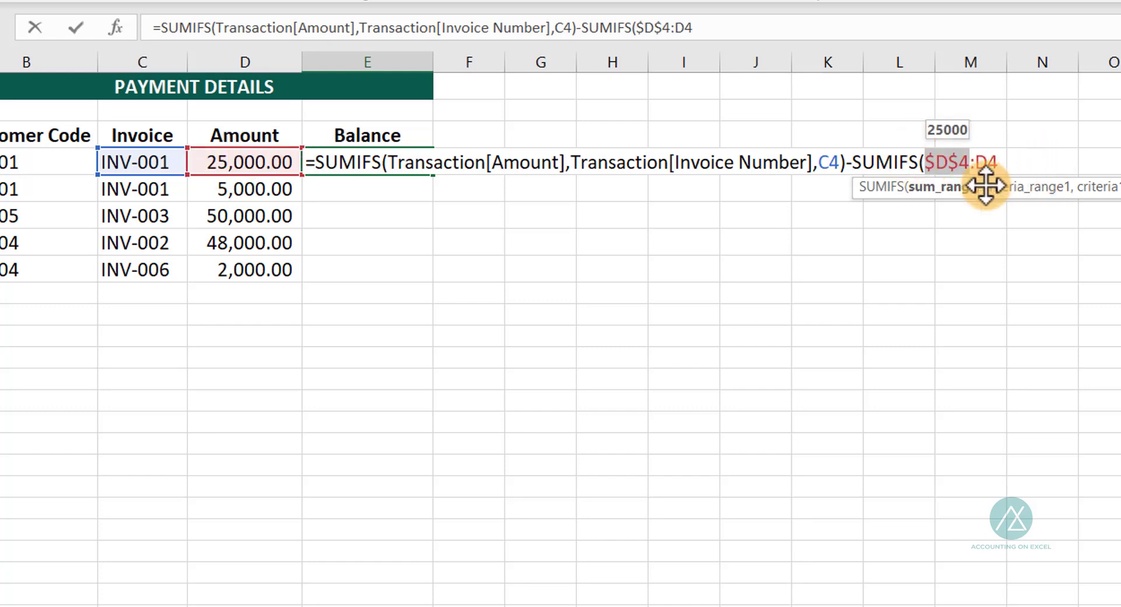
left_click(1003, 163)
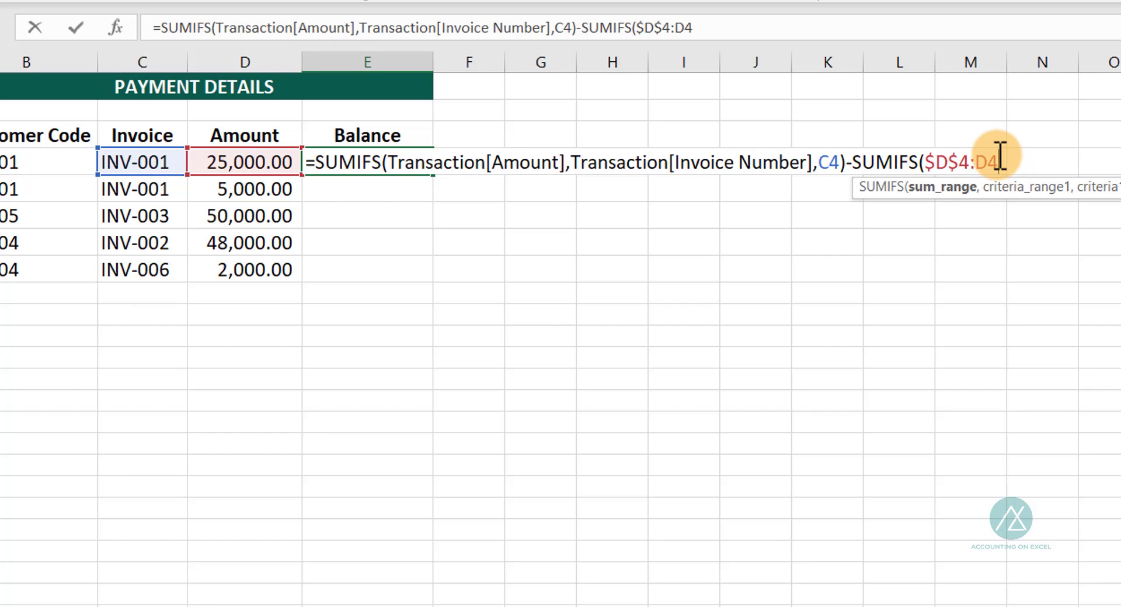
type(",")
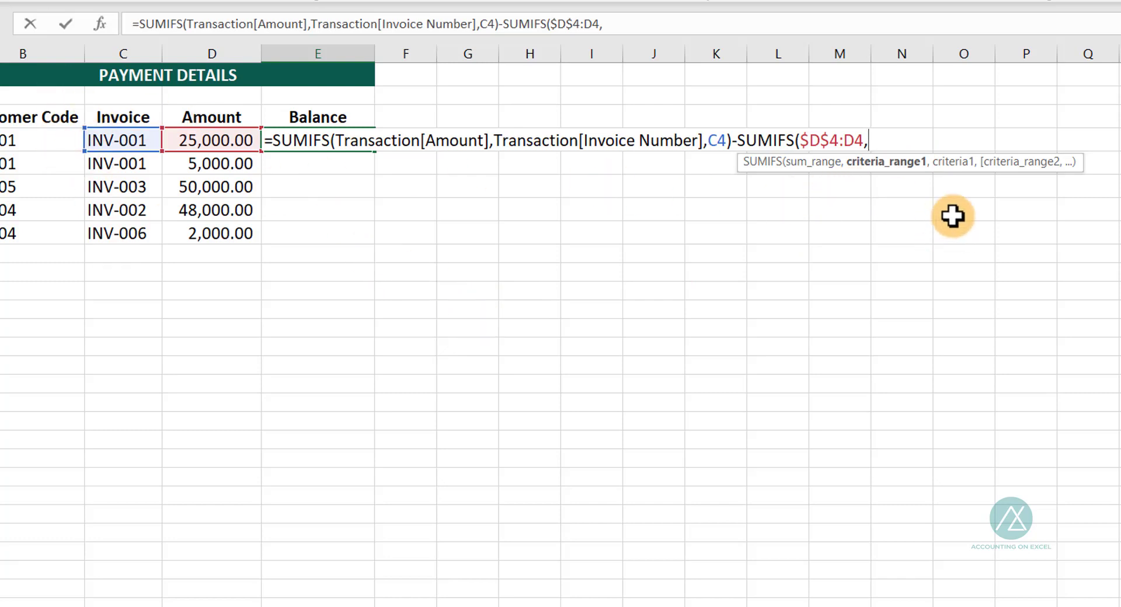
- Finish the second SUMIFS in E4 with criteria range $C$4:C4 and criterion C4, and enter the formula
left_click(124, 140)
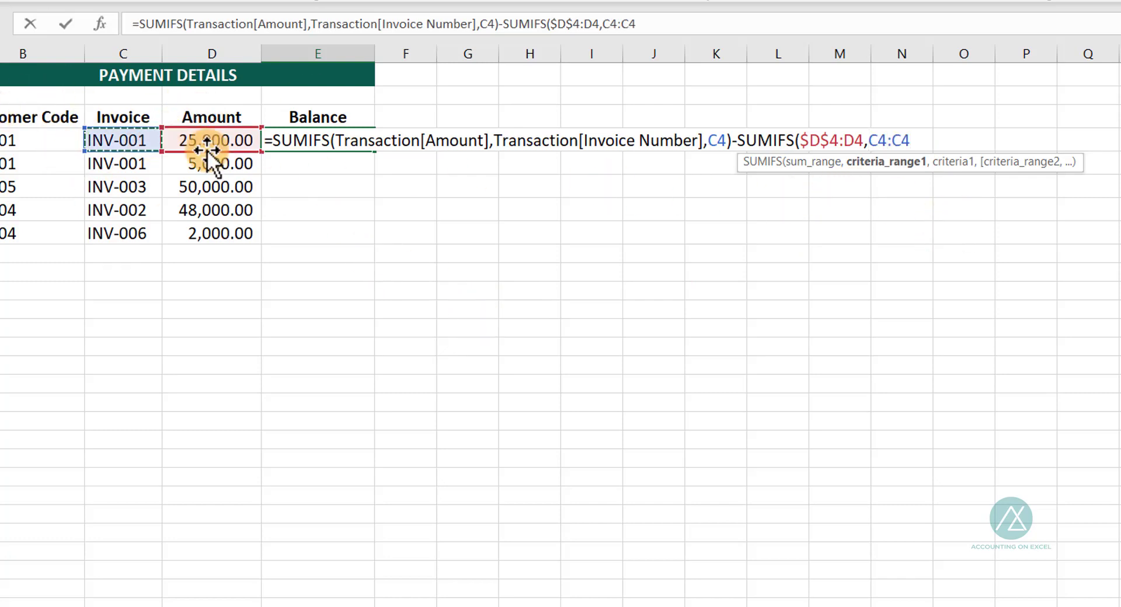
left_click_drag(909, 140, 886, 140)
left_click(868, 142)
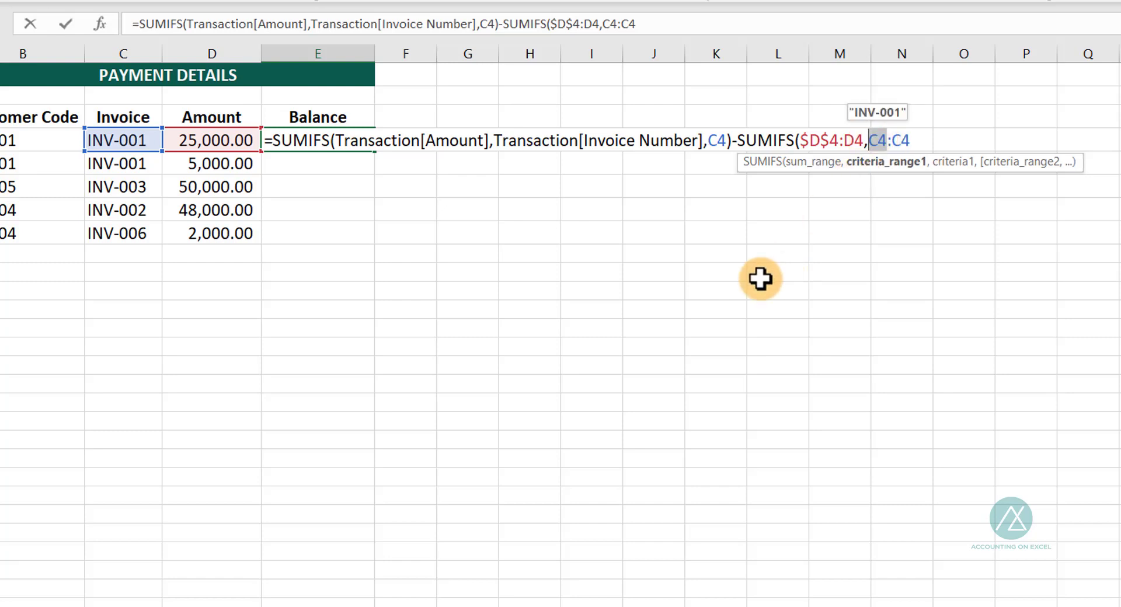
key("F4")
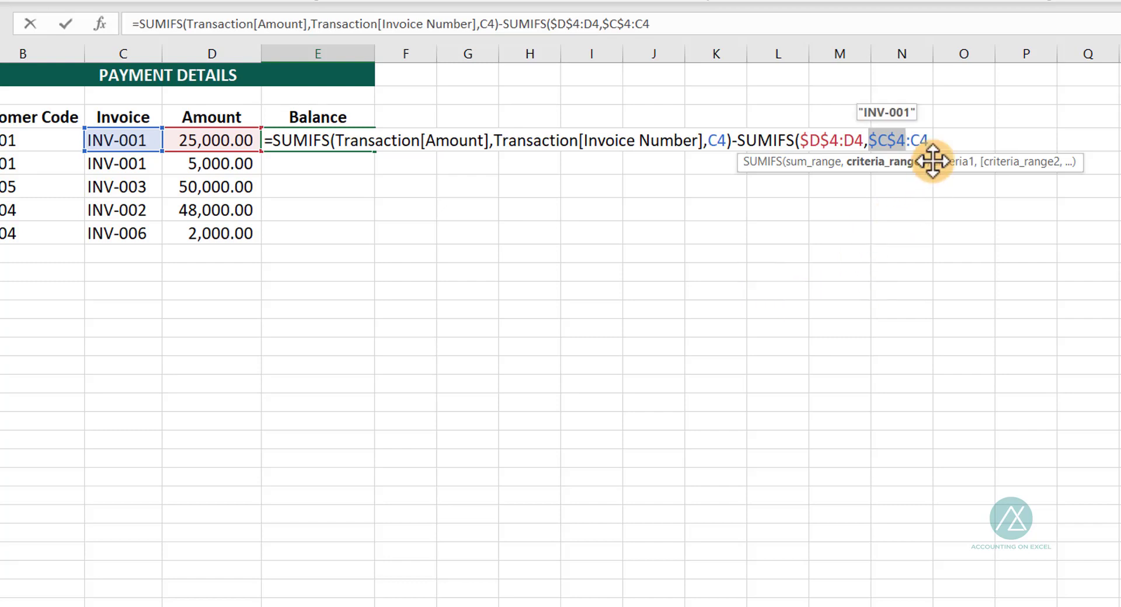
left_click(932, 140)
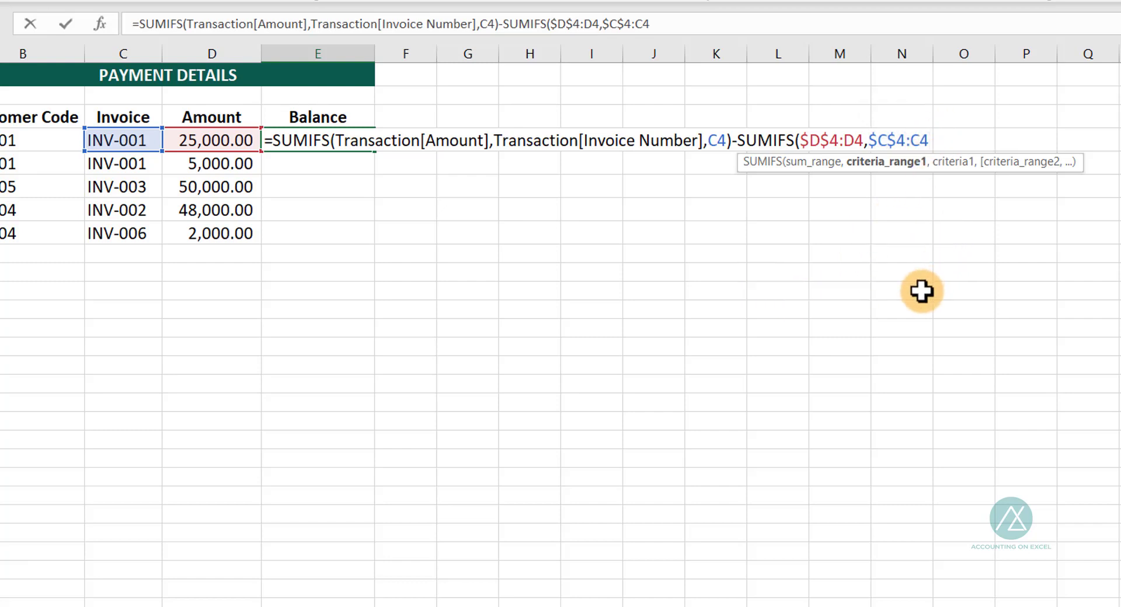
type(",")
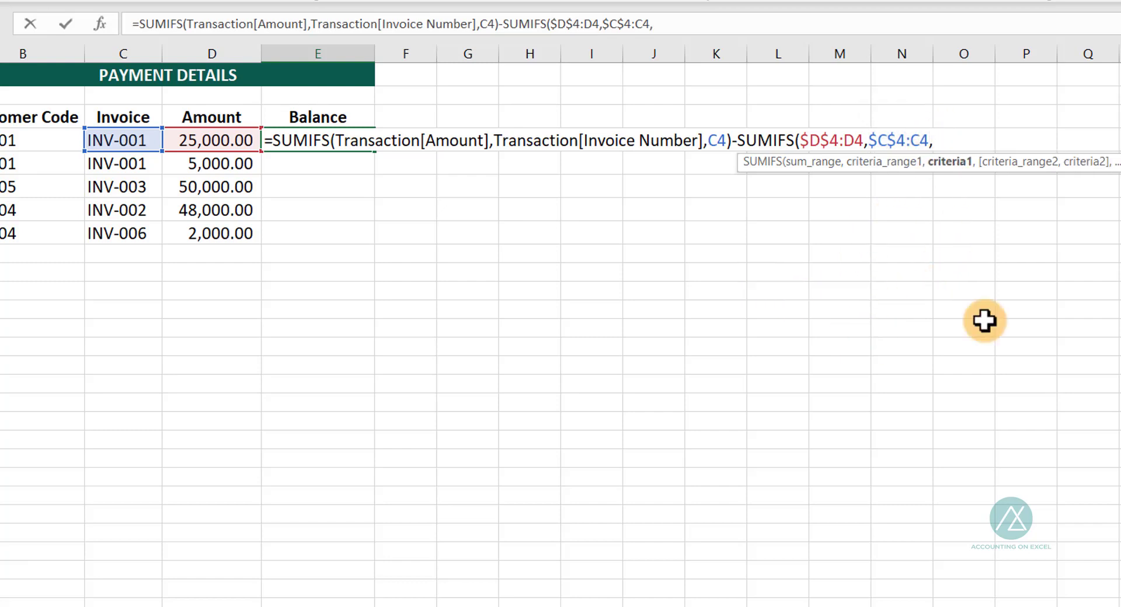
left_click(119, 140)
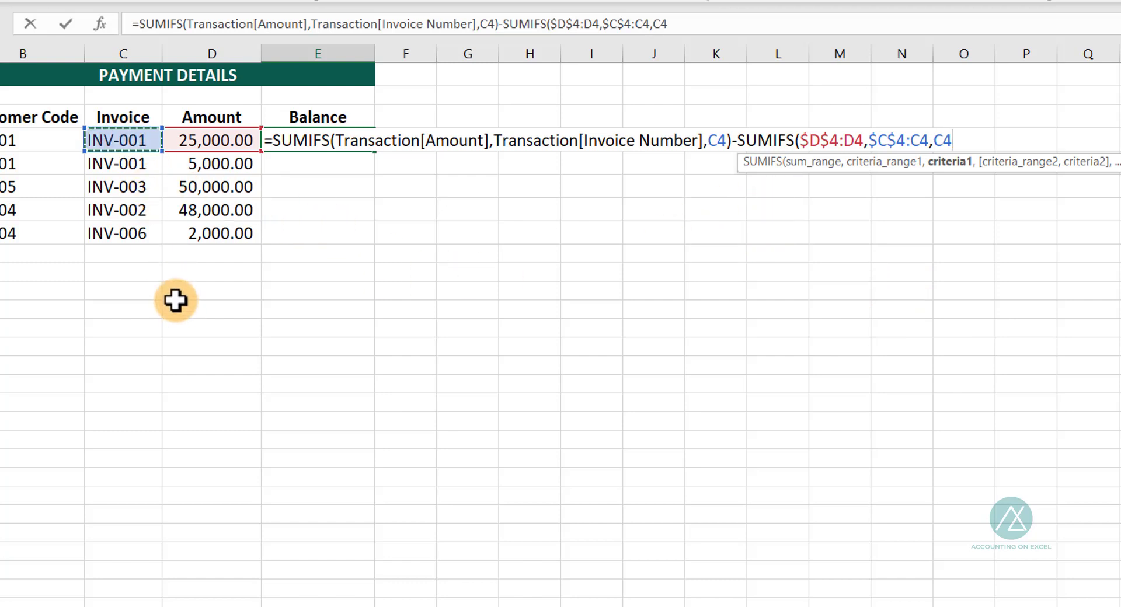
type(")")
key("Return")
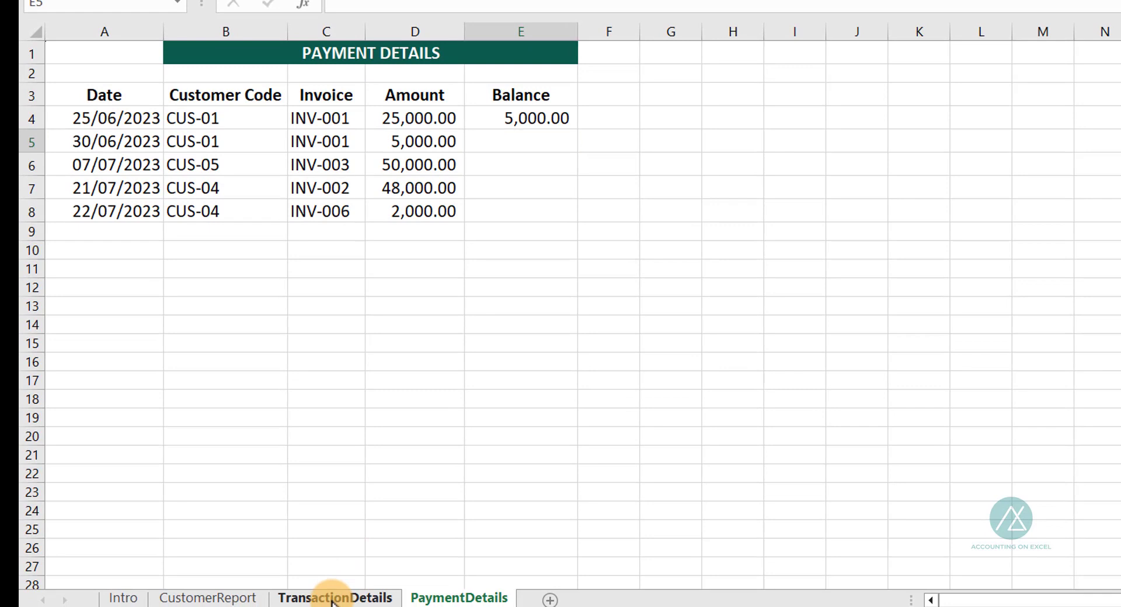
- Check the E4 balance against the INV-001 amount on TransactionDetails and the first payment on PaymentDetails
left_click(331, 599)
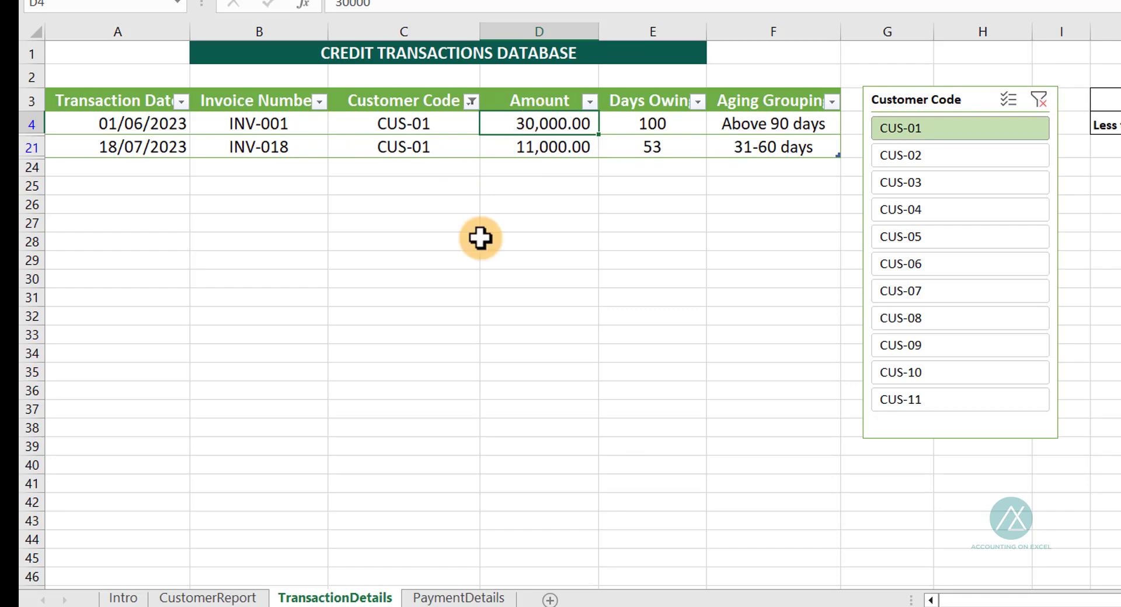
left_click(446, 598)
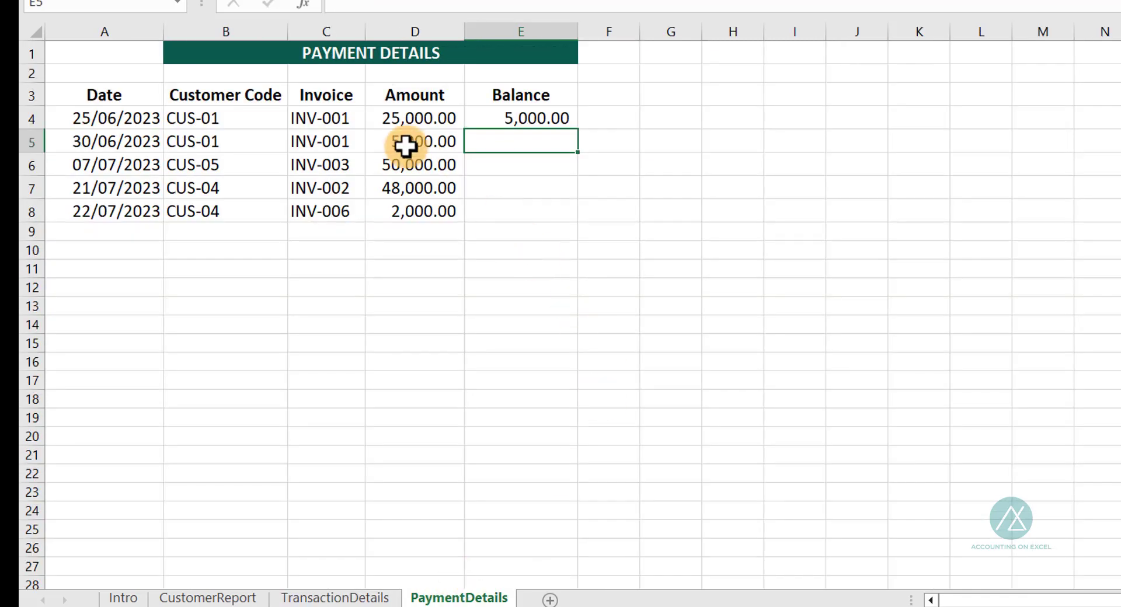
left_click(397, 120)
left_click(527, 124)
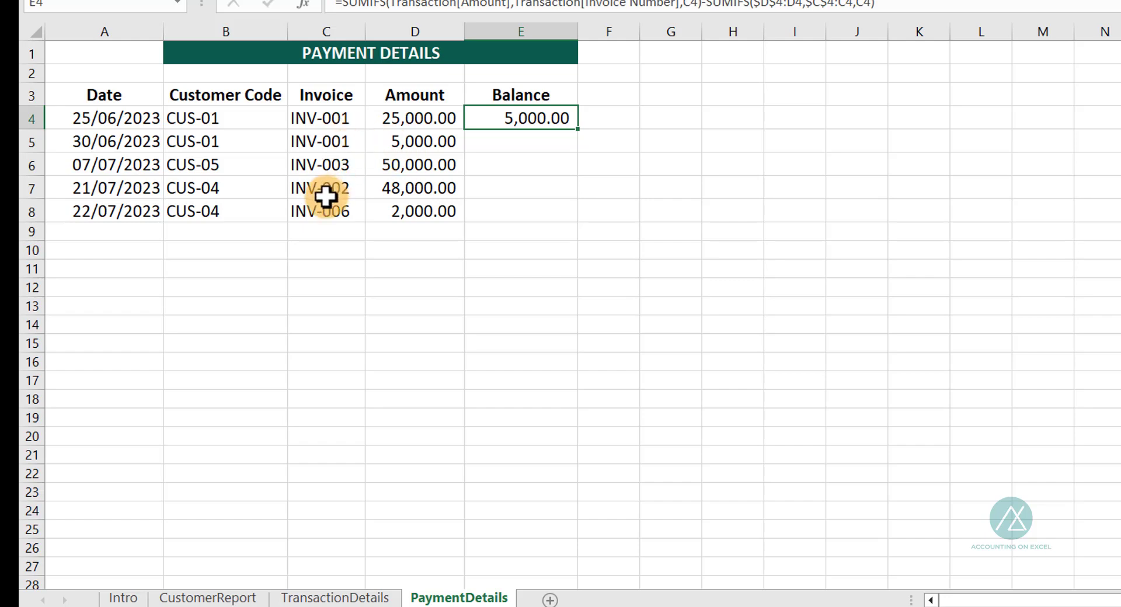
- Recheck the INV-001 amount on TransactionDetails, and fill the E4 balance formula down through E8 on PaymentDetails
left_click(312, 596)
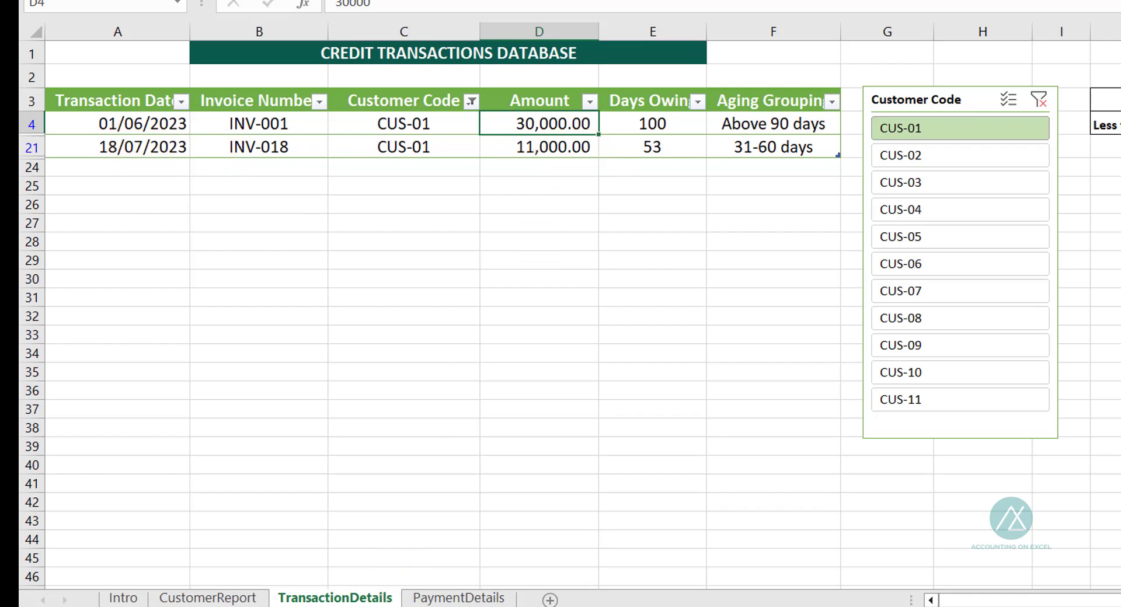
left_click(461, 598)
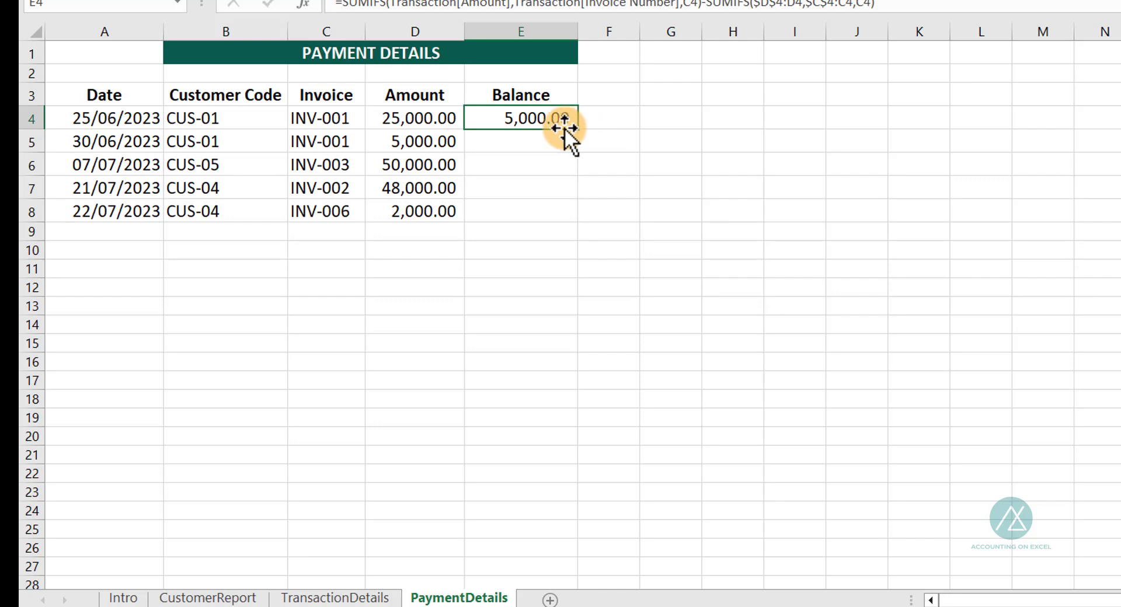
left_click_drag(576, 132, 533, 218)
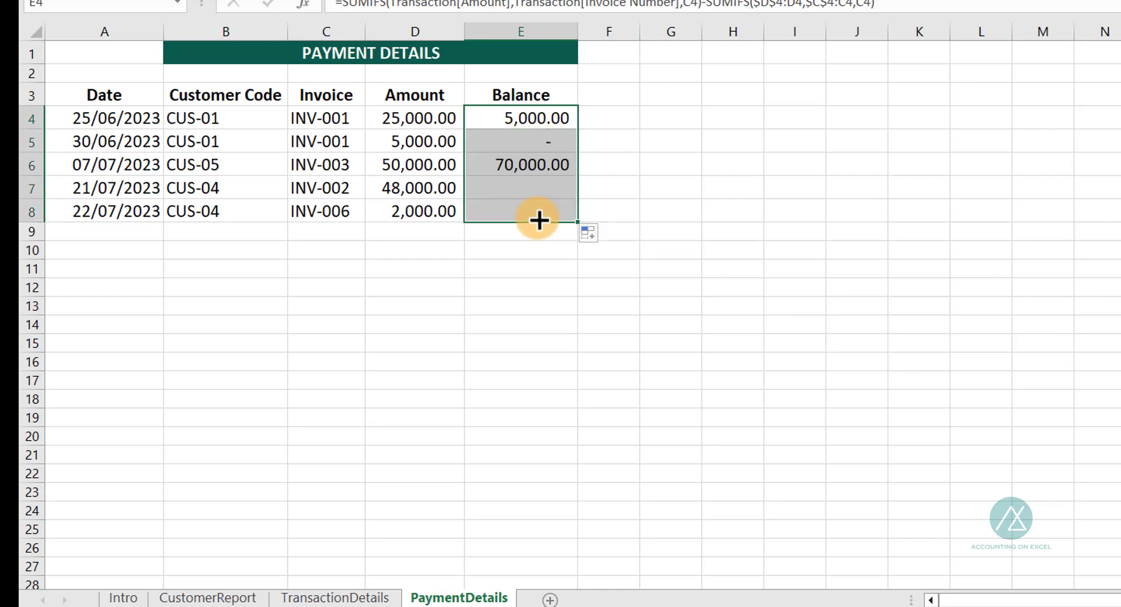
- Ignore the formula error flags on balance cells E5:E7
left_click(439, 140)
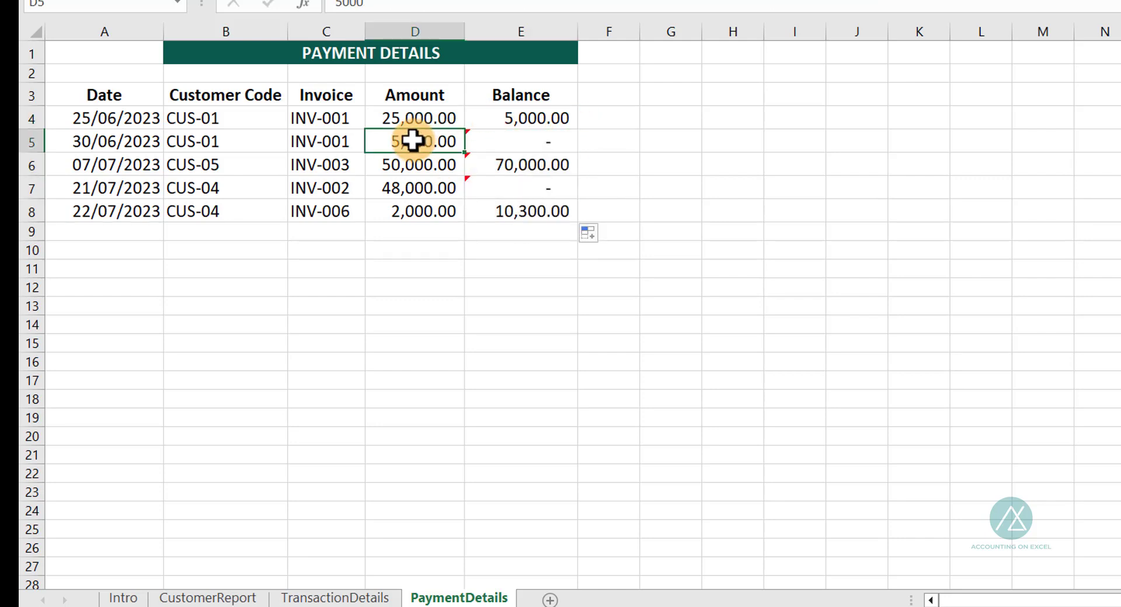
left_click(506, 142)
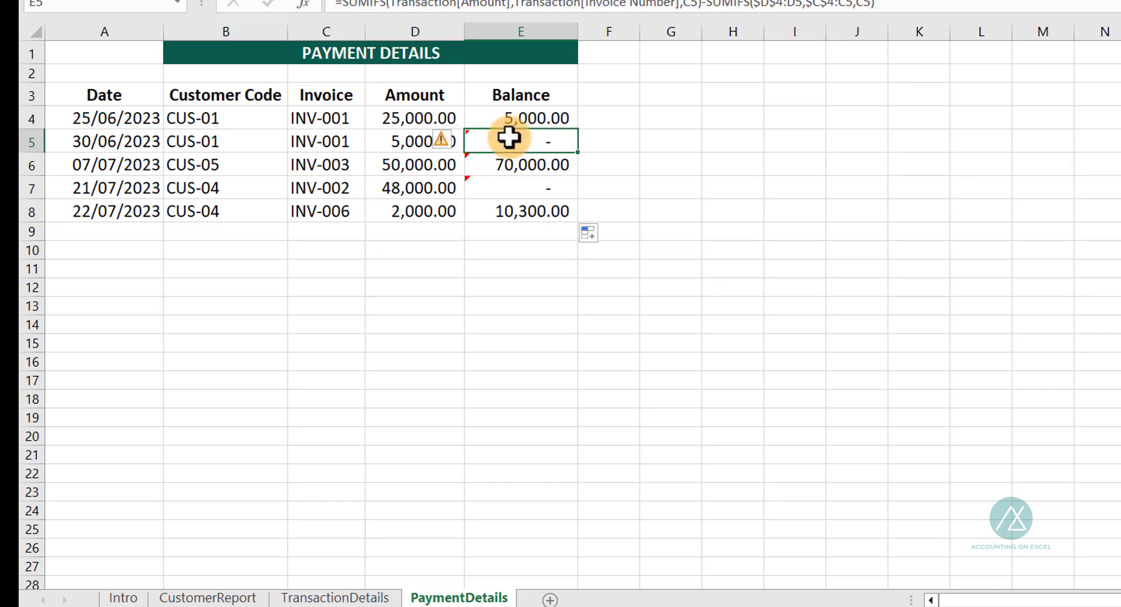
left_click_drag(491, 136, 467, 185)
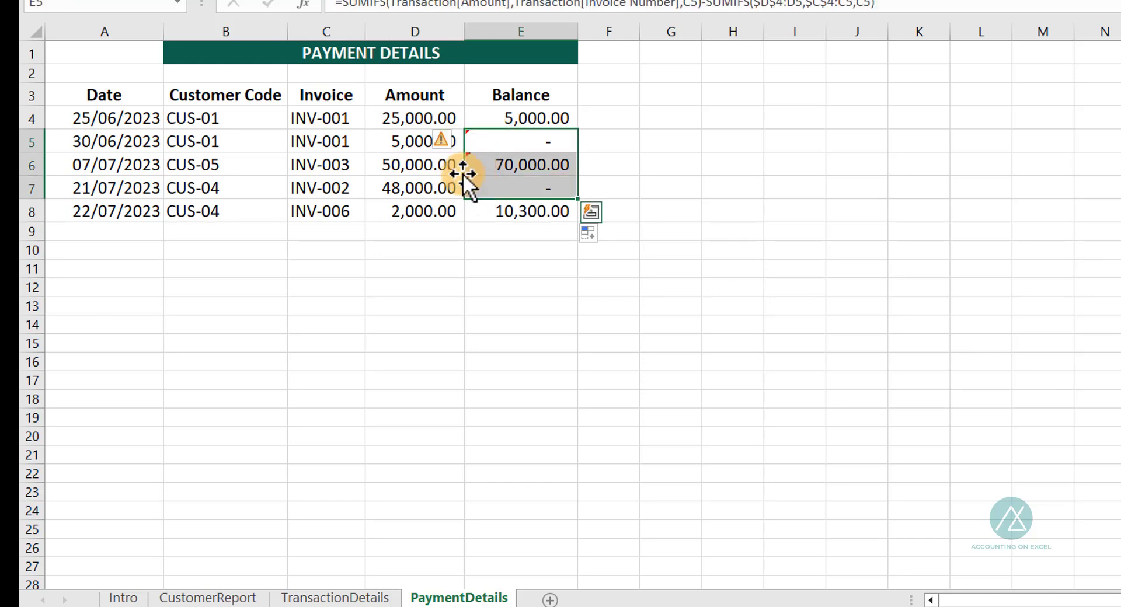
left_click(457, 143)
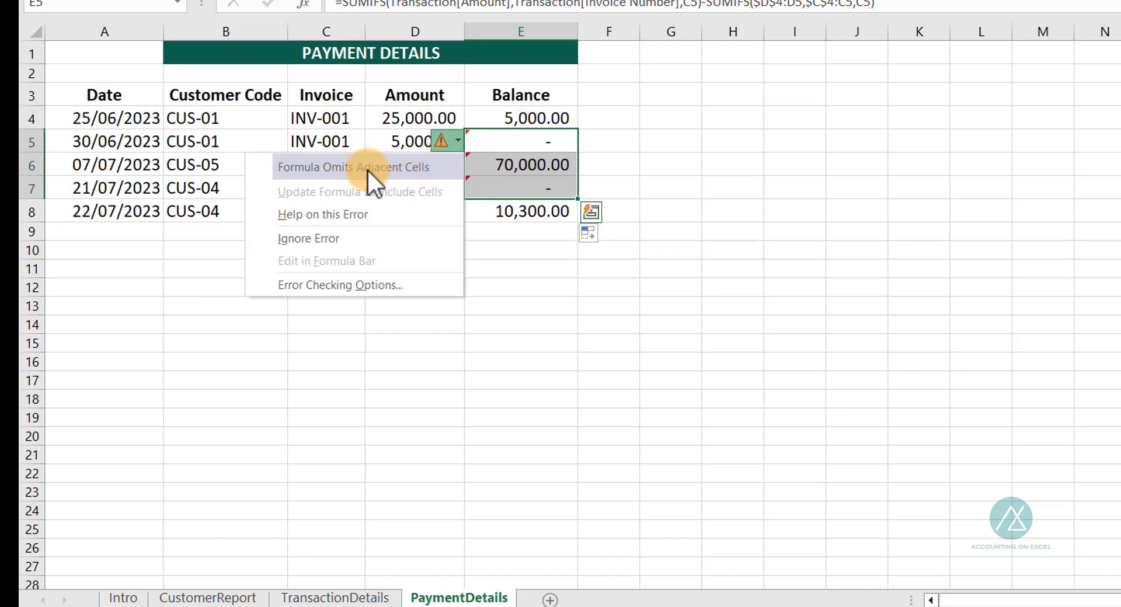
left_click(324, 236)
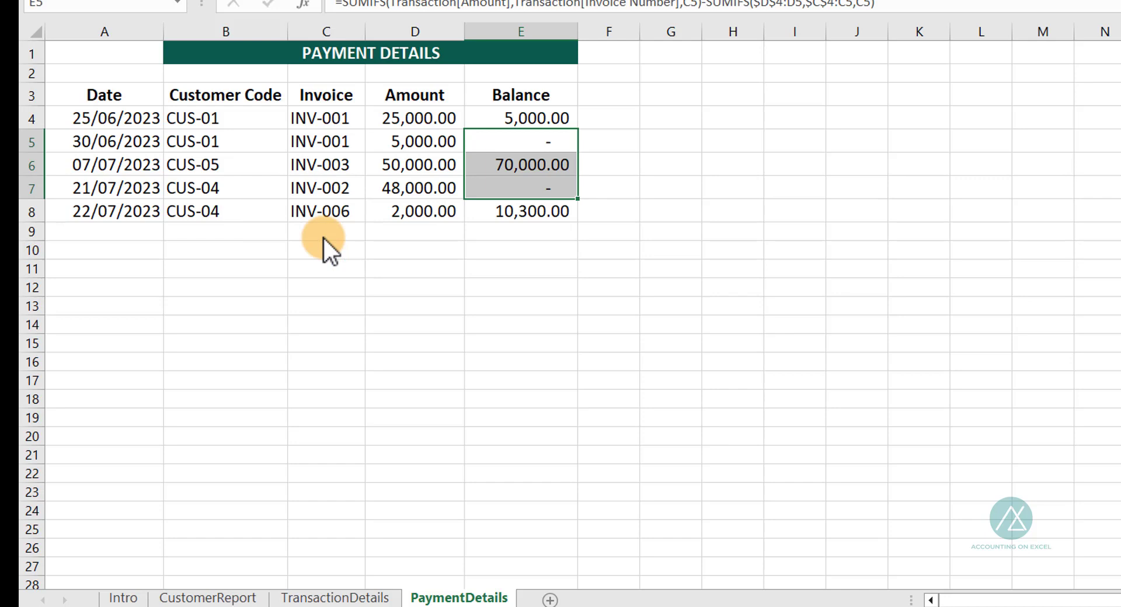
- Filter the transactions to CUS-05 and compare the INV-003 amount with its payment and the balance in E6
left_click(509, 141)
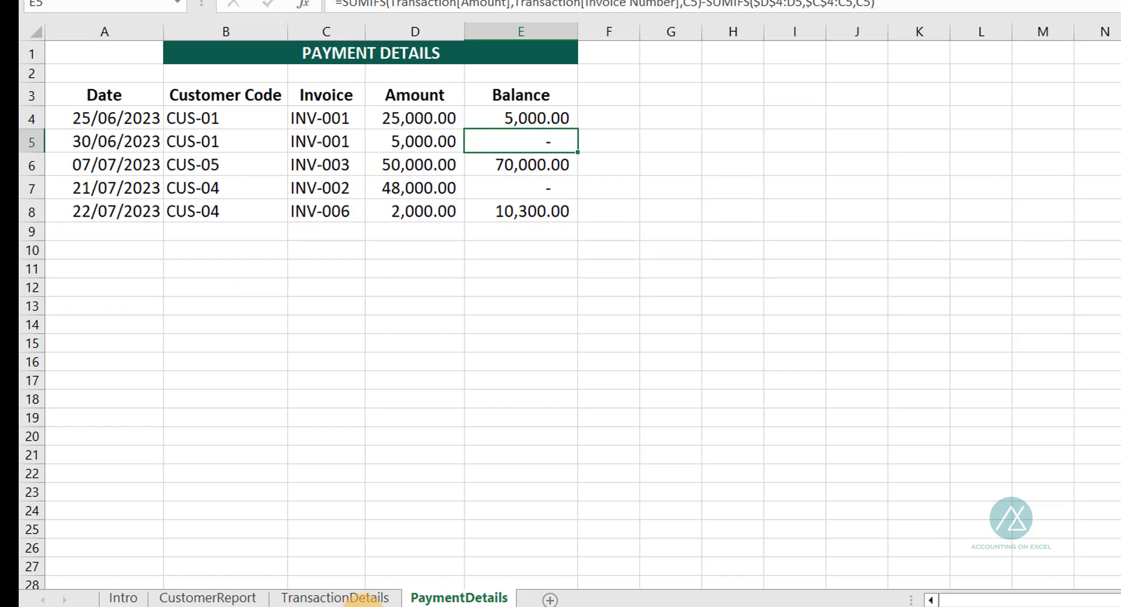
left_click(355, 599)
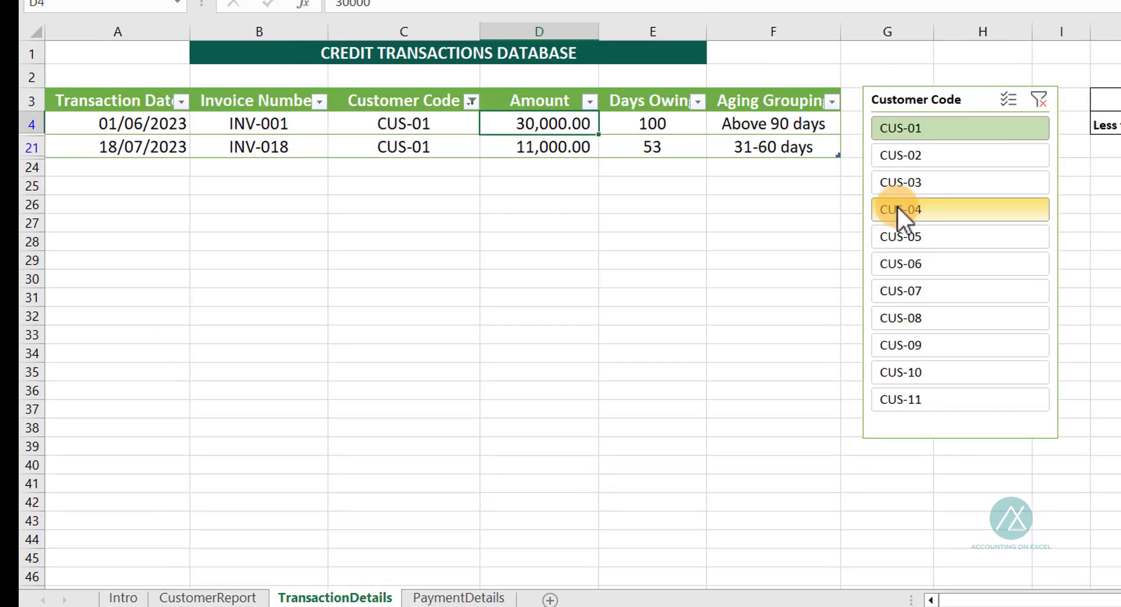
left_click(918, 239)
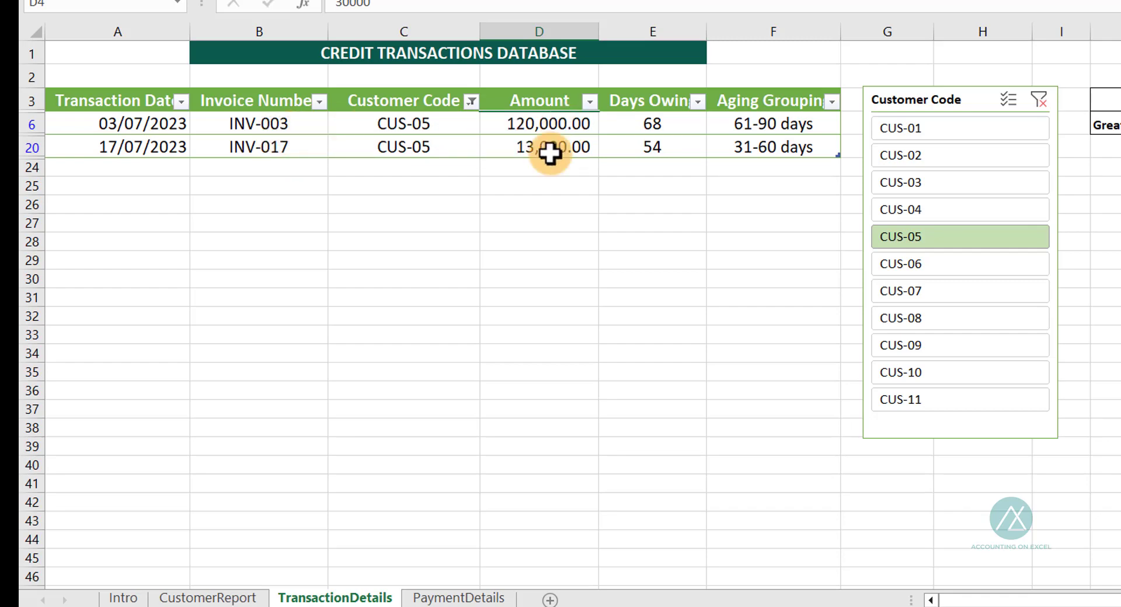
left_click(458, 596)
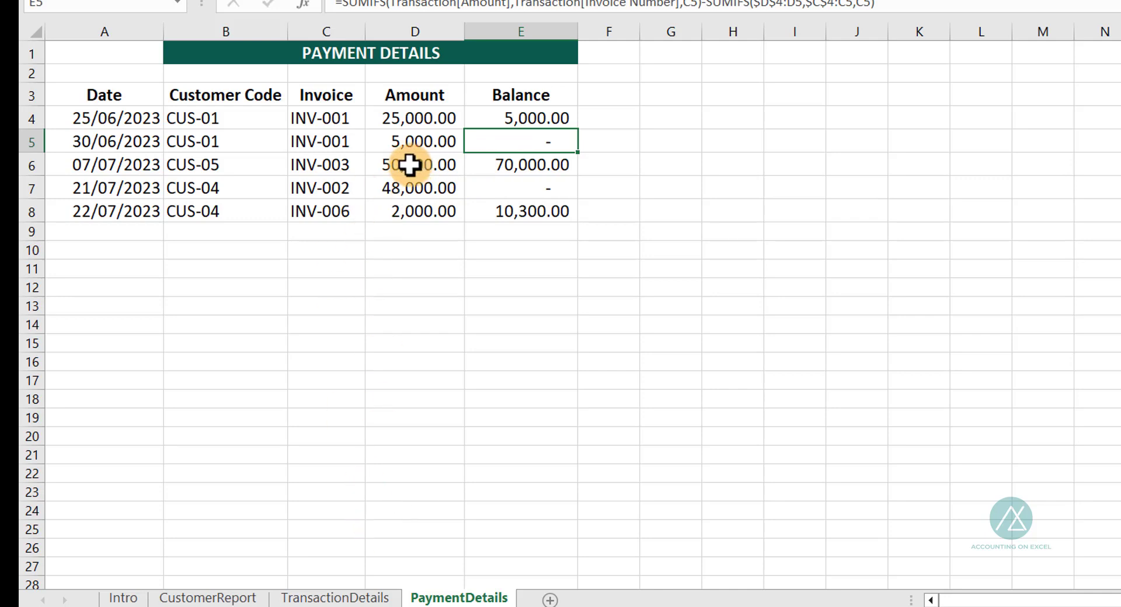
left_click(514, 168)
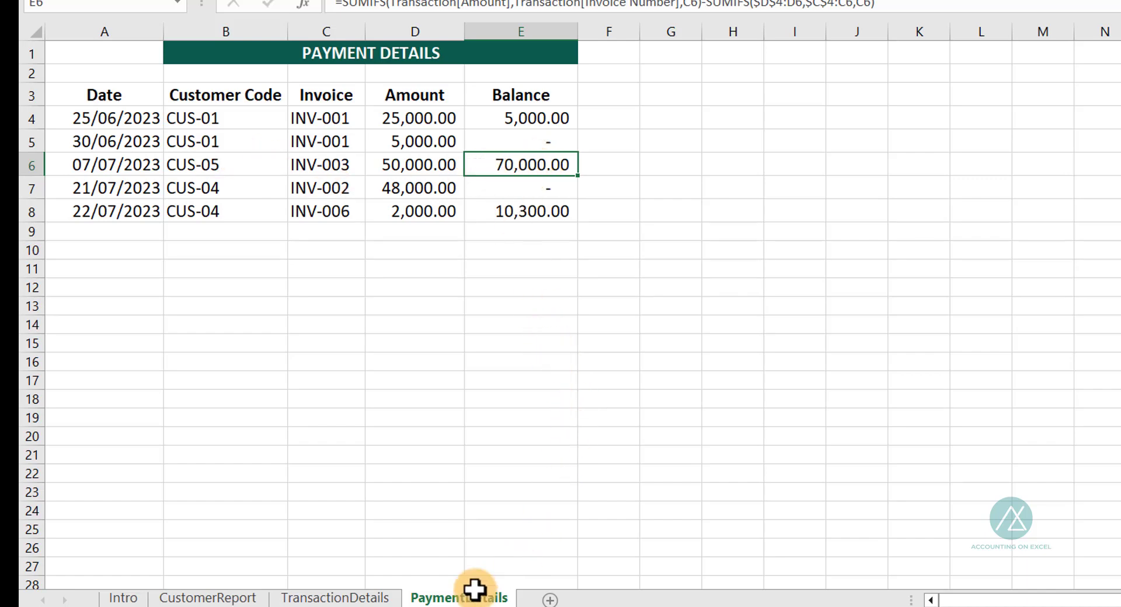
left_click(343, 600)
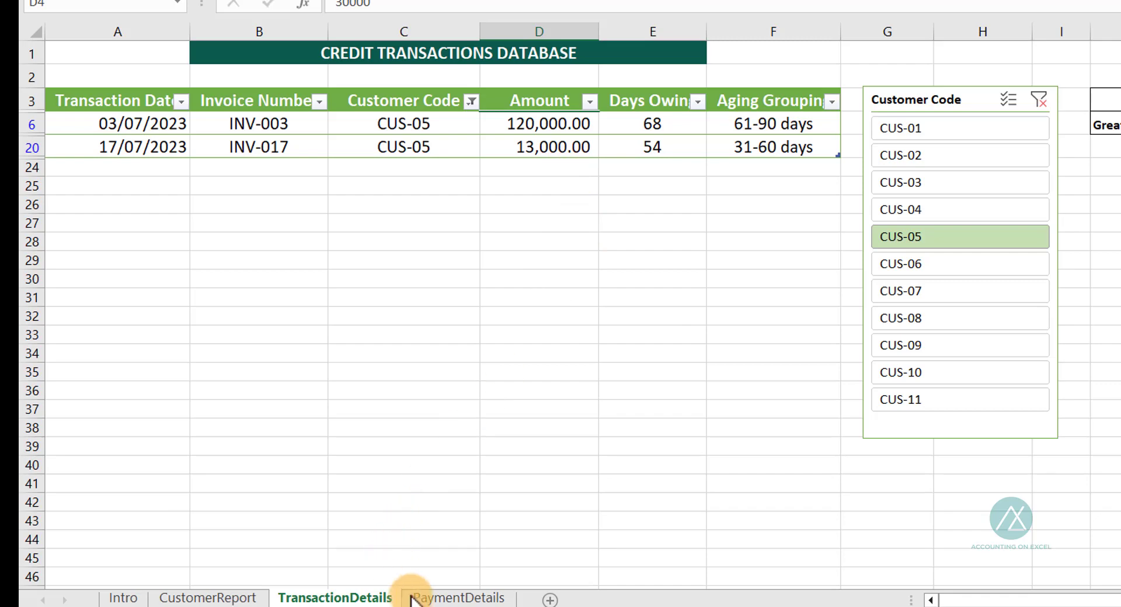
left_click(439, 598)
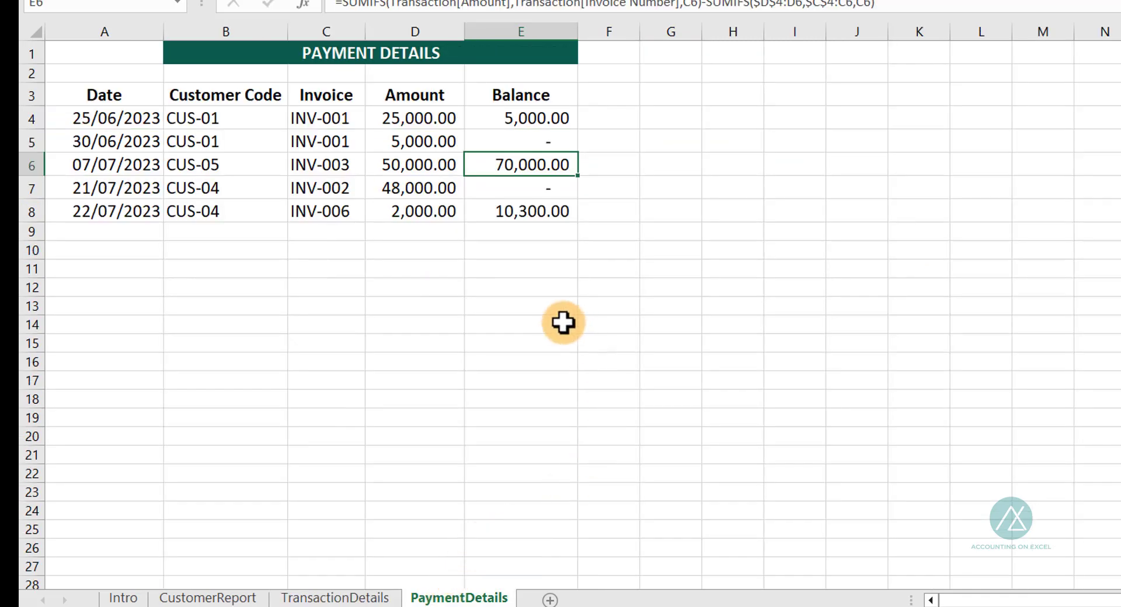
- Review the CustomerReport summary columns and the TransactionDetails and PaymentDetails sheets that will feed them
left_click(208, 597)
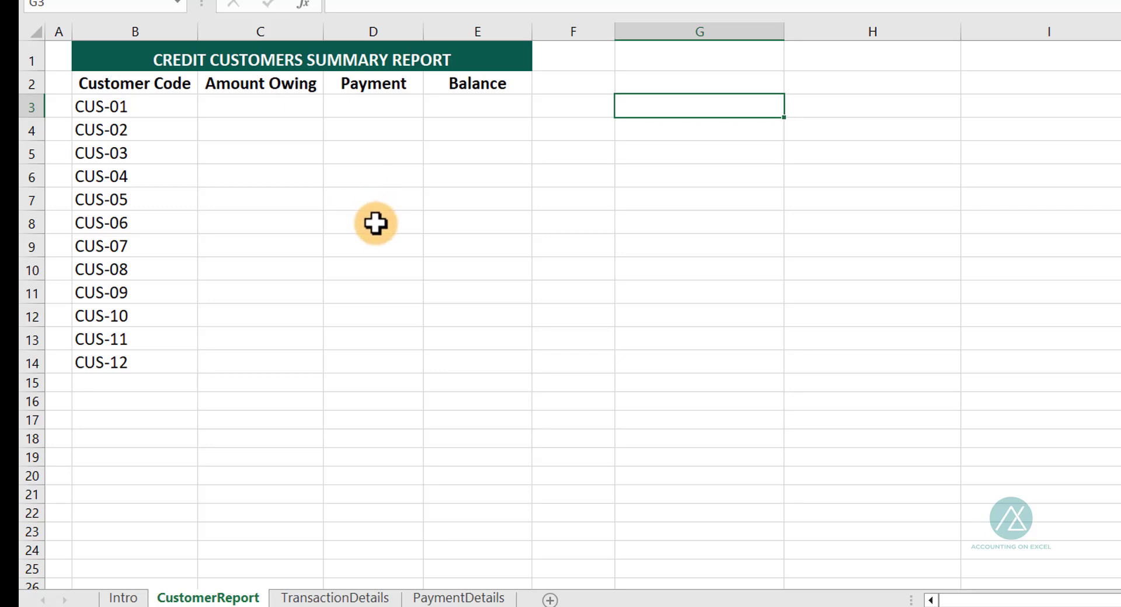
left_click(348, 598)
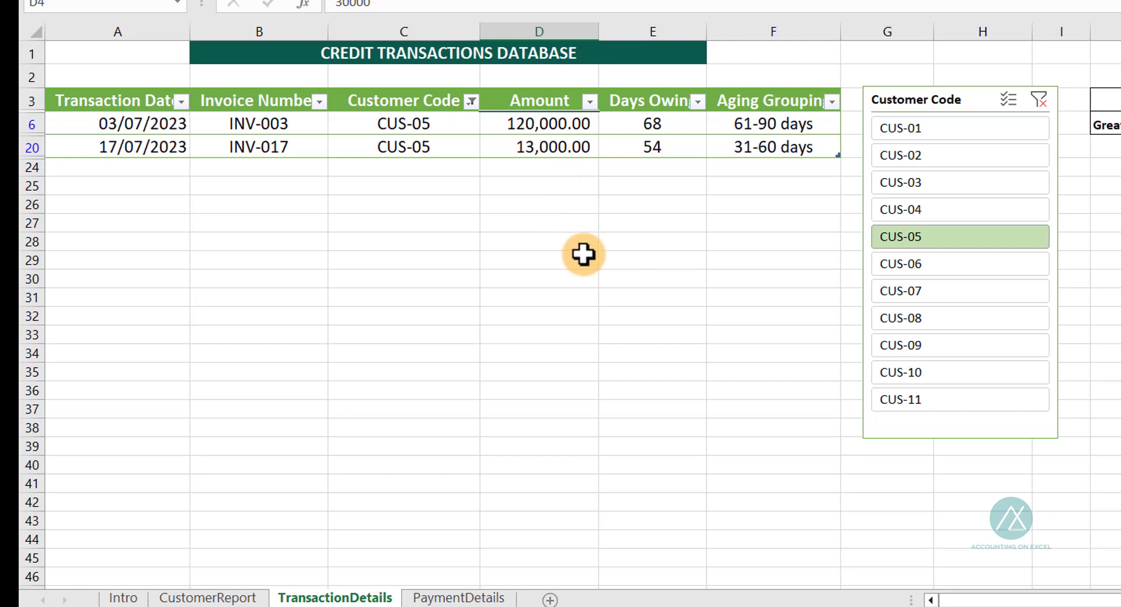
left_click(475, 597)
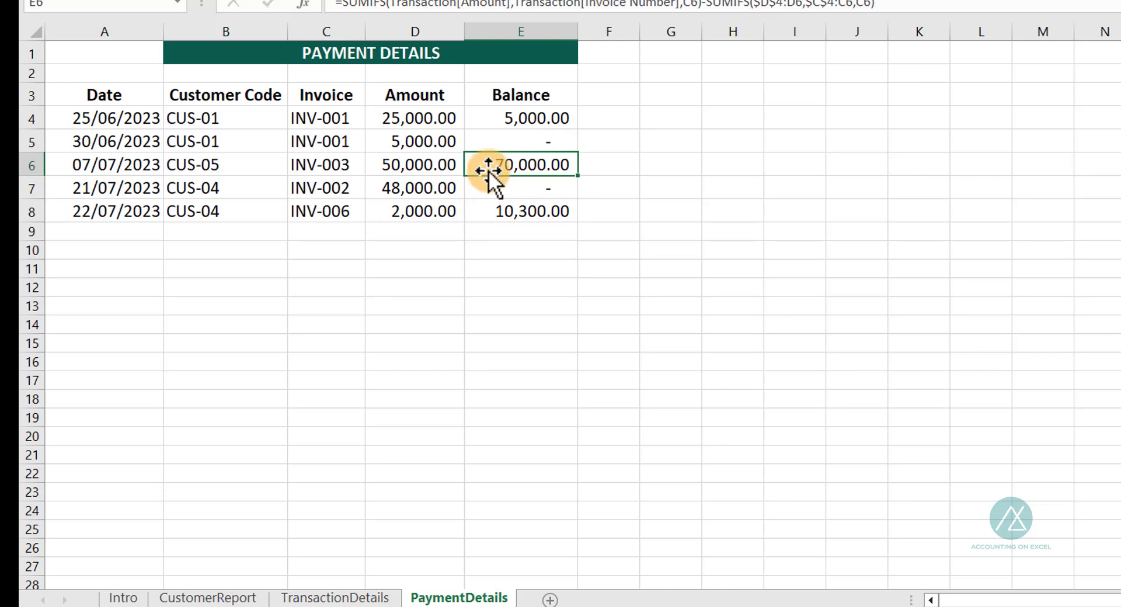
- Convert the payment range A3:E8 into a table with headers and apply the Light table style with a solid green header
left_click(258, 140)
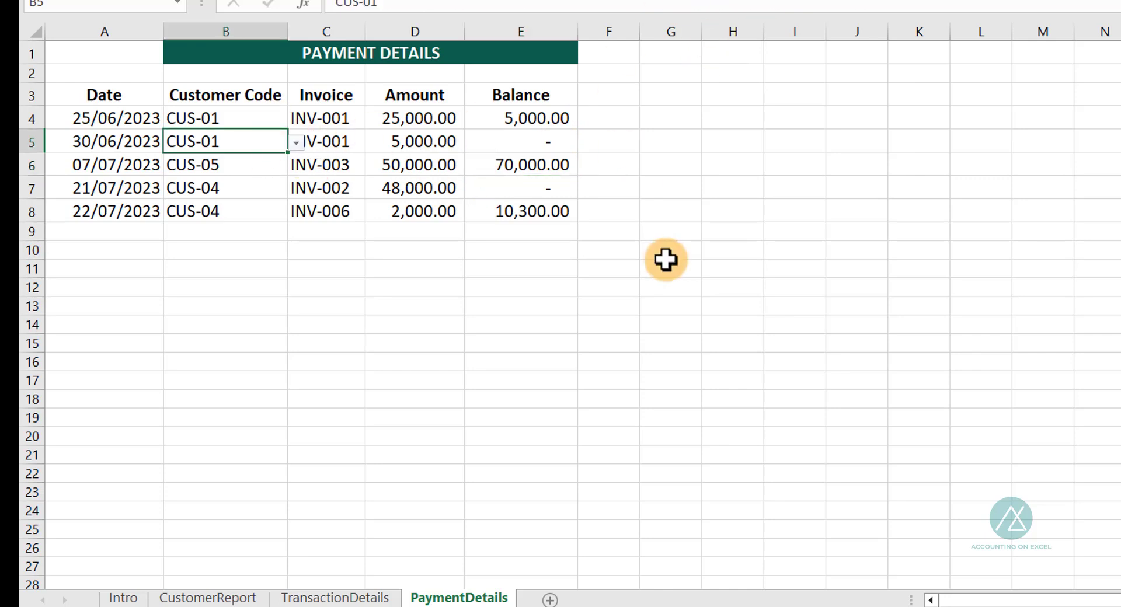
key("ctrl+t")
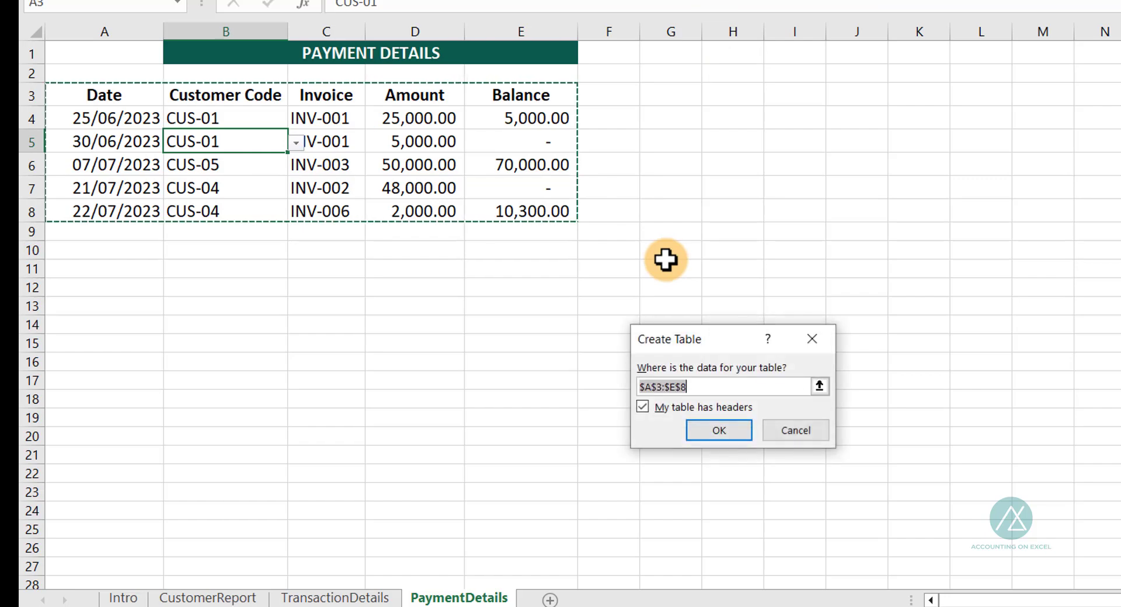
left_click(738, 435)
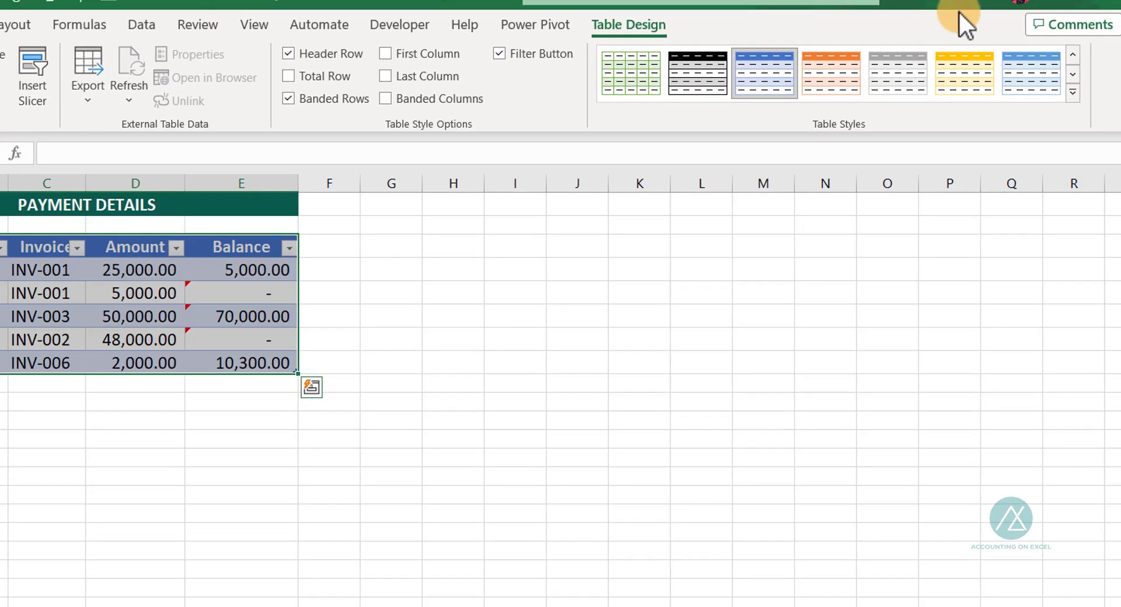
left_click(1076, 93)
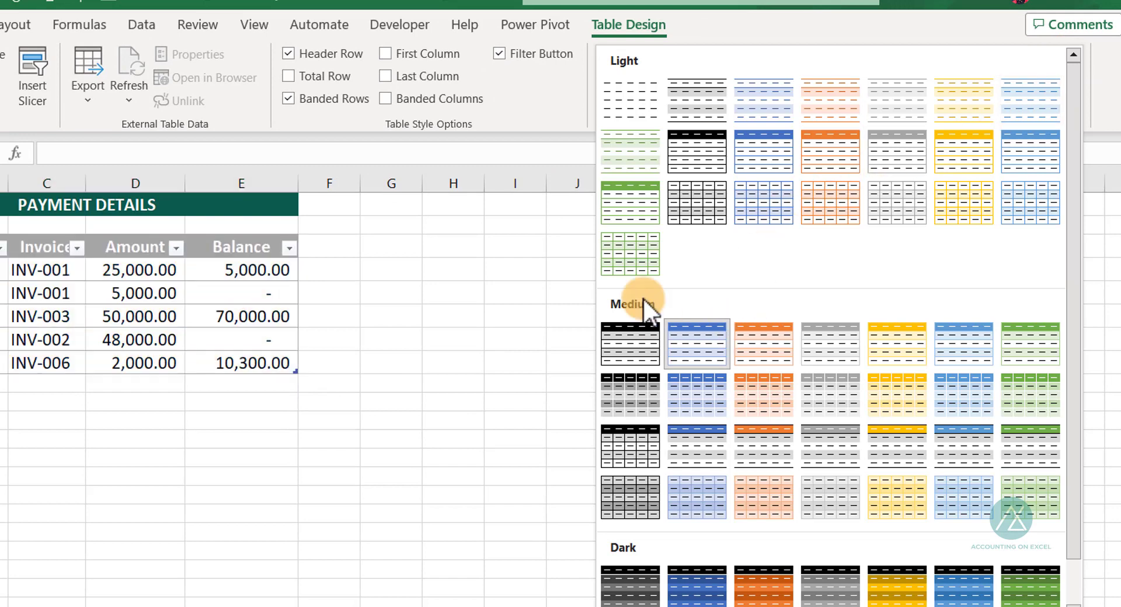
left_click(645, 210)
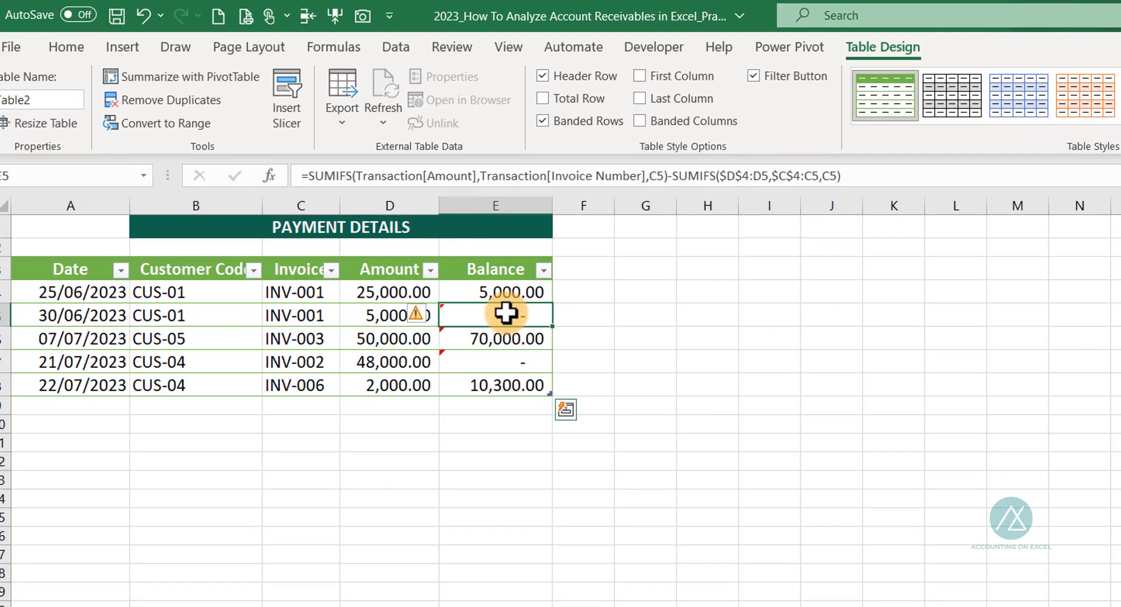
- Dismiss the error flags on E5:E7 again in the new payment table by ignoring the error
left_click_drag(248, 295, 250, 322)
left_click_drag(519, 347, 520, 363)
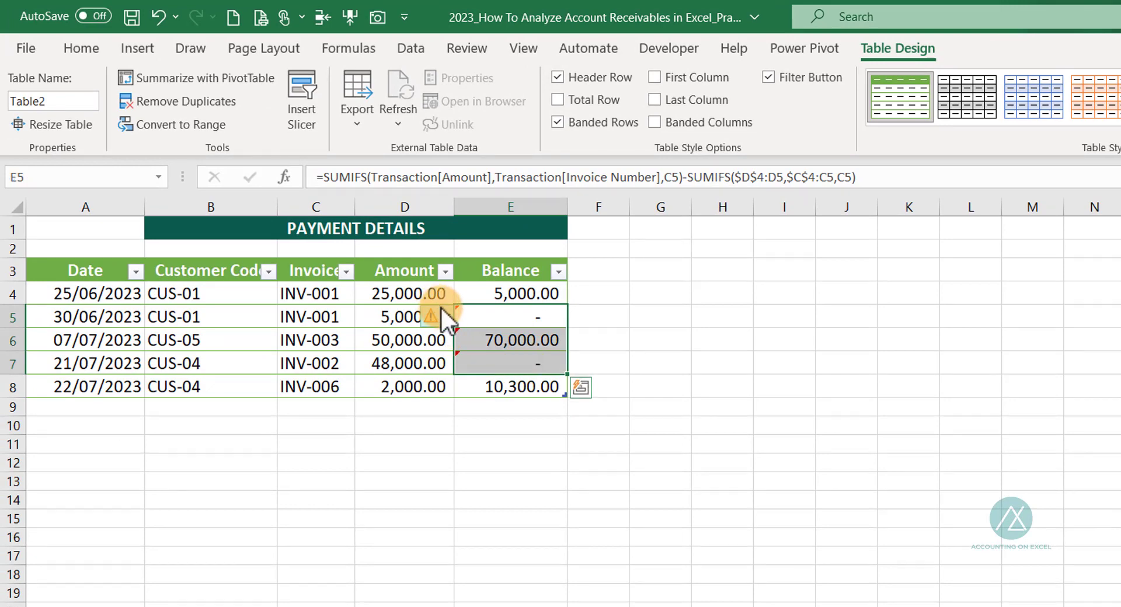
left_click(446, 317)
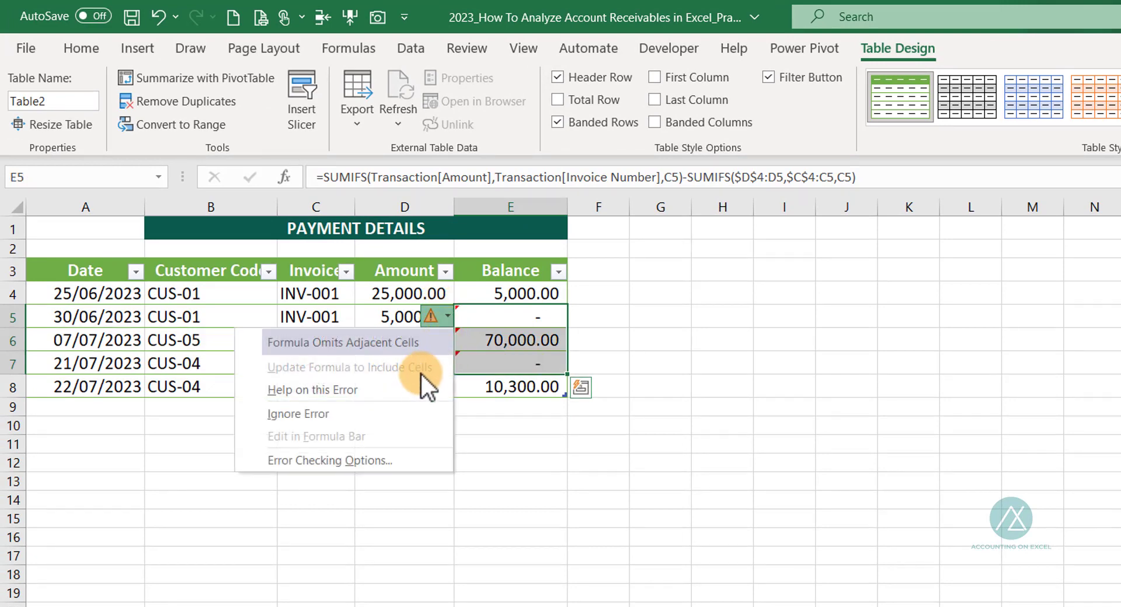
left_click(390, 416)
left_click(530, 291)
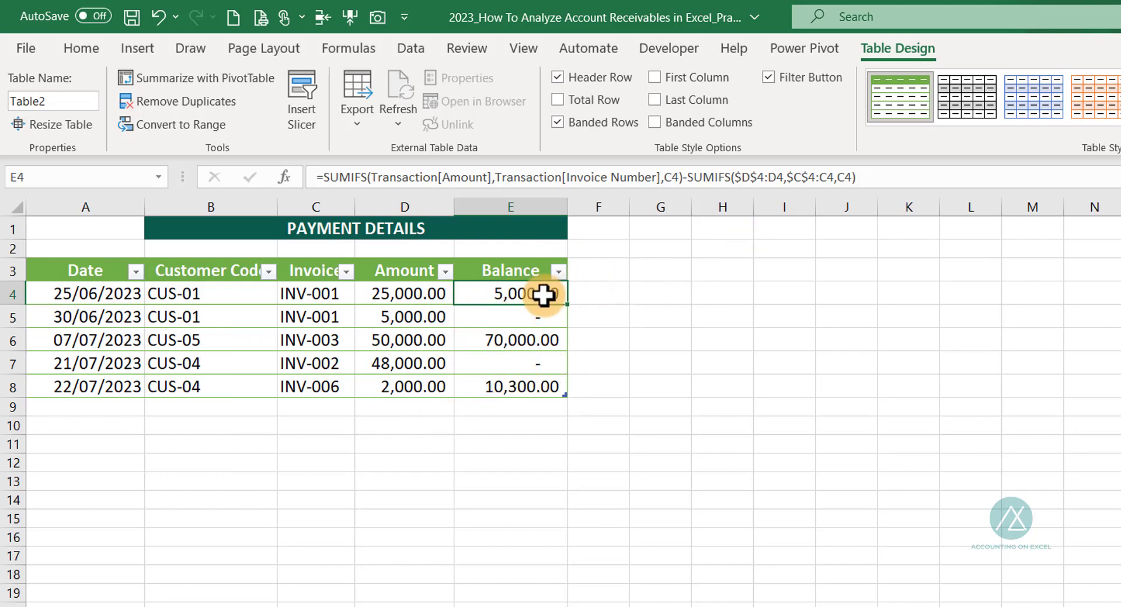
- Rename the payment details table as Payment
left_click(189, 317)
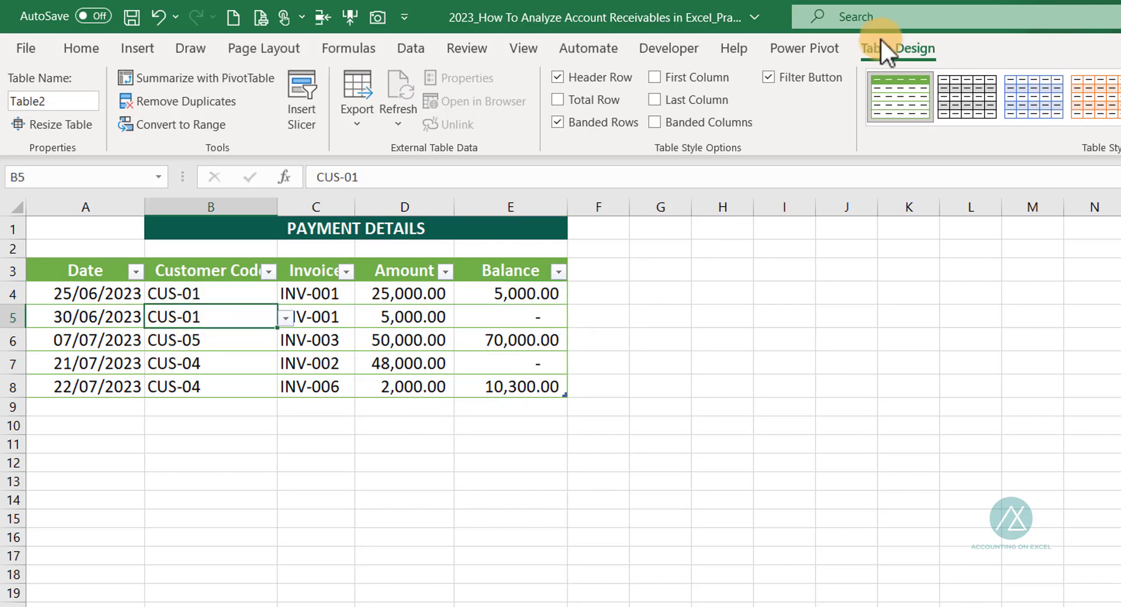
left_click(49, 100)
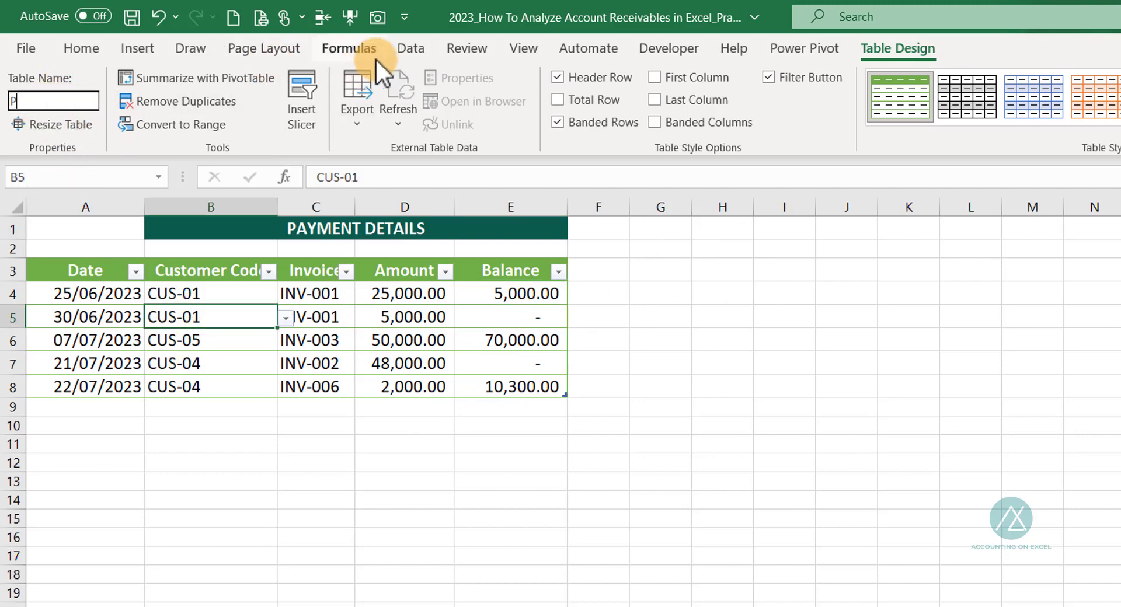
type("Payment")
key("Return")
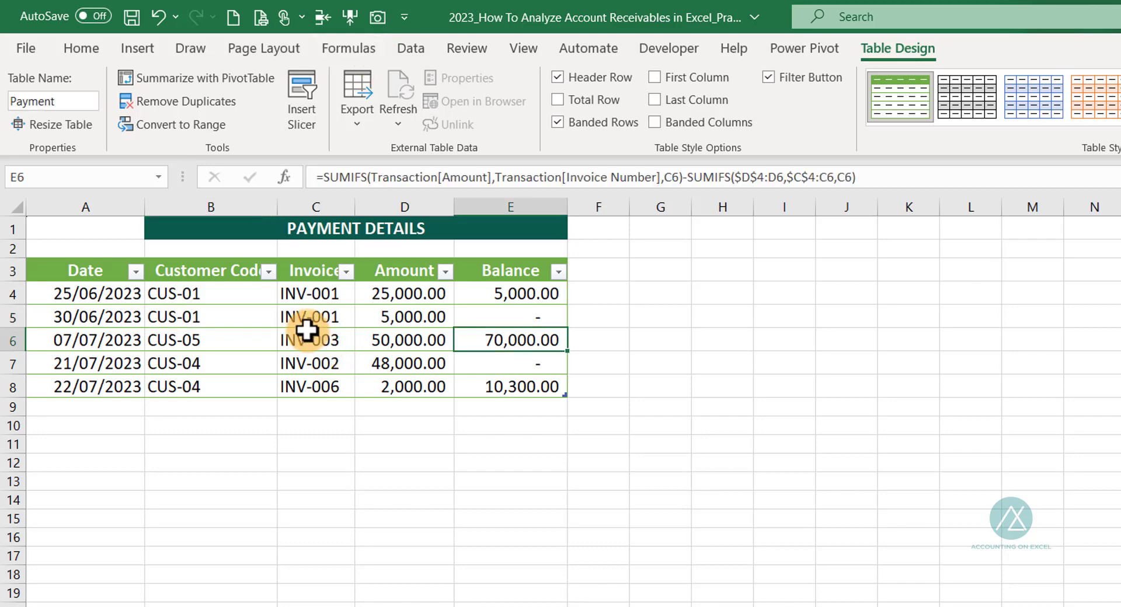
- Insert a Customer Code slicer for the Payment table, shorten it, and place it beside the table starting at column G, row 3
left_click(310, 338)
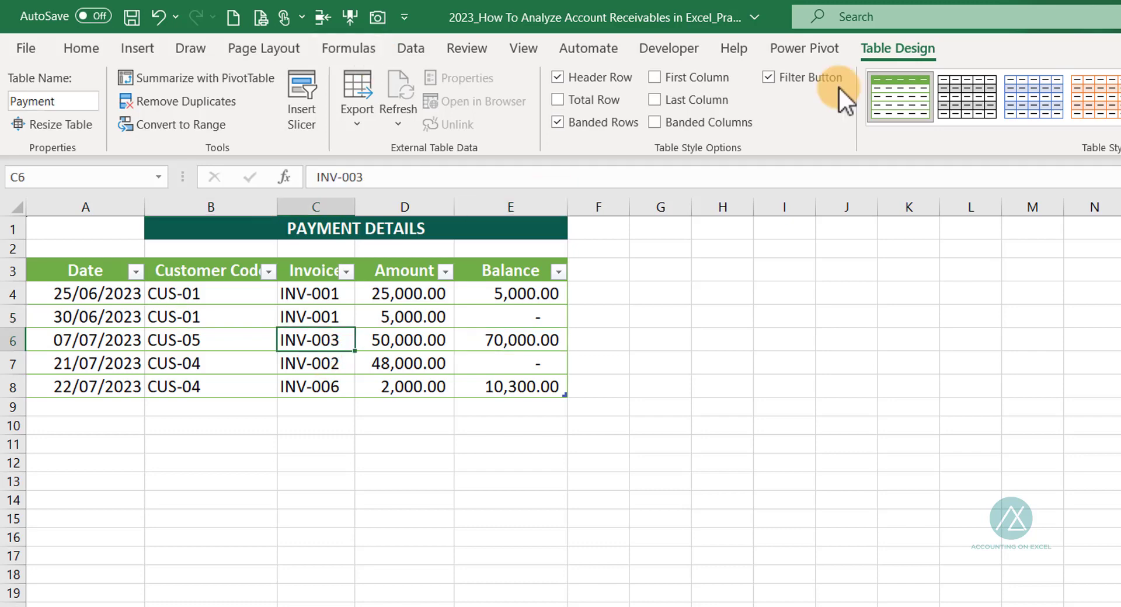
left_click(314, 114)
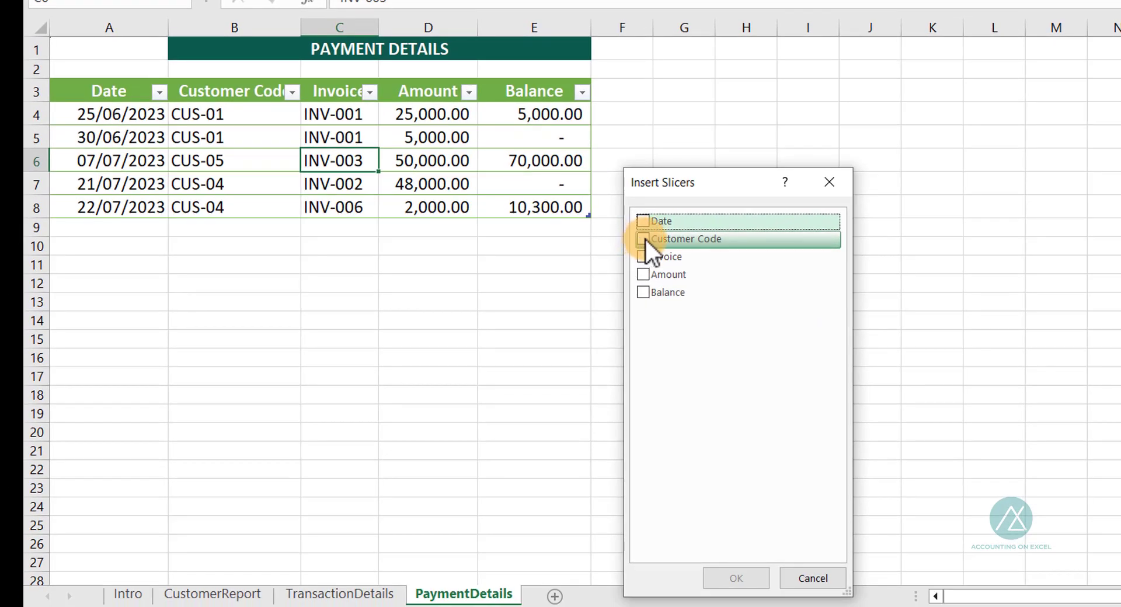
left_click(640, 278)
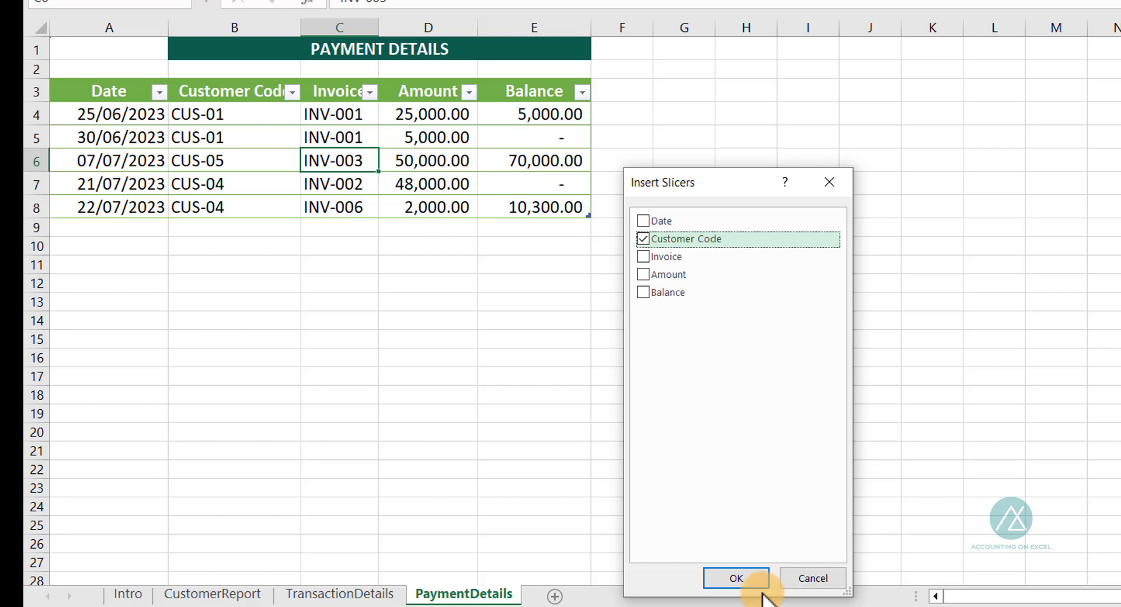
left_click(736, 579)
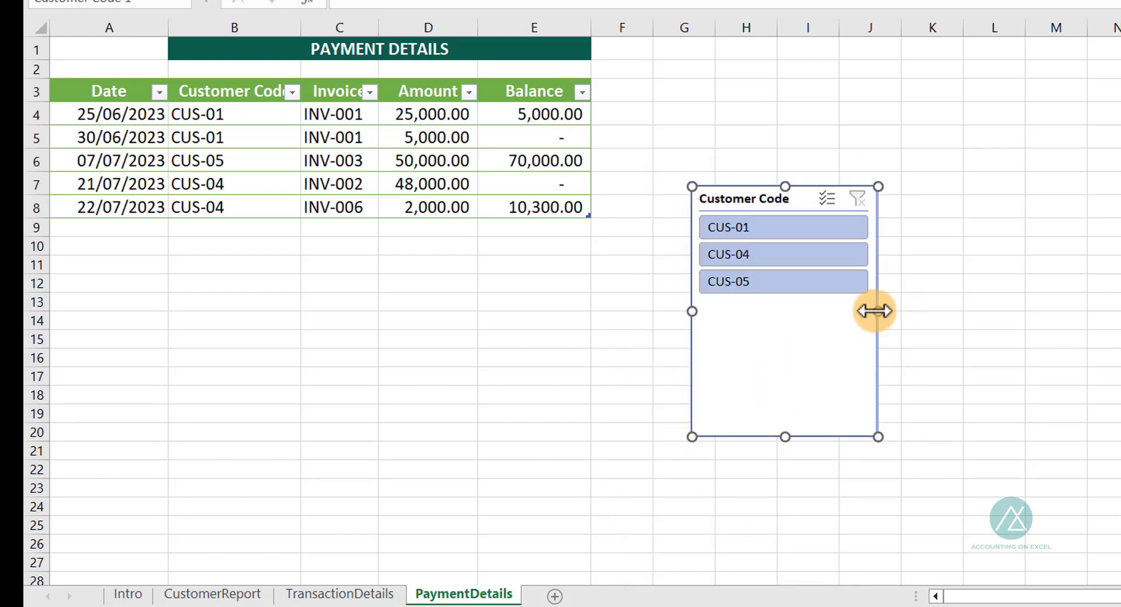
left_click_drag(787, 437, 759, 336)
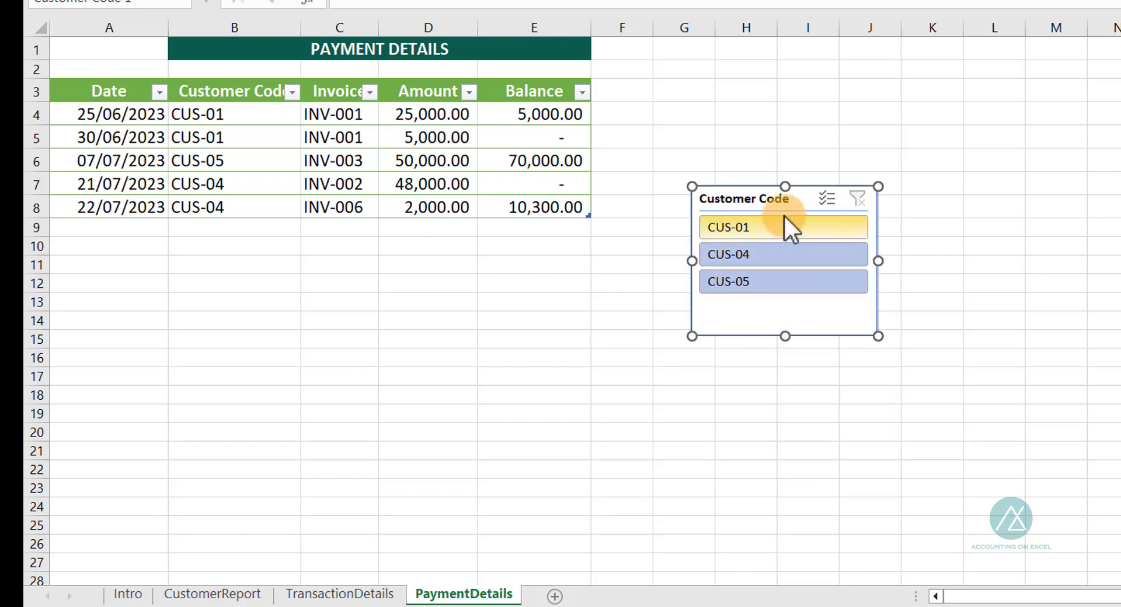
left_click_drag(756, 193, 718, 88)
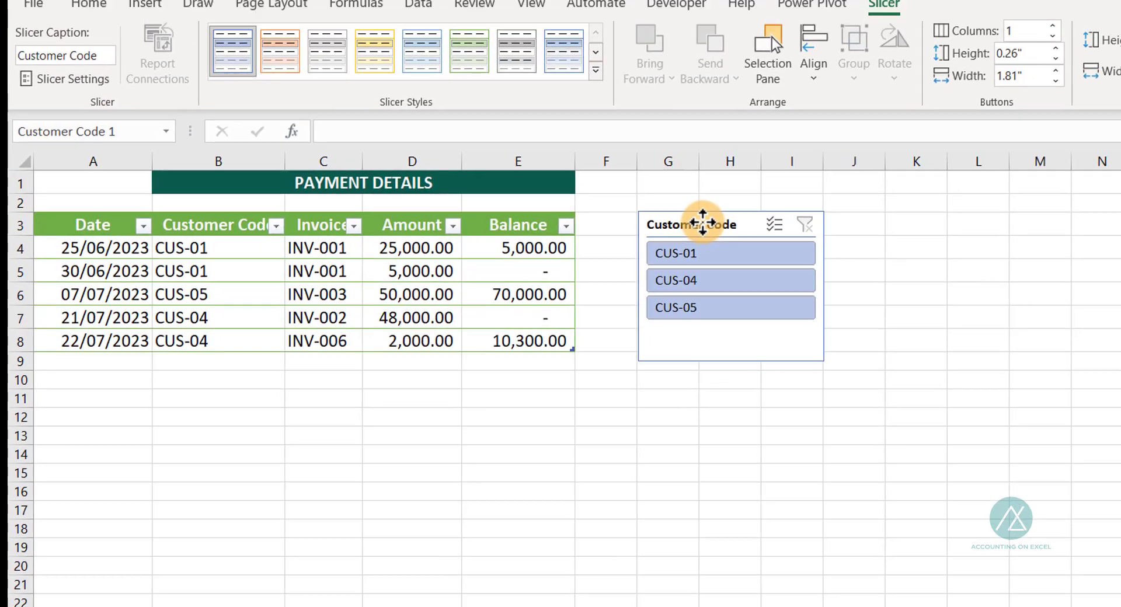
- Enter =SUBTOTAL(9,Payment[Amount]) in cell D2 above the payment table's Amount column
left_click_drag(703, 222, 703, 222)
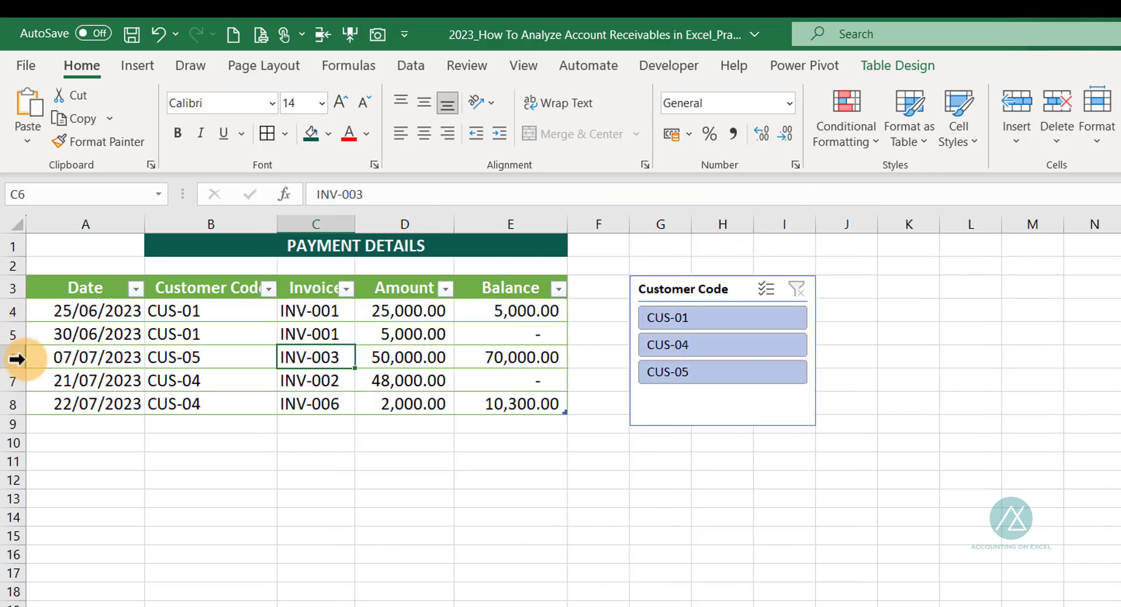
left_click(390, 265)
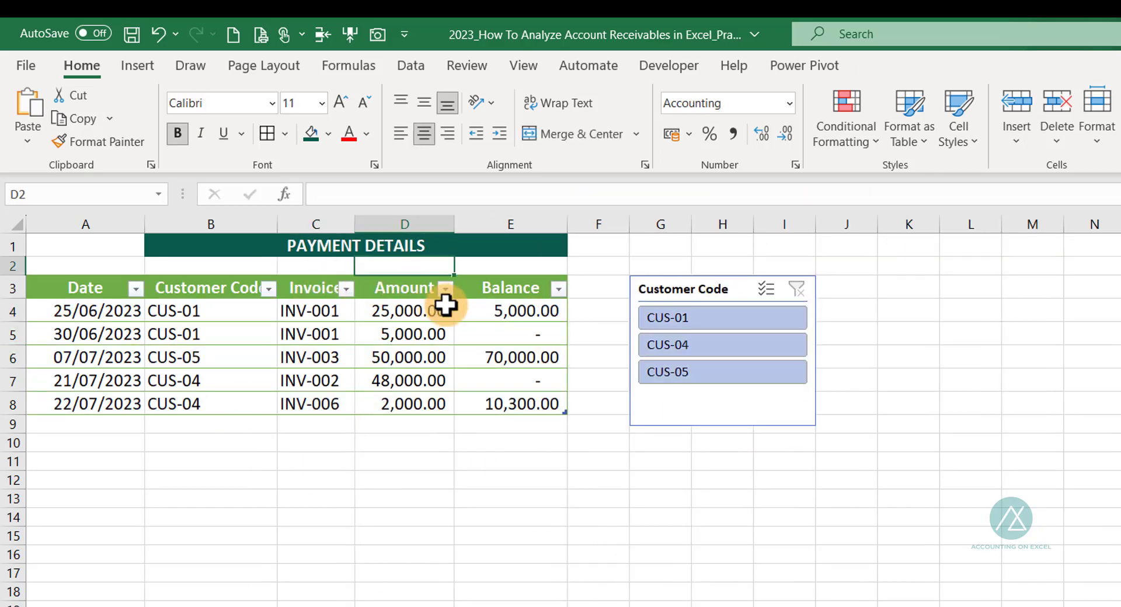
type("=sub")
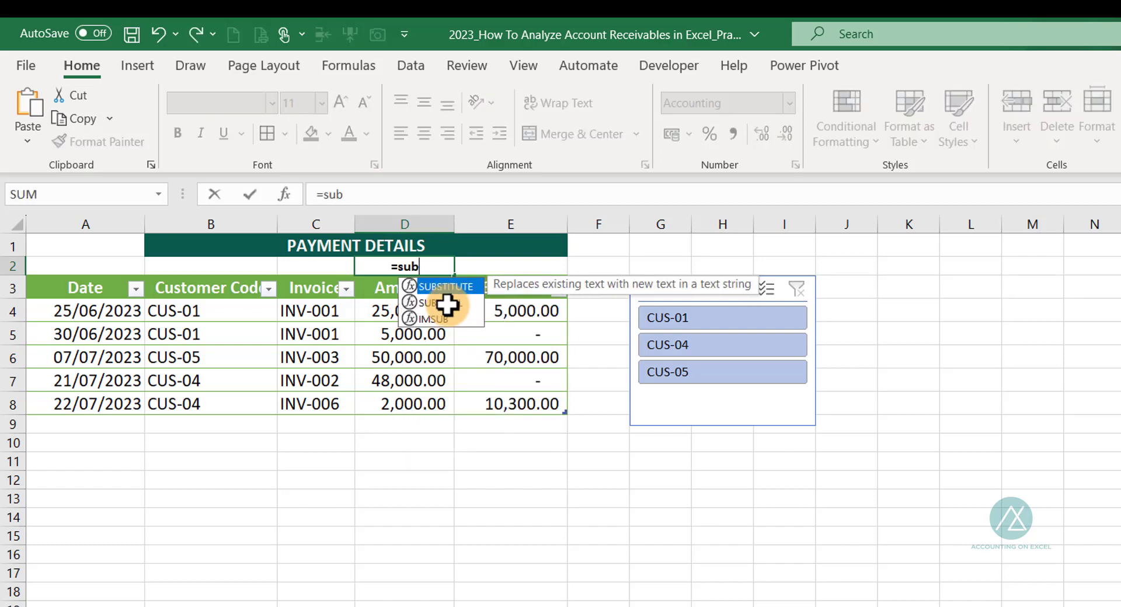
double_click(435, 302)
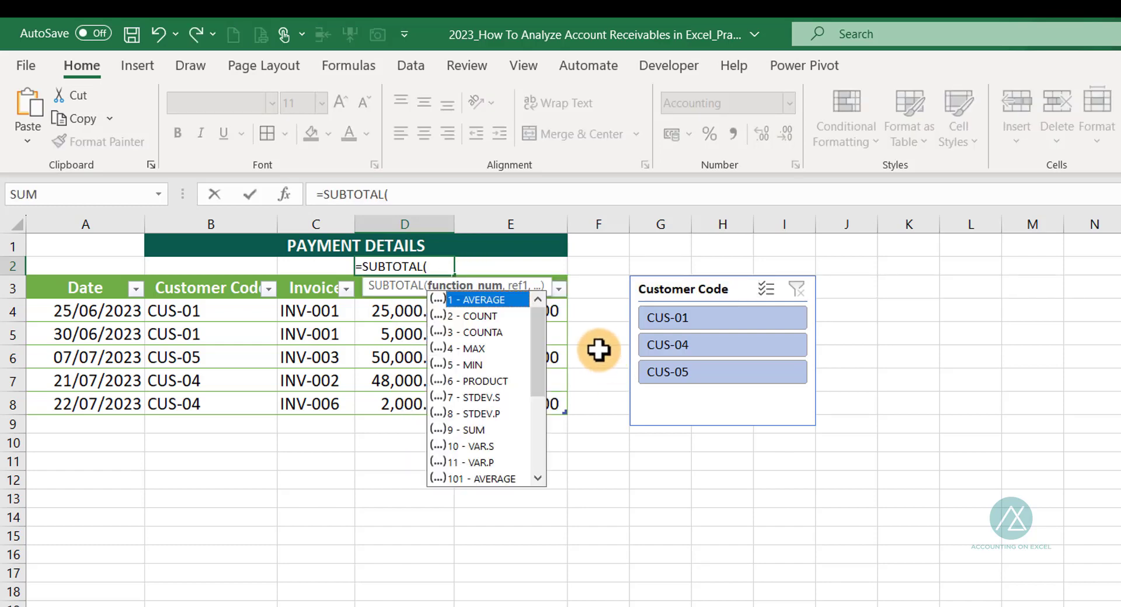
double_click(450, 430)
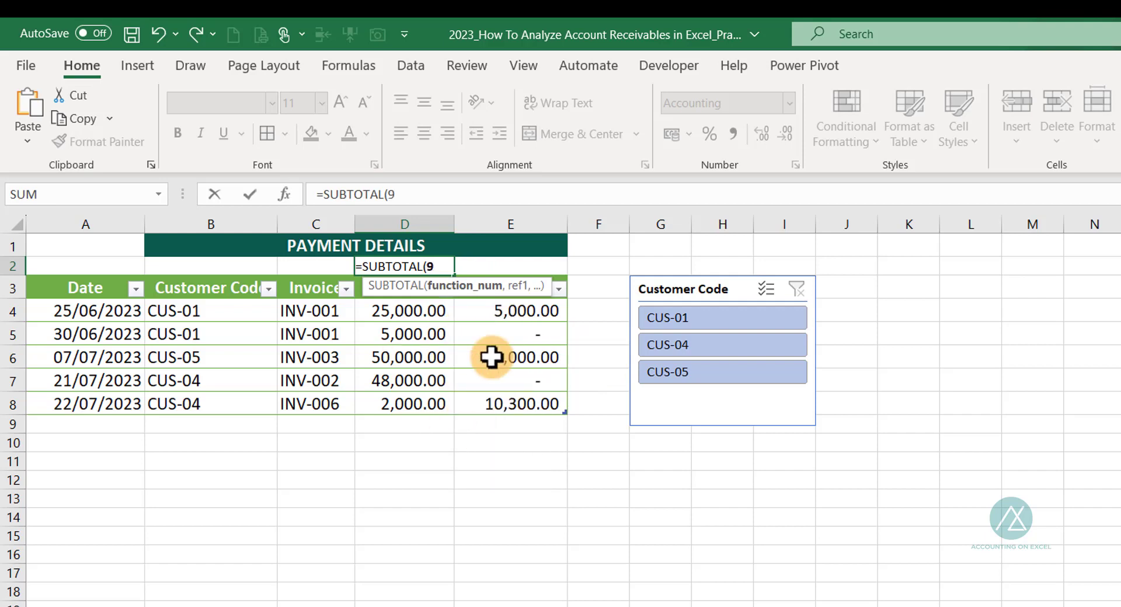
type(",")
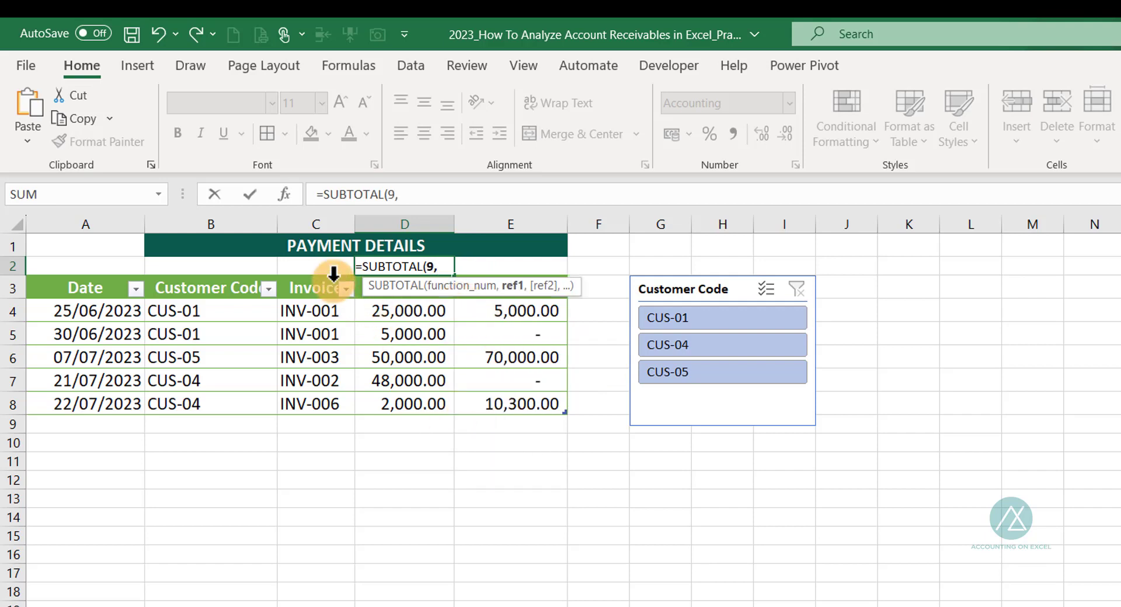
left_click(366, 292)
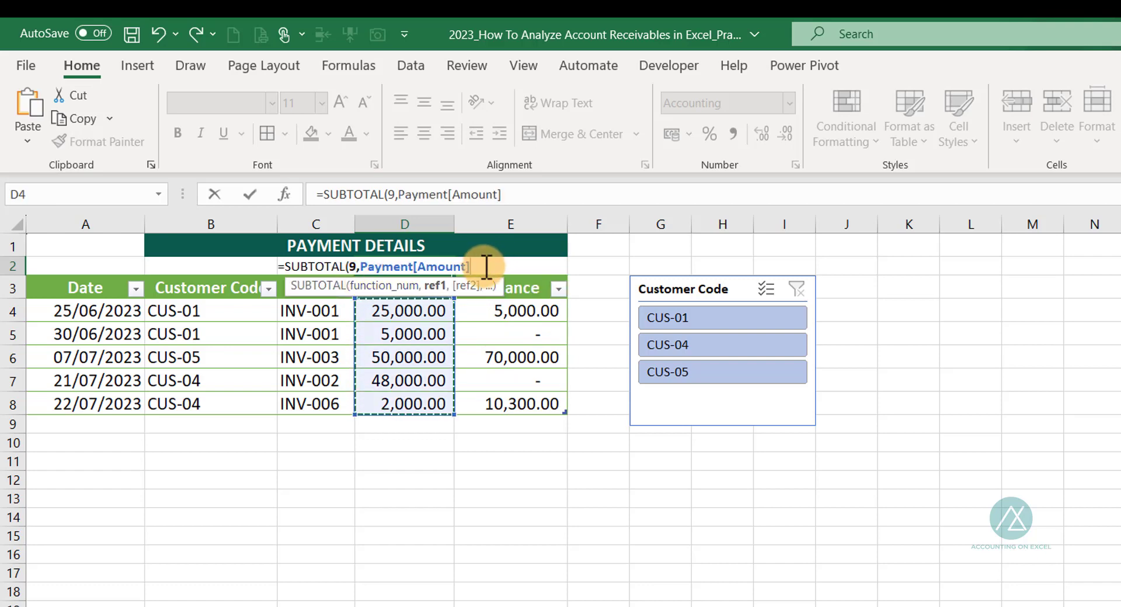
type(")")
key("Return")
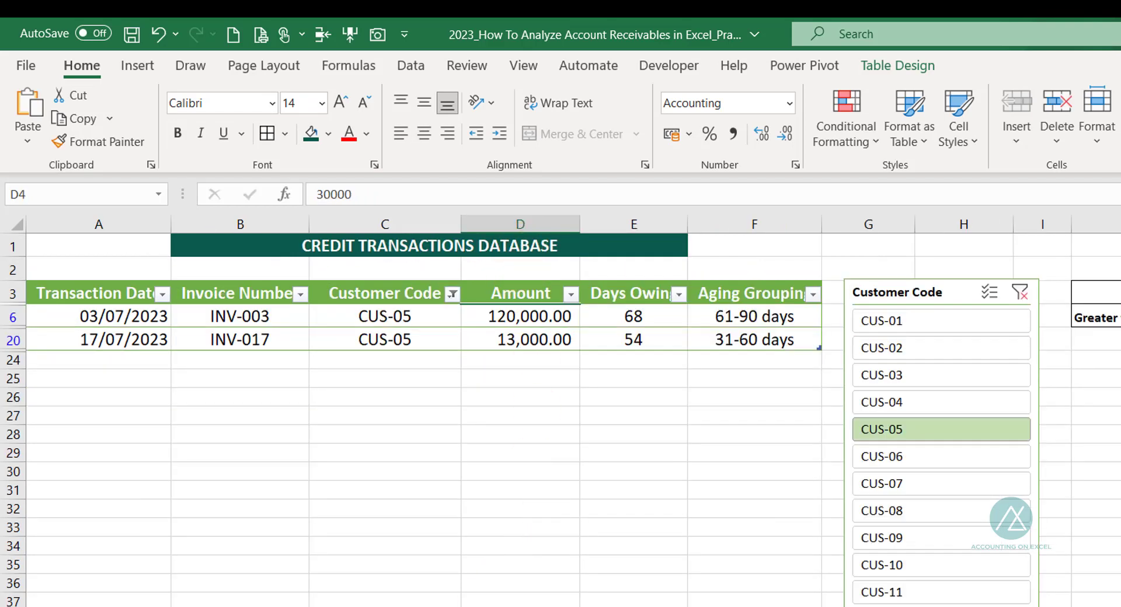
- Clear the Customer Code slicer filter on the credit transactions and enter =SUBTOTAL(9,Transaction[Amount]) in D2 above the Amount column
left_click(1020, 292)
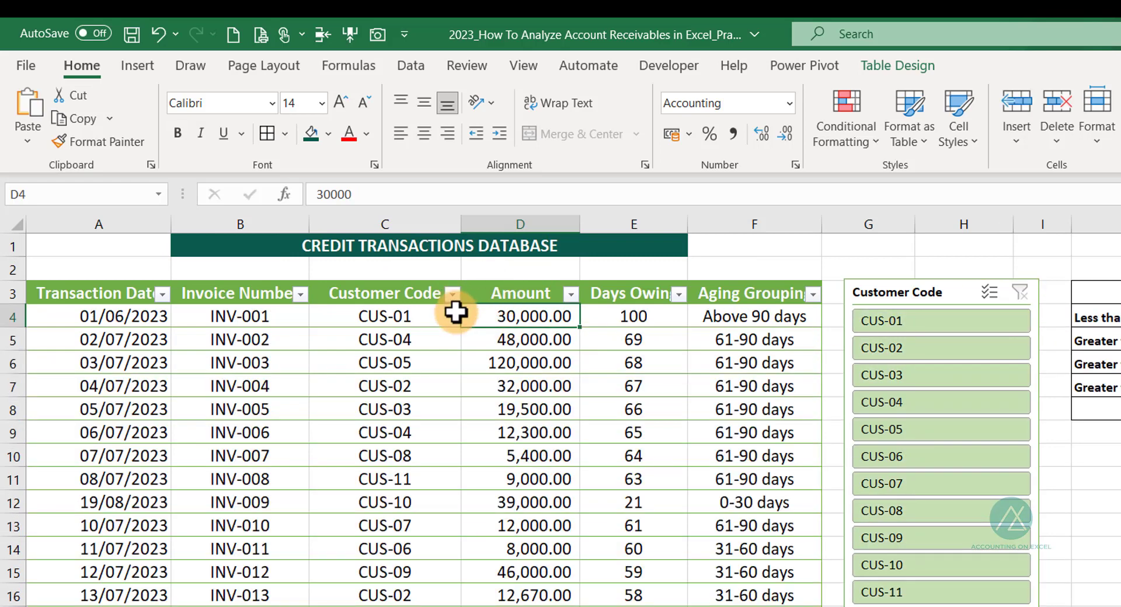
left_click(523, 267)
type("=sub")
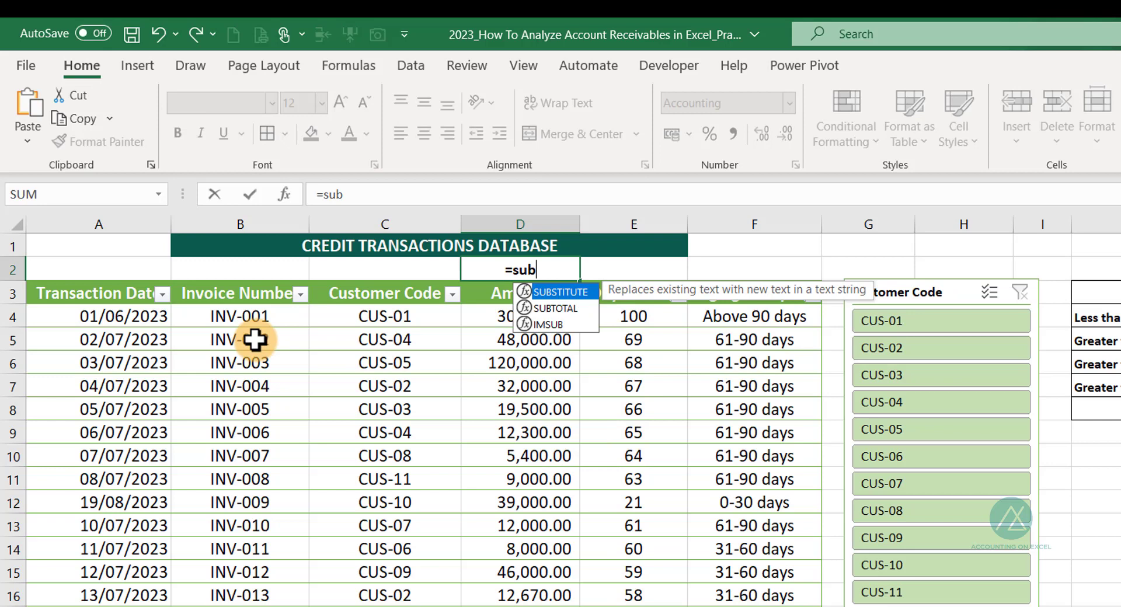
key("Down")
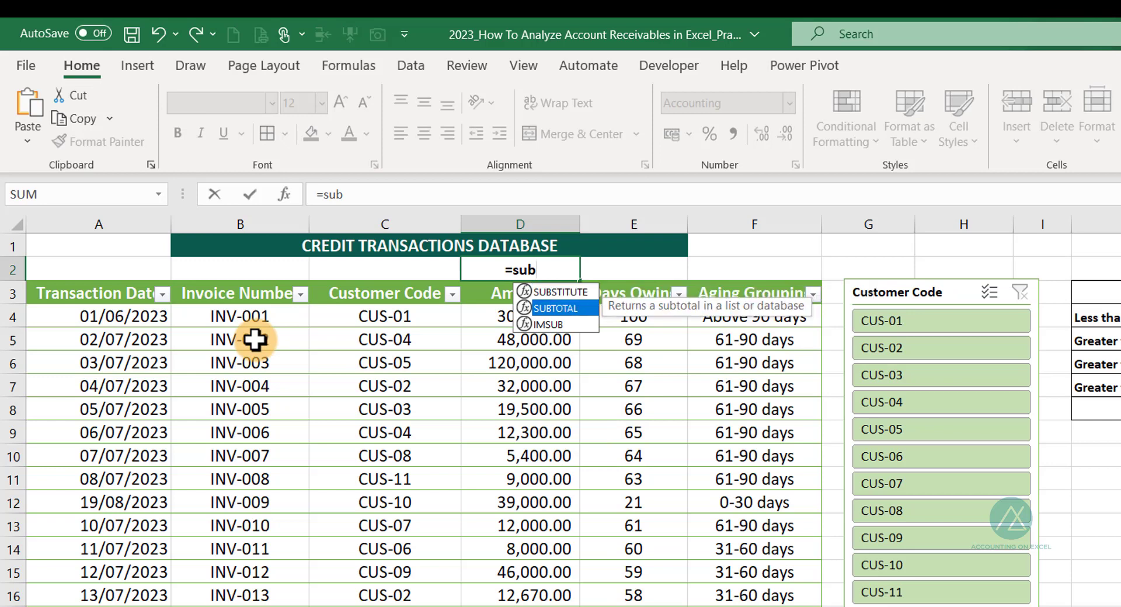
key("Tab")
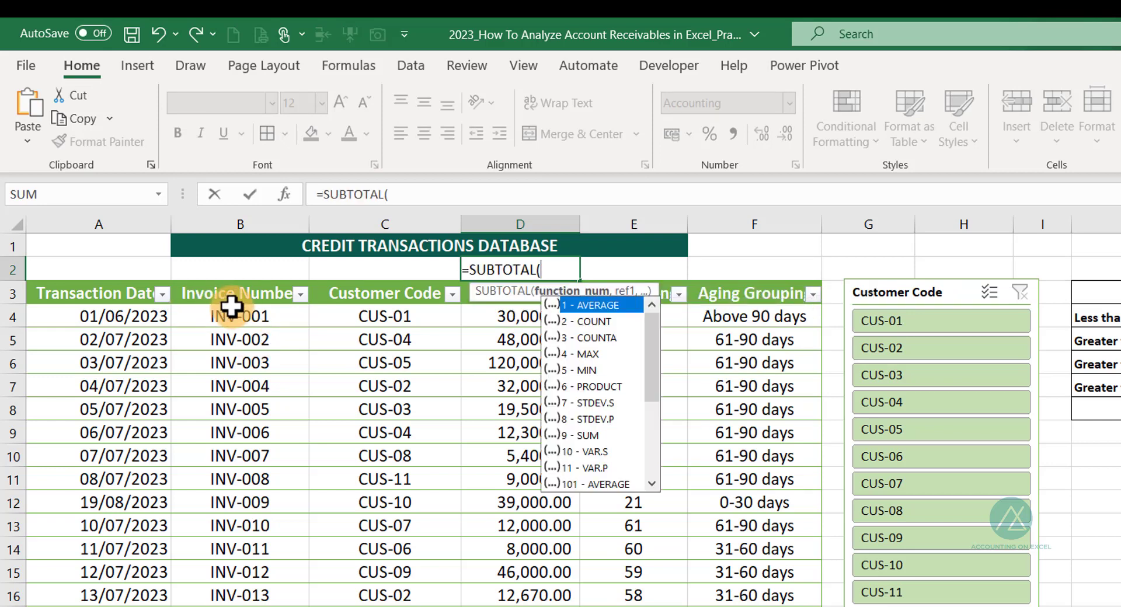
type("9,")
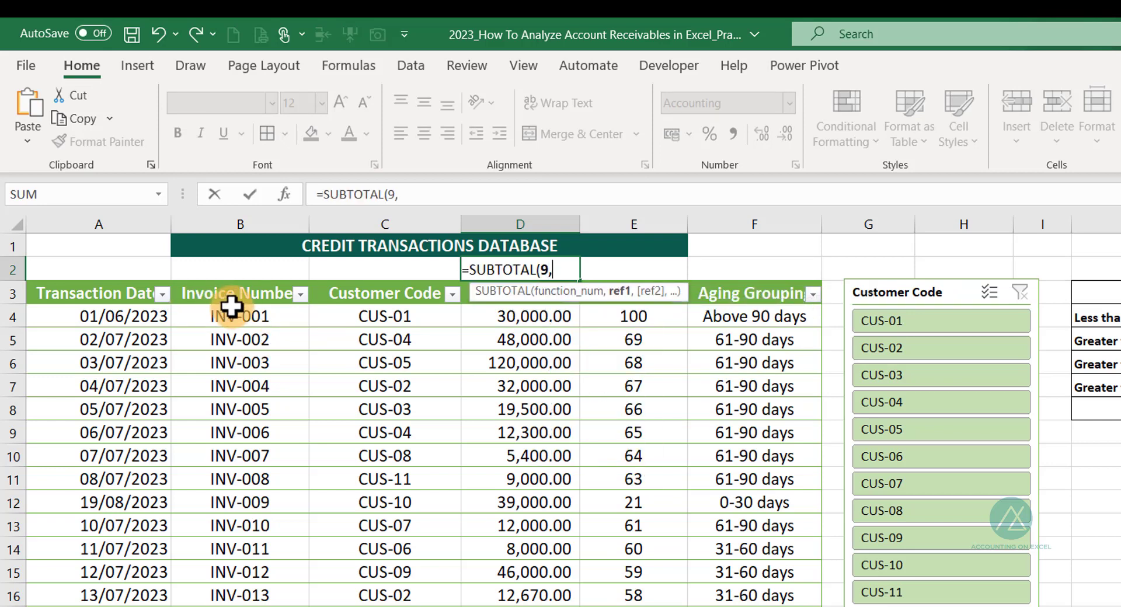
type("tra")
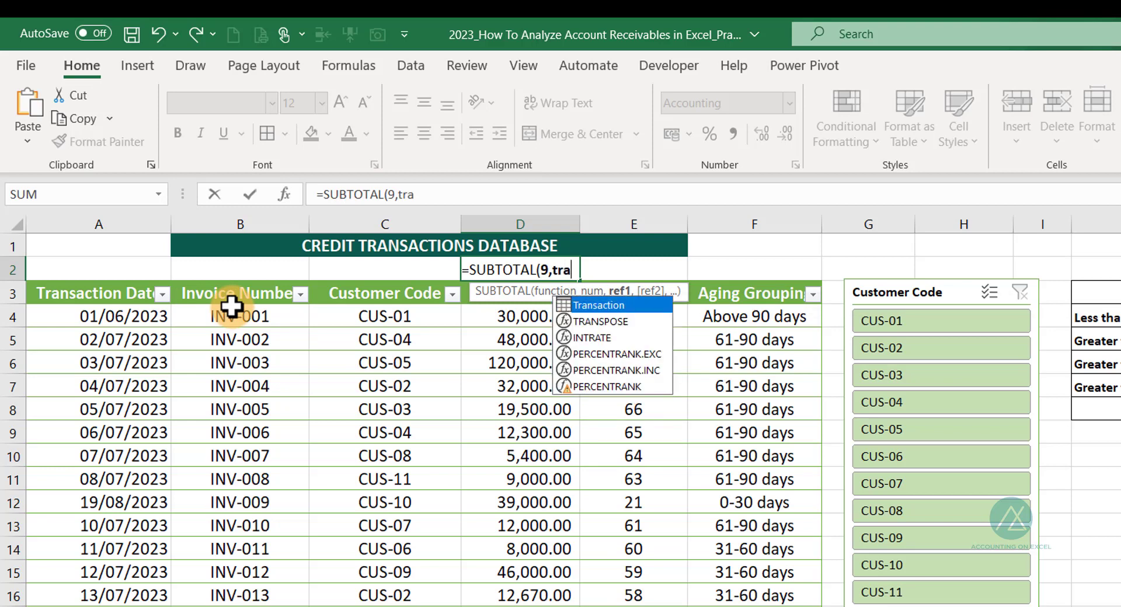
key("Tab")
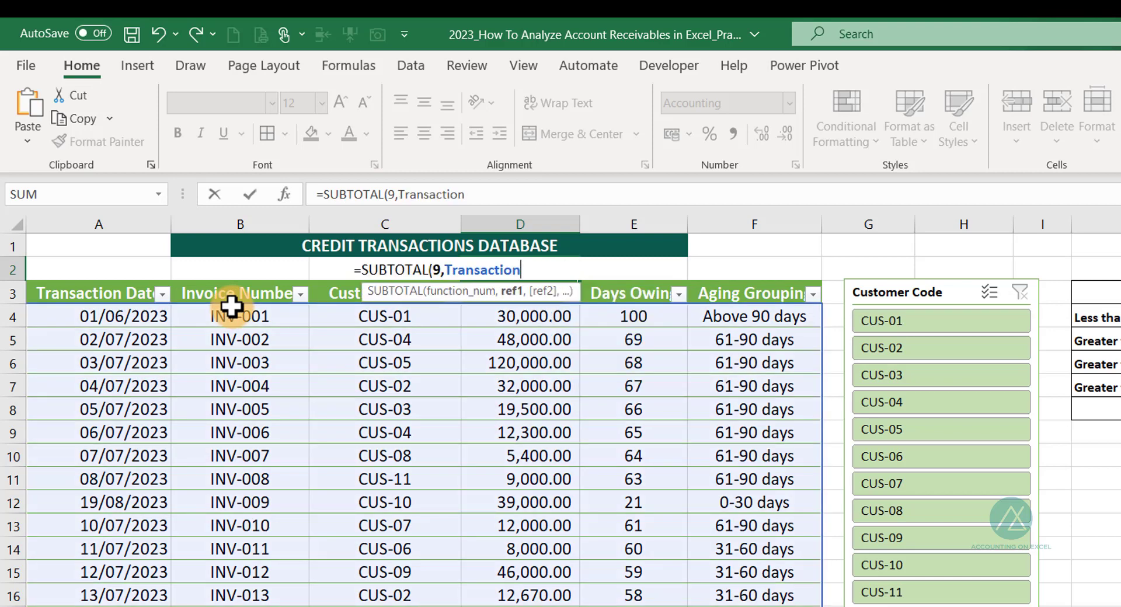
type("[amo")
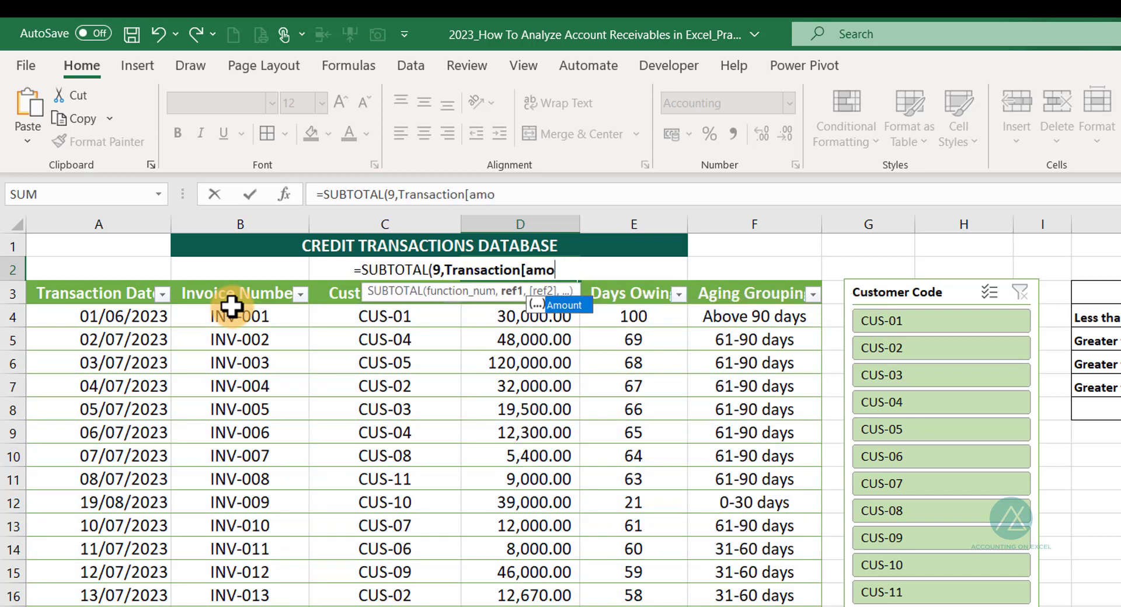
type("u")
key("Tab")
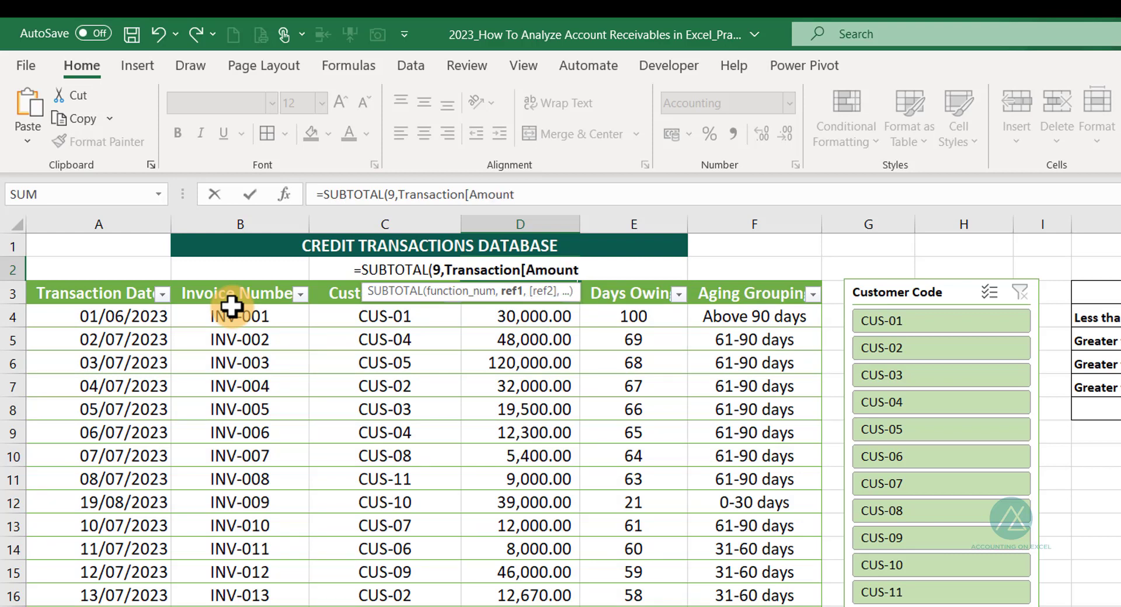
type("])")
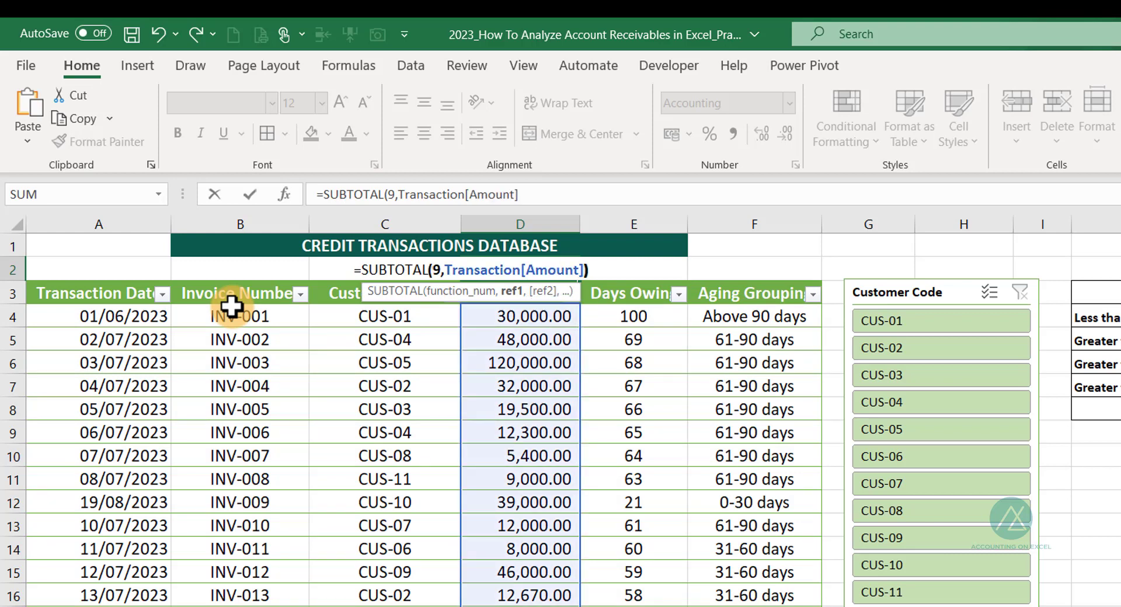
key("Return")
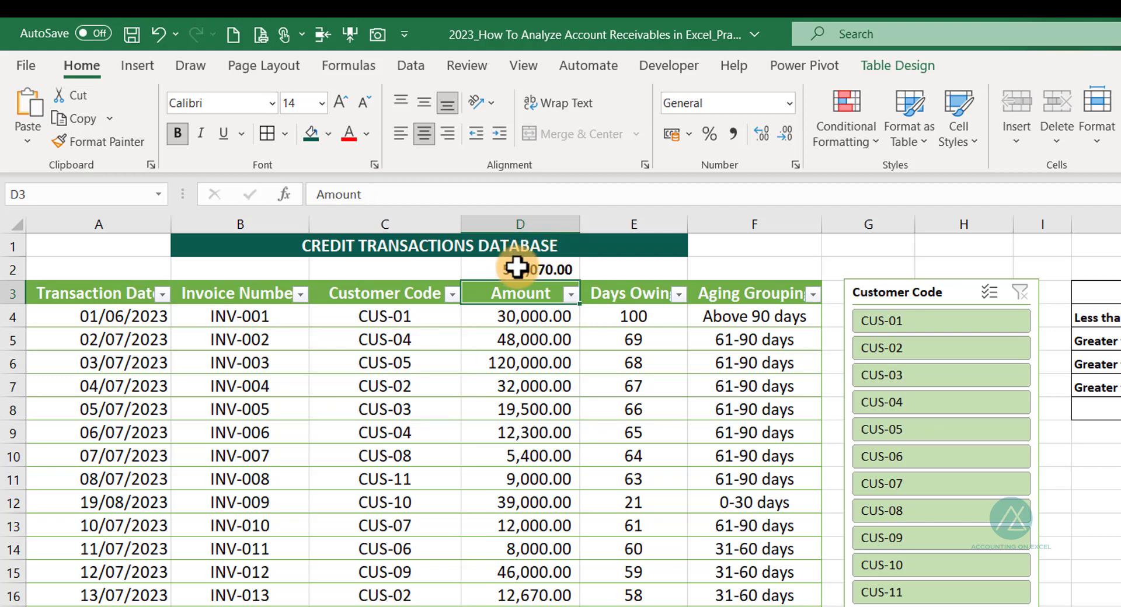
left_click(519, 270)
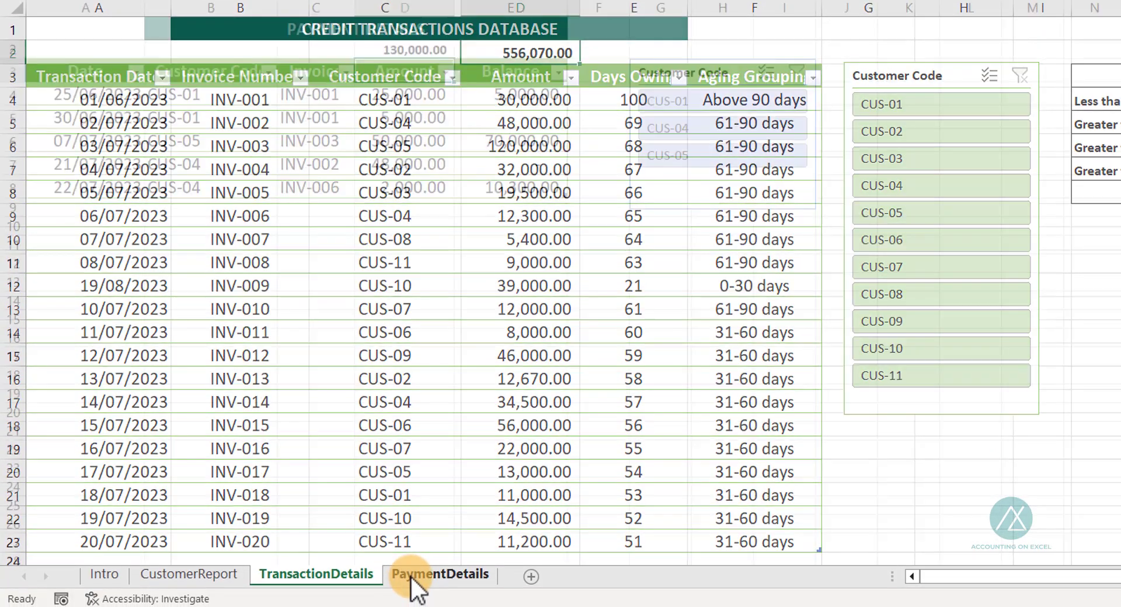
- Apply the light green slicer style to the Customer Code slicer on the PaymentDetails sheet
left_click(404, 593)
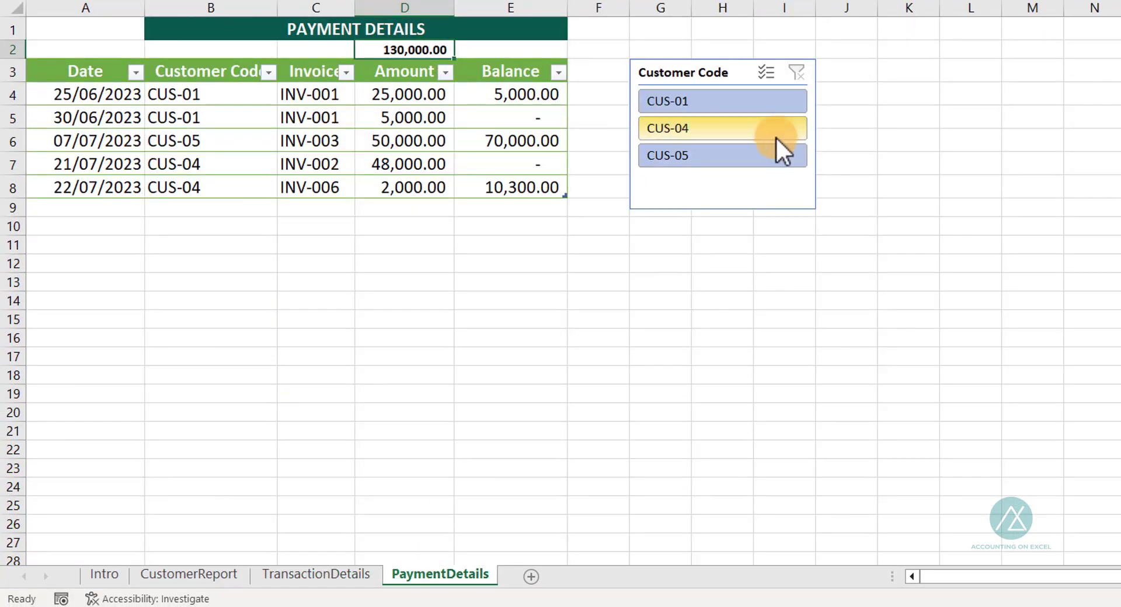
left_click(734, 73)
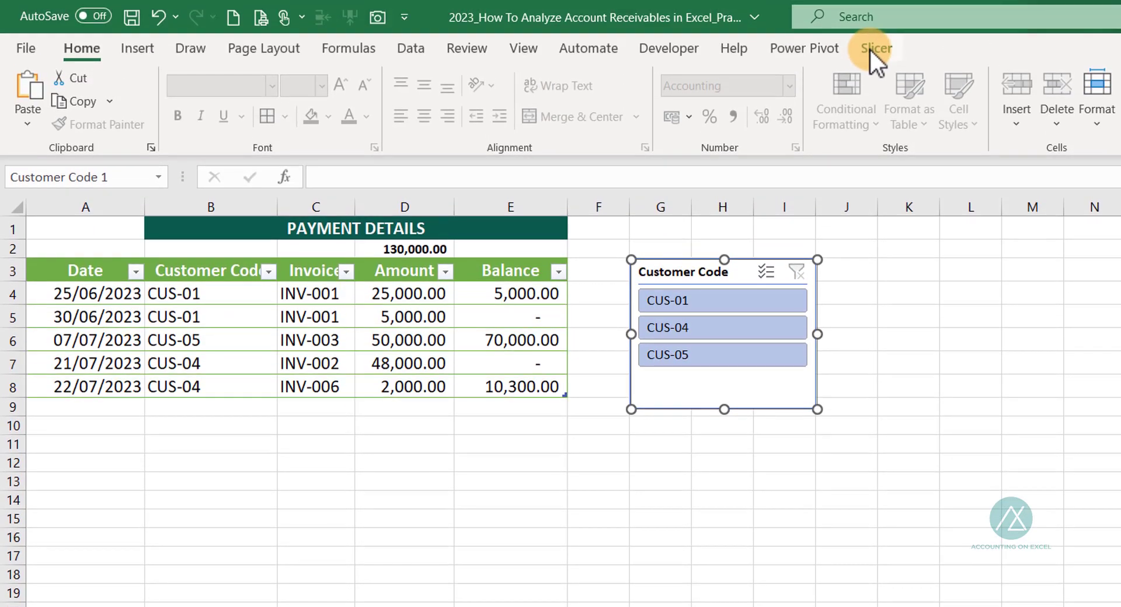
left_click(874, 48)
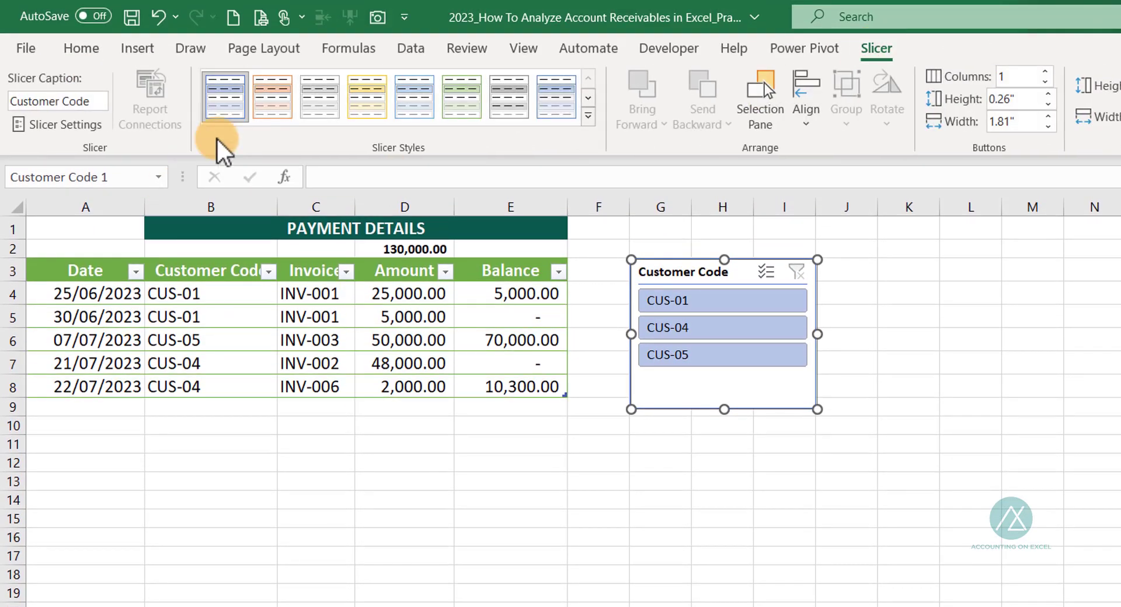
left_click(462, 96)
left_click(732, 497)
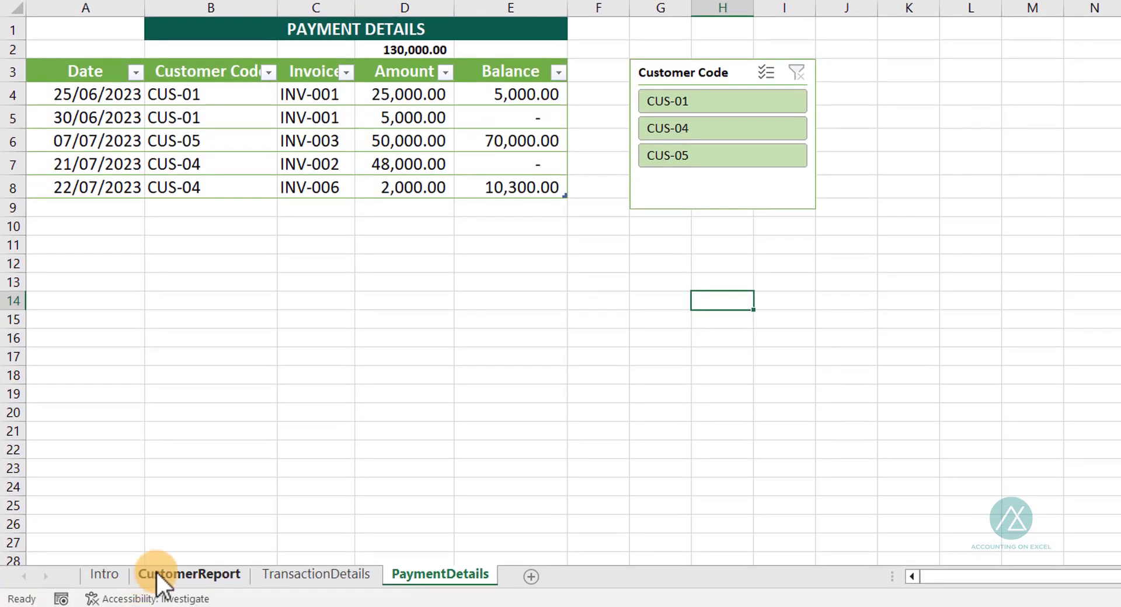
- Compare the CustomerReport columns with the amounts on the TransactionDetails and PaymentDetails sheets that will feed the summary
left_click(172, 581)
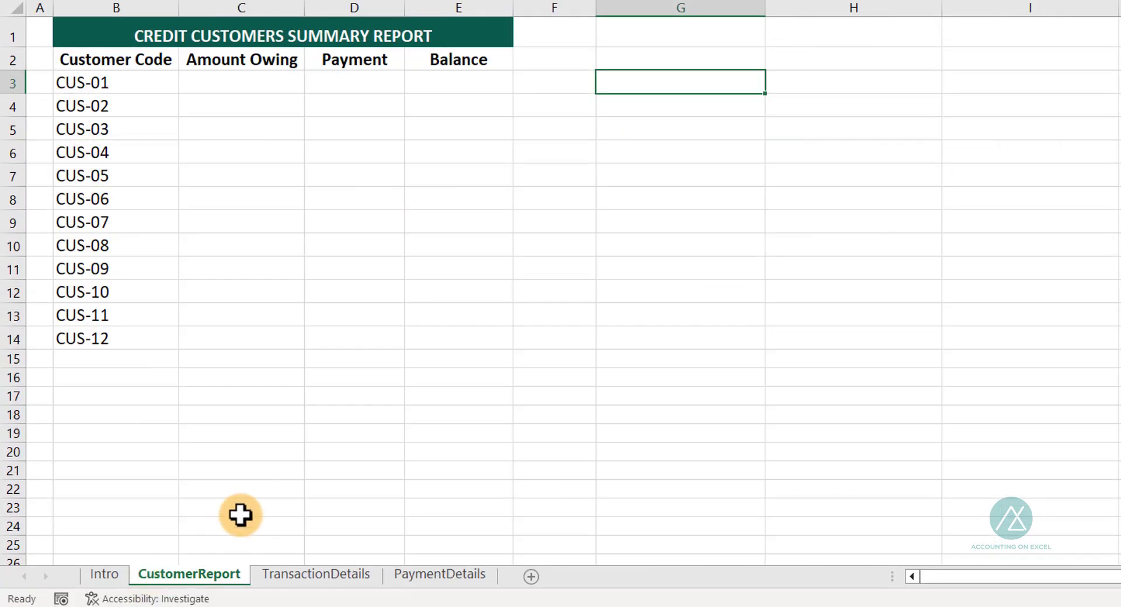
left_click(261, 80)
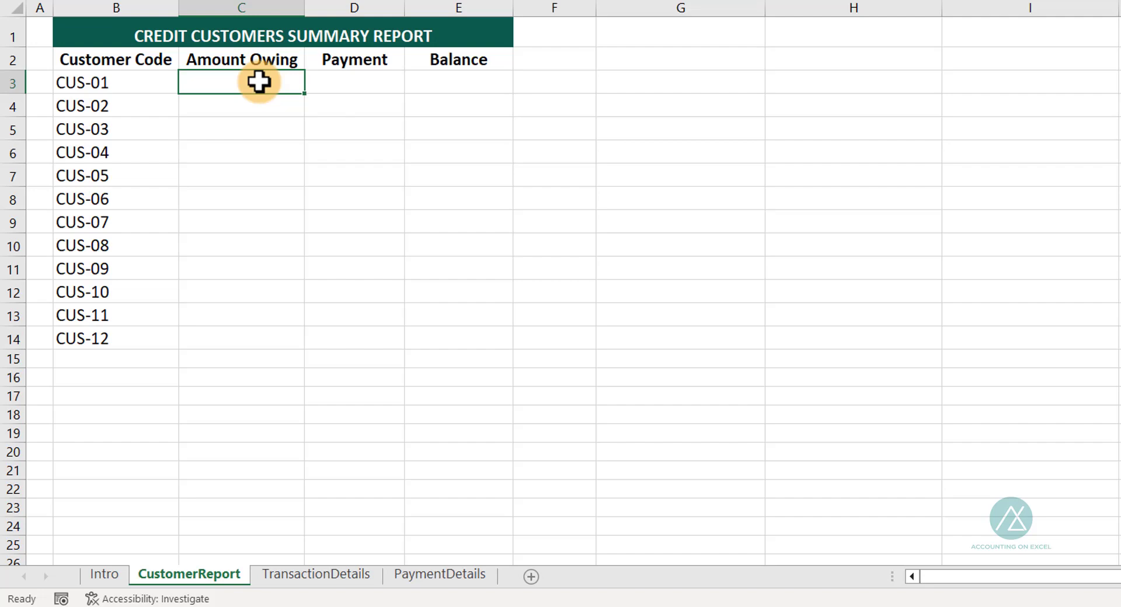
left_click(349, 572)
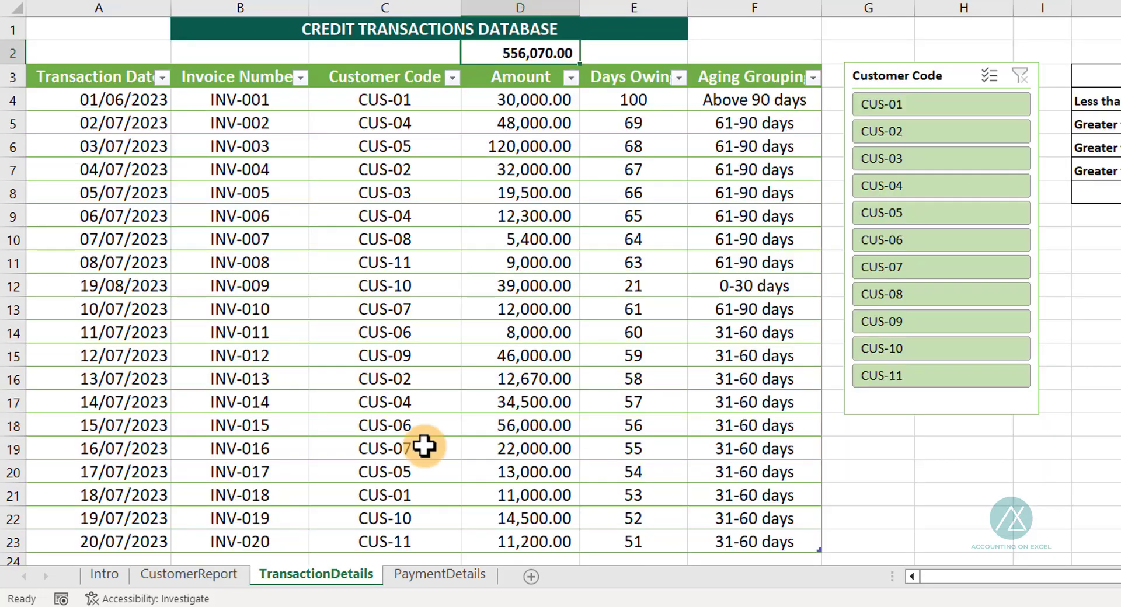
left_click(213, 573)
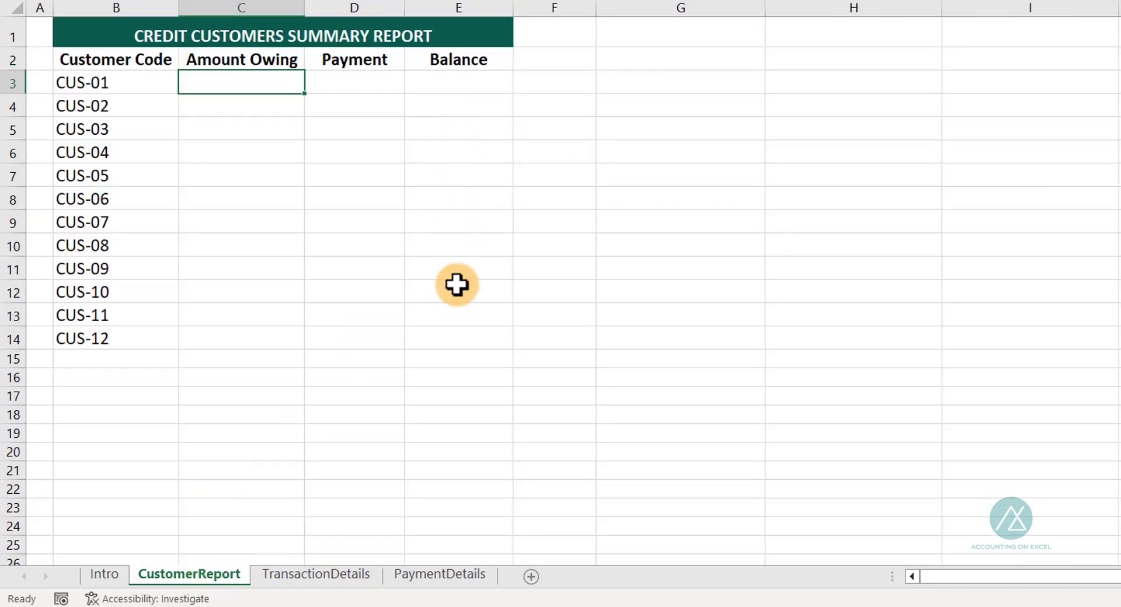
left_click(345, 569)
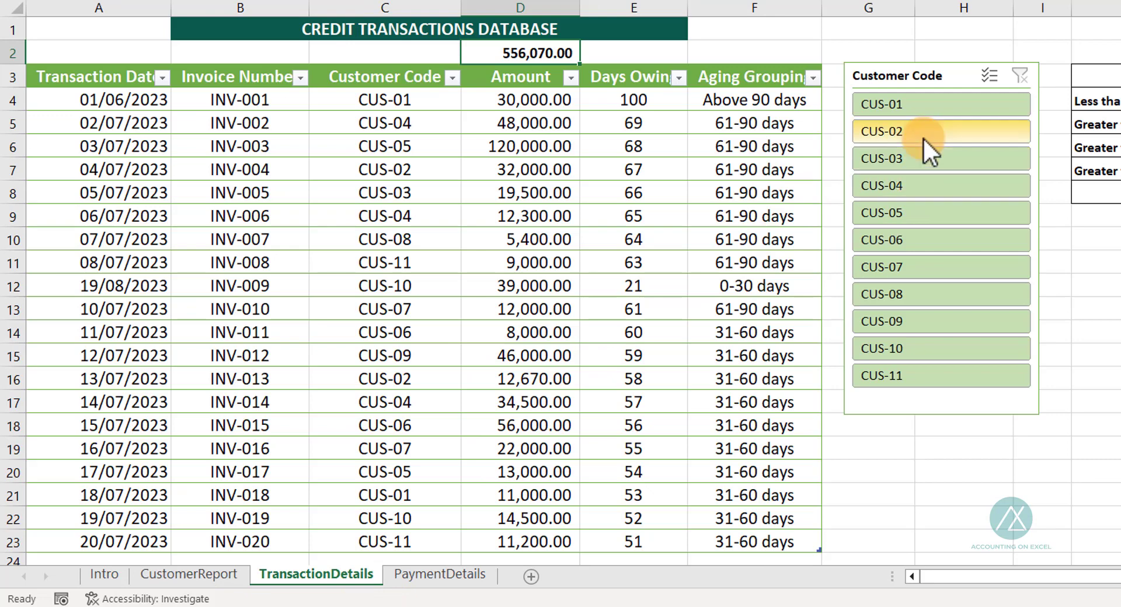
left_click(430, 569)
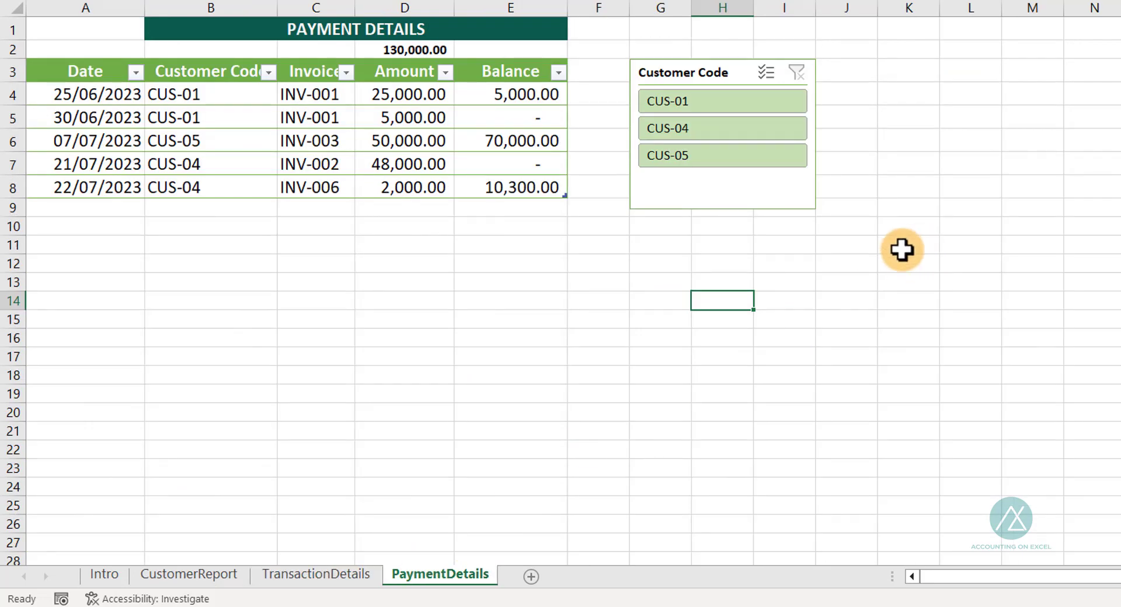
left_click(216, 572)
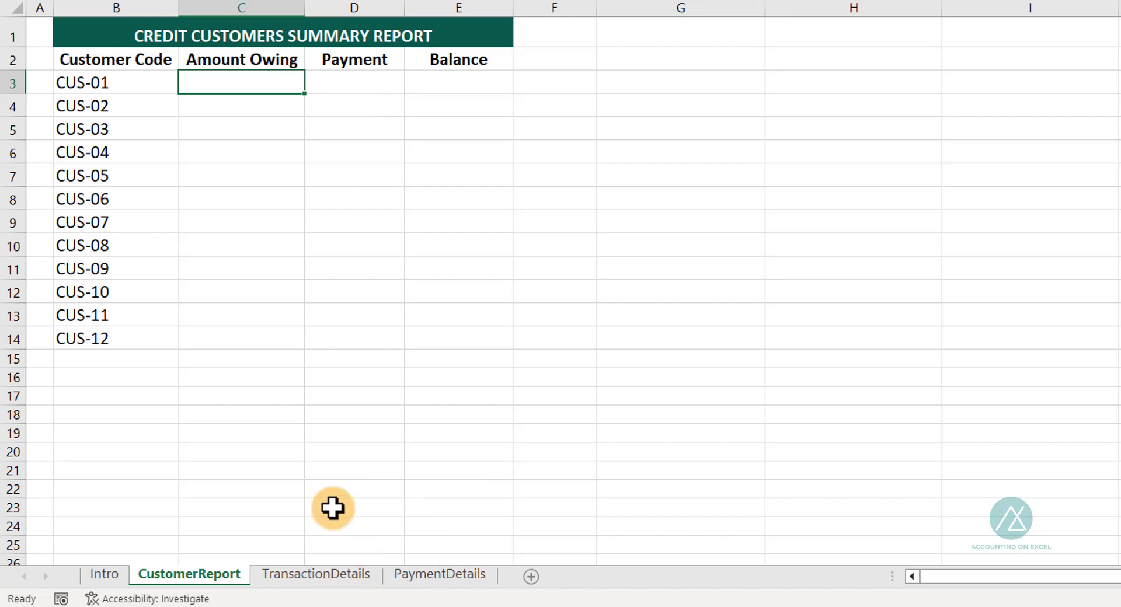
left_click(316, 576)
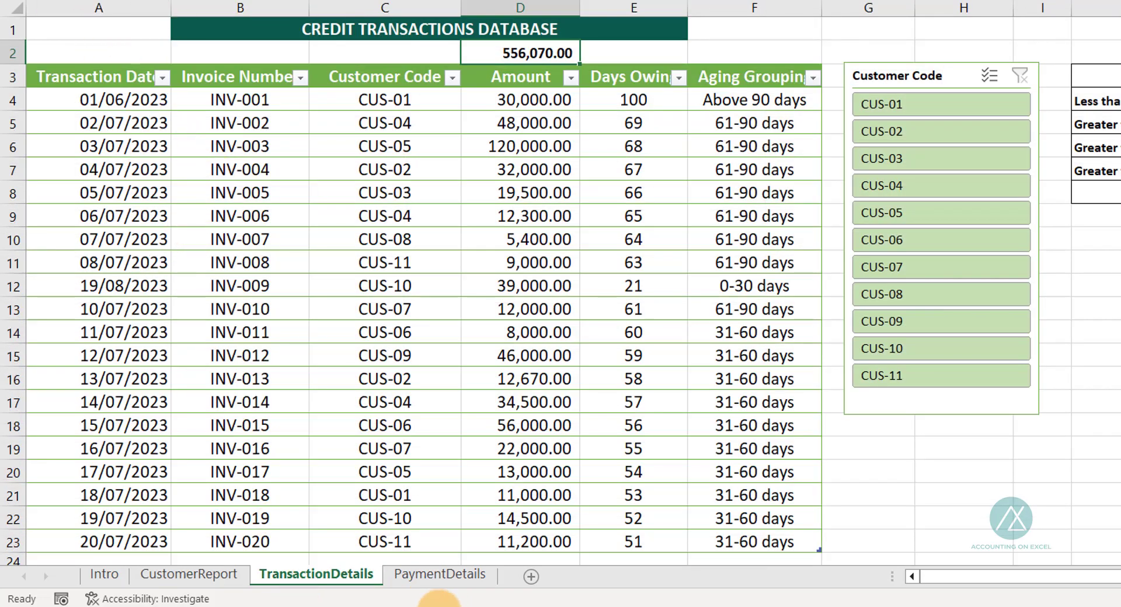
left_click(440, 575)
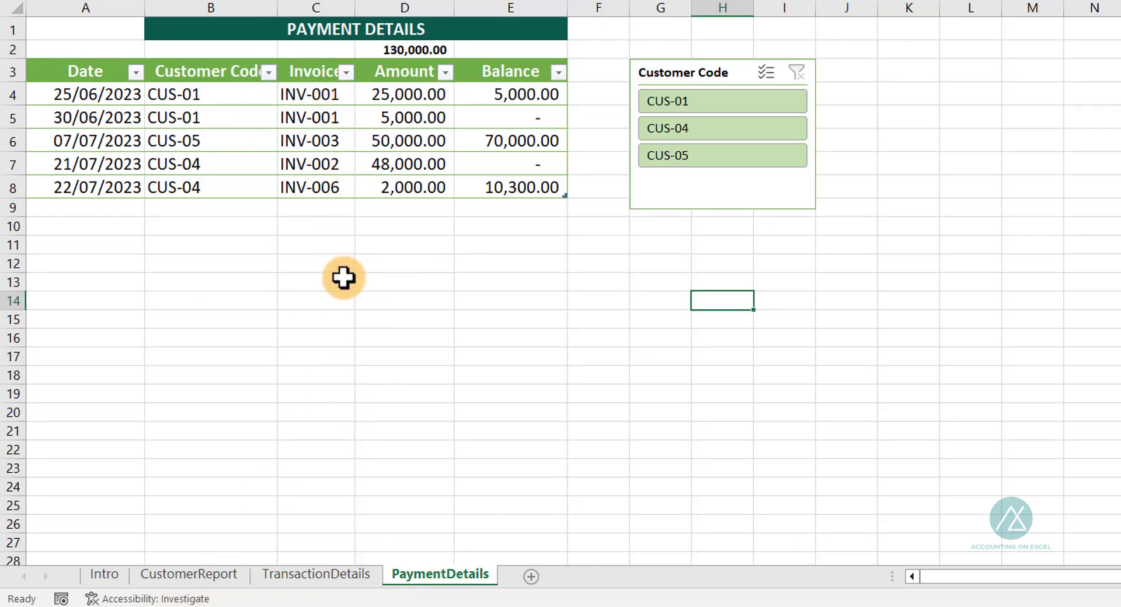
- Begin a SUMIFS formula in CustomerReport cell C3 under Amount Owing, with Transaction[Amount] as the sum range
left_click(193, 575)
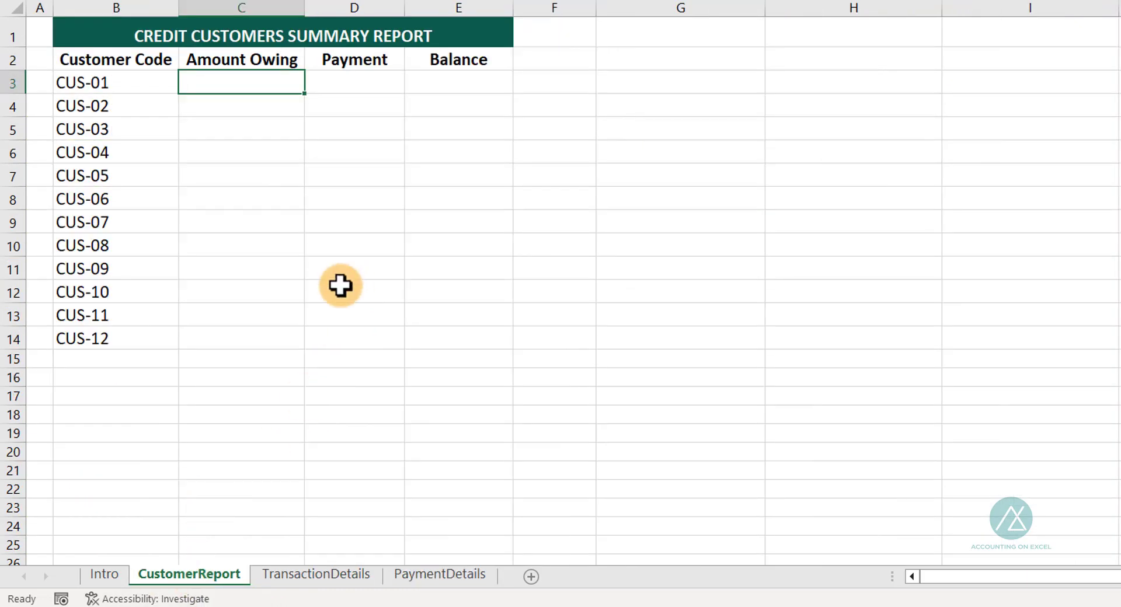
type("=")
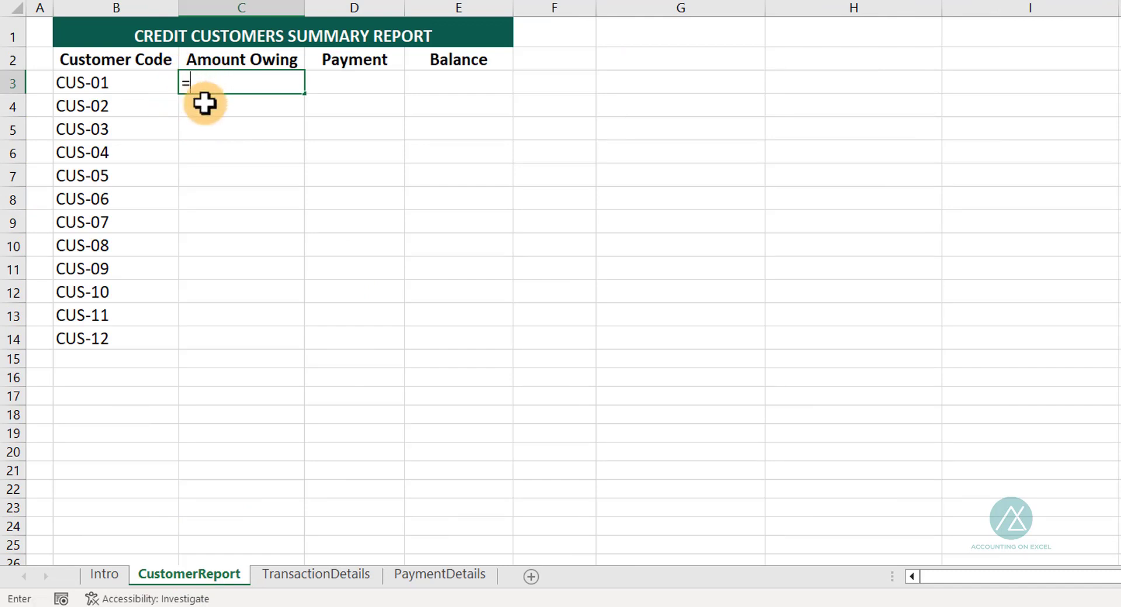
type("sumifs")
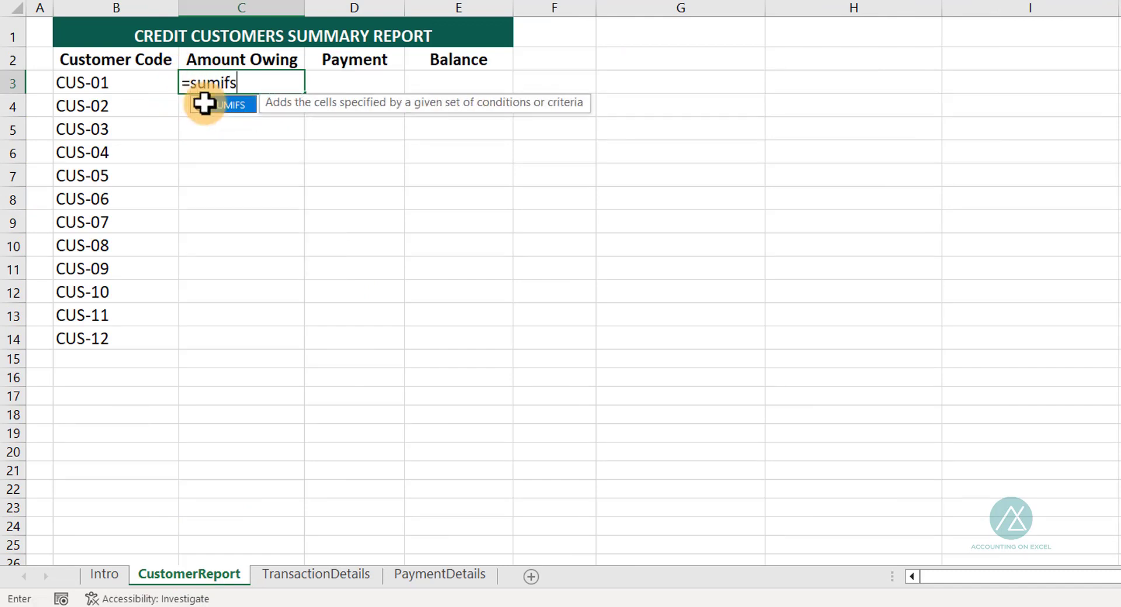
key("Tab")
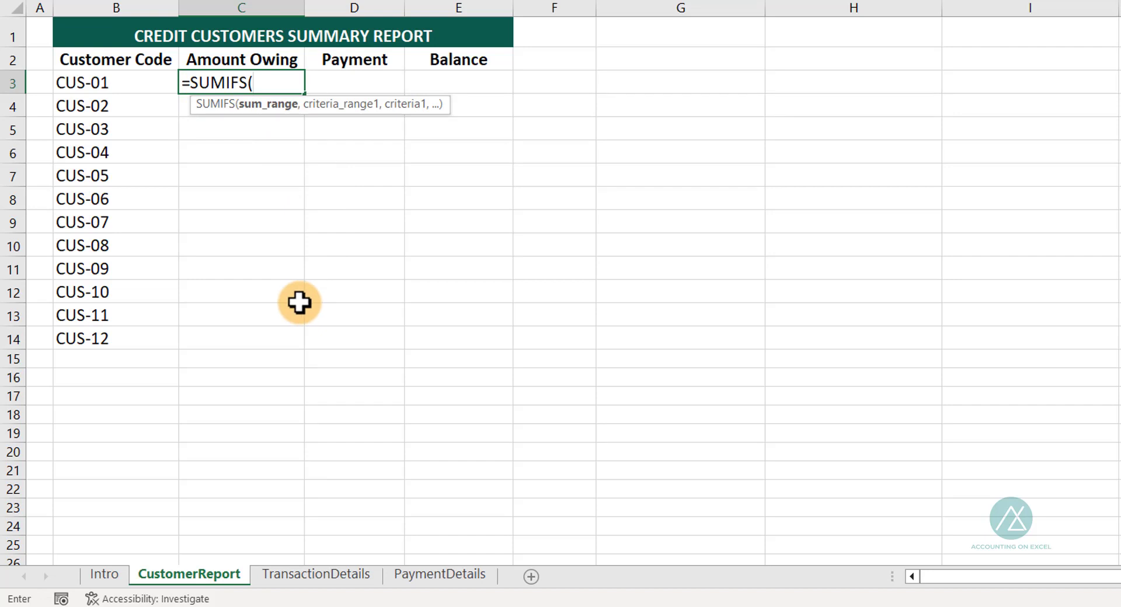
type("tra")
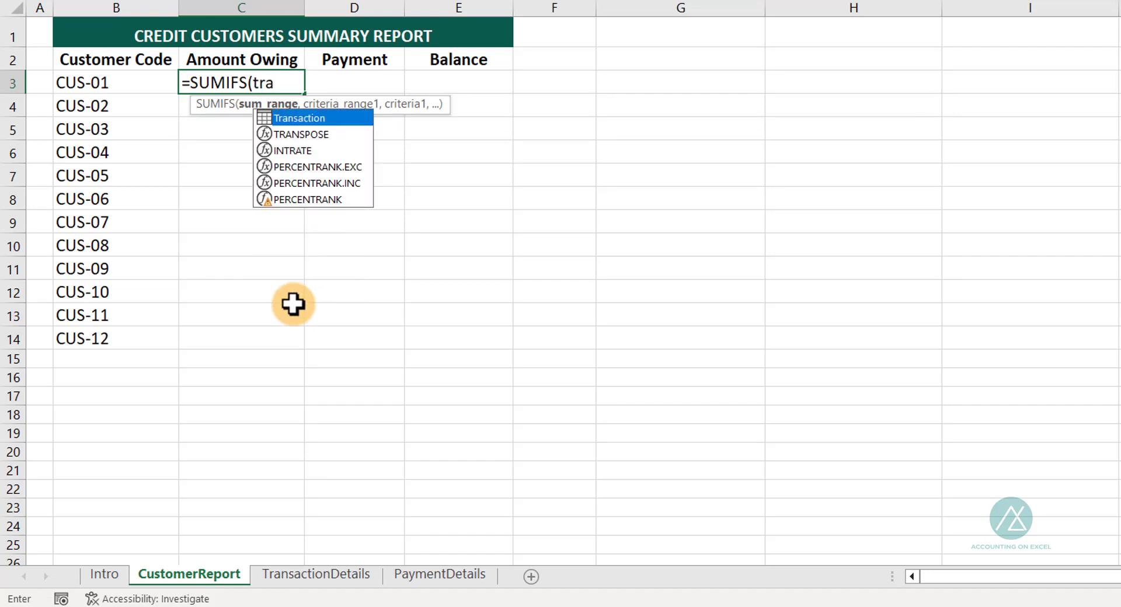
key("Tab")
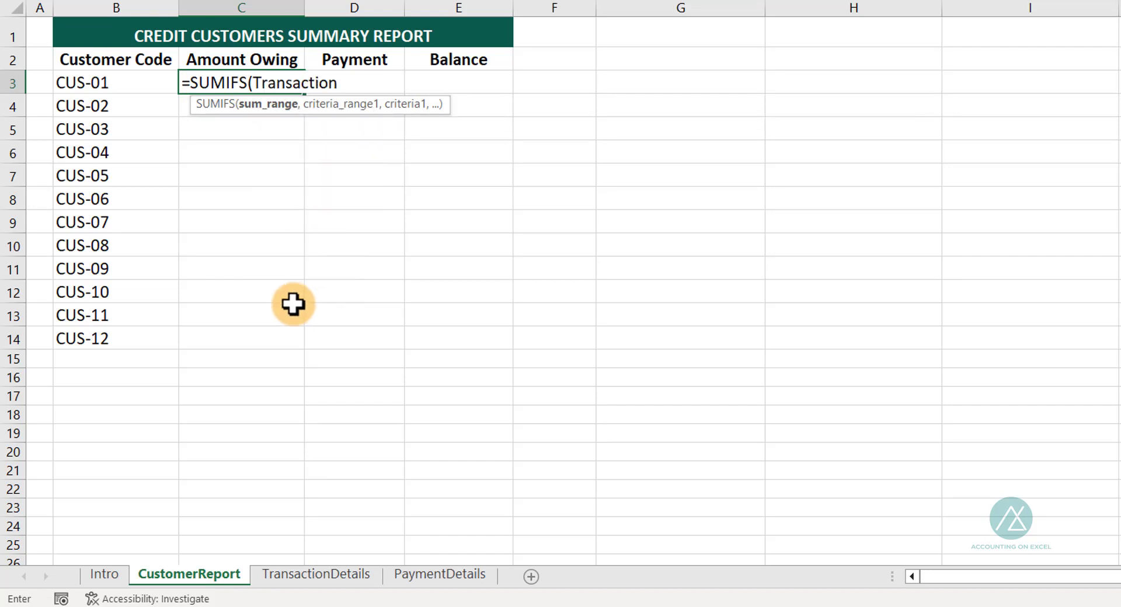
type("[")
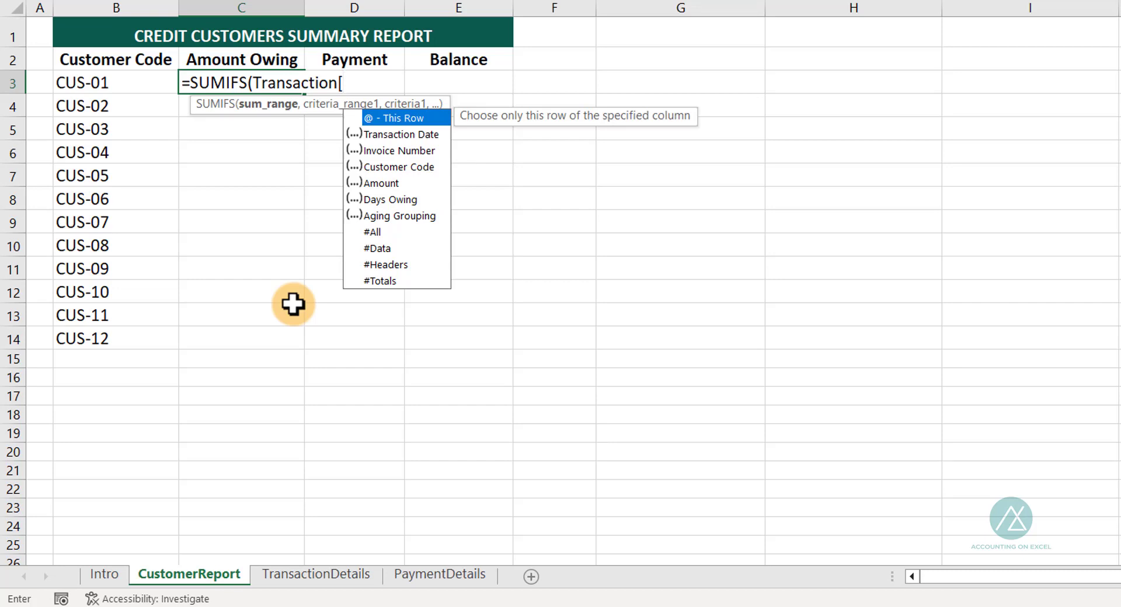
type("a")
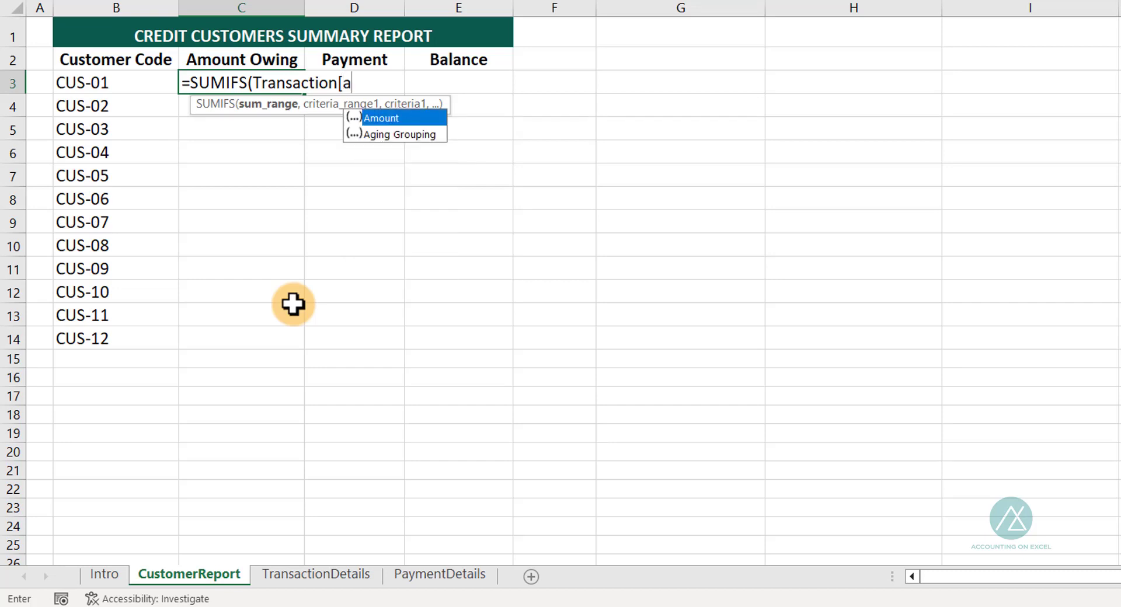
type("mou")
key("Tab")
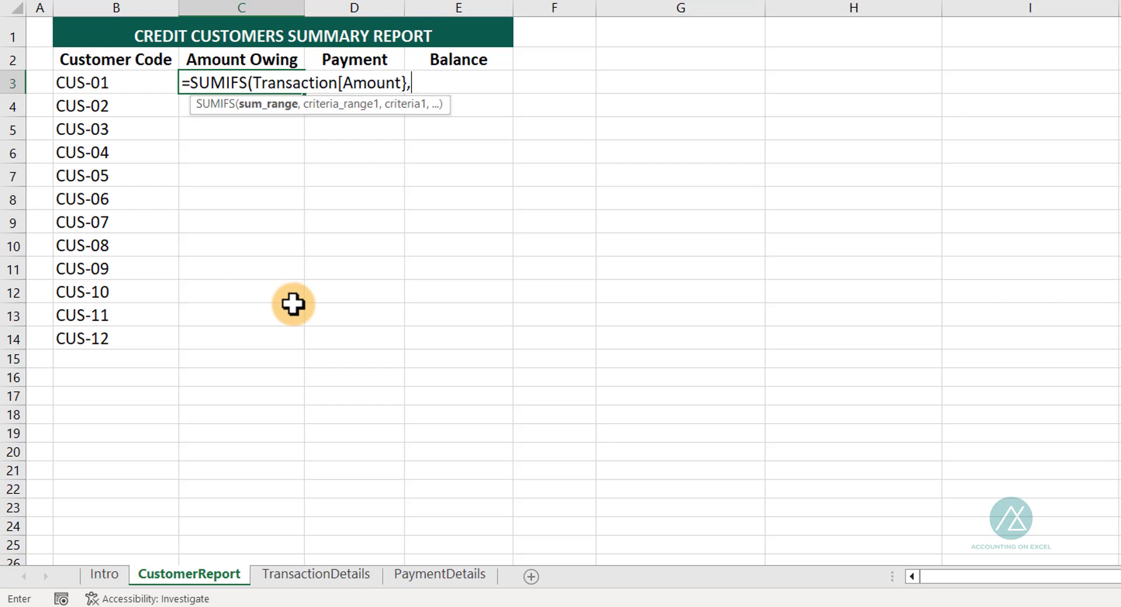
key("BackSpace")
key("BackSpace")
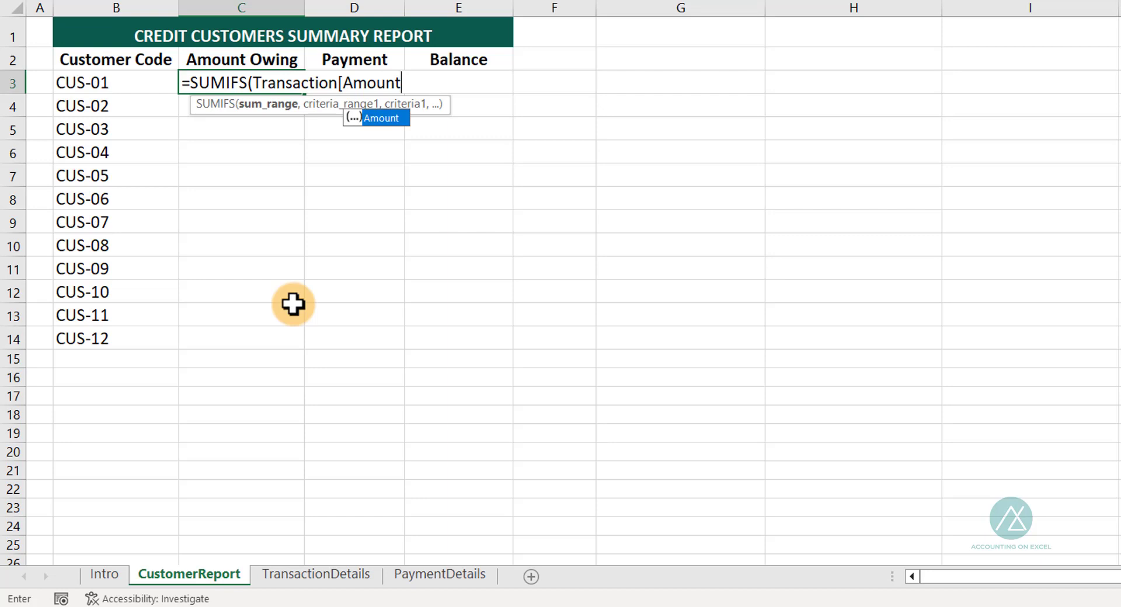
type("],")
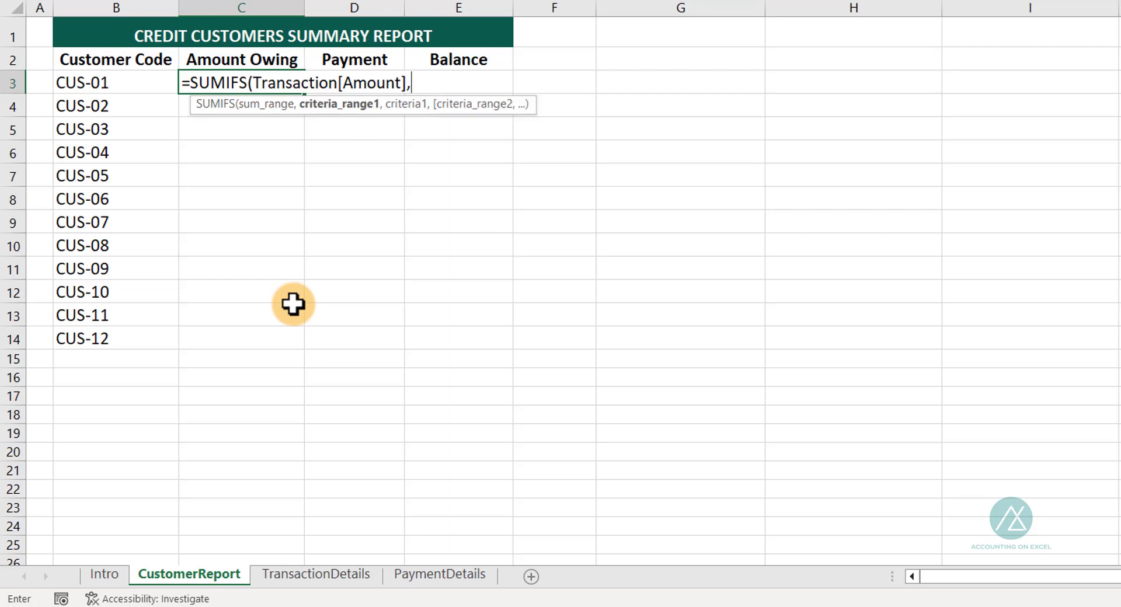
- Complete the C3 SUMIFS formula with Transaction[Customer Code] as the criteria range and B3 as the criterion
type("trana")
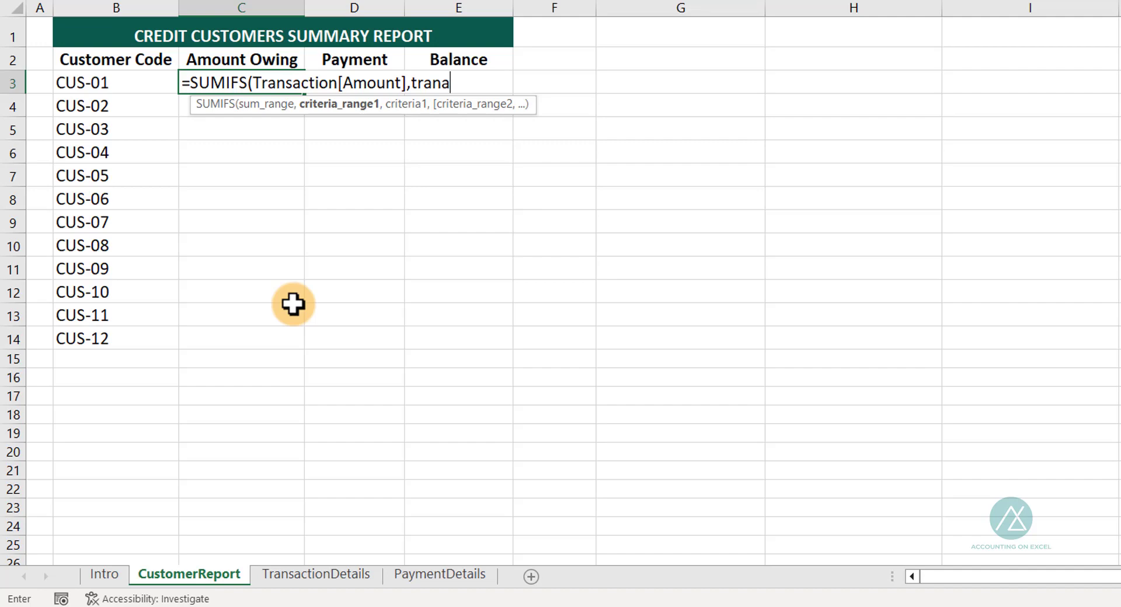
key("BackSpace")
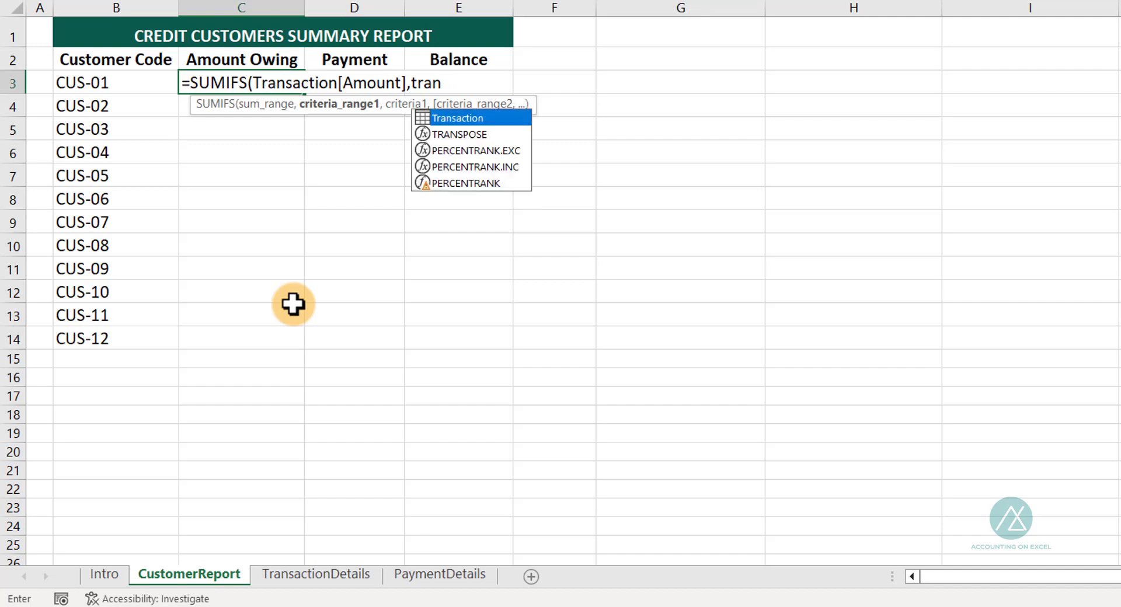
key("Tab")
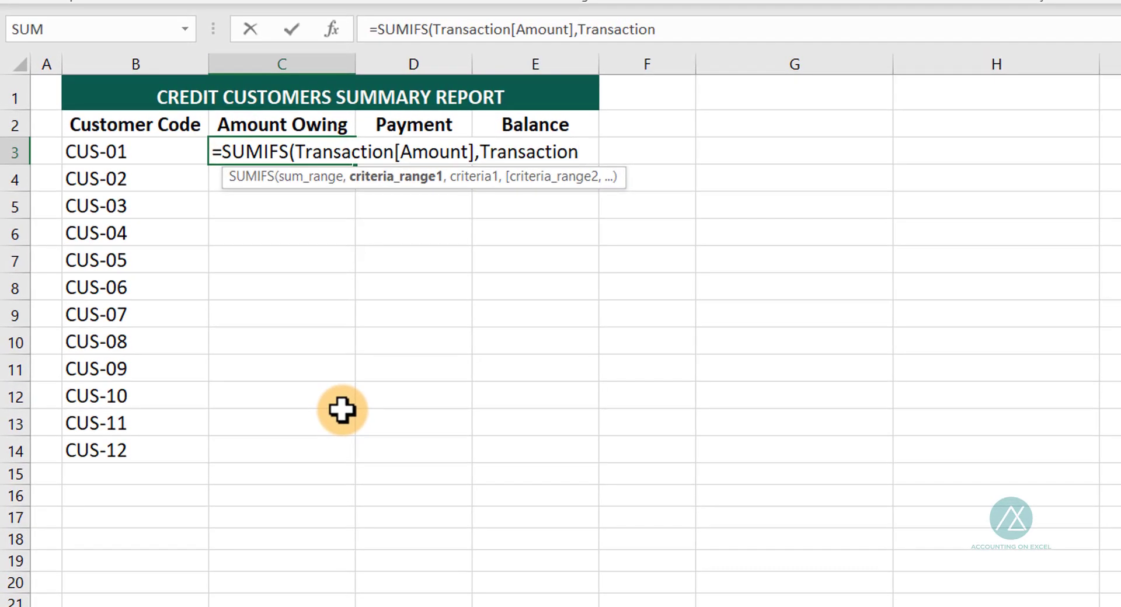
type("[")
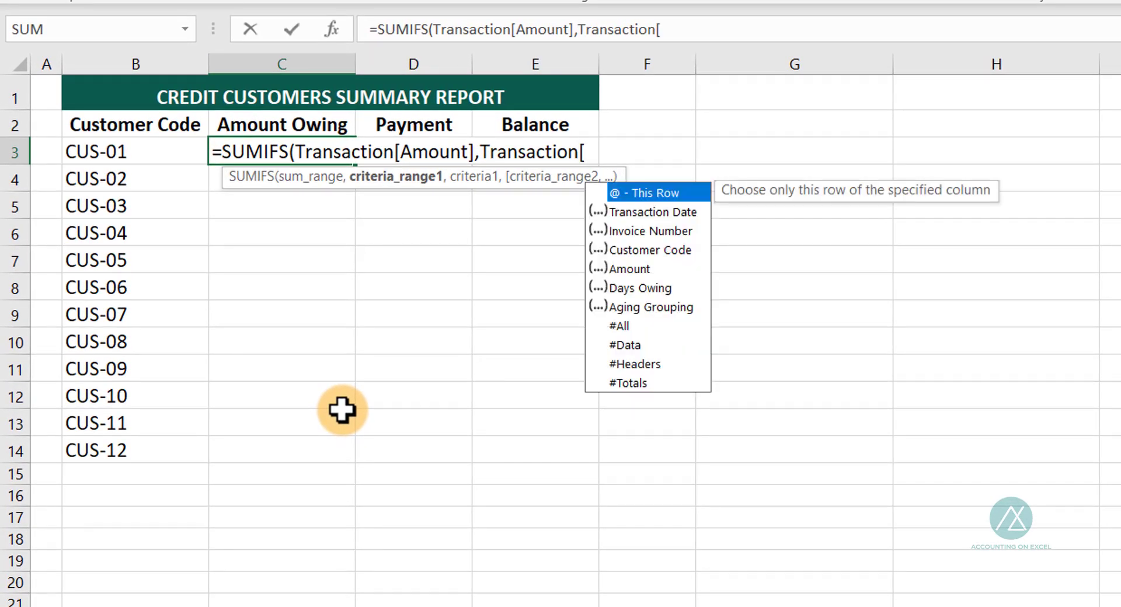
left_click(665, 251)
double_click(664, 251)
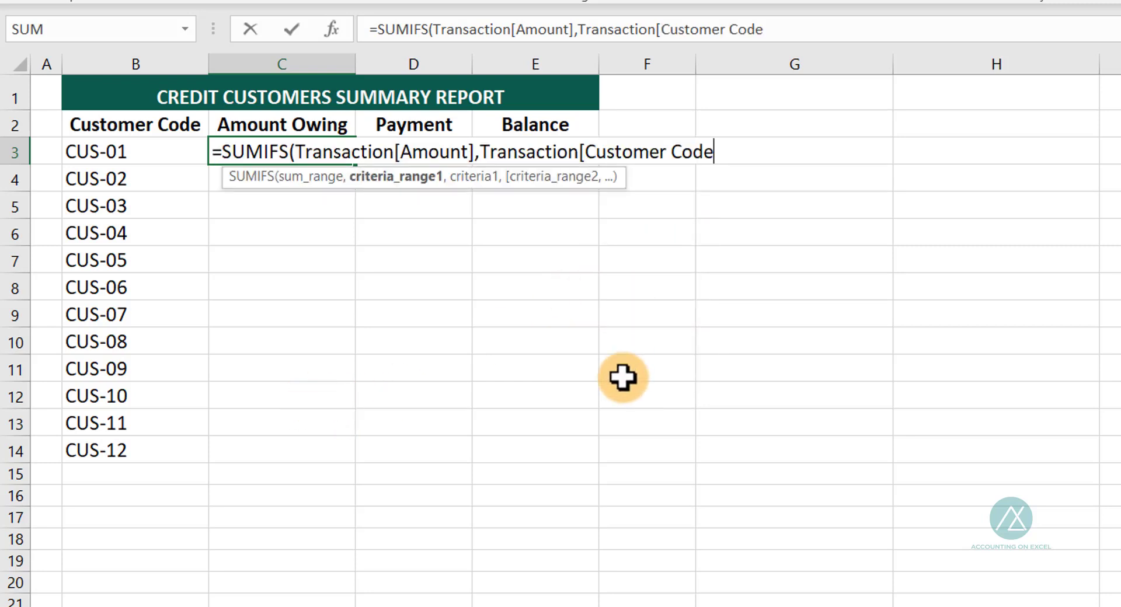
type(",")
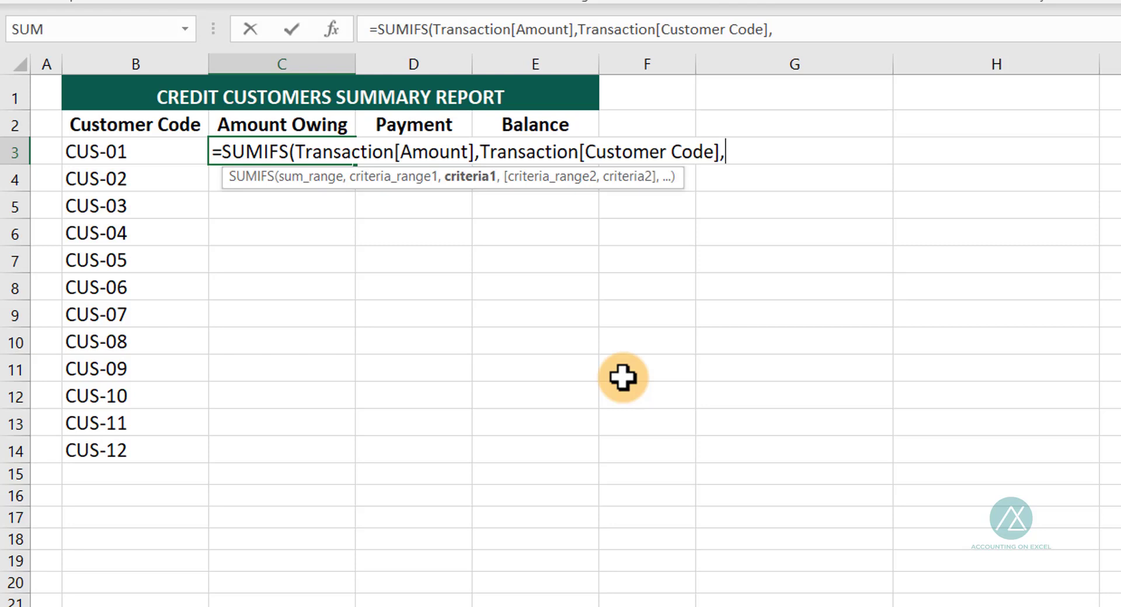
left_click(106, 151)
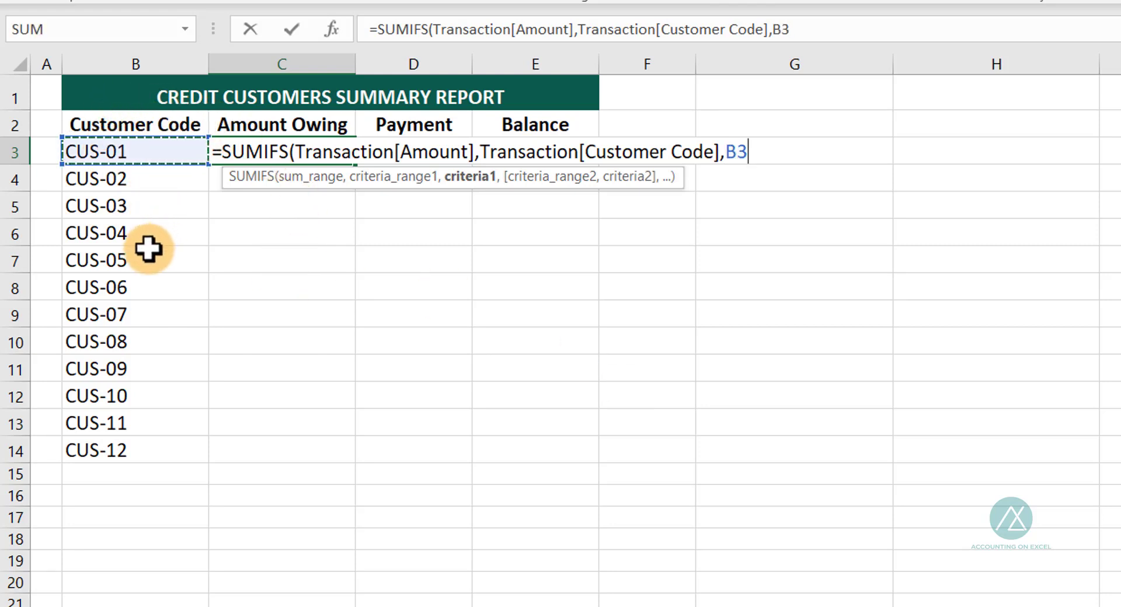
type(")")
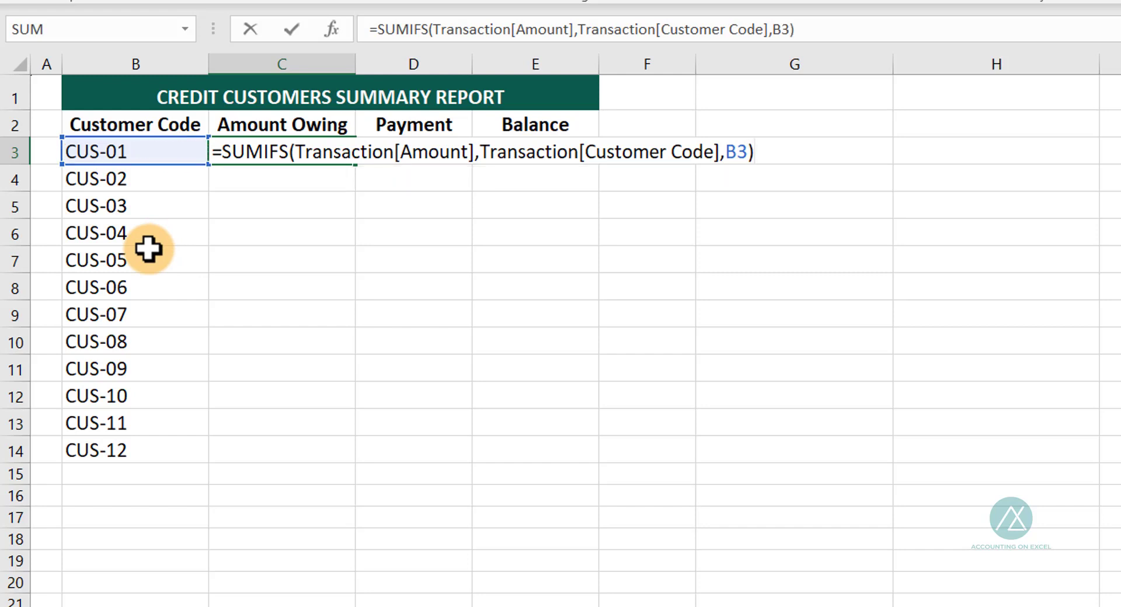
key("Return")
- Fill the Amount Owing formula from C3 down to C14 for all customer codes and check cell C14
left_click(293, 143)
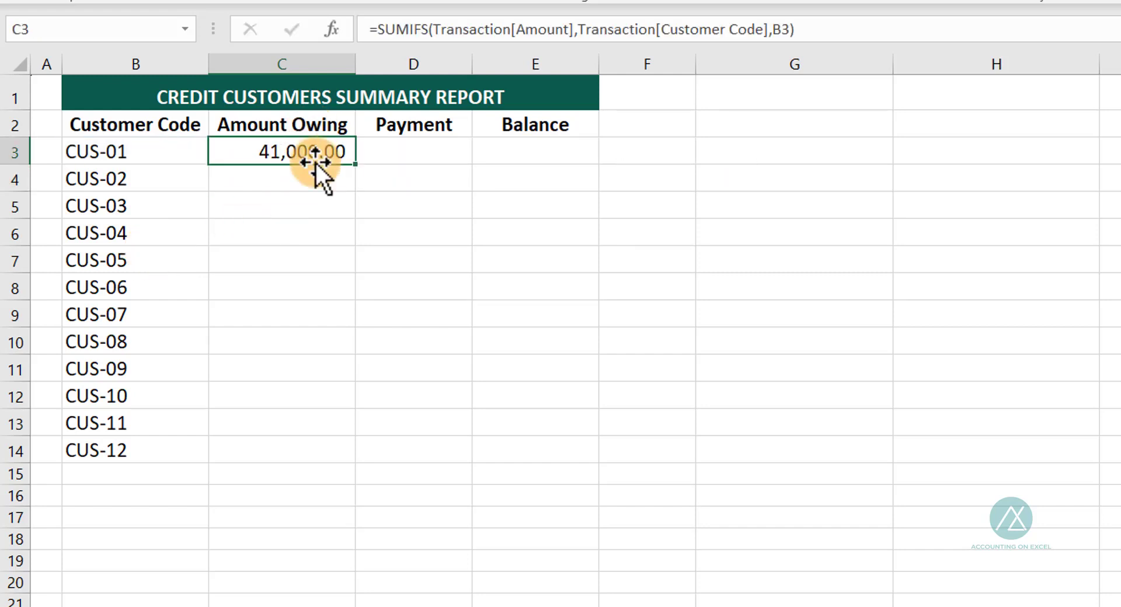
left_click_drag(354, 163, 297, 476)
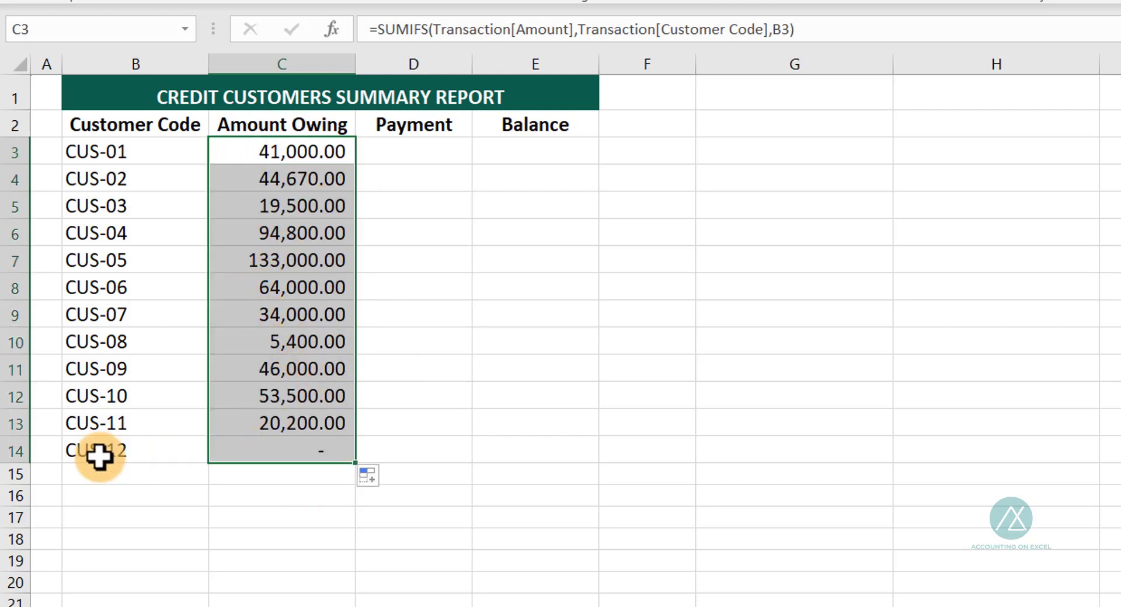
left_click(302, 448)
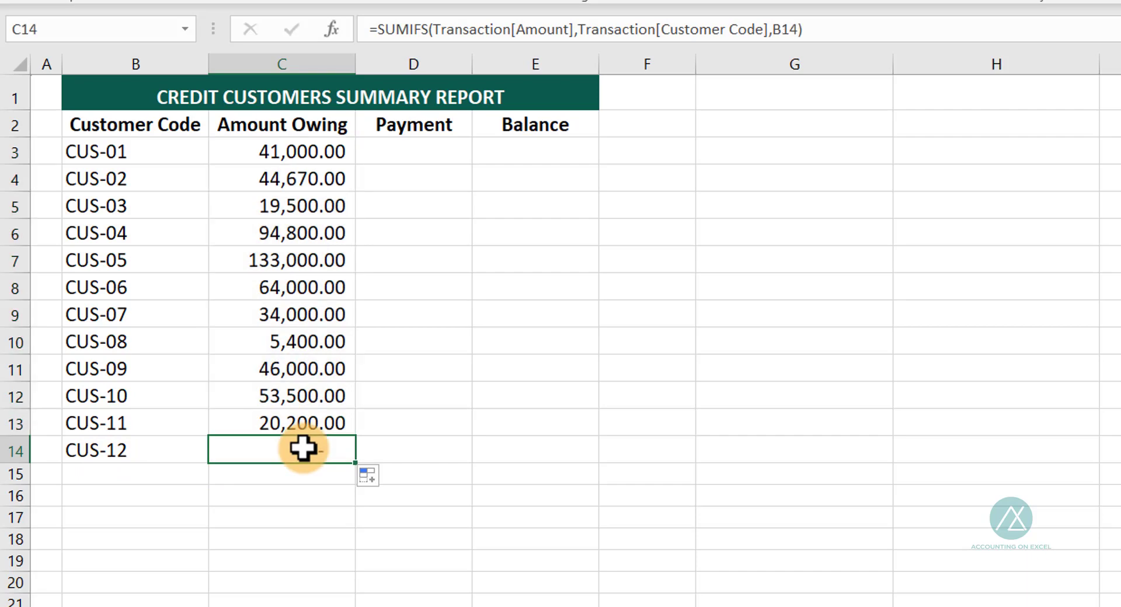
- Begin a SUMIFS formula in cell D3 under Payment, with Payment[Amount] as the sum range
left_click(410, 151)
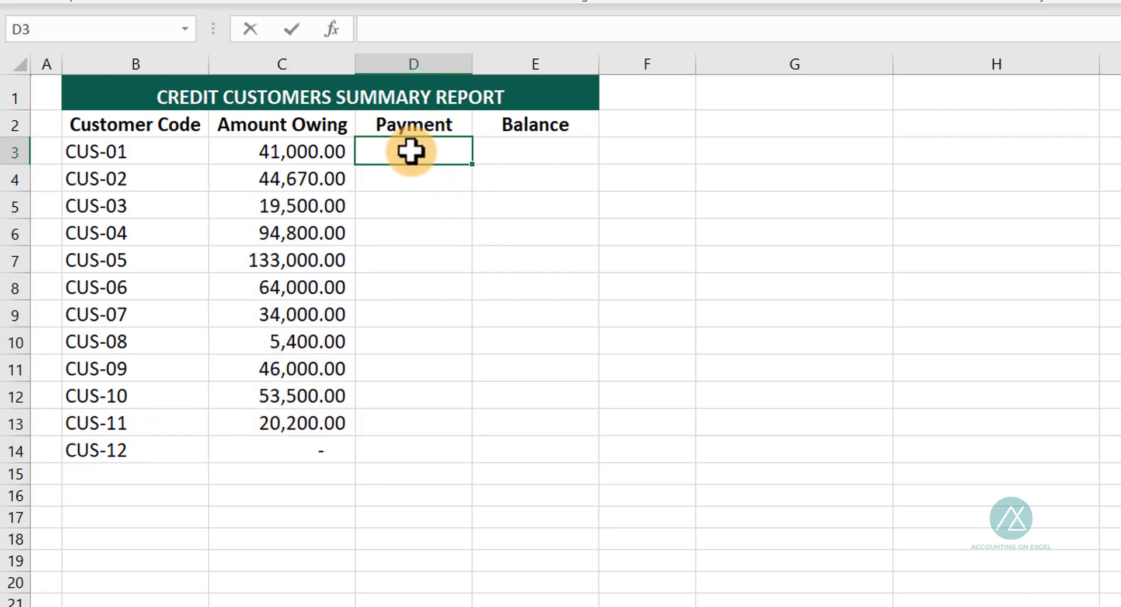
type("=sumif")
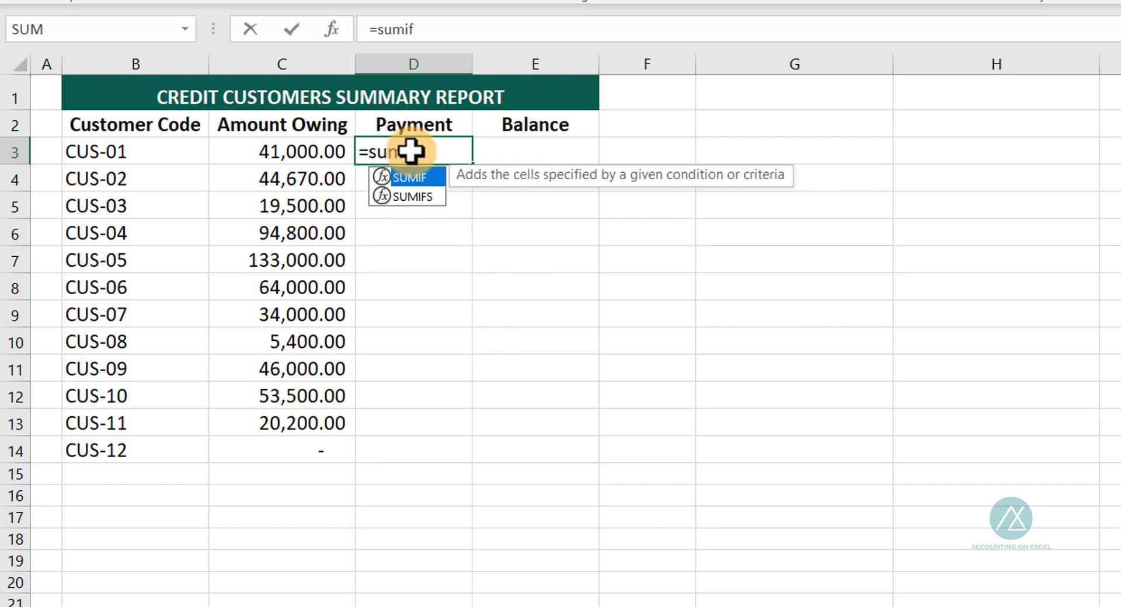
key("Down")
key("Tab")
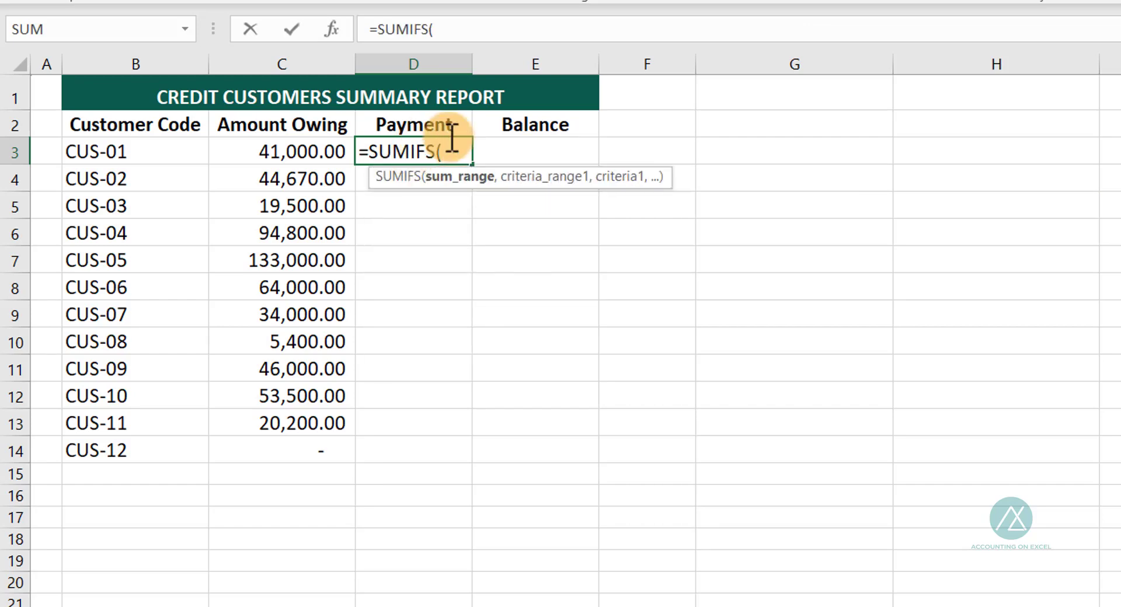
type("pay")
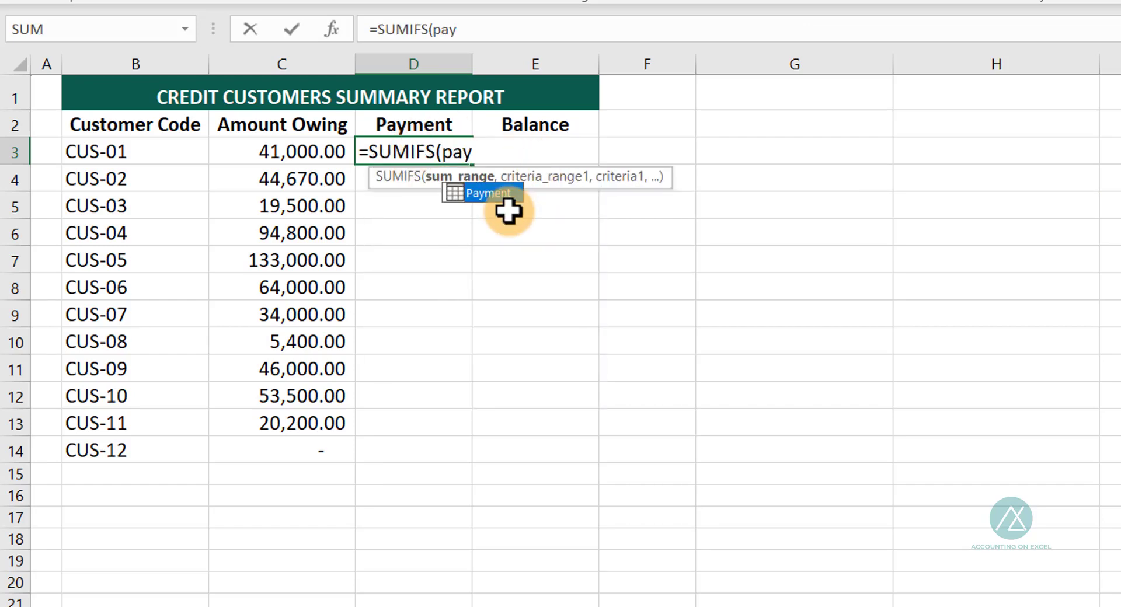
type("m")
key("Tab")
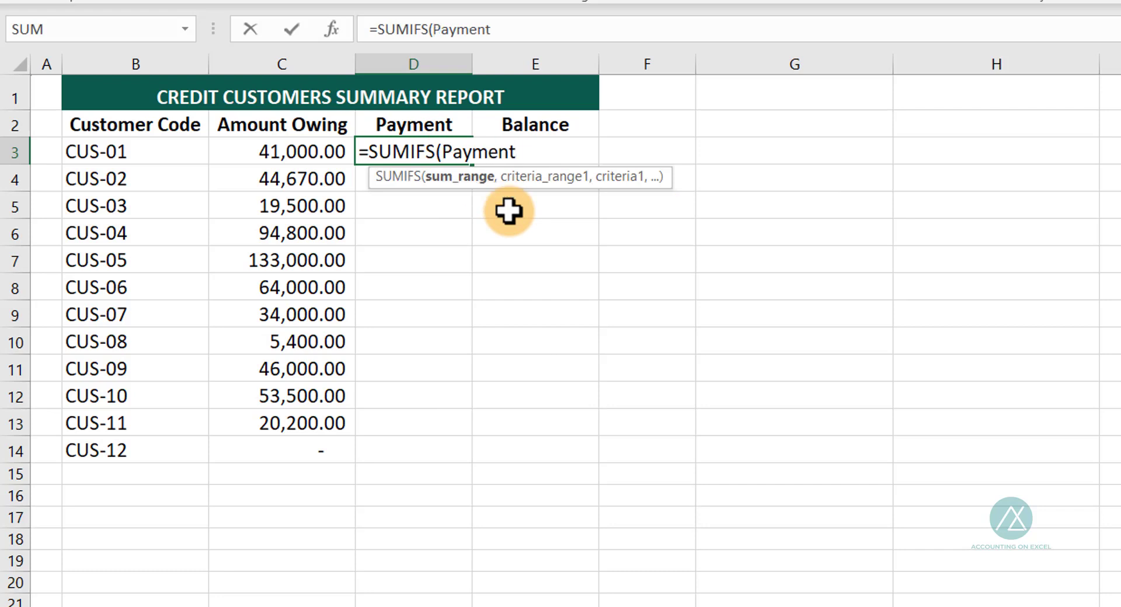
type("[")
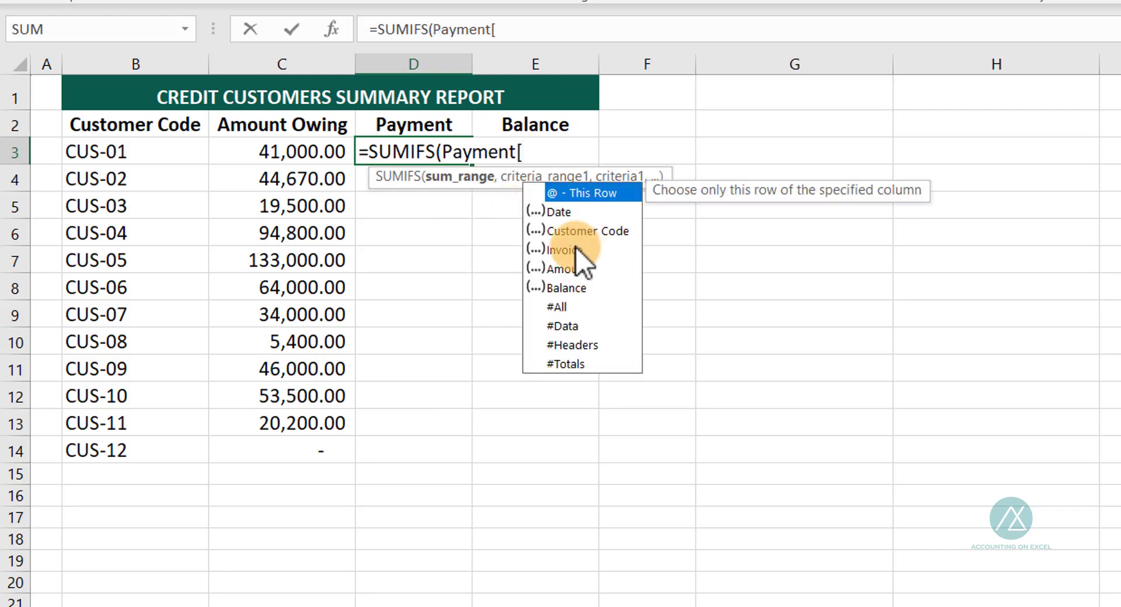
double_click(570, 269)
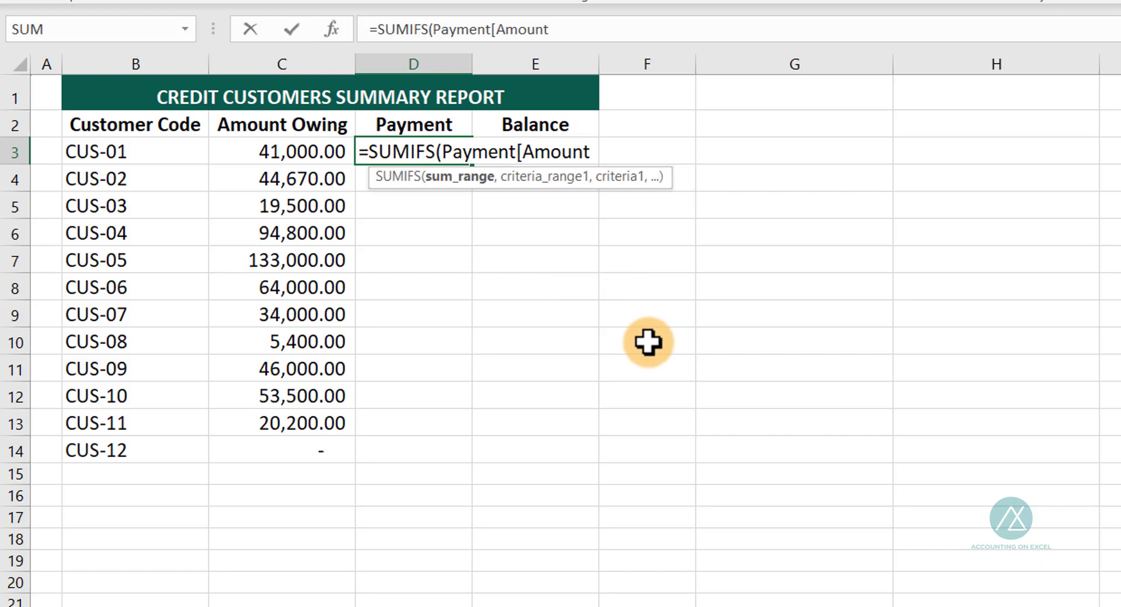
- Complete the SUMIFS formula in D3 with Transaction[Customer Code] as the criteria range and B3 as the criterion
type("],transac")
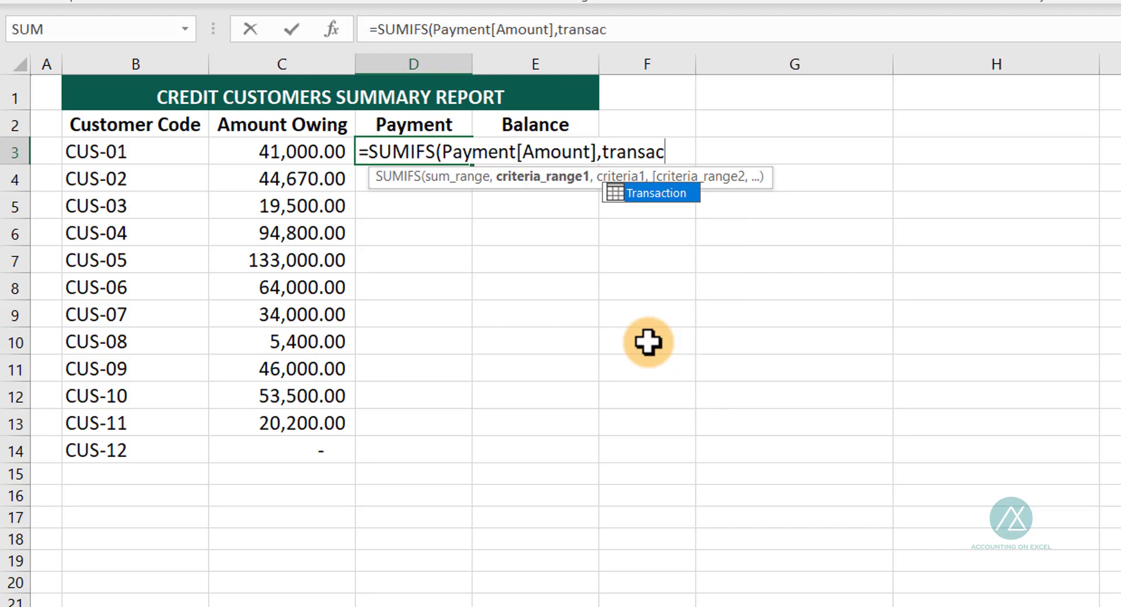
key("Tab")
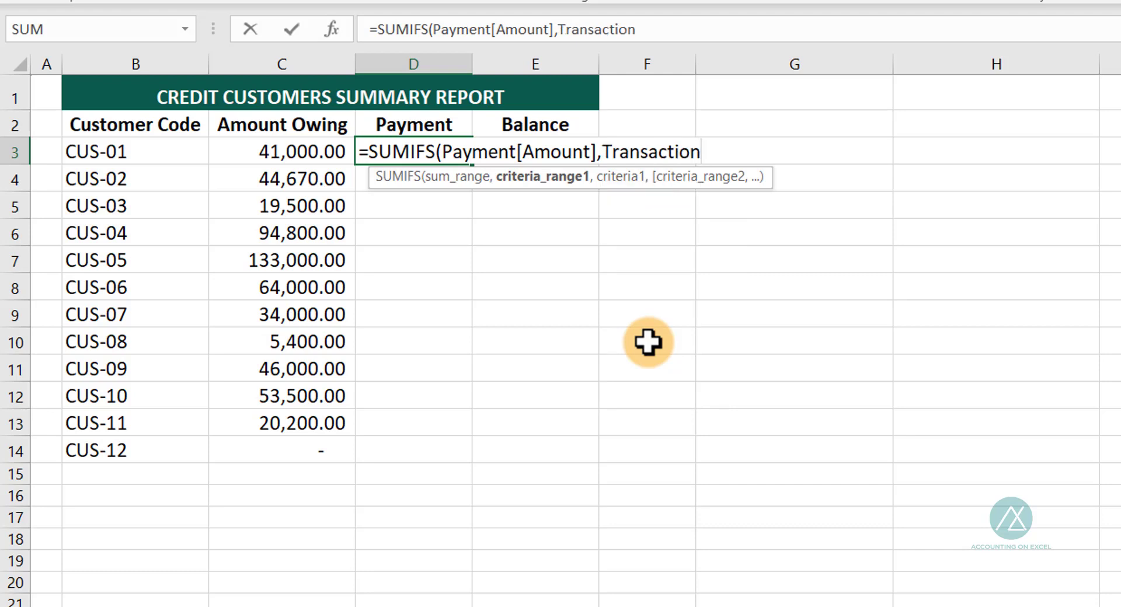
type("[")
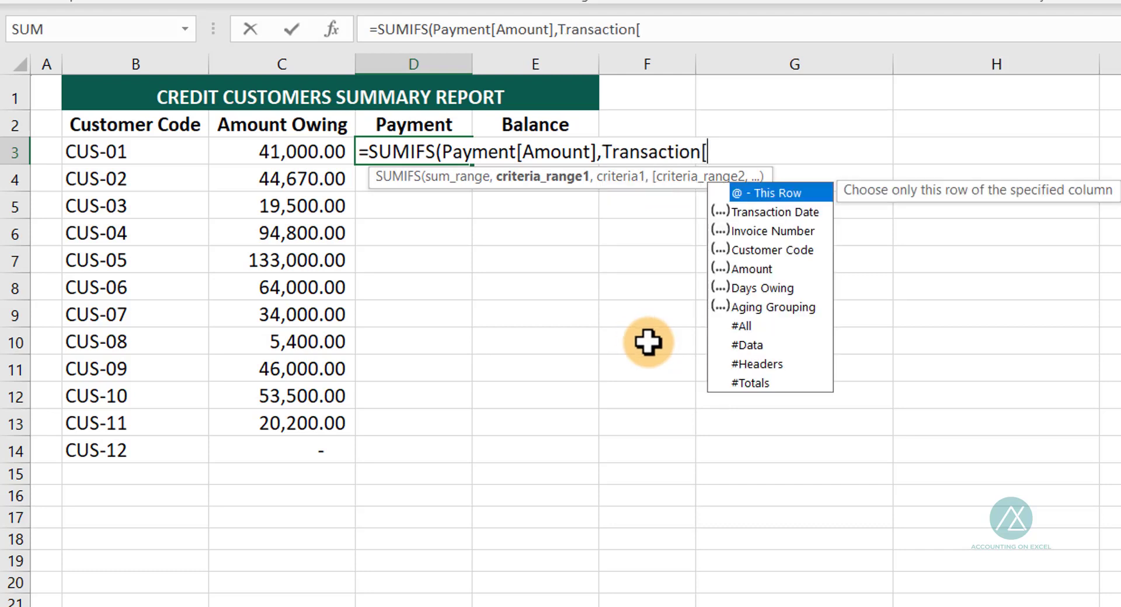
double_click(767, 250)
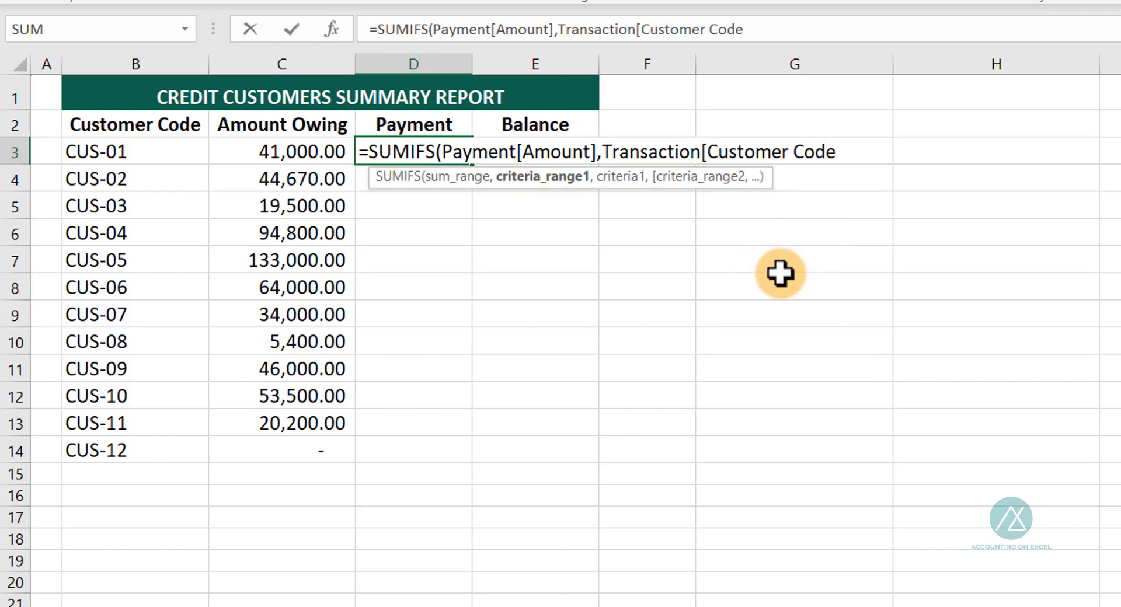
type(",")
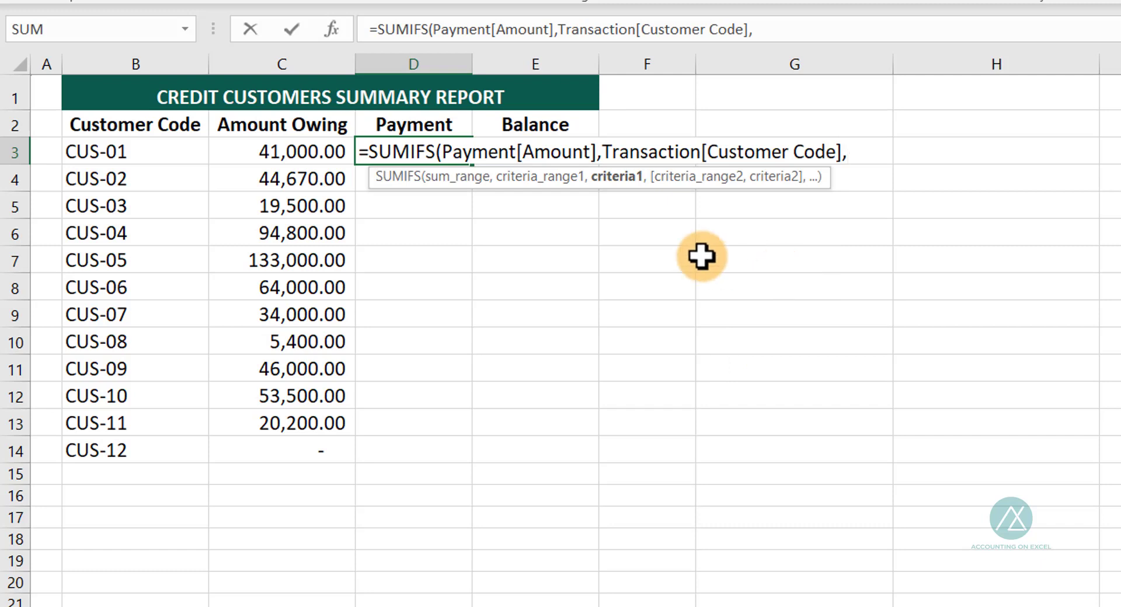
left_click(151, 153)
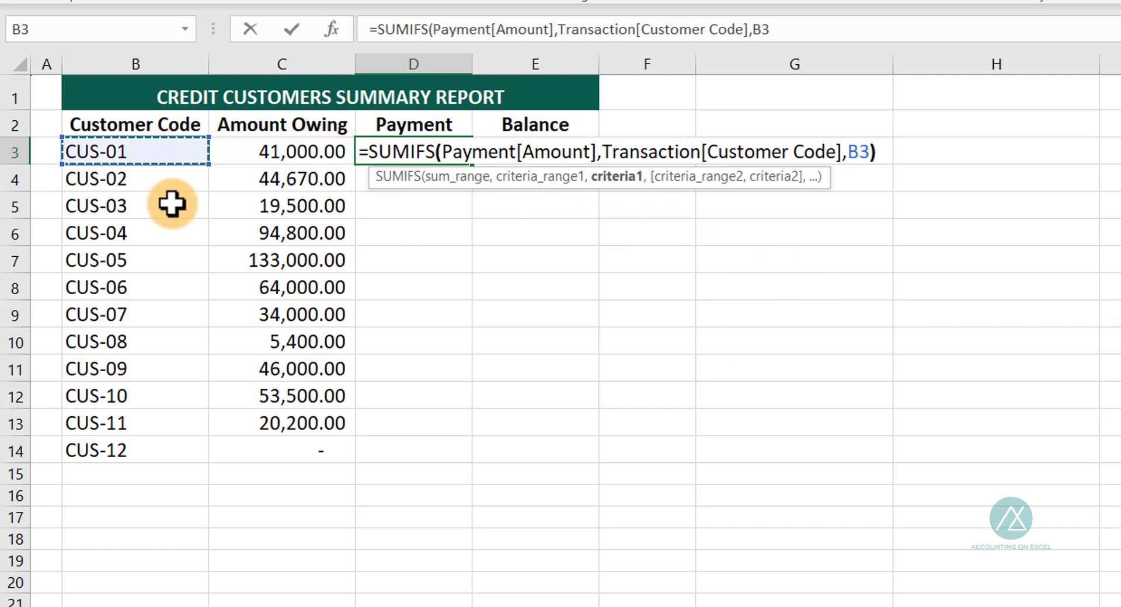
type(")")
key("Return")
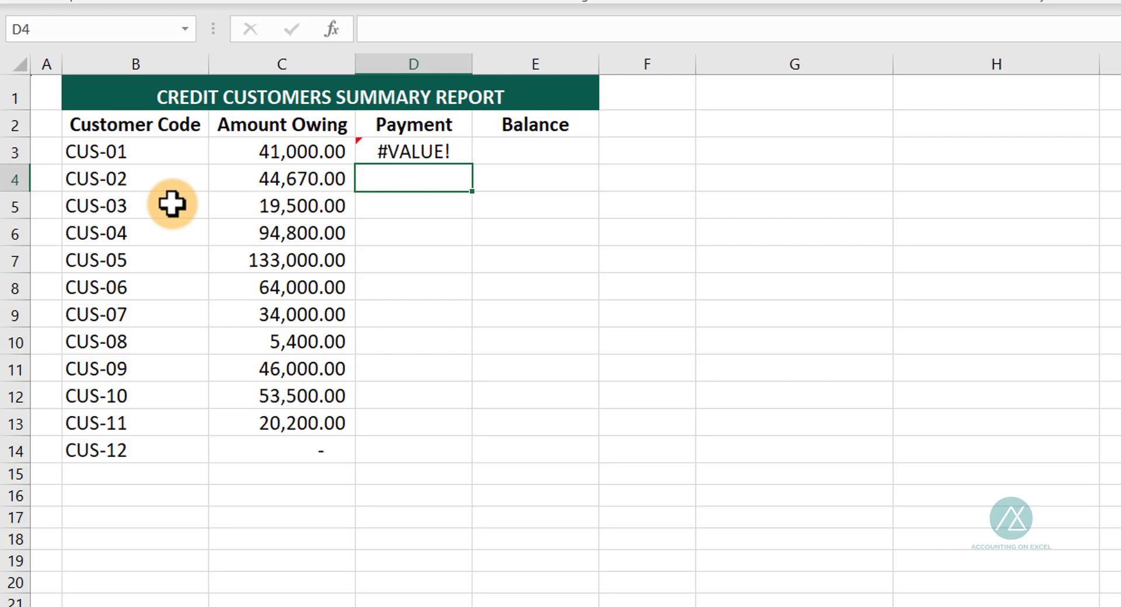
- Change the criteria range in the D3 formula to Payment[Customer Code] and fill the Payment formula down to D14
left_click(377, 153)
double_click(390, 153)
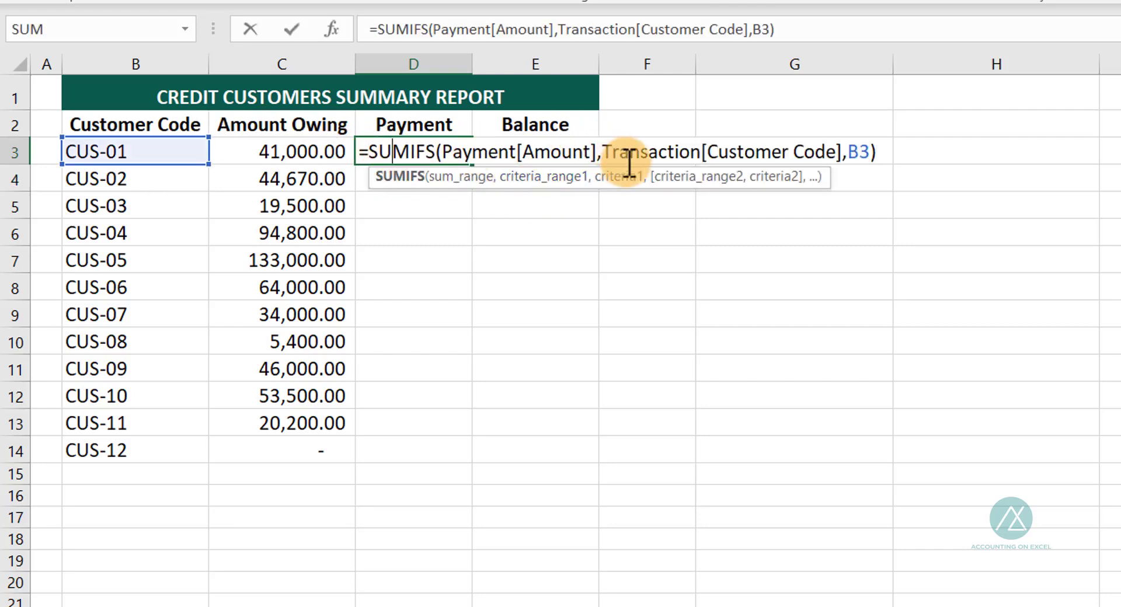
key("Right")
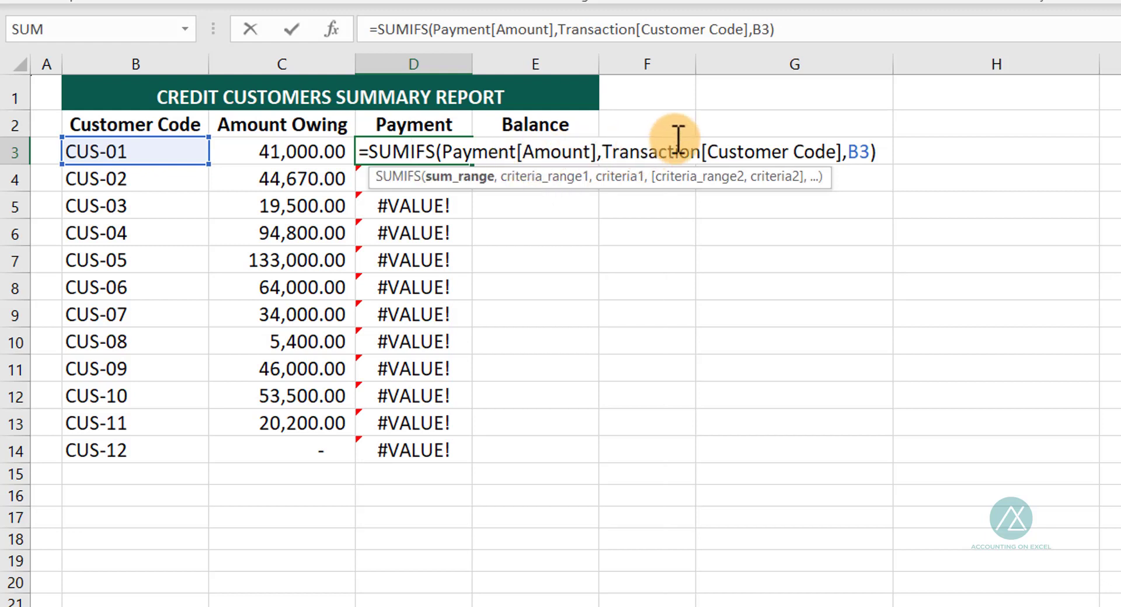
left_click(705, 153)
left_click_drag(706, 155, 605, 156)
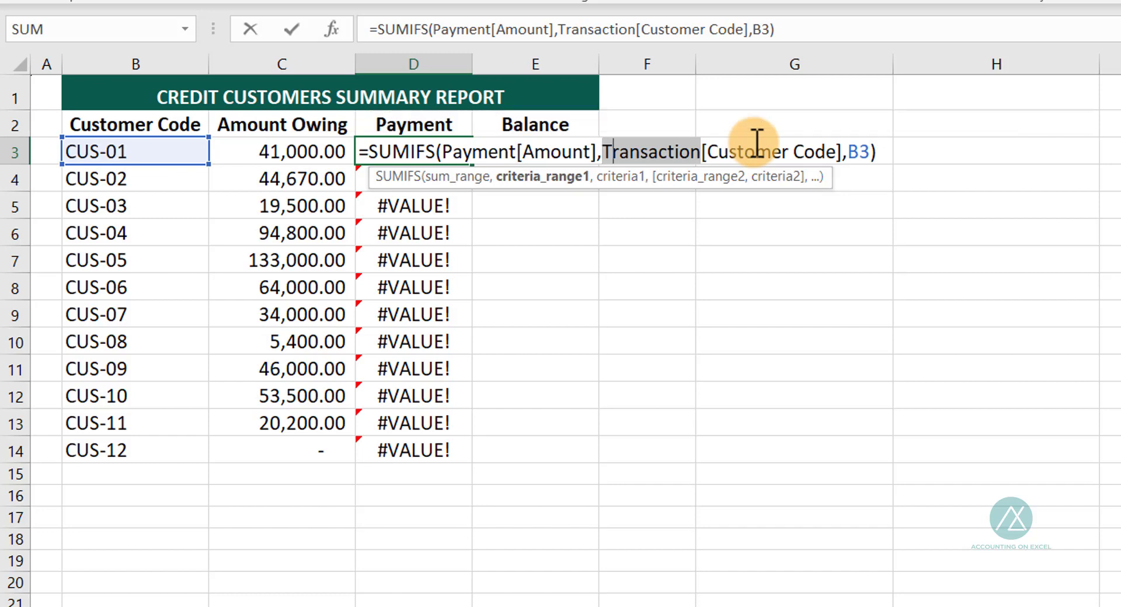
type("Pay")
key("Tab")
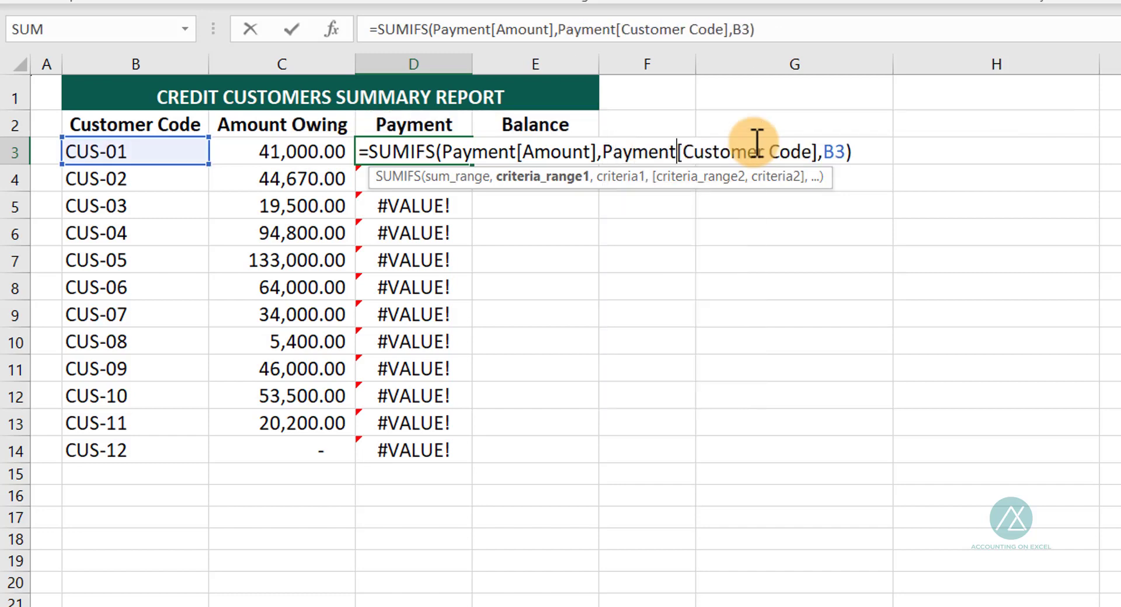
key("Return")
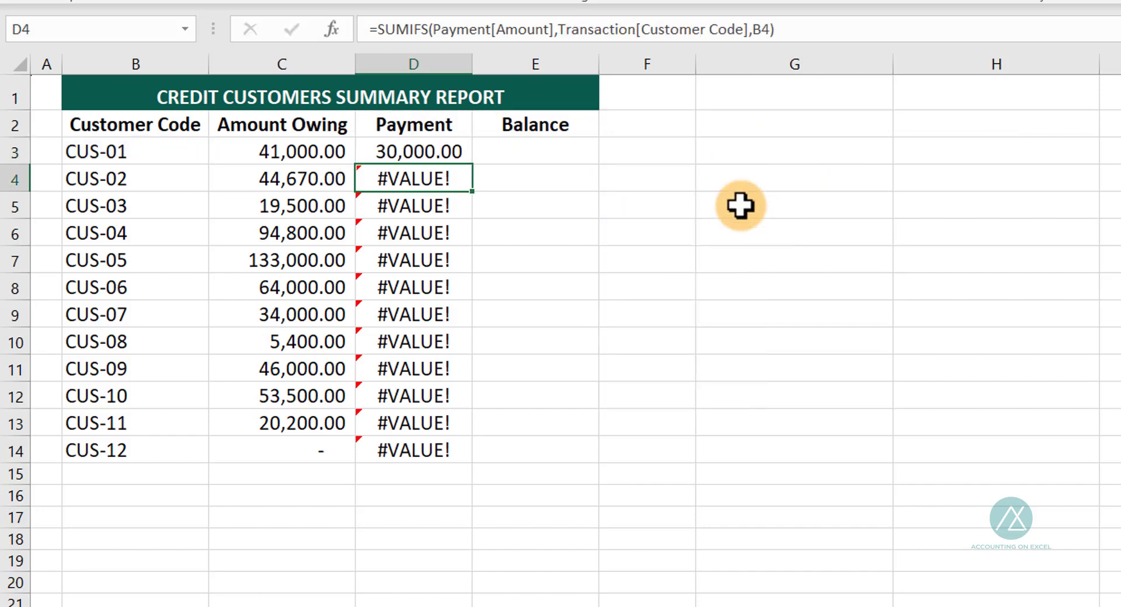
left_click(442, 152)
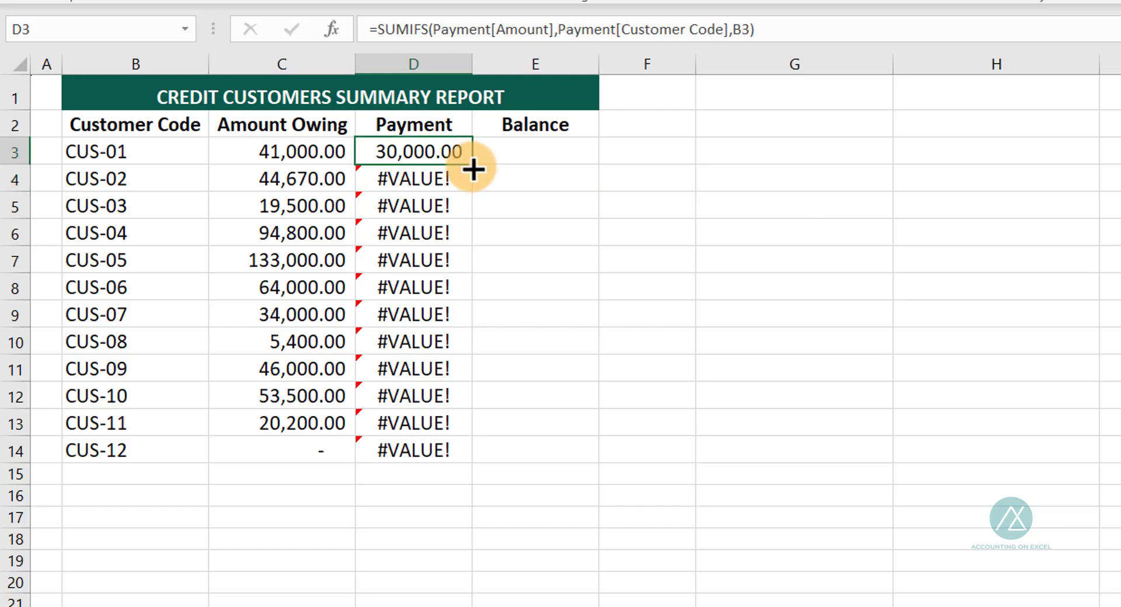
left_click_drag(472, 165, 414, 461)
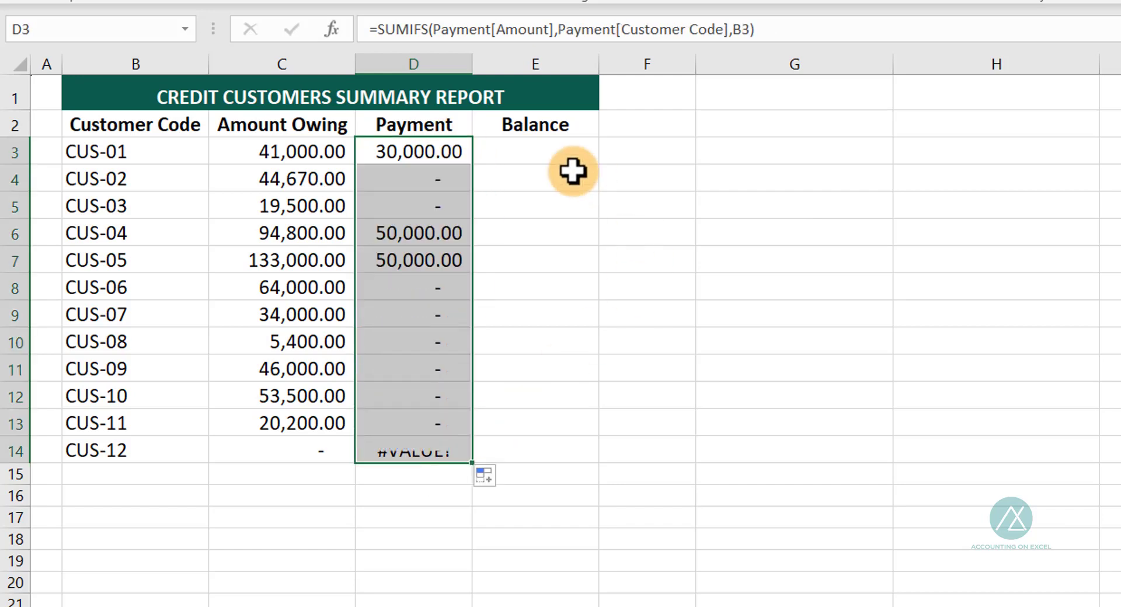
- Calculate the Balance in E3 with =C3-D3 and fill the formula down to E14
left_click(547, 148)
type("=")
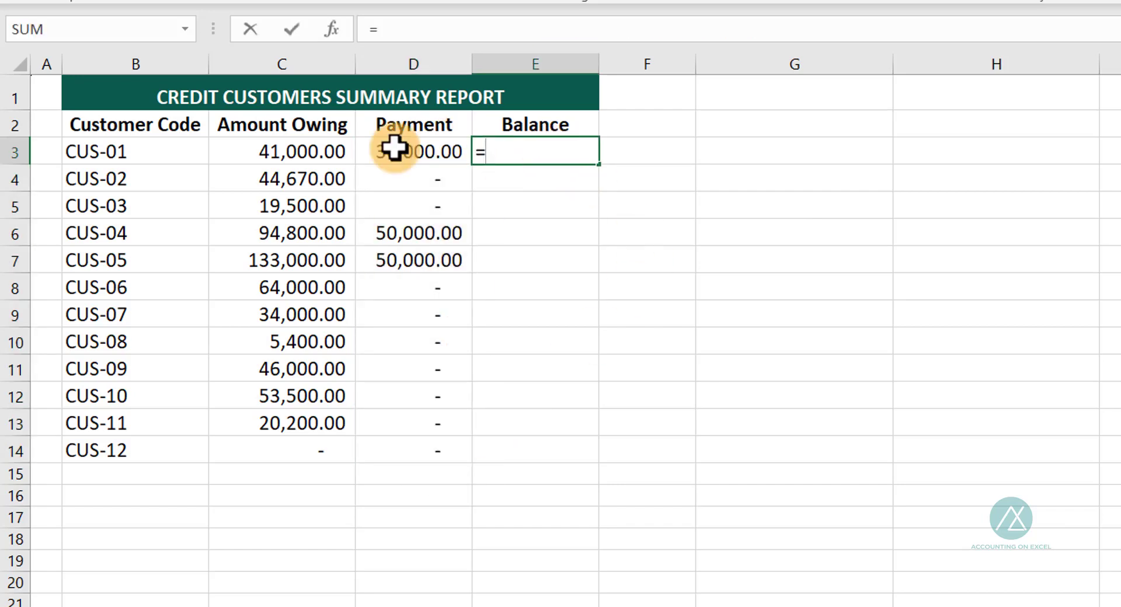
left_click(264, 157)
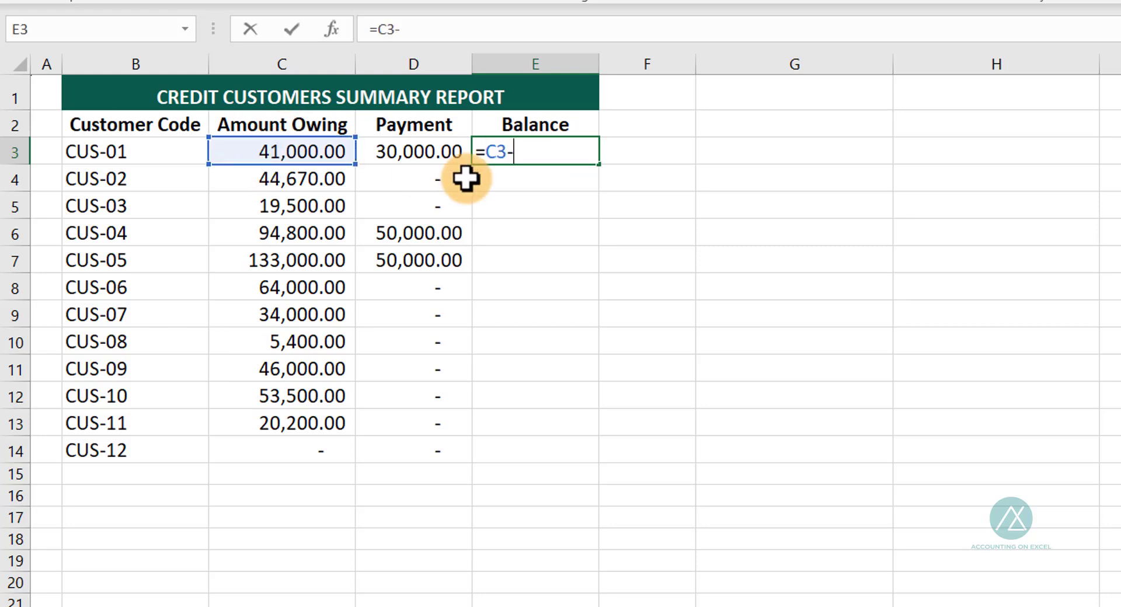
type("-")
left_click(429, 153)
key("Return")
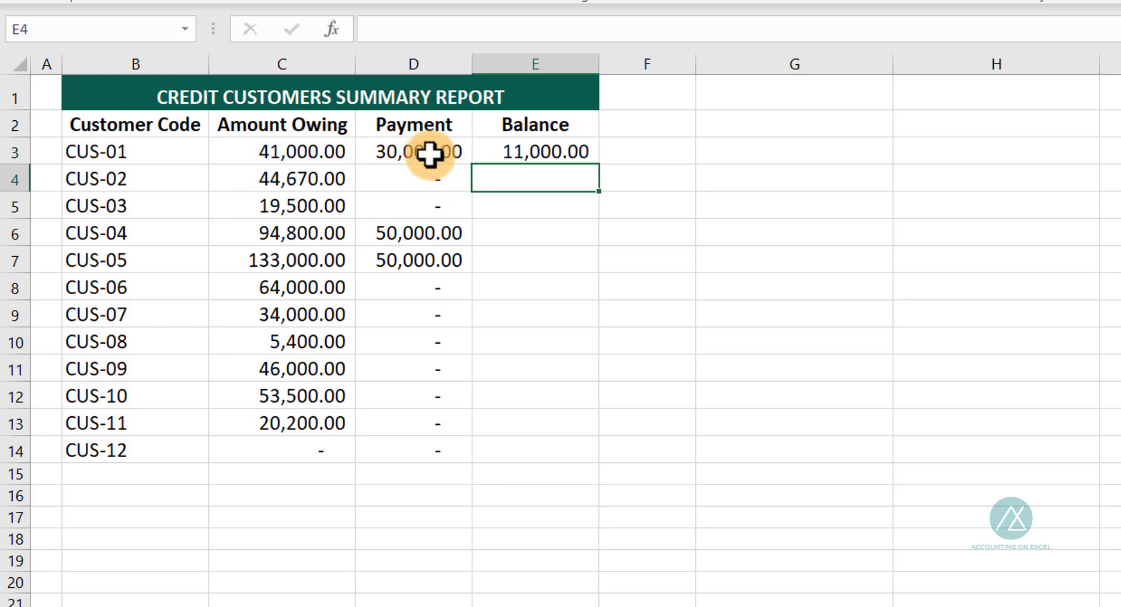
left_click(570, 146)
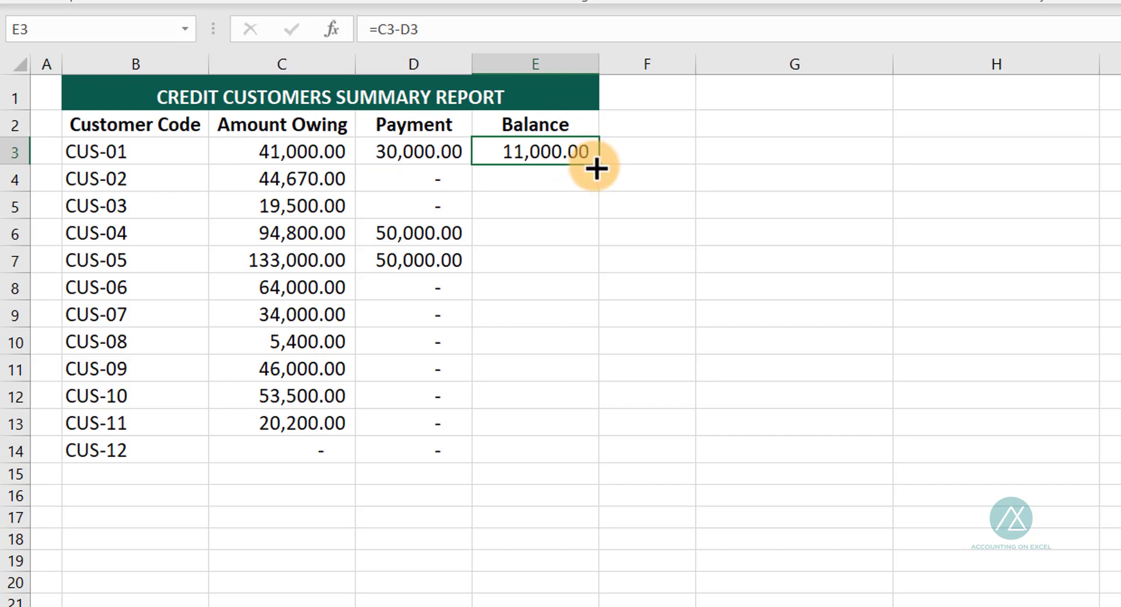
left_click_drag(595, 169, 548, 455)
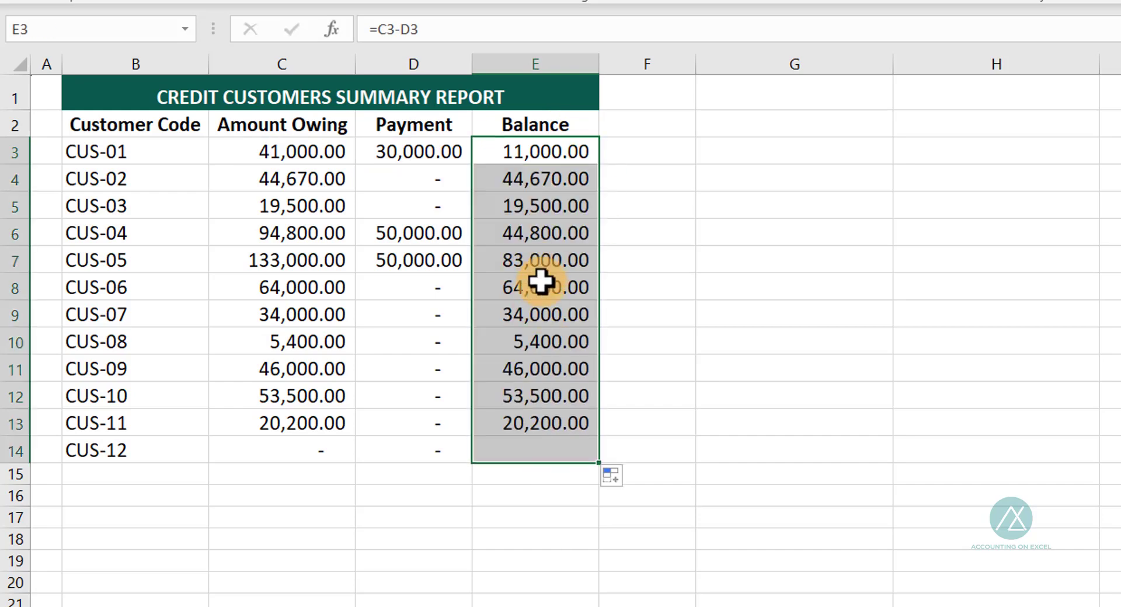
- Start a new transaction in row 24 of TransactionDetails with the date 03/082023 and invoice number INV-021
left_click(303, 456)
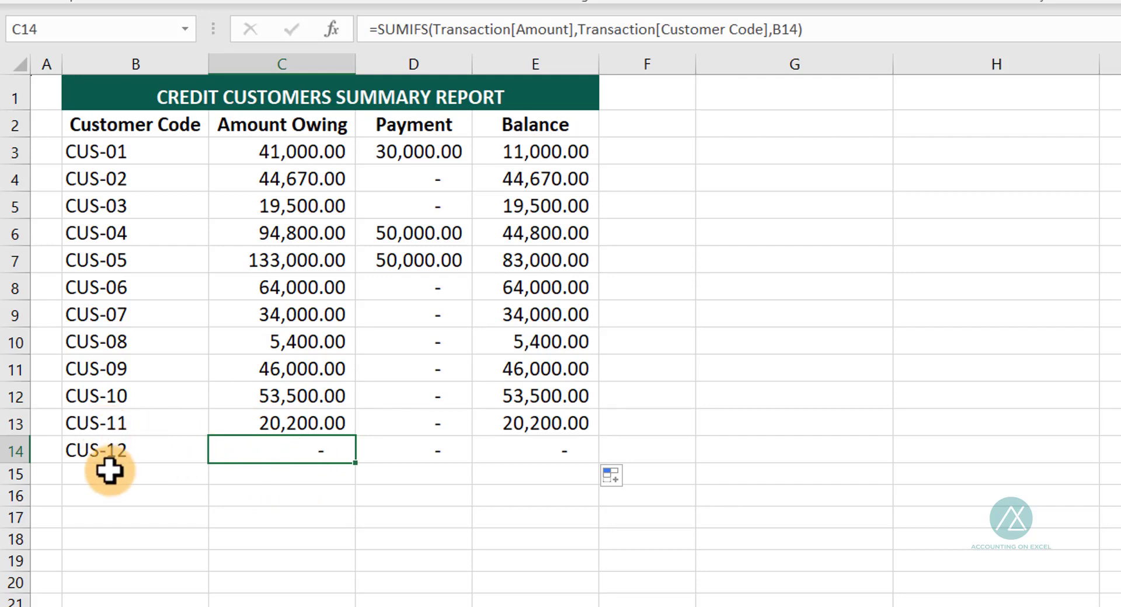
left_click(298, 592)
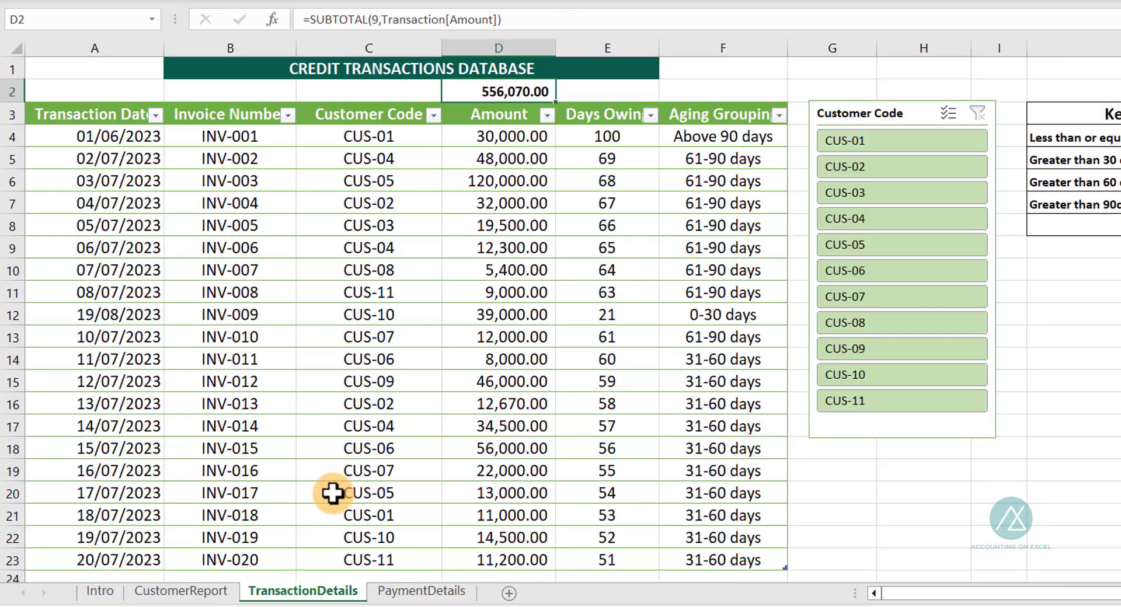
scroll(333, 493, "down", 4)
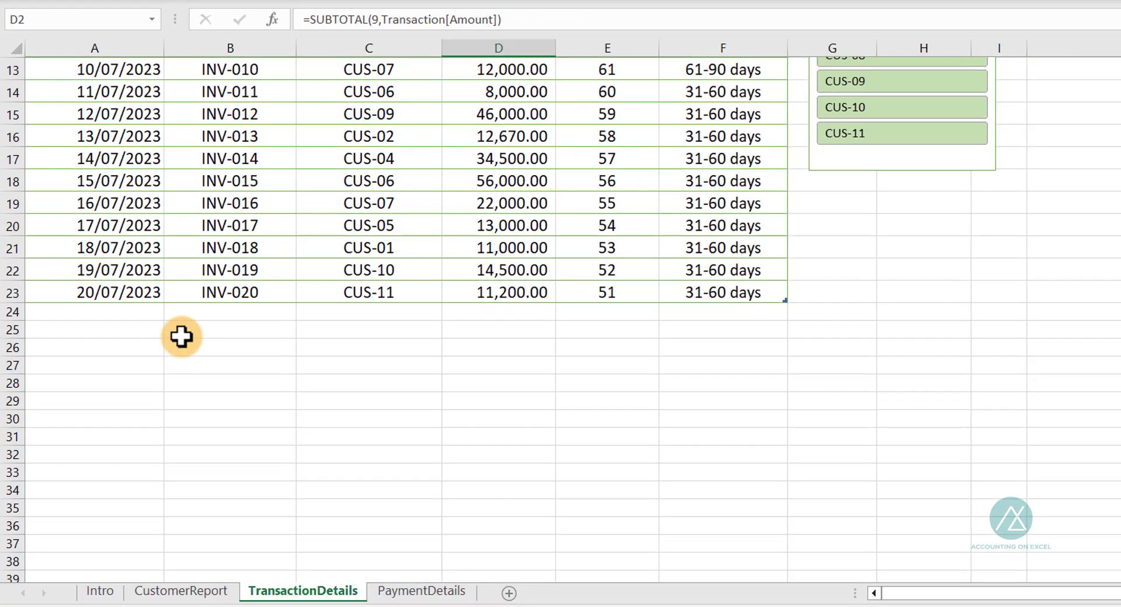
left_click(119, 316)
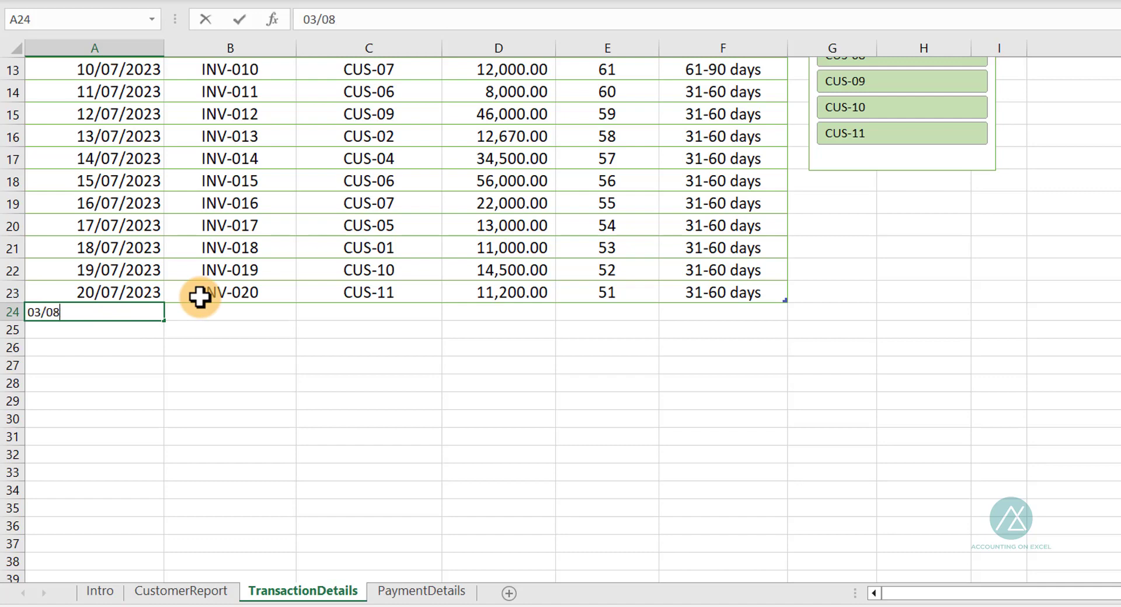
key("Tab")
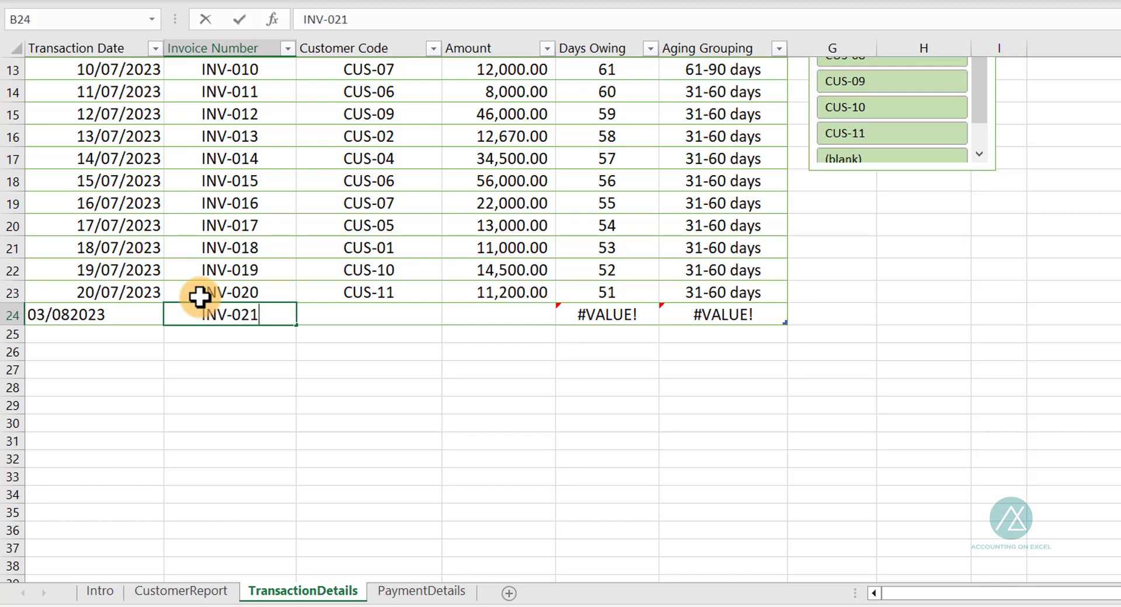
key("Tab")
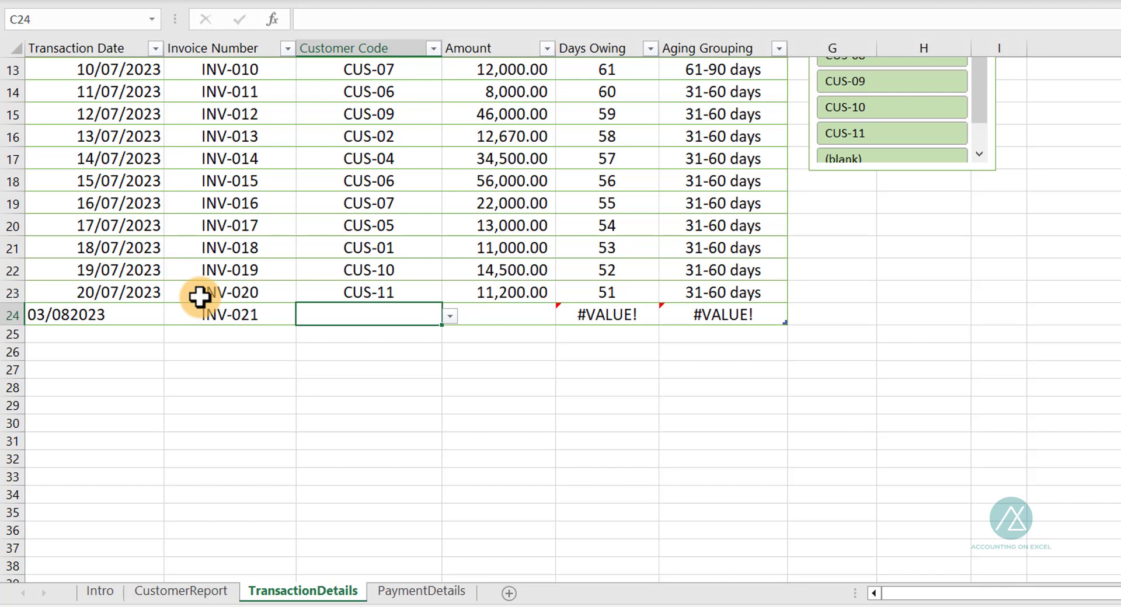
- Assign customer code CUS-12 and an amount of 35000 to invoice INV-021
left_click(449, 316)
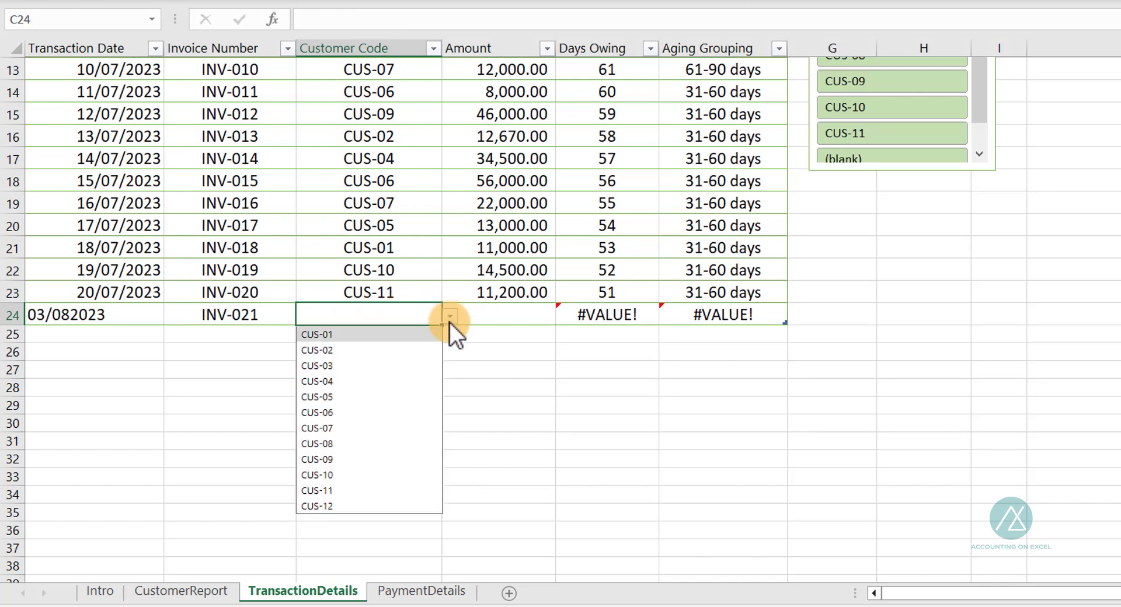
left_click(351, 509)
key("Tab")
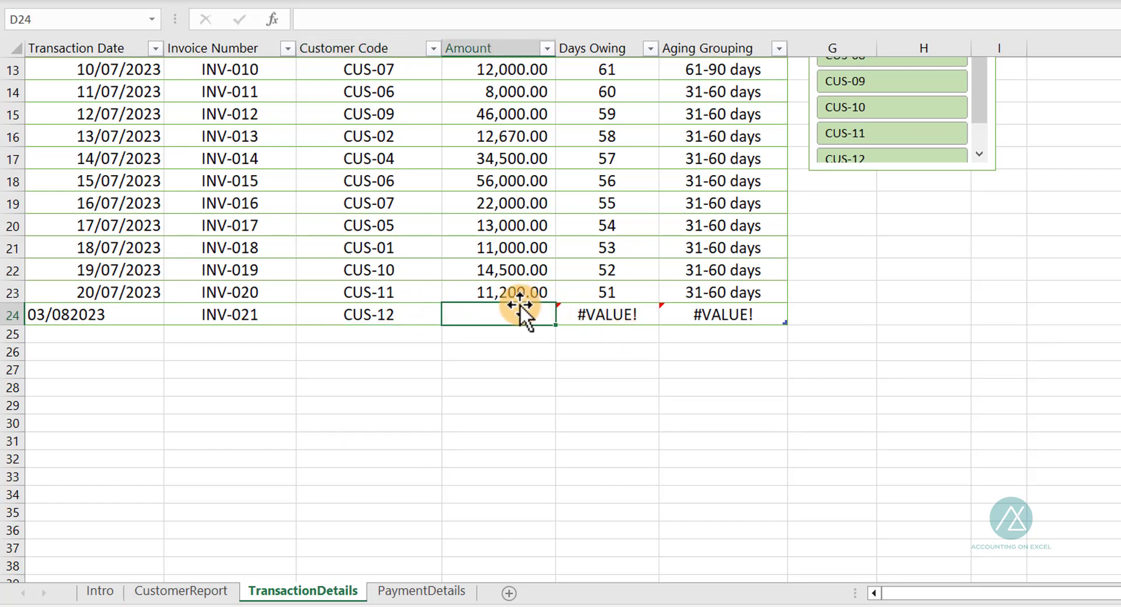
type("35000")
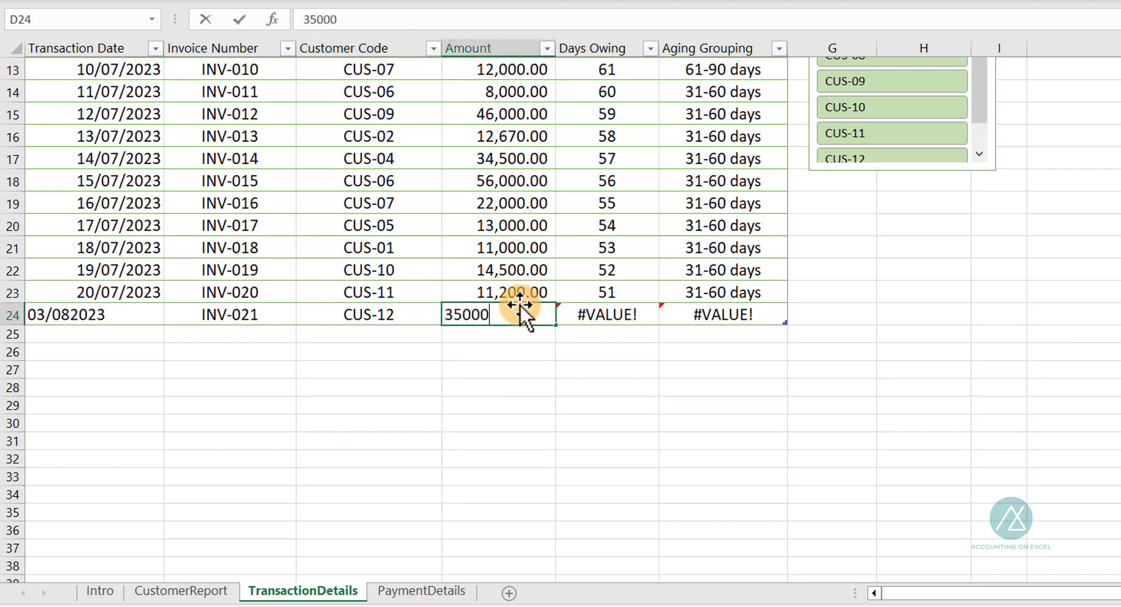
key("Tab")
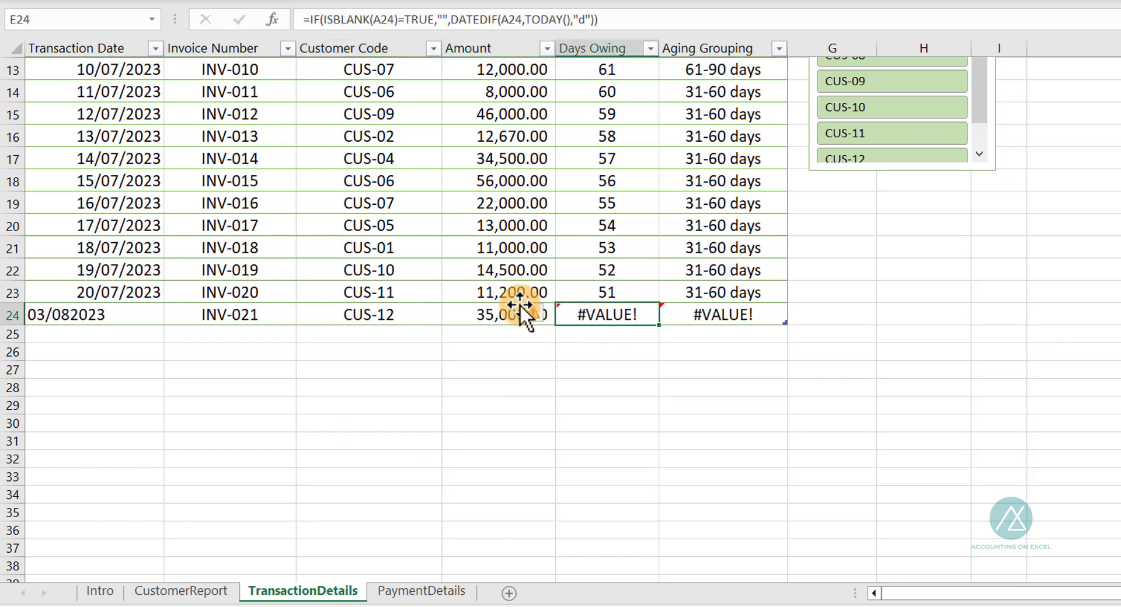
- Correct the transaction date in A24 to 03/08/2023 and check the CUS-12 row in CustomerReport
left_click(613, 292)
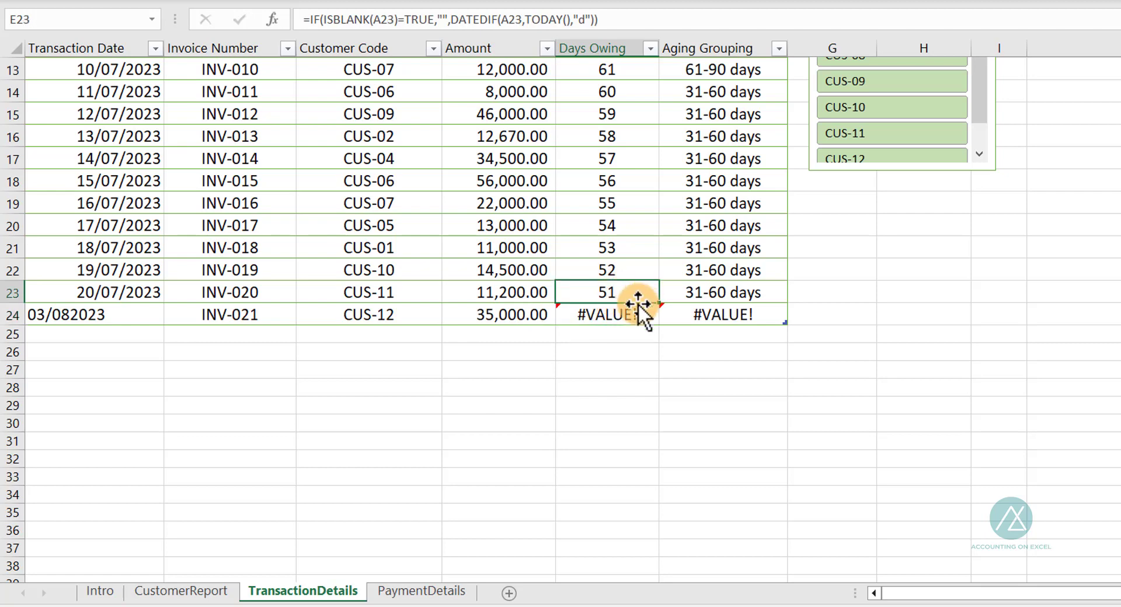
left_click(118, 316)
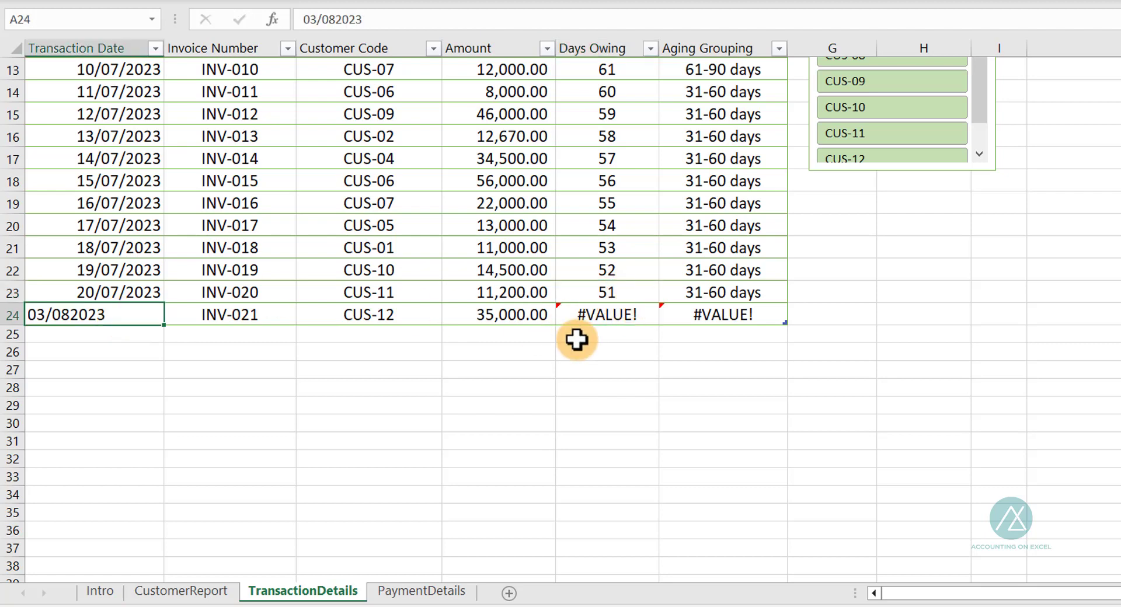
left_click(71, 316)
key("Return")
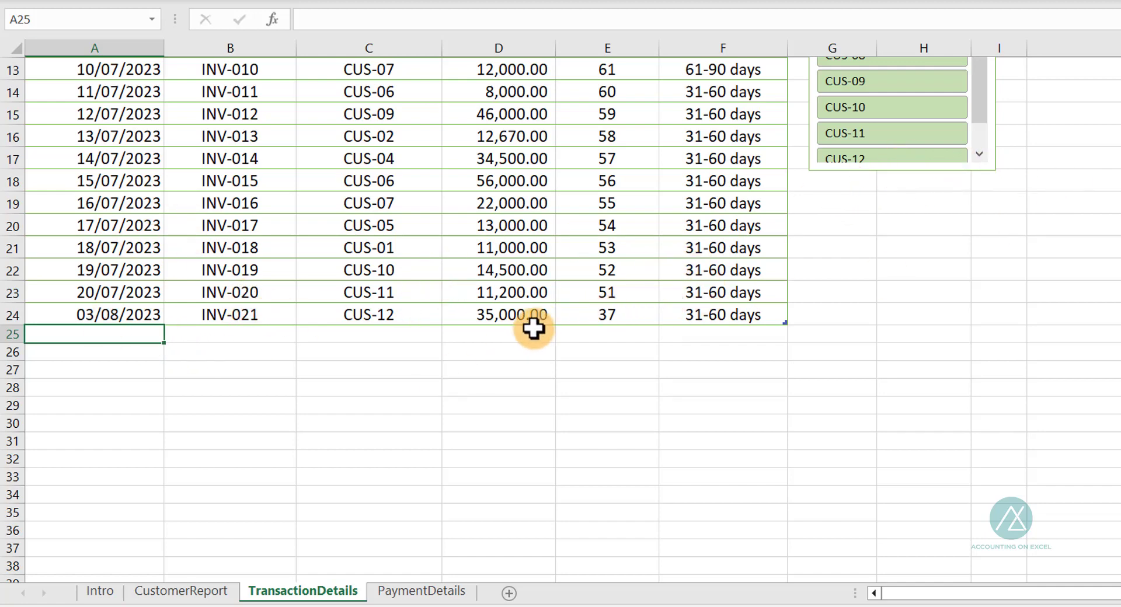
left_click(169, 593)
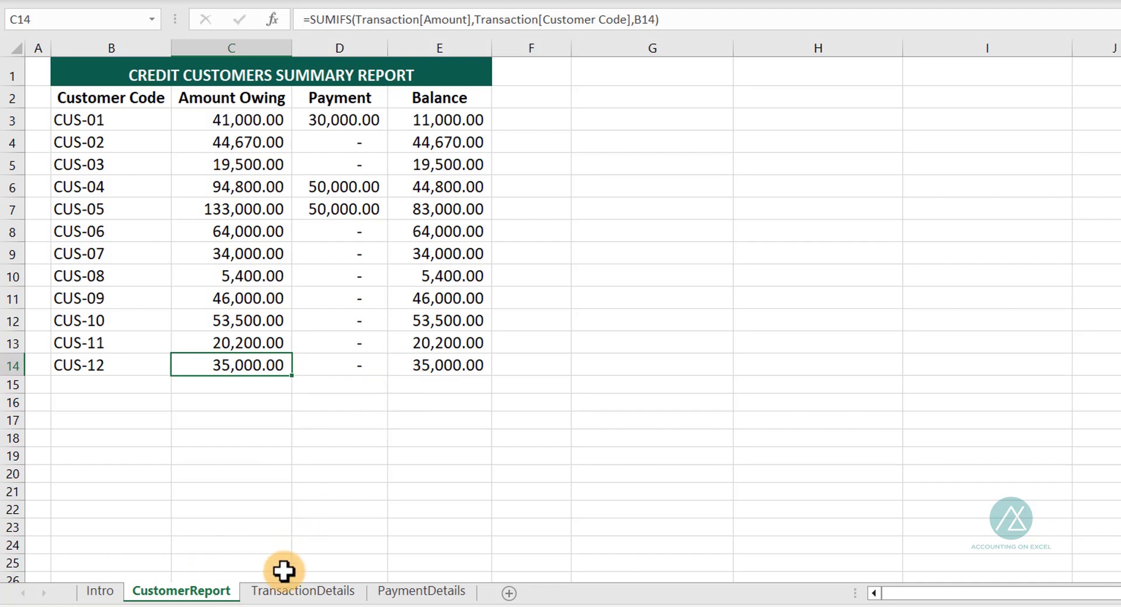
- Move the Customer Code slicer on TransactionDetails lower and lengthen it to fit all codes through CUS-12
left_click(288, 590)
scroll(551, 300, "up", 2)
scroll(552, 300, "up", 3)
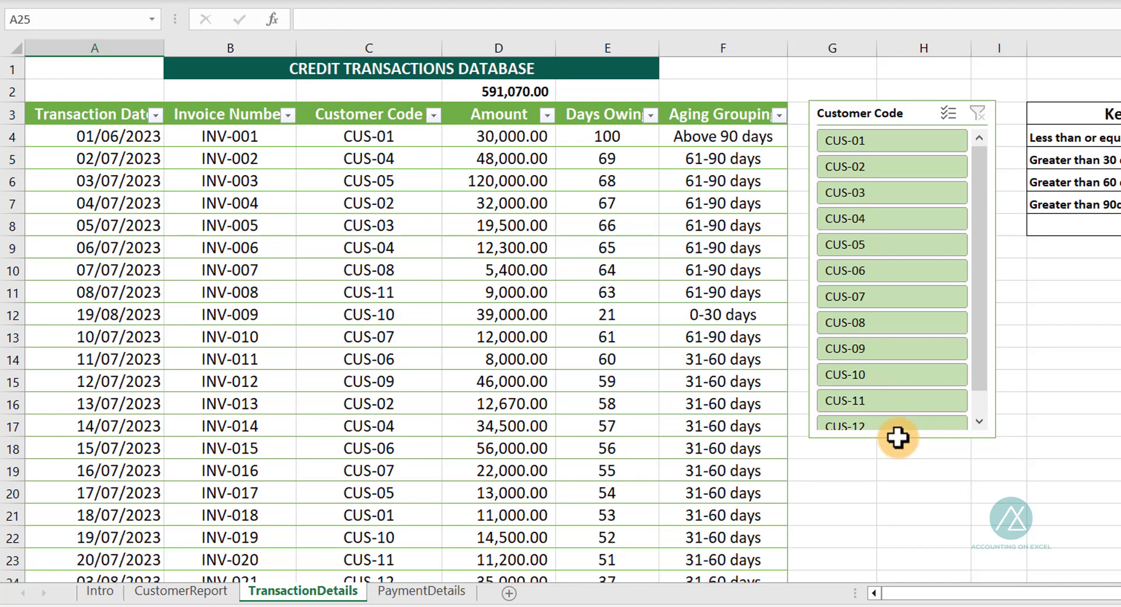
left_click_drag(878, 438, 899, 536)
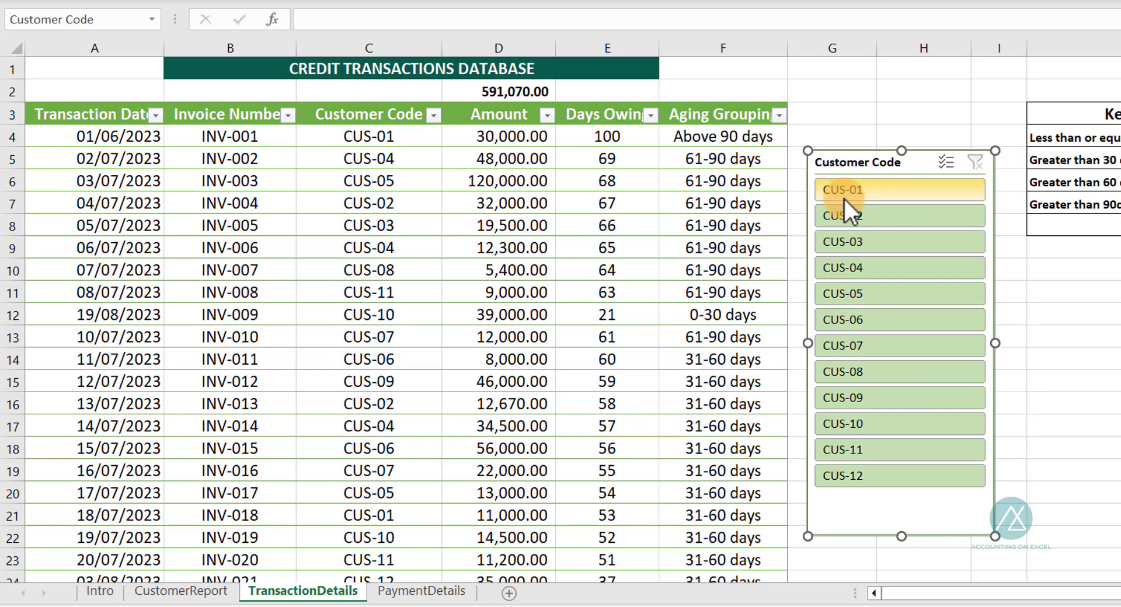
- Filter the TransactionDetails table to customer CUS-12 and check the PaymentDetails sheet for that customer's payments
left_click(867, 475)
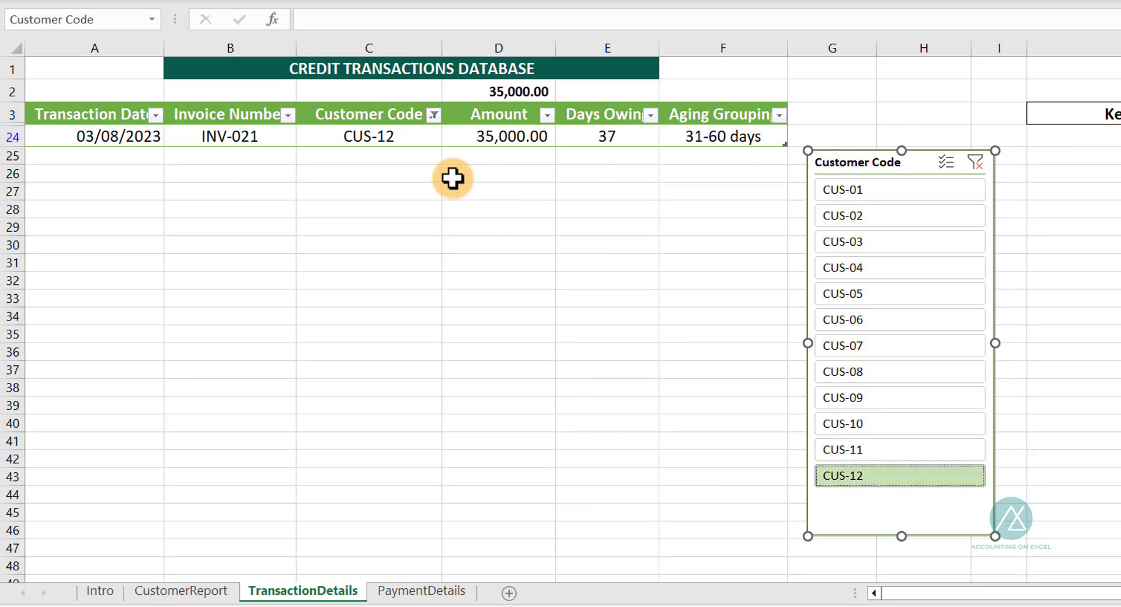
left_click(438, 592)
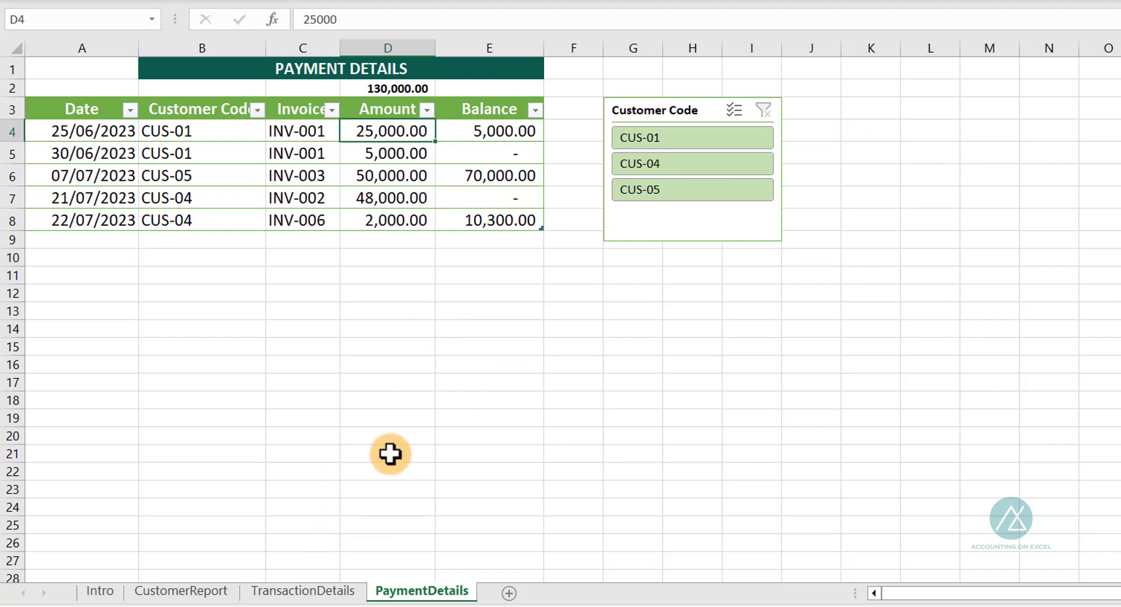
left_click(312, 593)
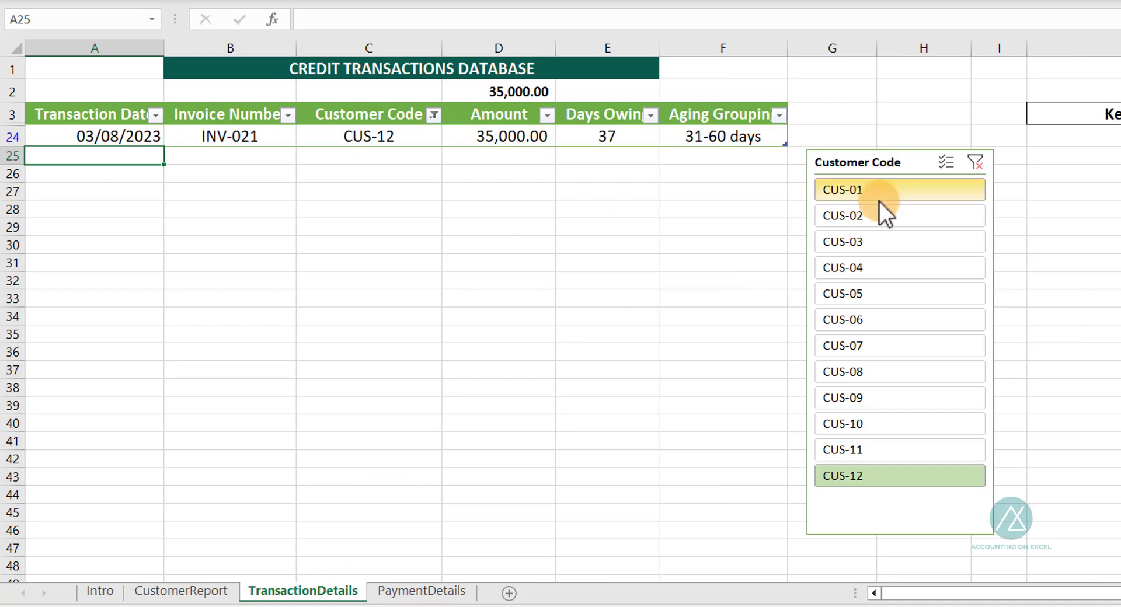
- Filter the transactions to customer CUS-02, compare them with PaymentDetails, and clear the Customer Code filter
left_click(878, 219)
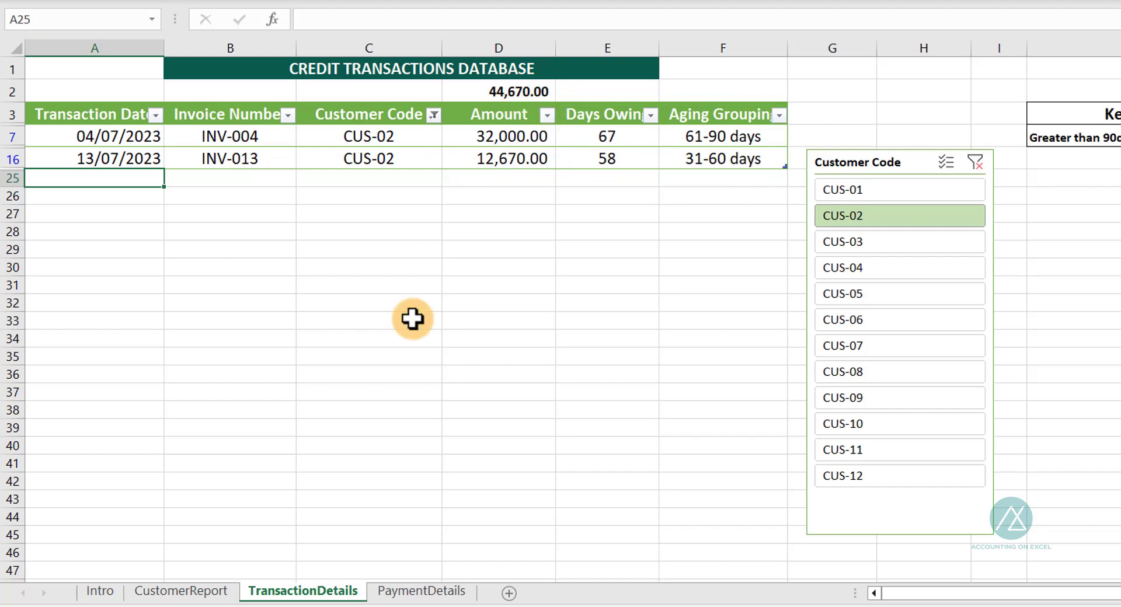
left_click(422, 591)
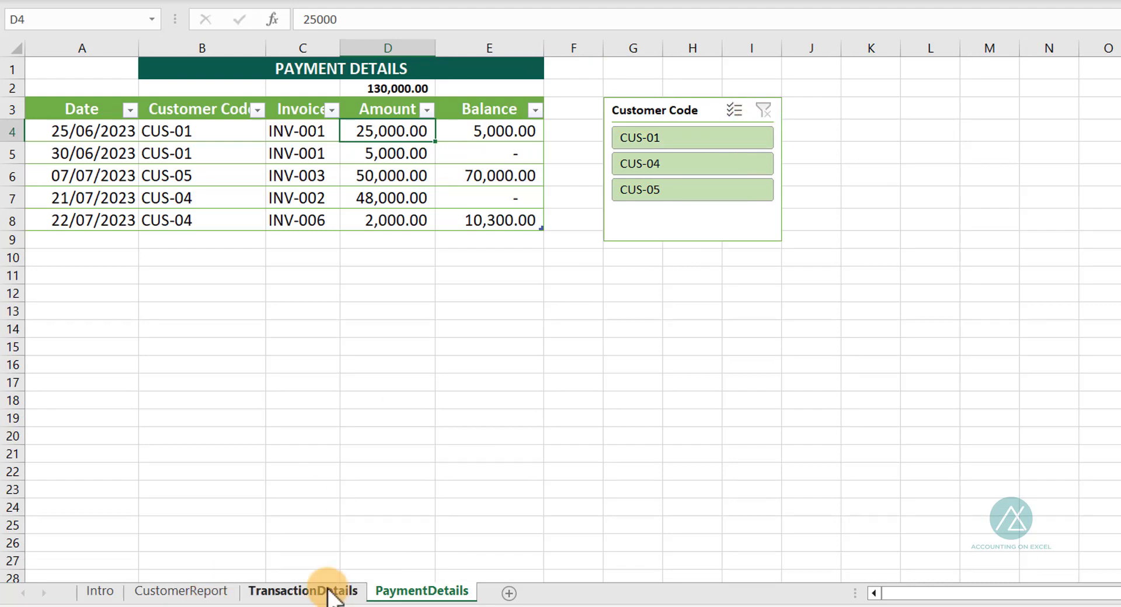
left_click(303, 591)
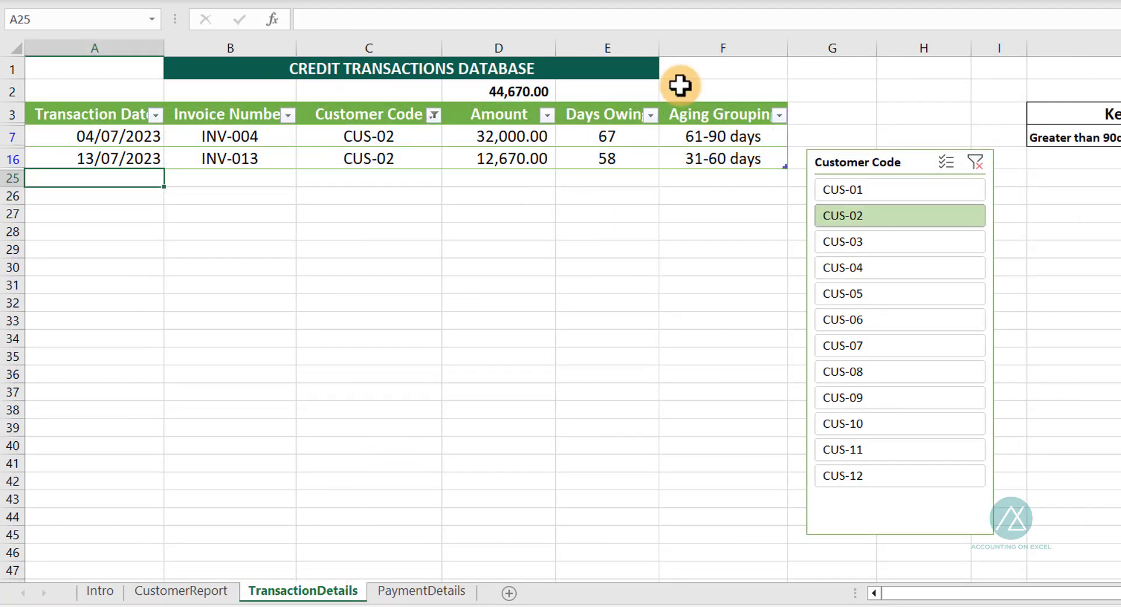
left_click(975, 162)
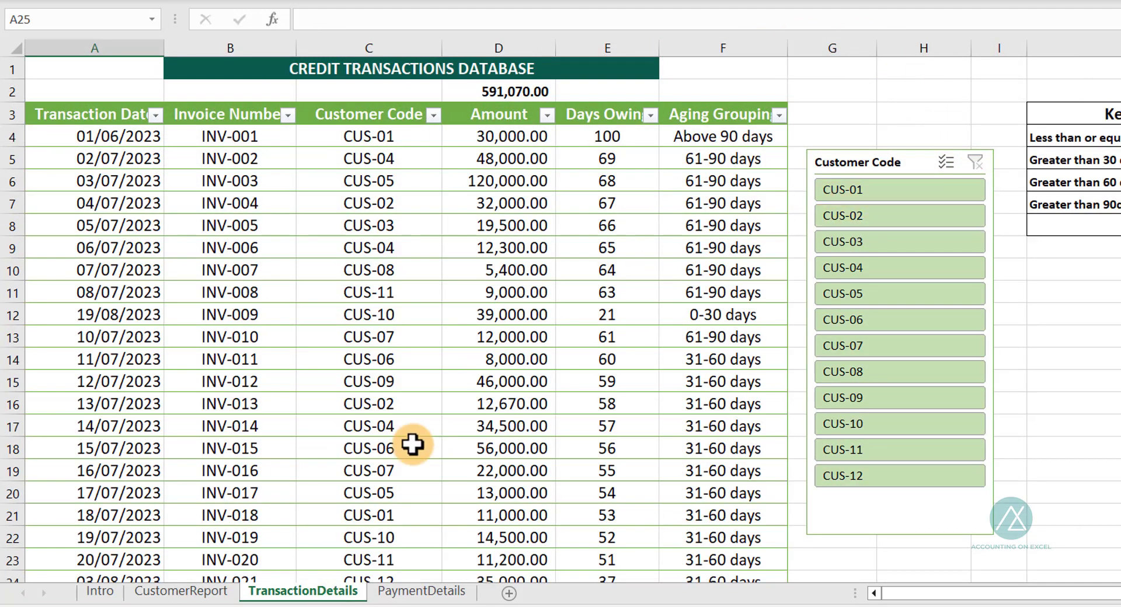
- Review the PaymentDetails table with its slicer and the CustomerReport summary, ending on the TransactionDetails sheet
left_click(403, 591)
left_click(756, 116)
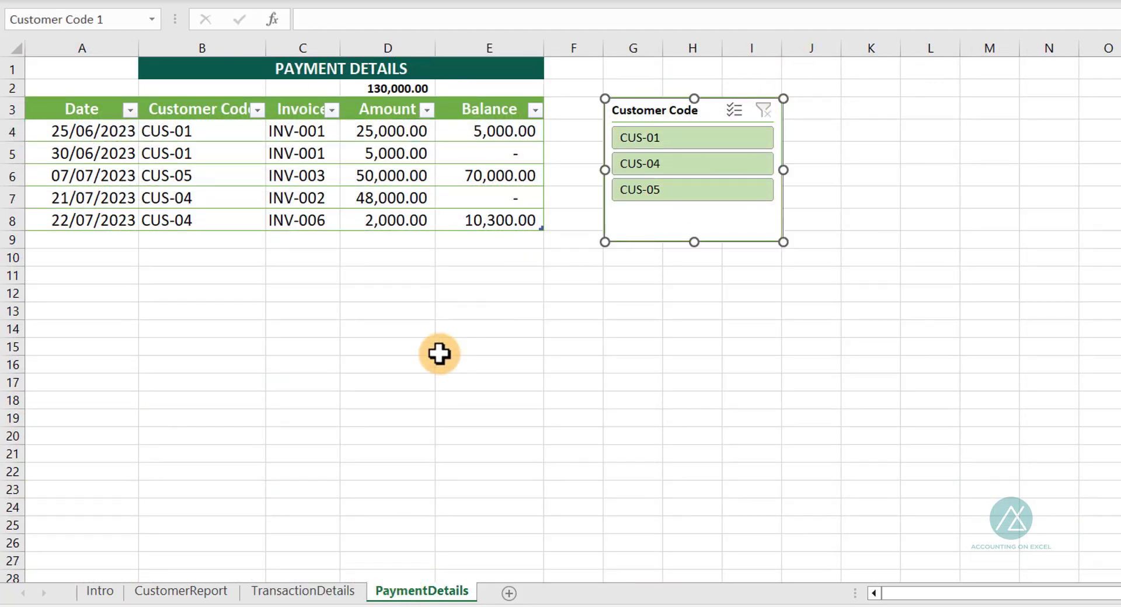
left_click(198, 591)
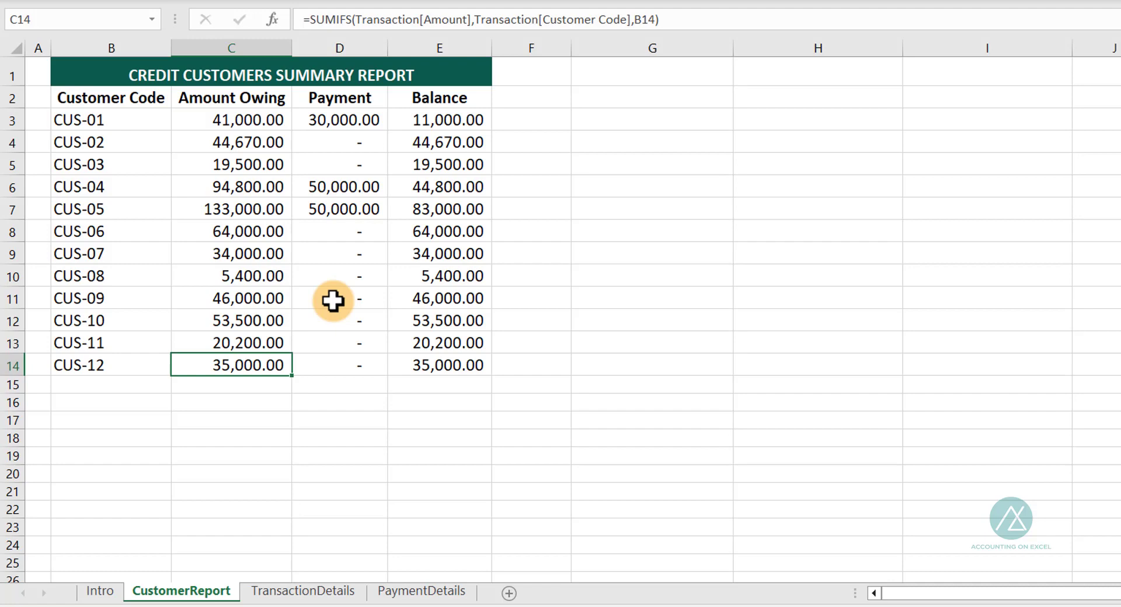
left_click(304, 590)
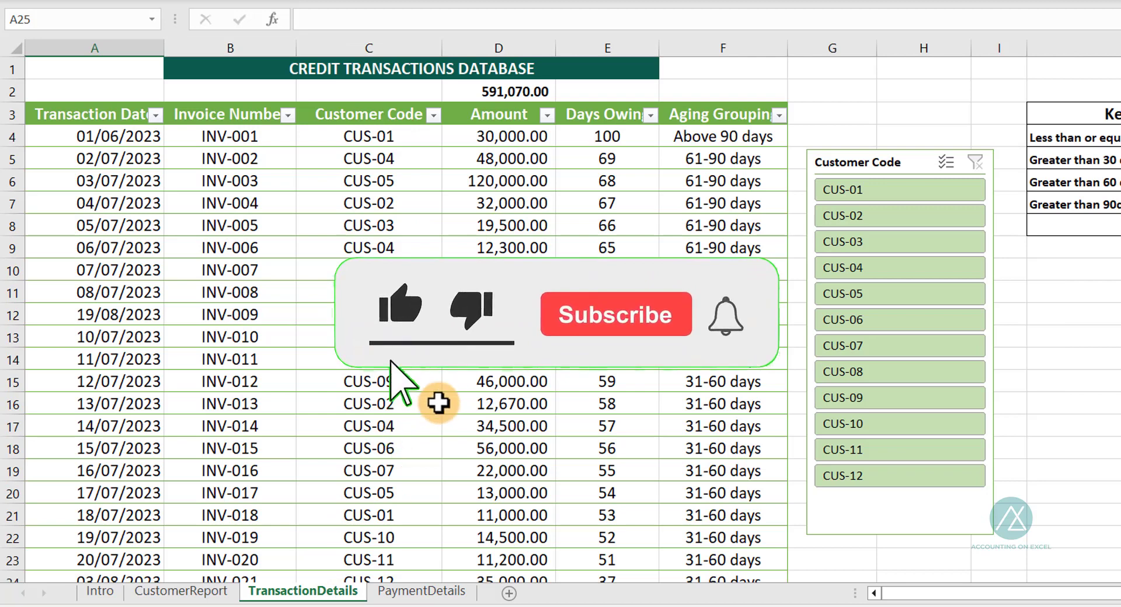